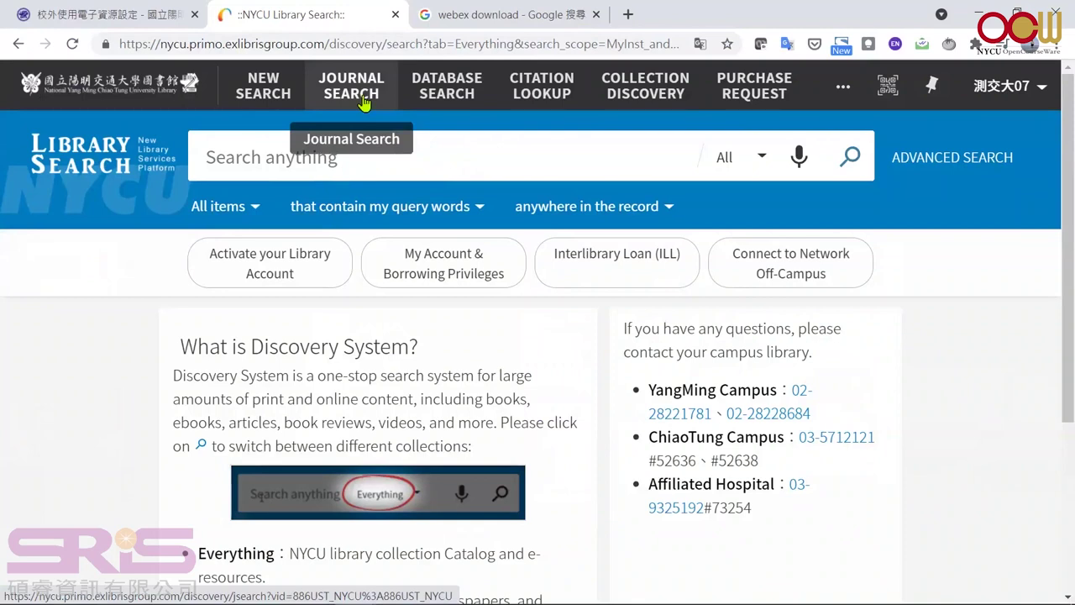
# Find Web of Science (WOS) through the library's Database Search and open its database record.
pyautogui.click(437, 99)
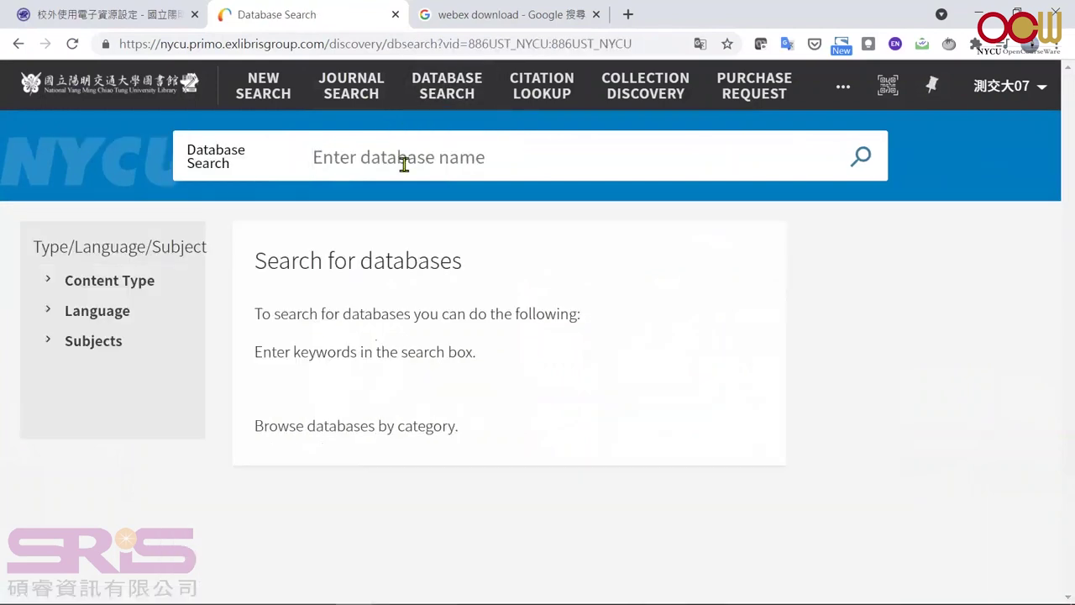
pyautogui.write('Wos')
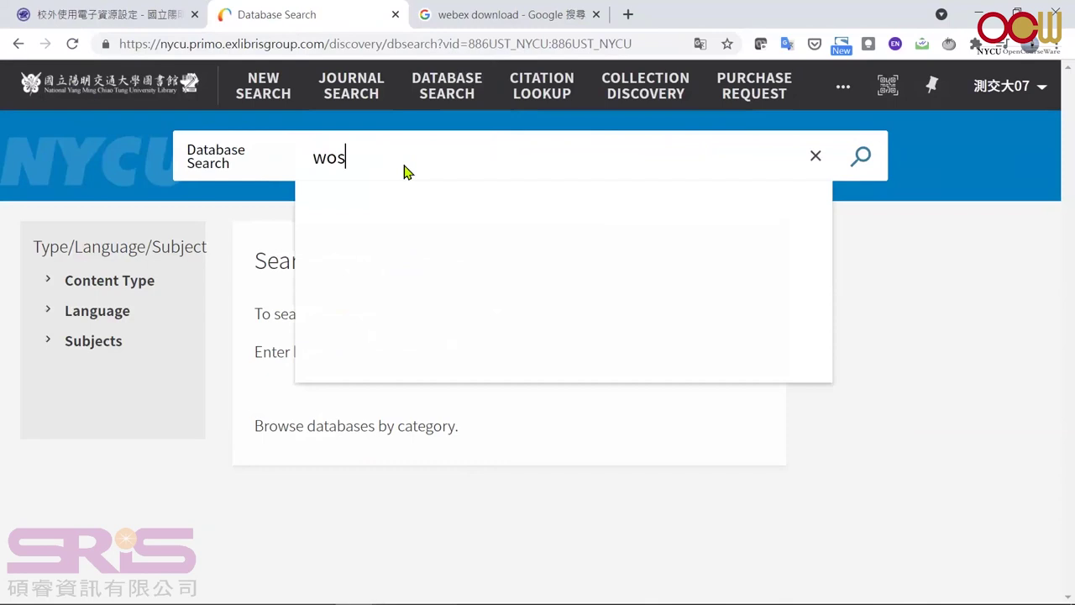
pyautogui.click(350, 213)
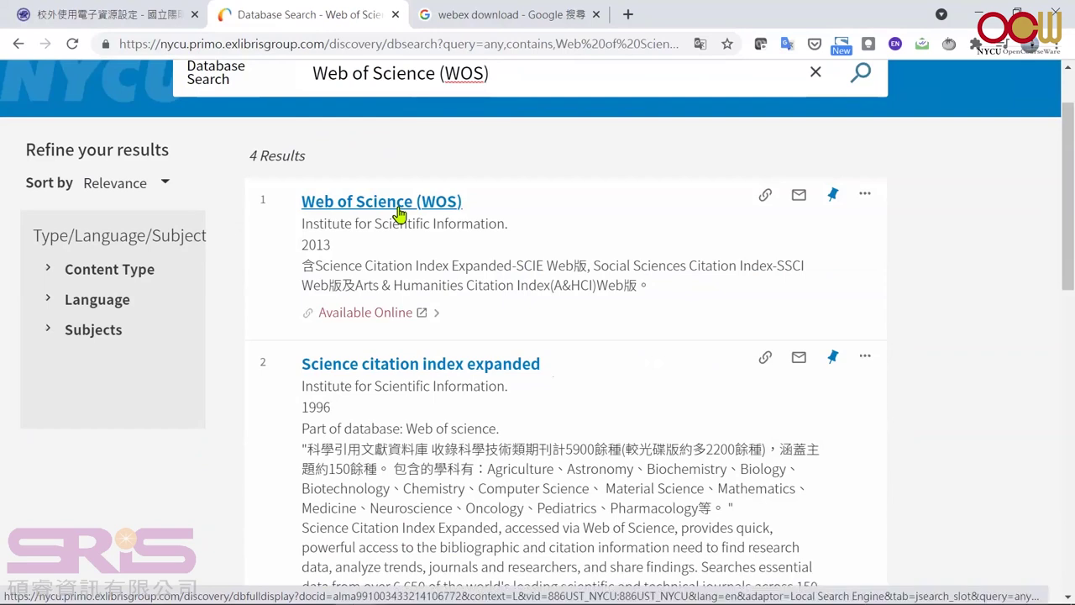
pyautogui.click(400, 210)
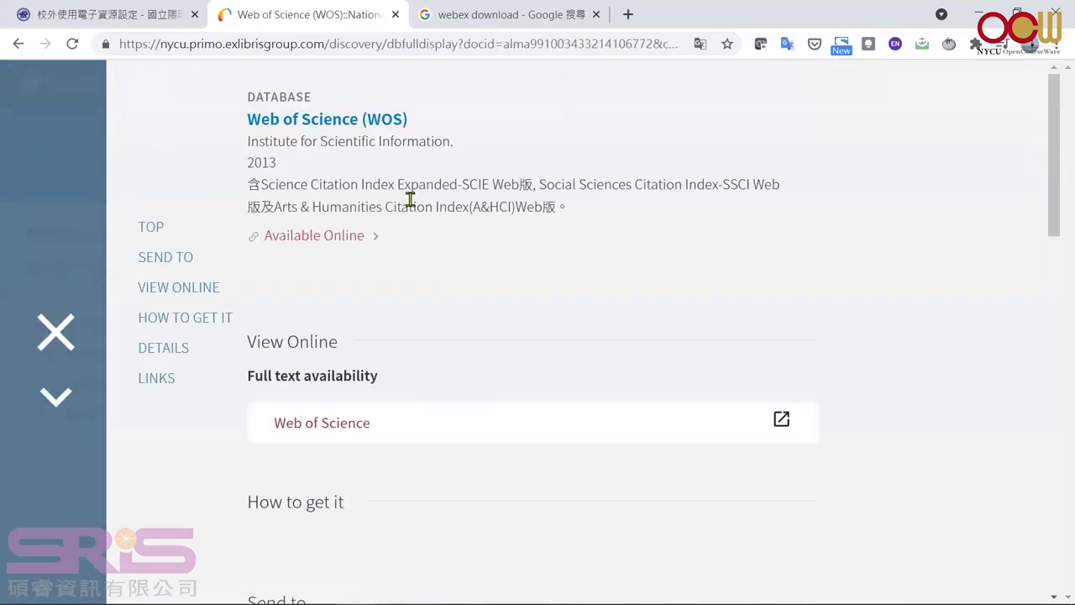
# Open Web of Science from the record's full-text link and dismiss the Documents search walkthrough.
pyautogui.scroll(-1, 399, 236)
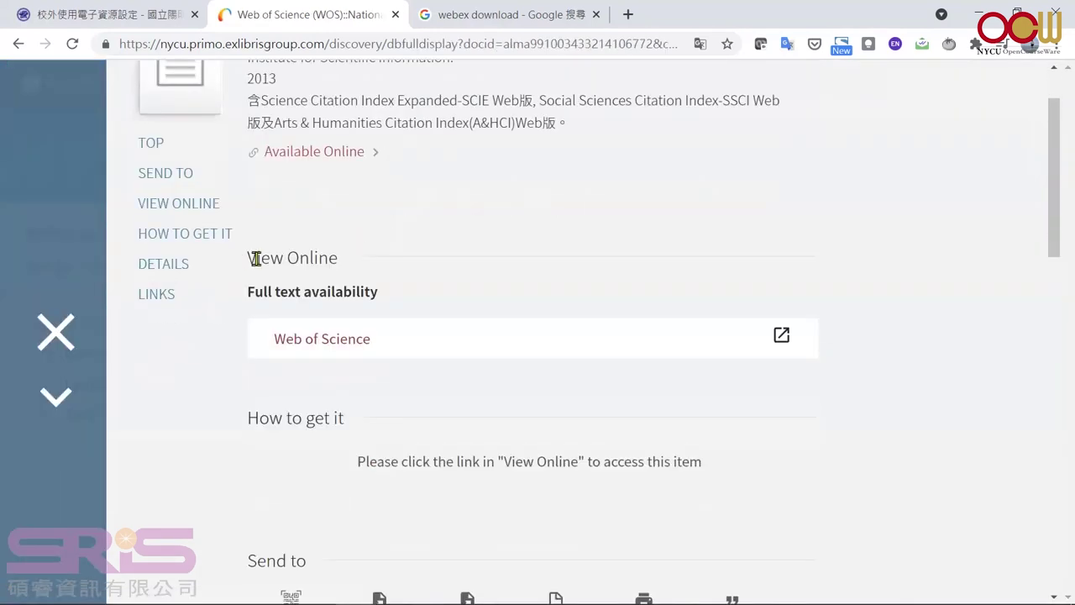
pyautogui.tripleClick(345, 269)
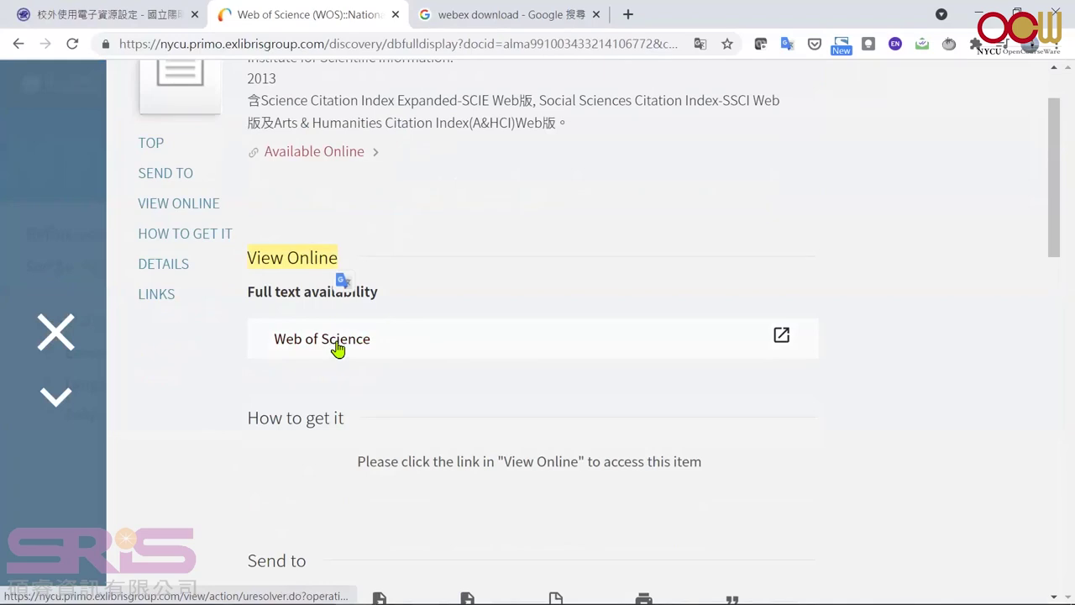
pyautogui.click(337, 348)
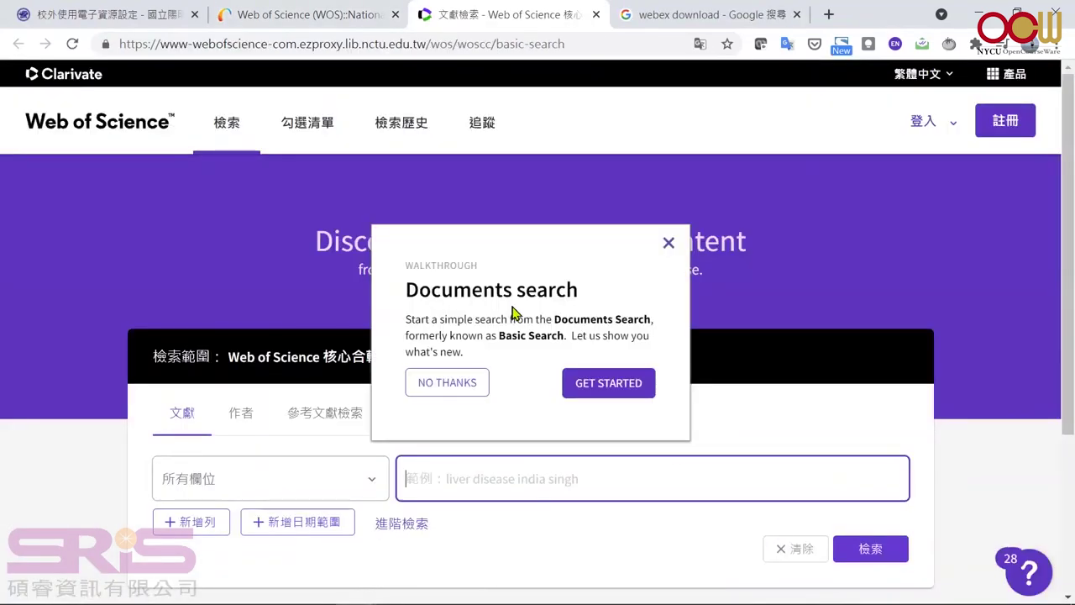
pyautogui.click(739, 312)
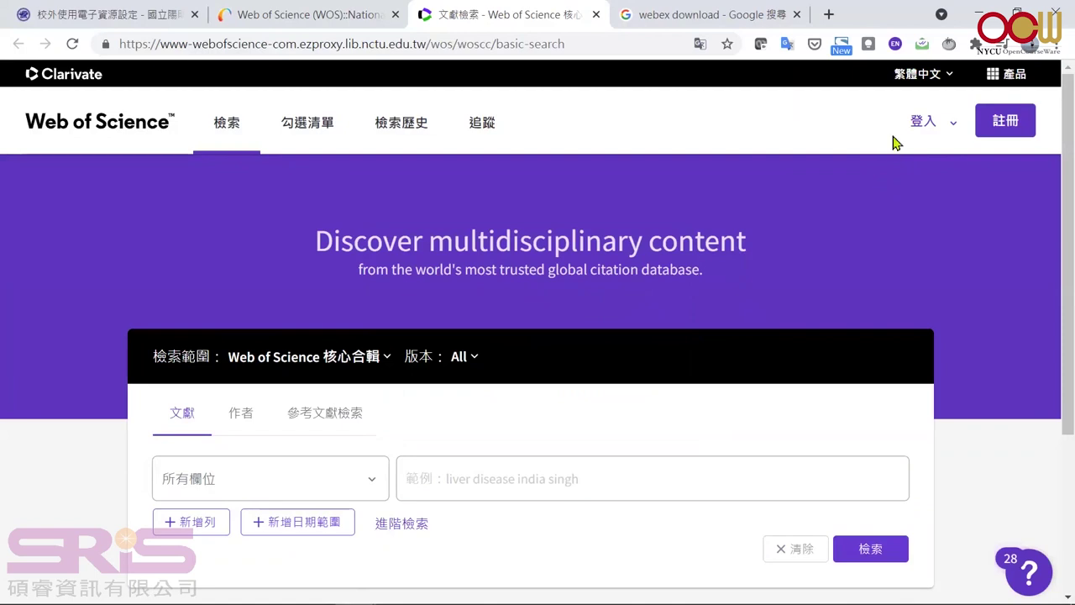
# Switch the Web of Science interface to English and search the Core Collection in All Fields for work from home.
pyautogui.click(930, 76)
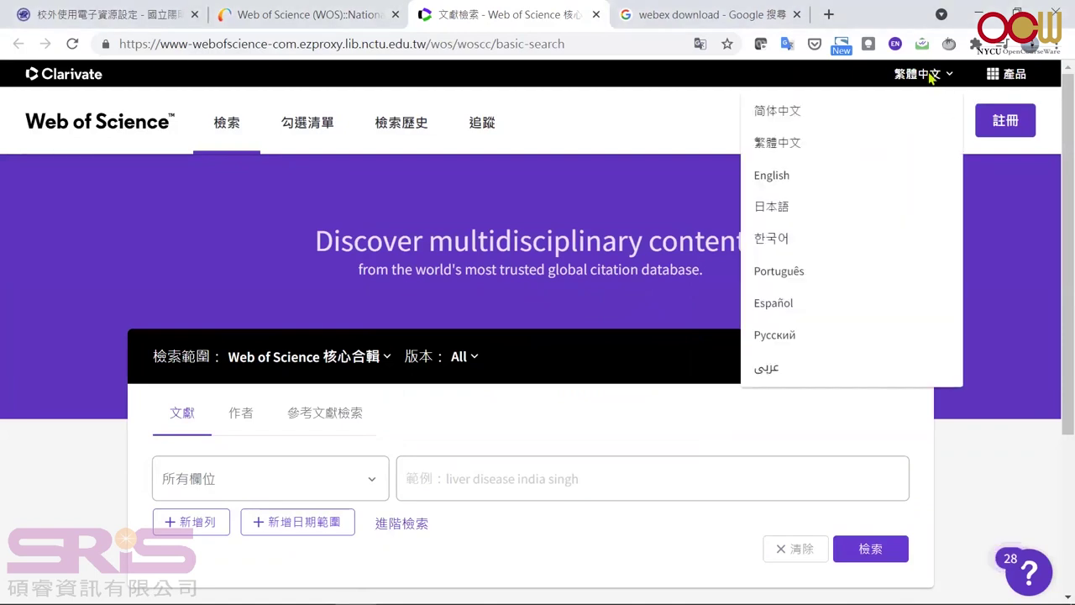
pyautogui.click(897, 173)
pyautogui.click(500, 492)
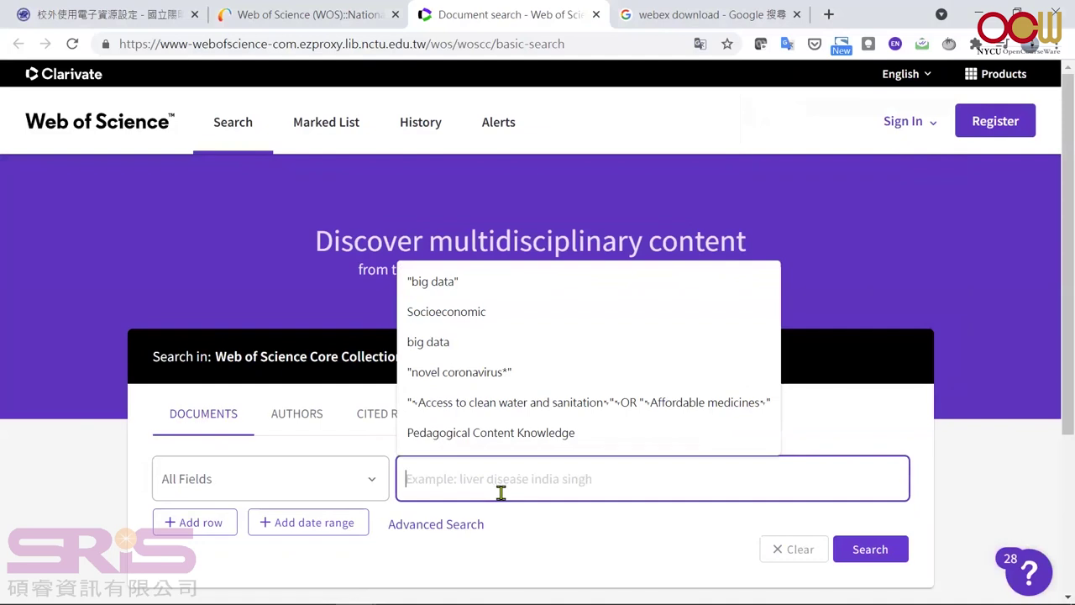
pyautogui.write('work from home')
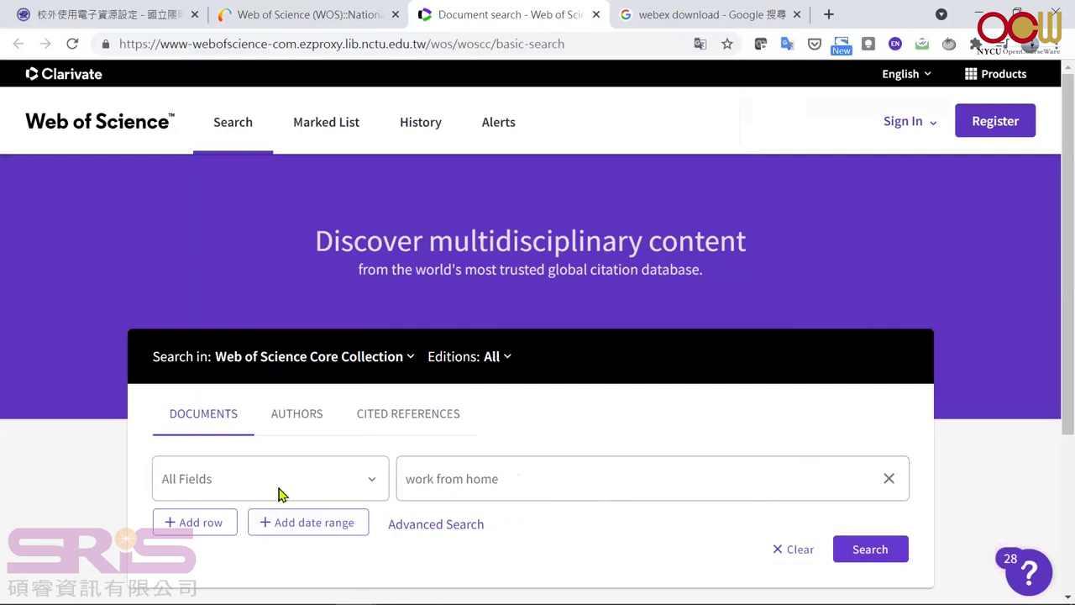
pyautogui.click(871, 550)
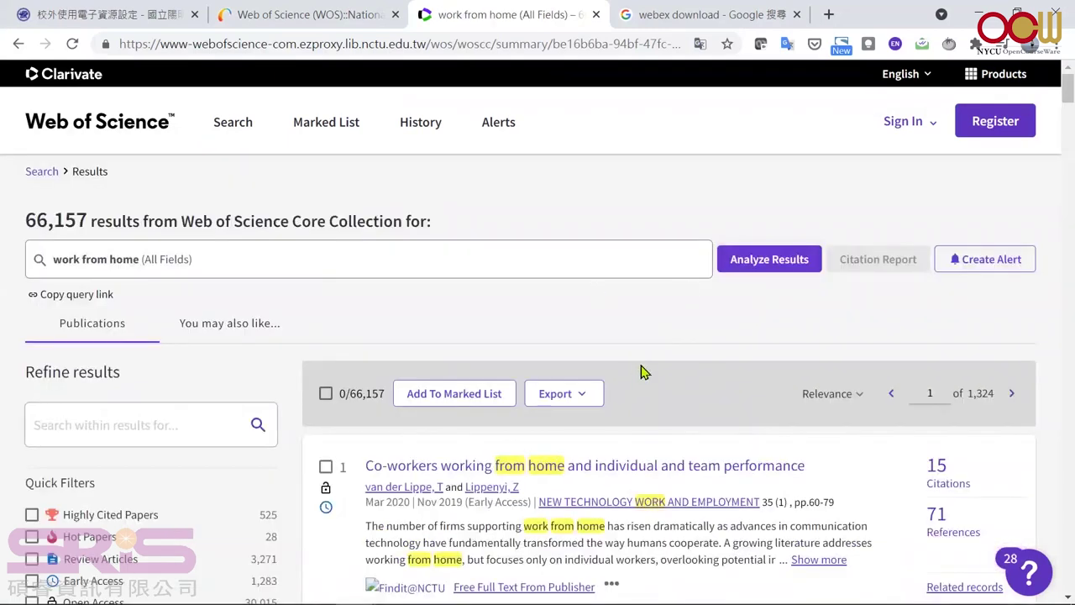
# Sort the search results by Citations: highest first.
pyautogui.scroll(-2, 644, 367)
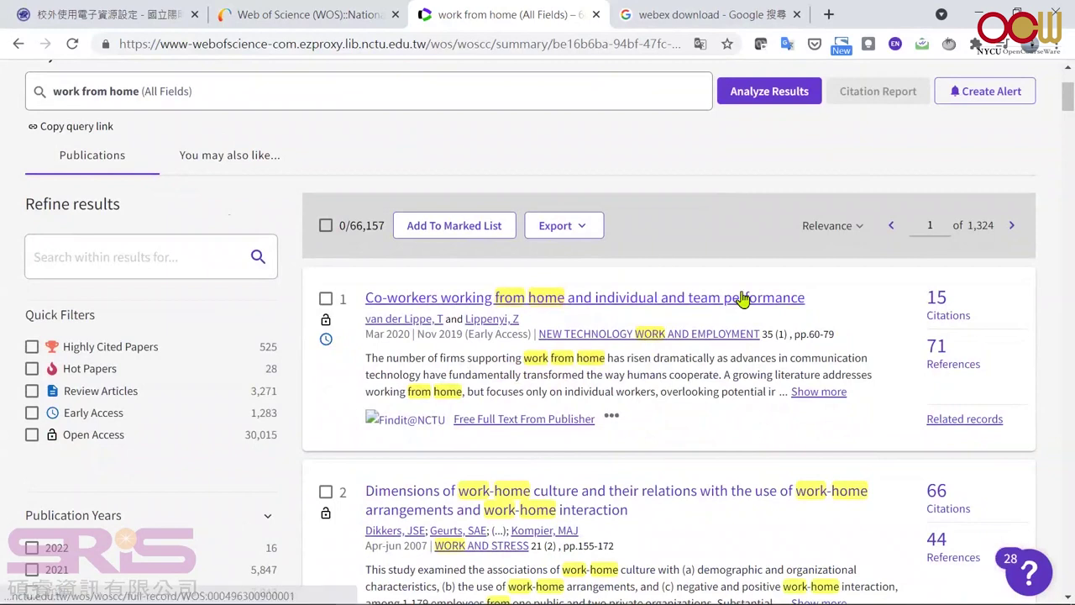
pyautogui.click(861, 235)
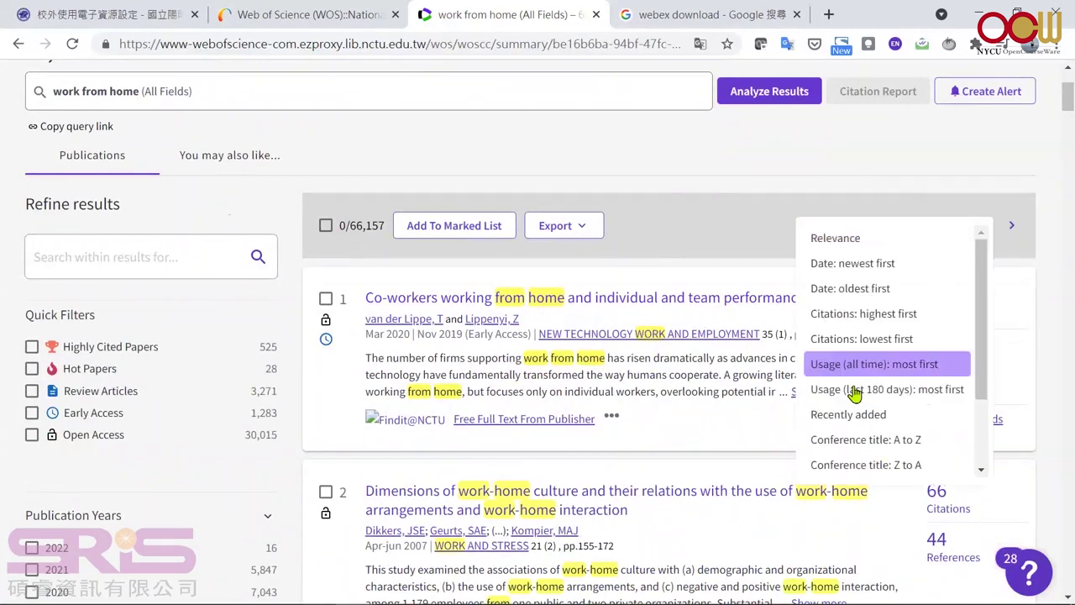
pyautogui.click(898, 320)
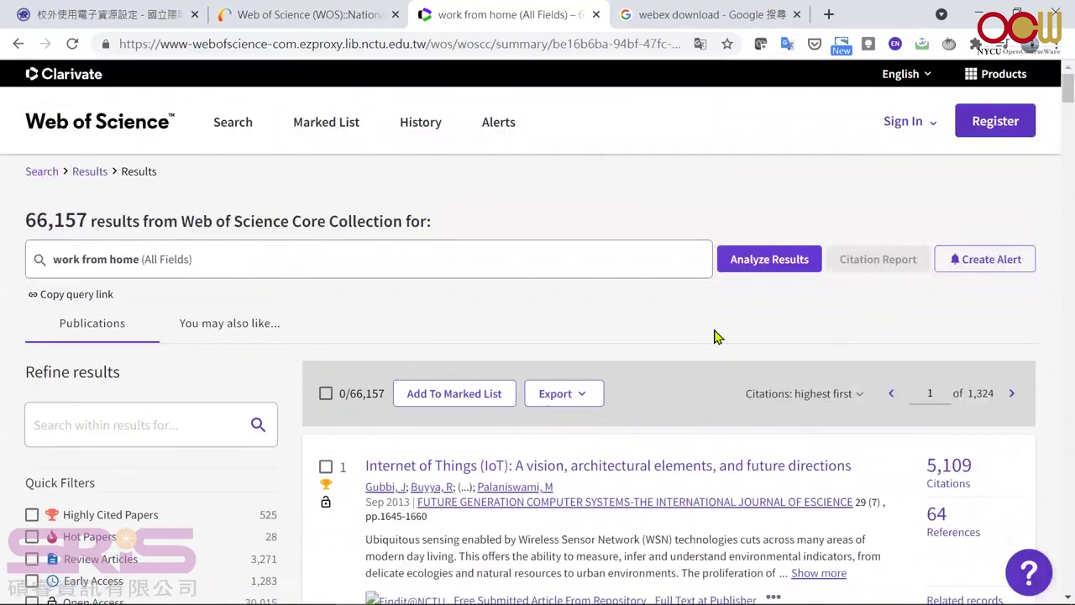
pyautogui.scroll(-3, 714, 336)
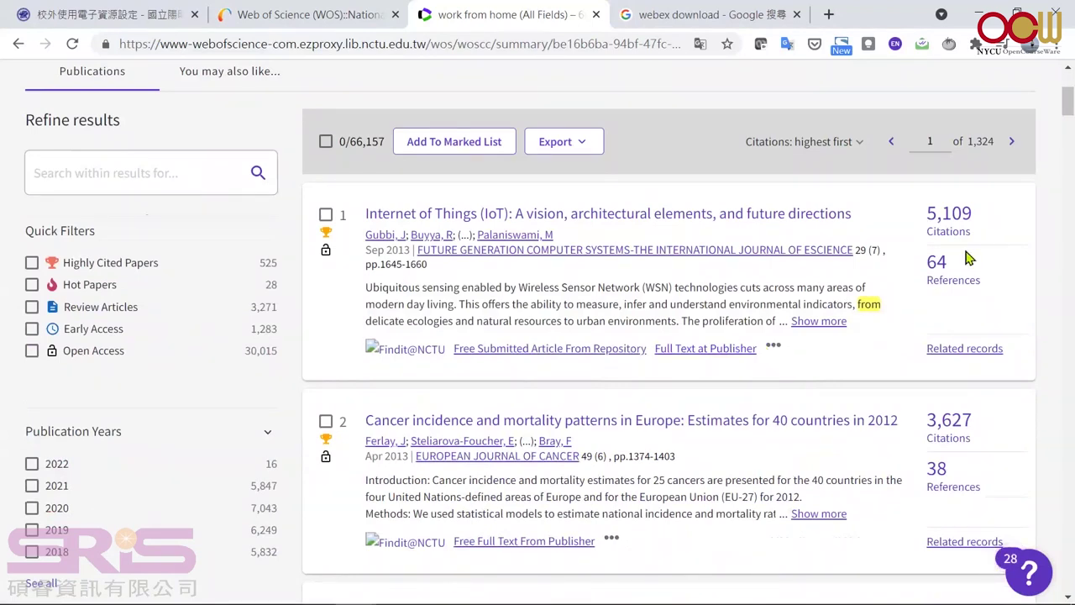
pyautogui.scroll(1, 966, 259)
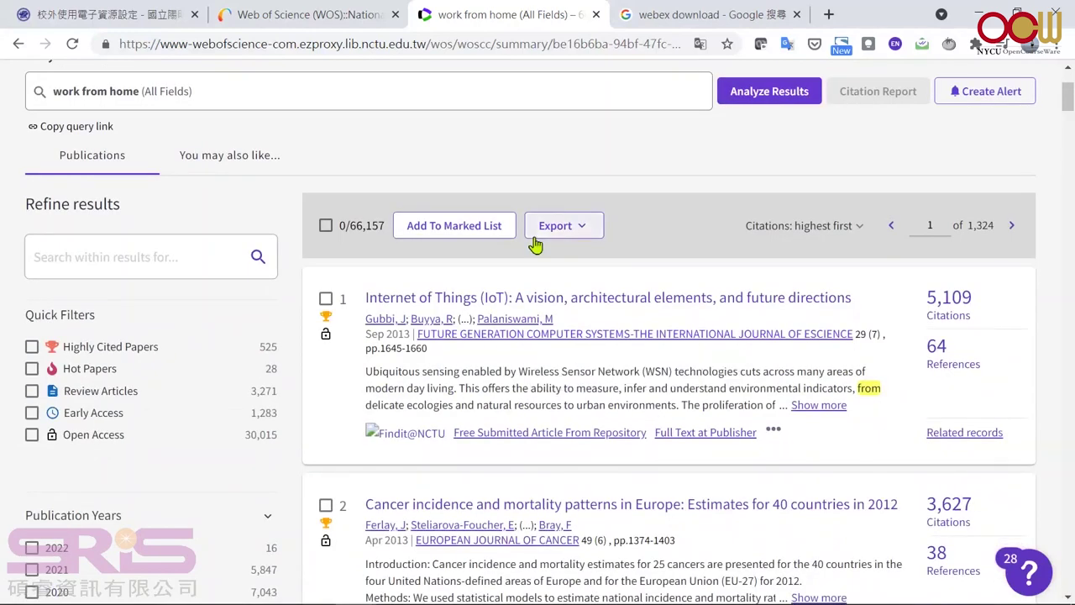
# Select the first four records in the results list for export.
pyautogui.click(326, 298)
pyautogui.click(326, 506)
pyautogui.scroll(-2, 353, 514)
pyautogui.click(326, 531)
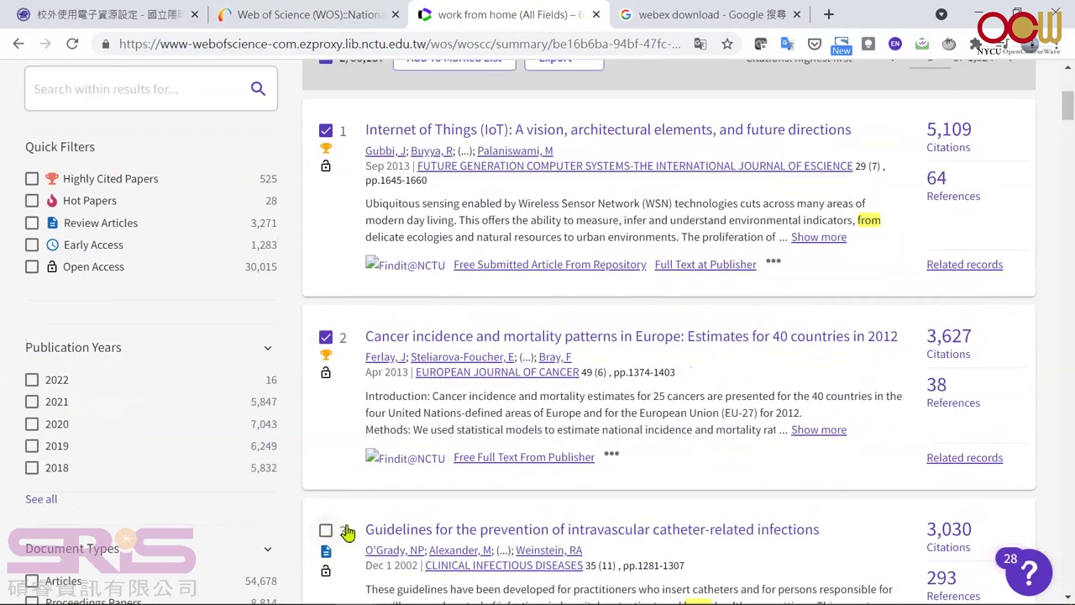
pyautogui.scroll(-2, 328, 537)
pyautogui.click(326, 555)
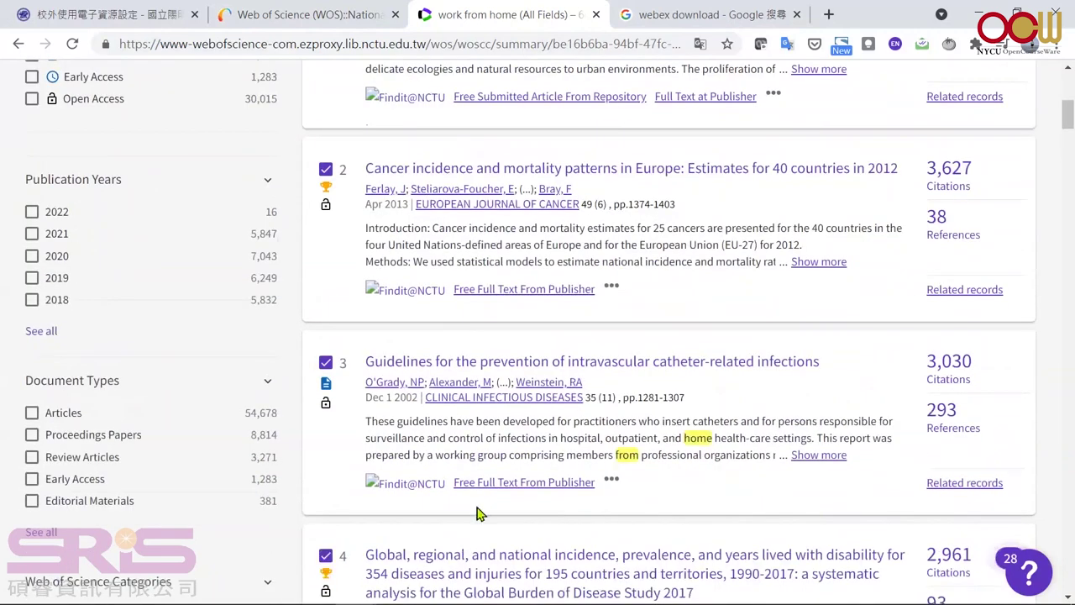
pyautogui.scroll(-3, 477, 512)
pyautogui.scroll(7, 477, 512)
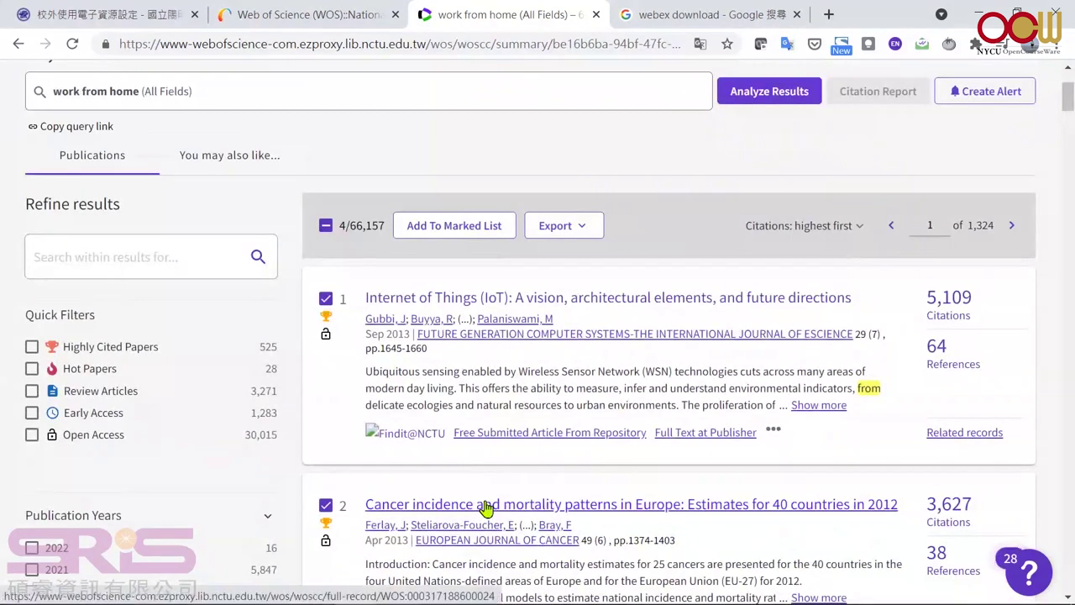
# Export the four selected records to EndNote desktop with Full Record content and open the downloaded file in EndNote.
pyautogui.click(578, 237)
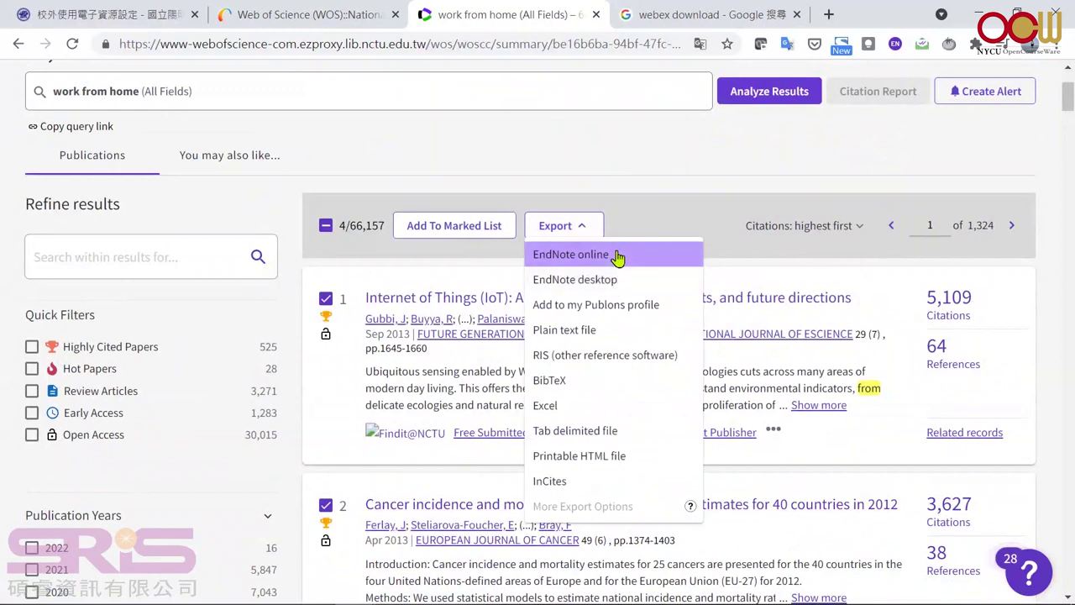
pyautogui.click(612, 281)
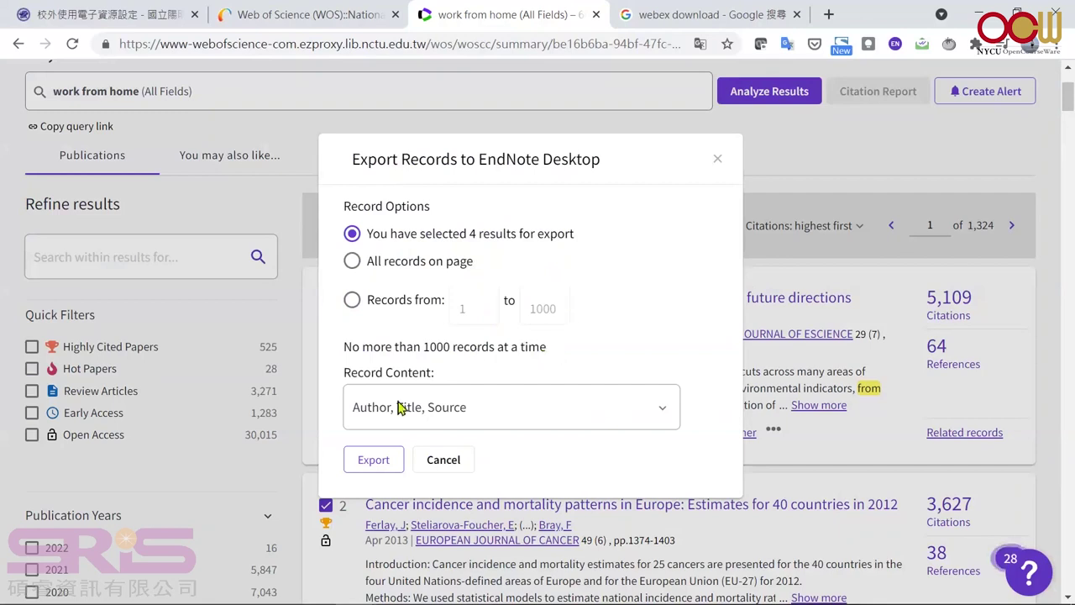
pyautogui.click(370, 407)
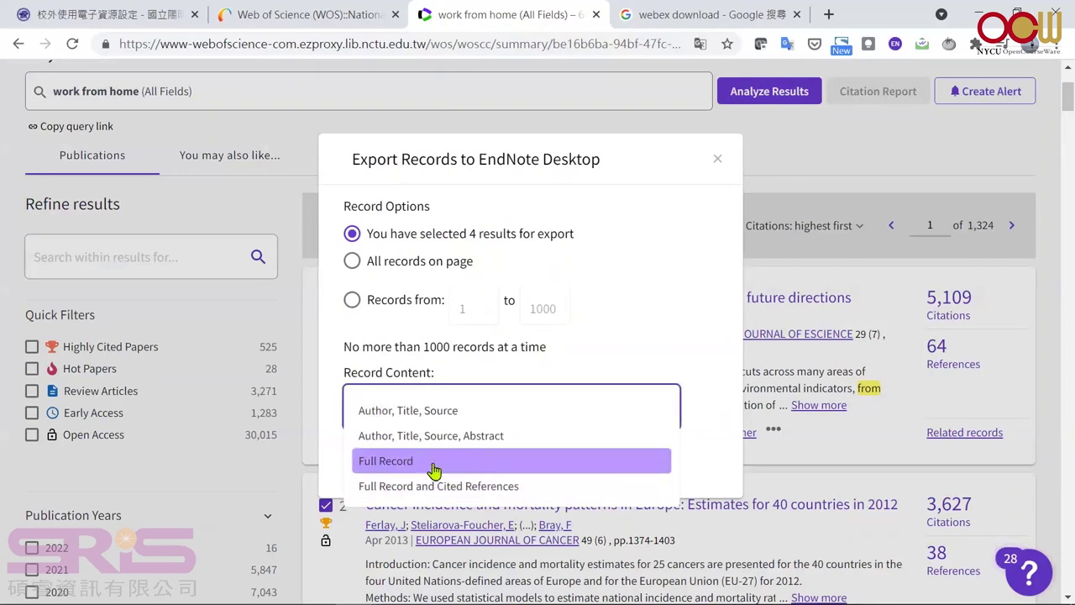
pyautogui.click(418, 460)
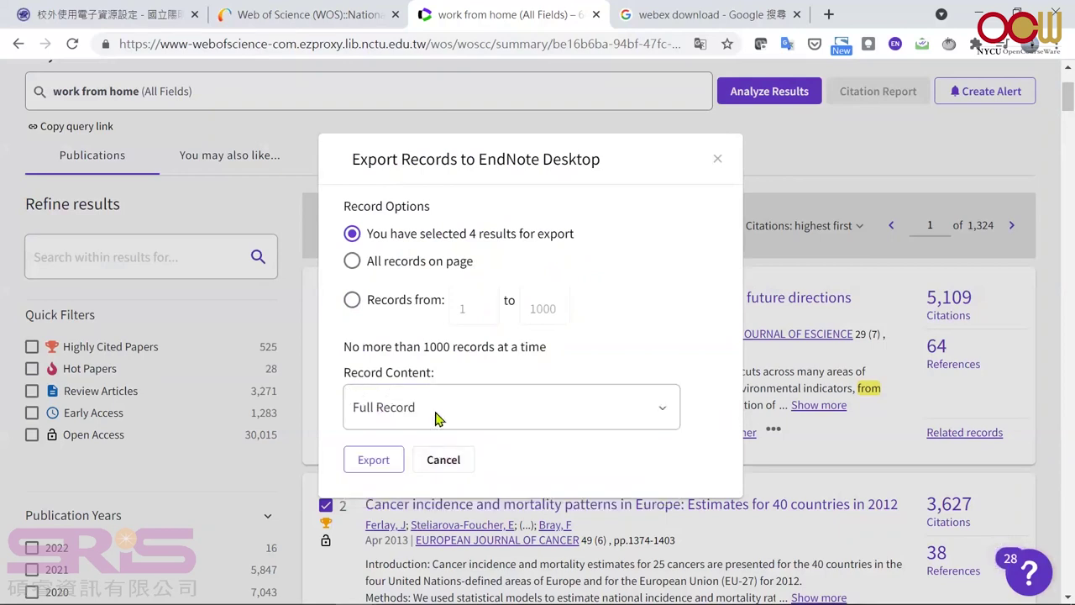
pyautogui.click(370, 464)
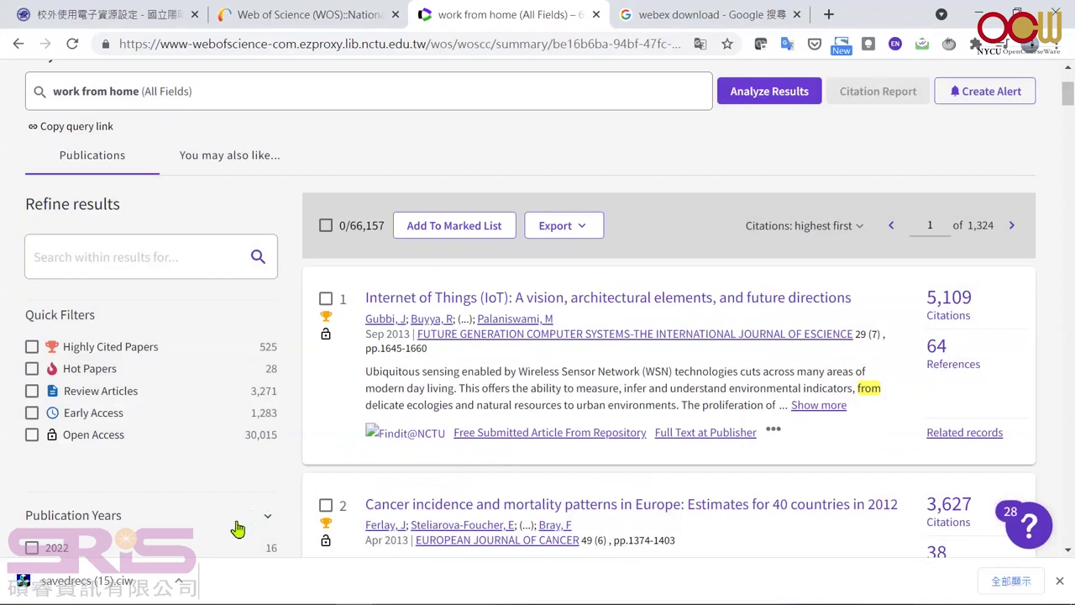
pyautogui.click(150, 580)
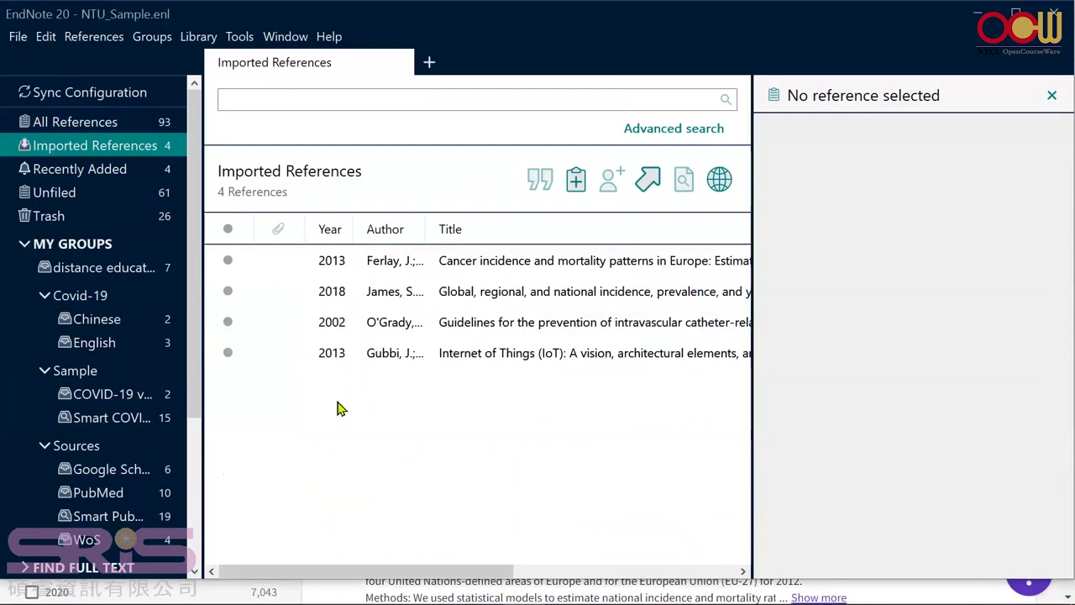
# Create a new EndNote library named NYCU.enl on the desktop (桌面).
pyautogui.click(17, 36)
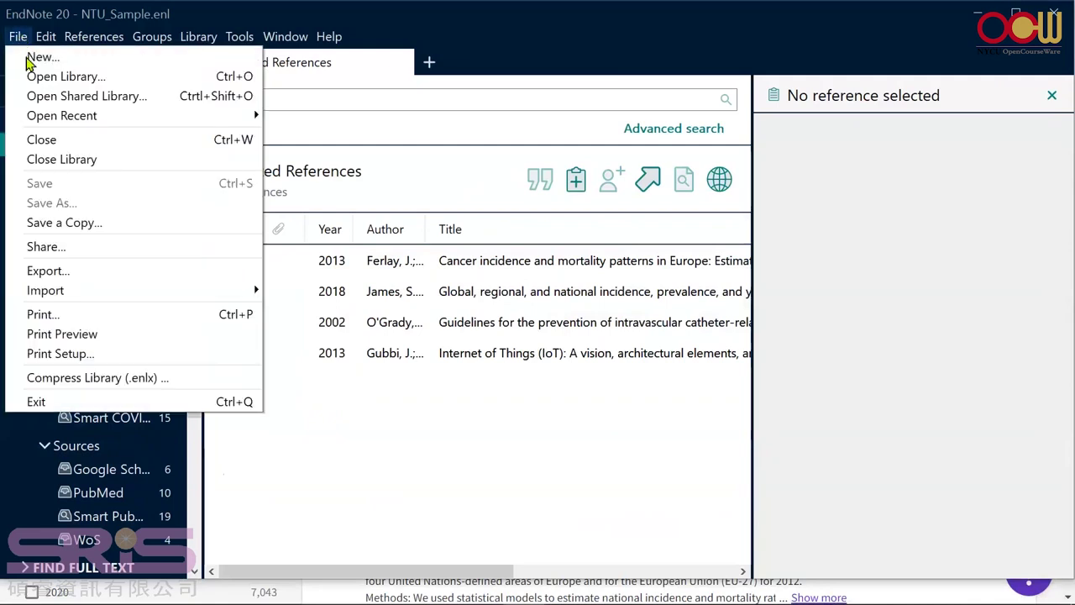
pyautogui.click(25, 52)
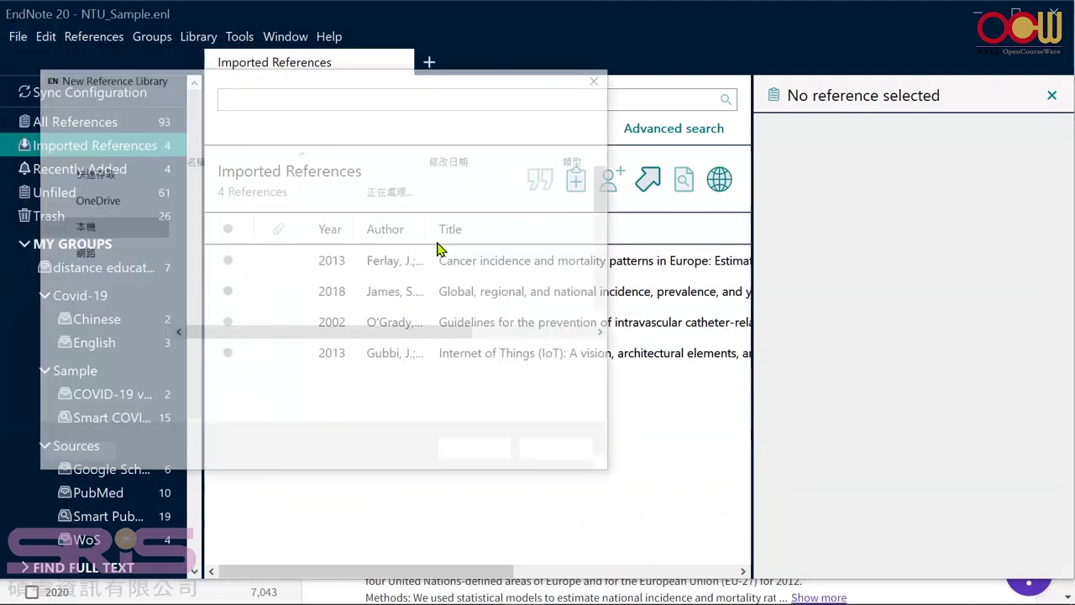
pyautogui.moveTo(236, 359); pyautogui.dragTo(126, 361)
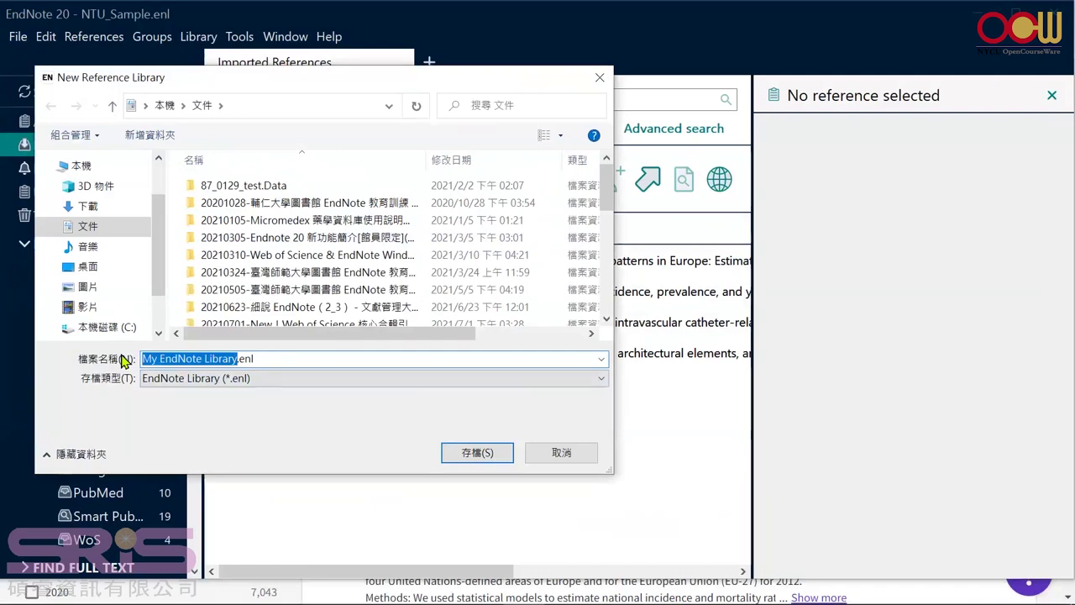
pyautogui.write('NYCU')
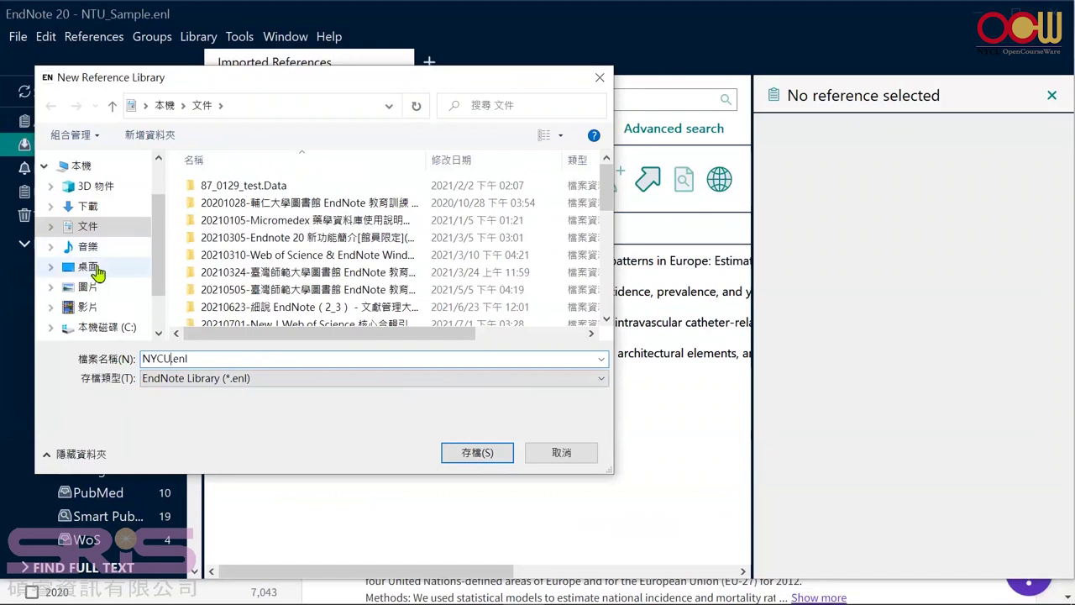
pyautogui.click(90, 268)
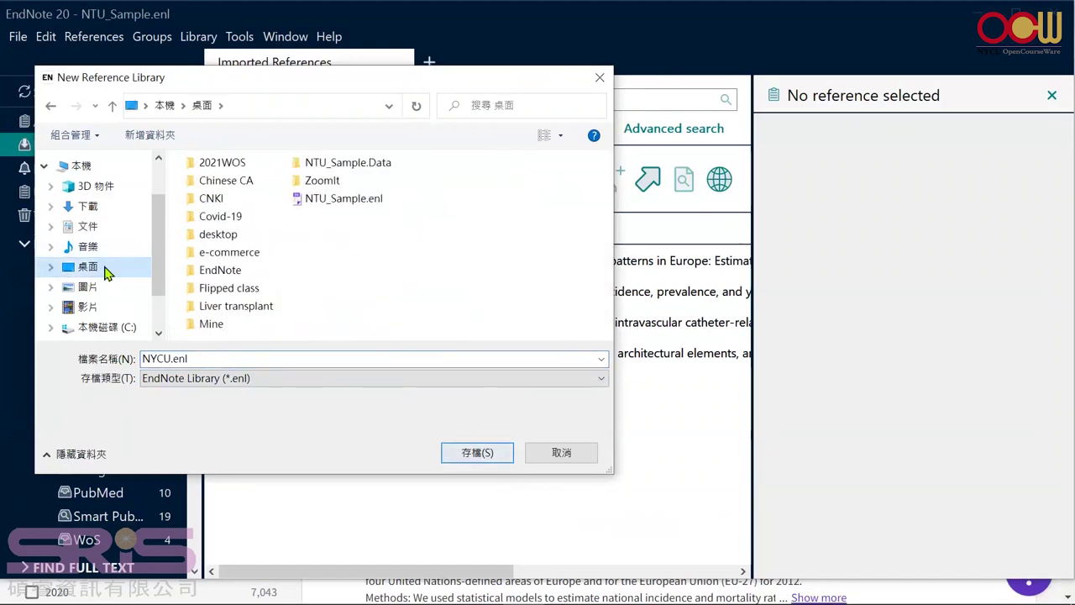
pyautogui.click(477, 453)
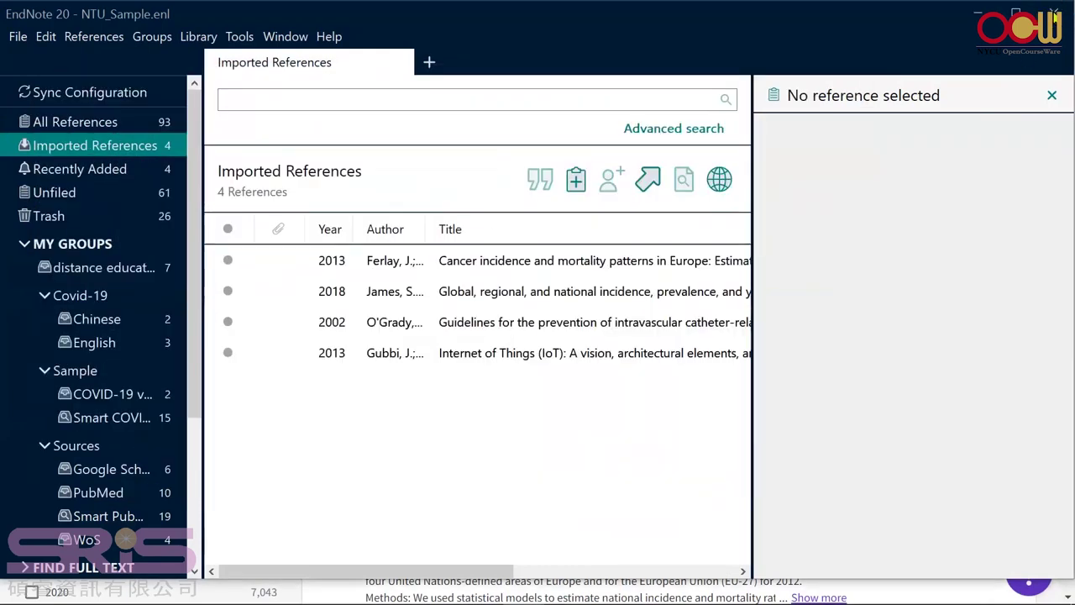
# Close the NTU_Sample library, maximise the NYCU library window, and minimise it to return to the browser.
pyautogui.click(1054, 16)
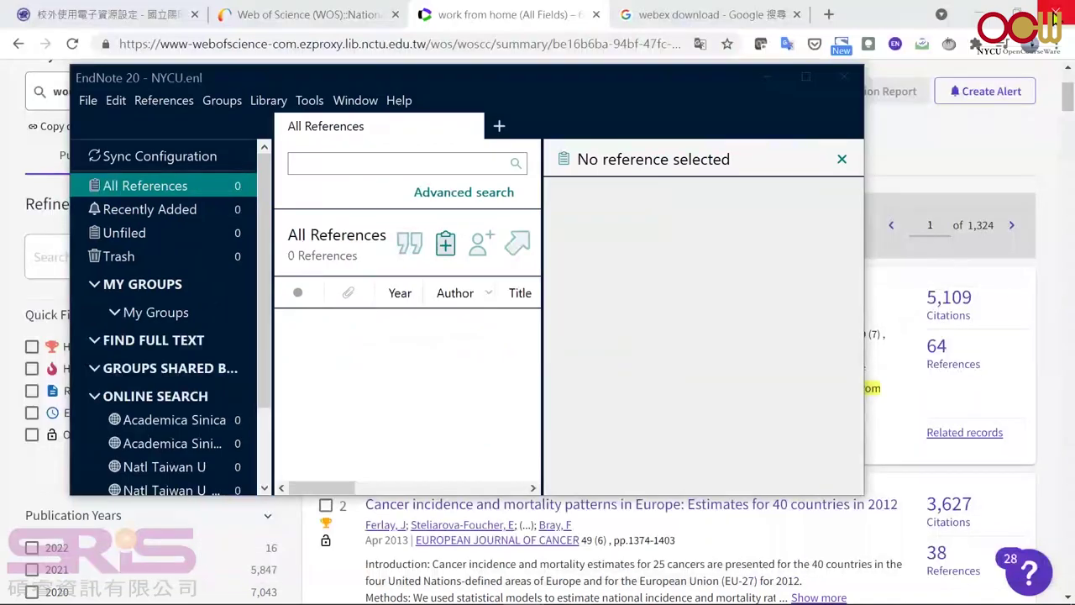
pyautogui.click(806, 77)
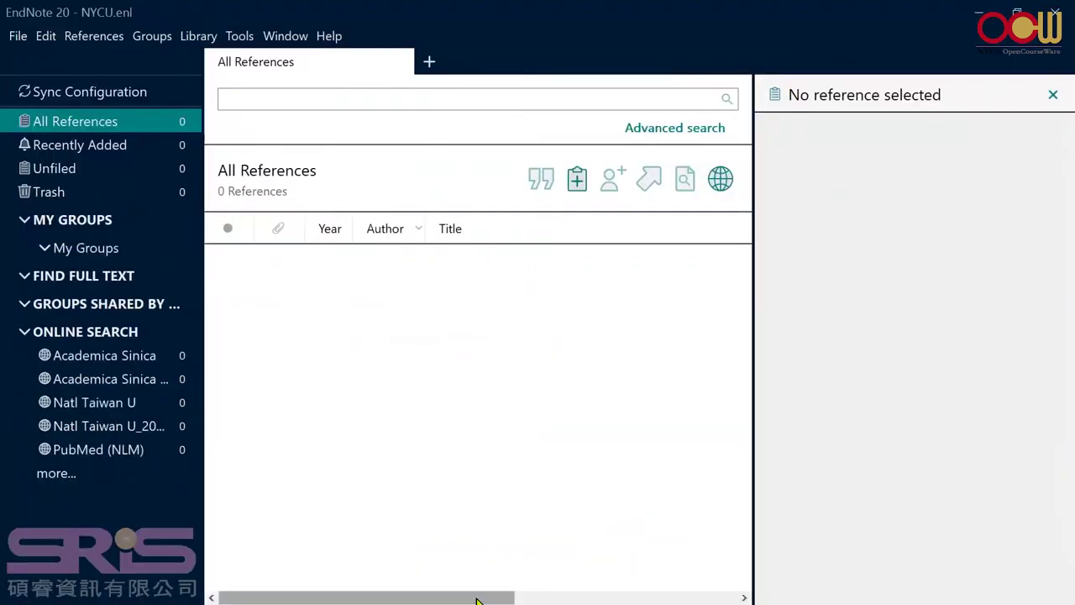
pyautogui.click(983, 20)
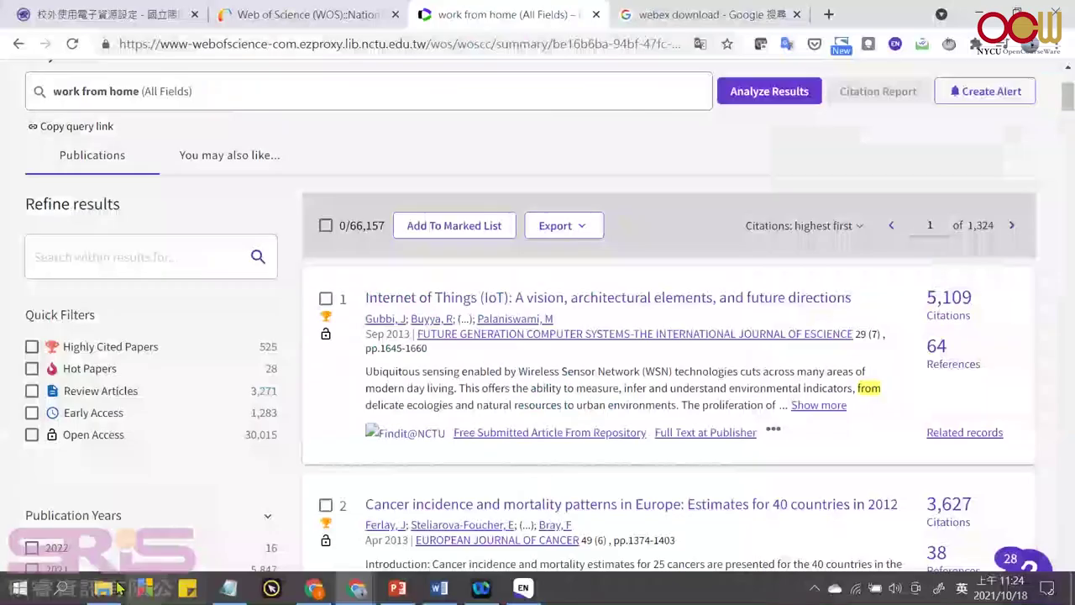
# Import savedrecs (15).ciw from the Downloads folder (下載) into the NYCU library, view the imported references, and minimise EndNote.
pyautogui.click(103, 587)
pyautogui.click(59, 271)
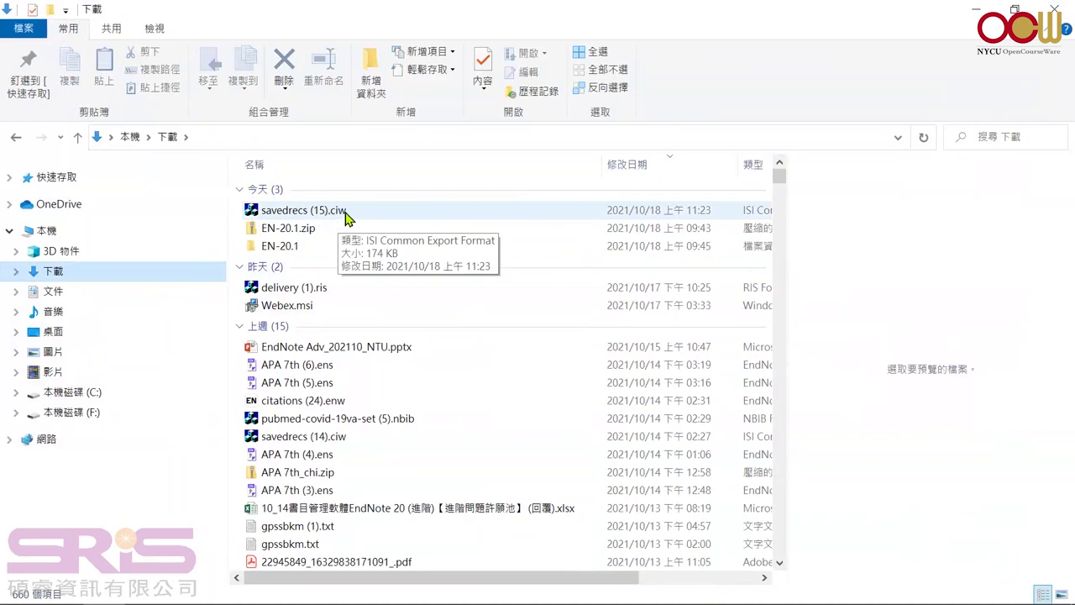
pyautogui.doubleClick(344, 211)
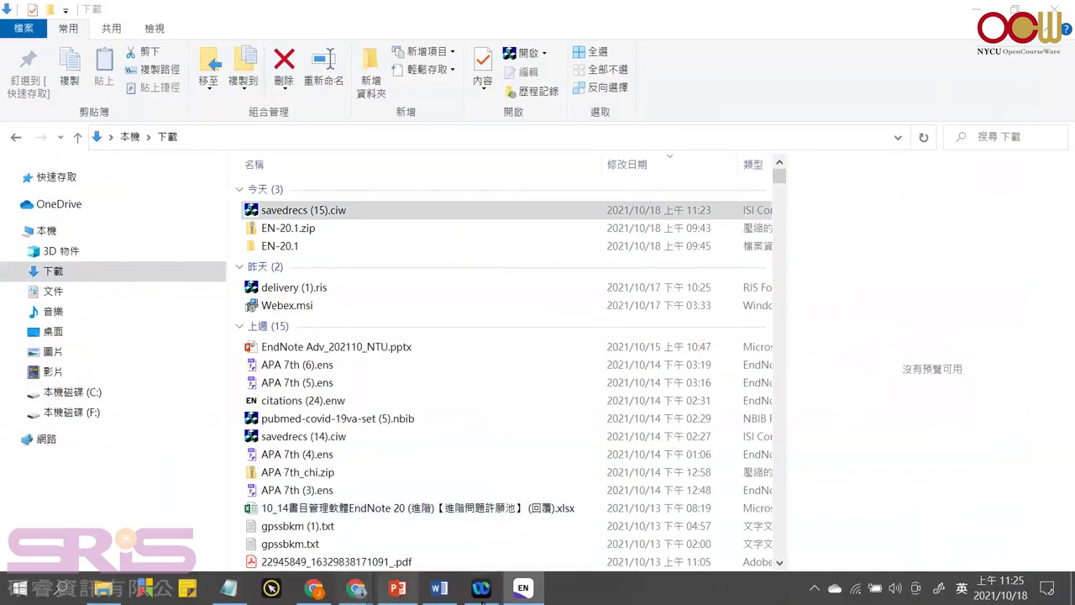
pyautogui.click(523, 587)
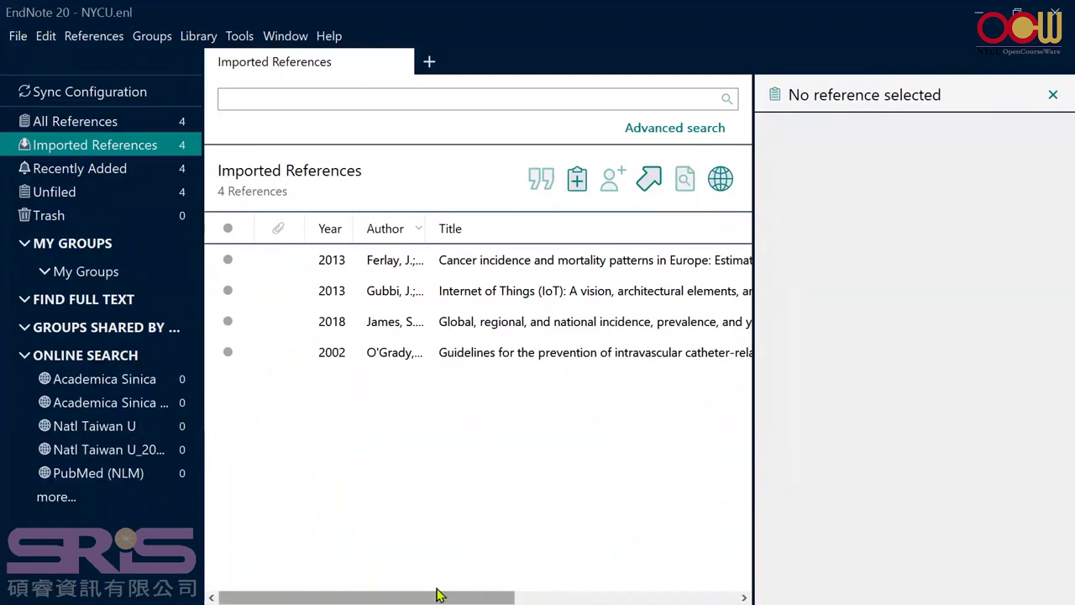
pyautogui.click(991, 15)
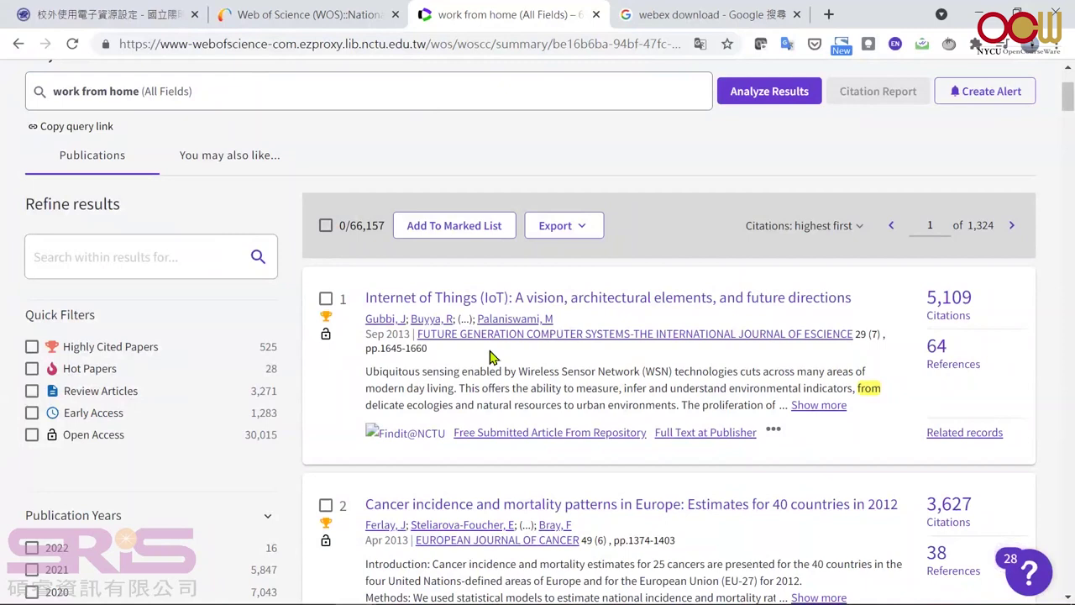
pyautogui.scroll(2, 470, 370)
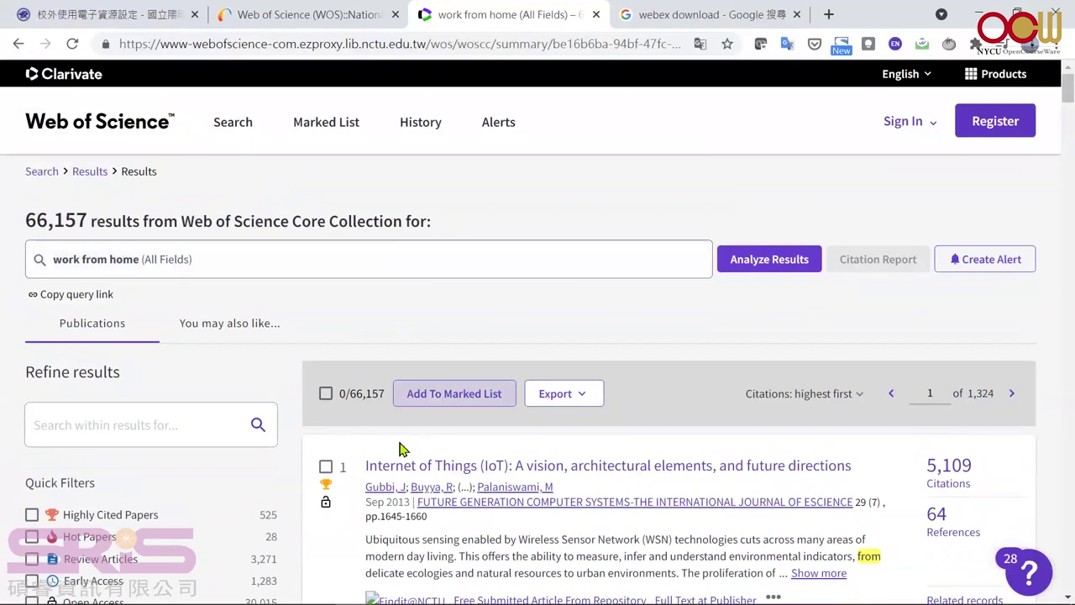
pyautogui.scroll(-4, 462, 499)
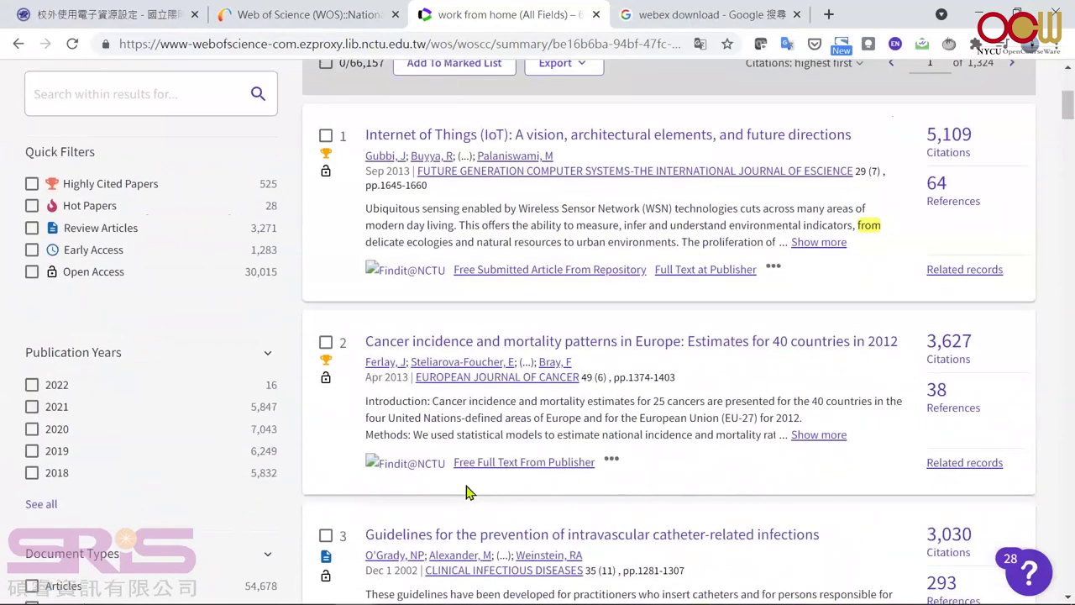
pyautogui.scroll(3, 568, 320)
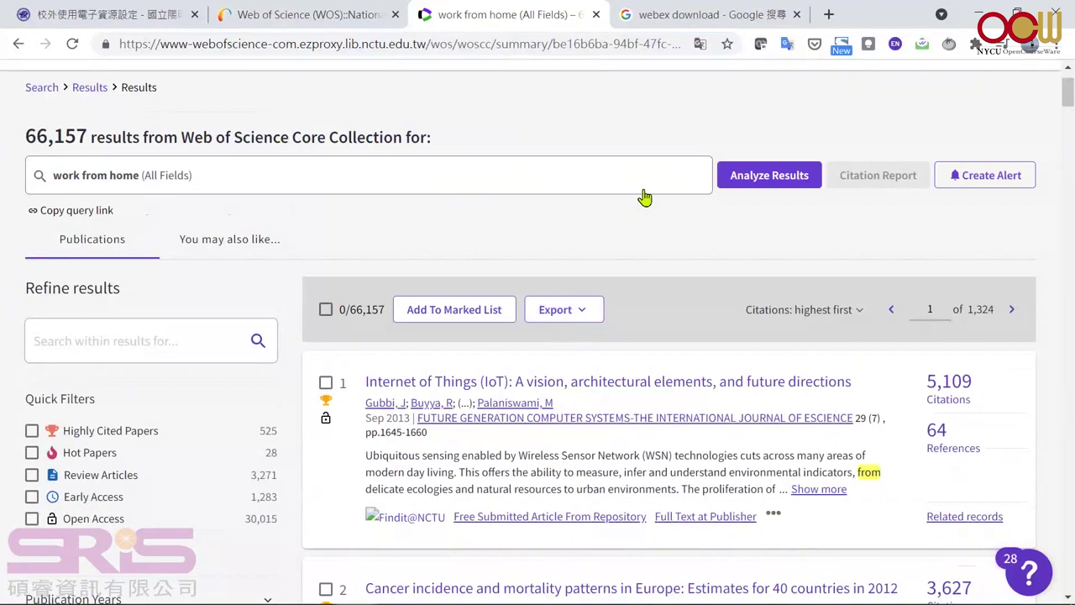
# Go back to the NYCU library catalogue page and close the Web of Science (WOS) database record.
pyautogui.click(745, 26)
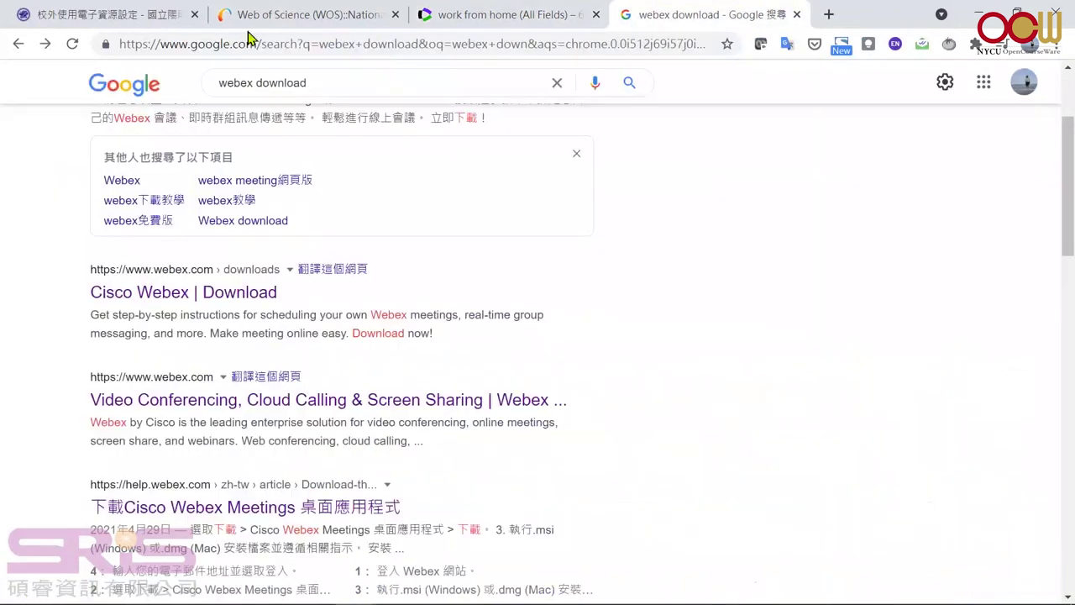
pyautogui.click(307, 20)
pyautogui.scroll(1, 430, 370)
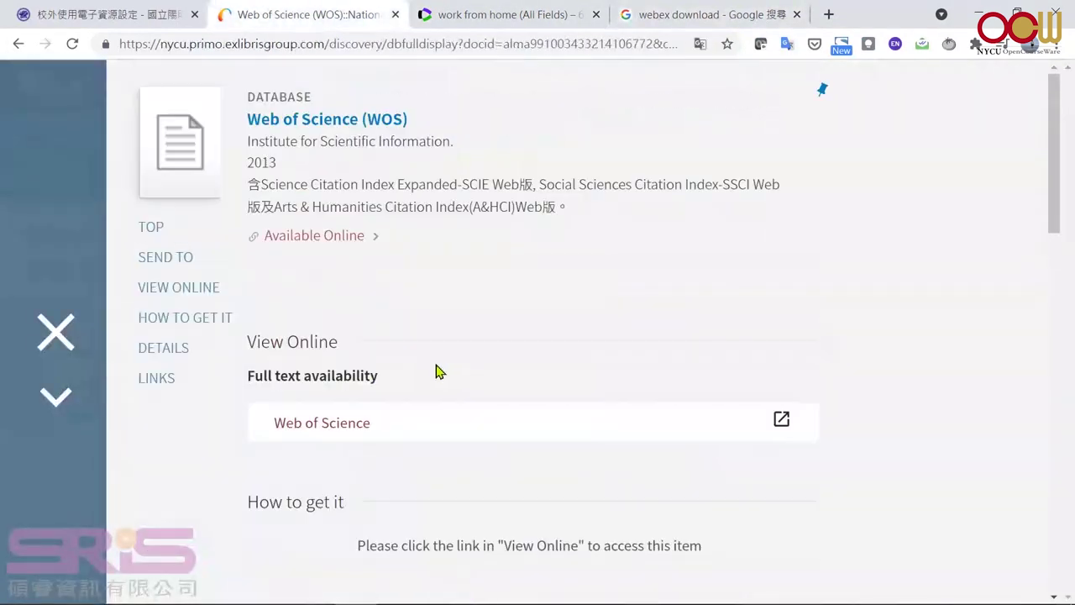
pyautogui.click(59, 336)
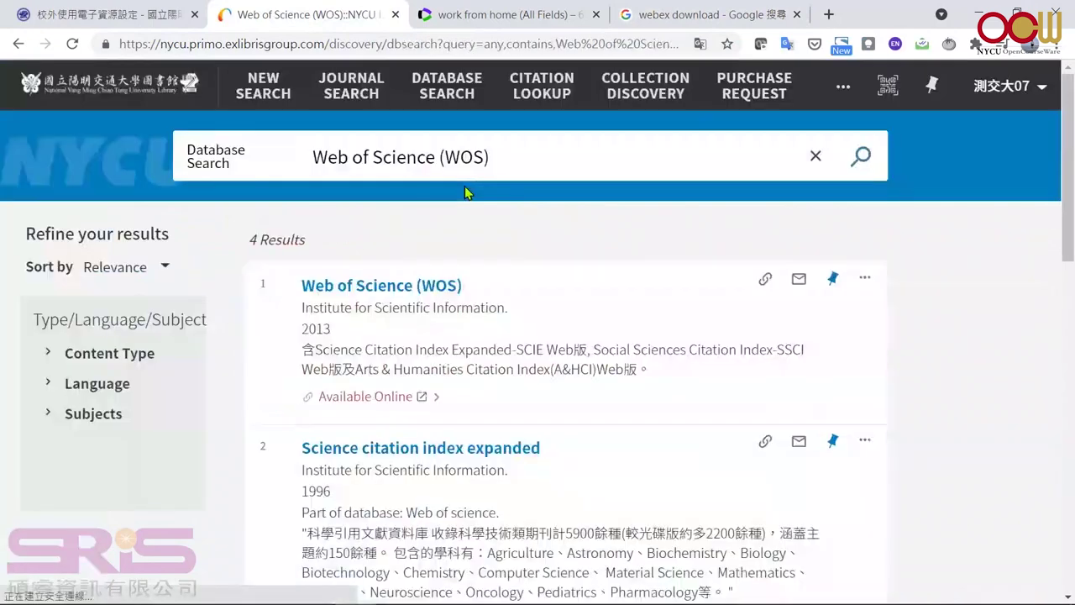
# Replace the database search term with ebsco and look up the suggested ERIC (EBSCOhost) database.
pyautogui.hotkey('ctrl', 'a')
pyautogui.write('e')
pyautogui.press('Return')
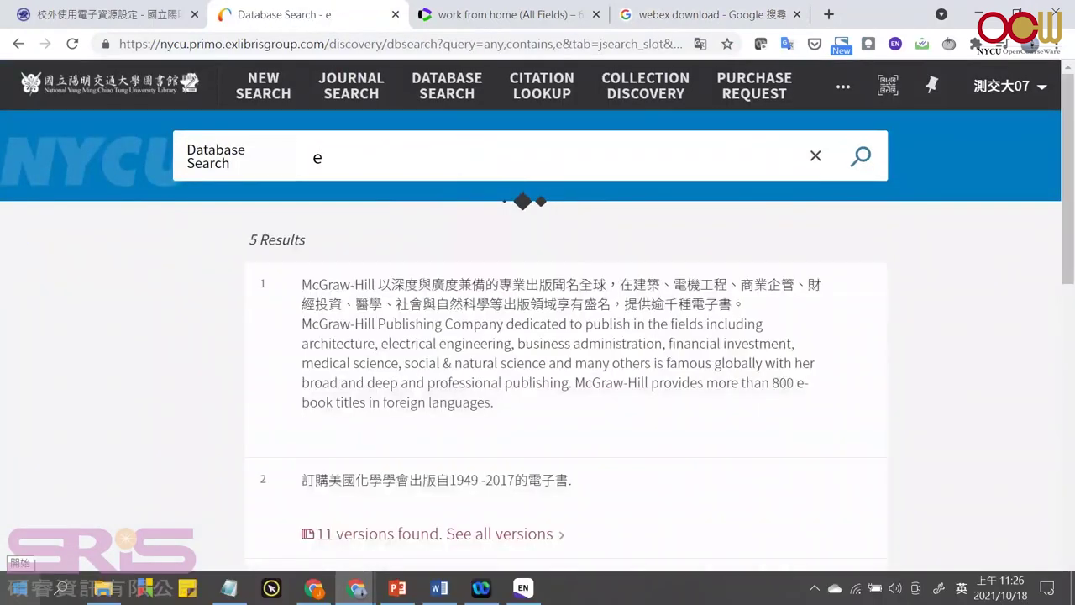
pyautogui.write('bsco')
pyautogui.press('Return')
pyautogui.click(445, 204)
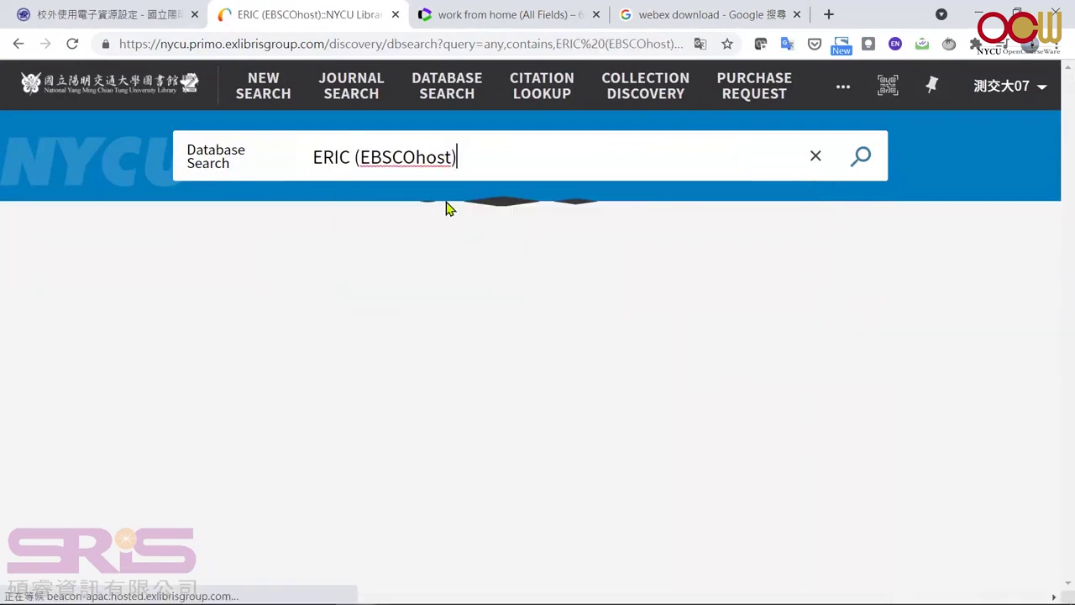
pyautogui.scroll(-1, 576, 506)
pyautogui.scroll(1, 499, 408)
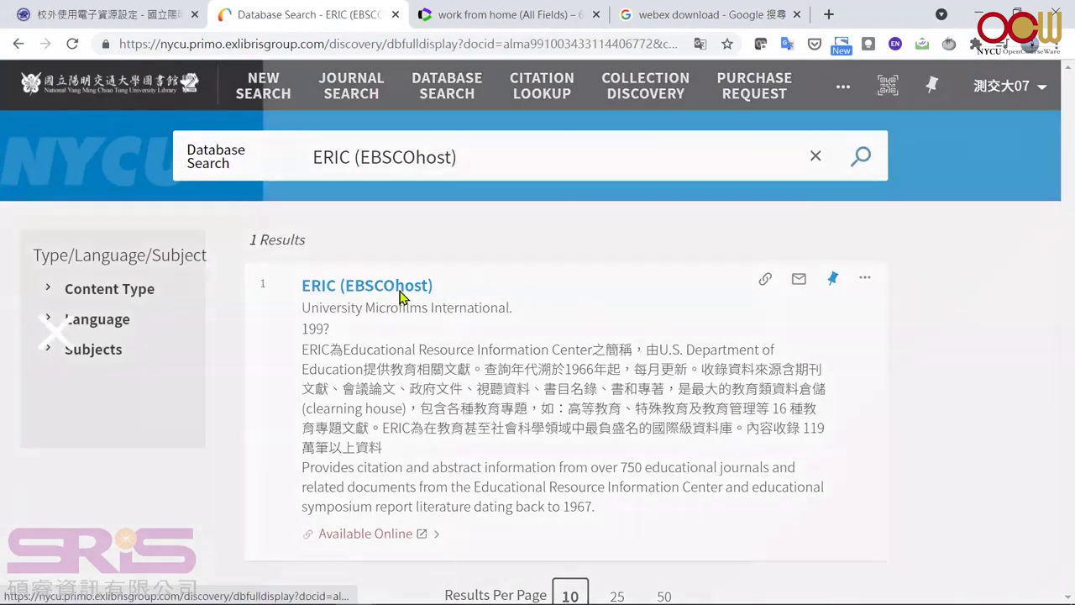
# Open ERIC online from its ERIC (EBSCOhost) catalogue record and switch the EBSCOhost interface language to English.
pyautogui.click(372, 287)
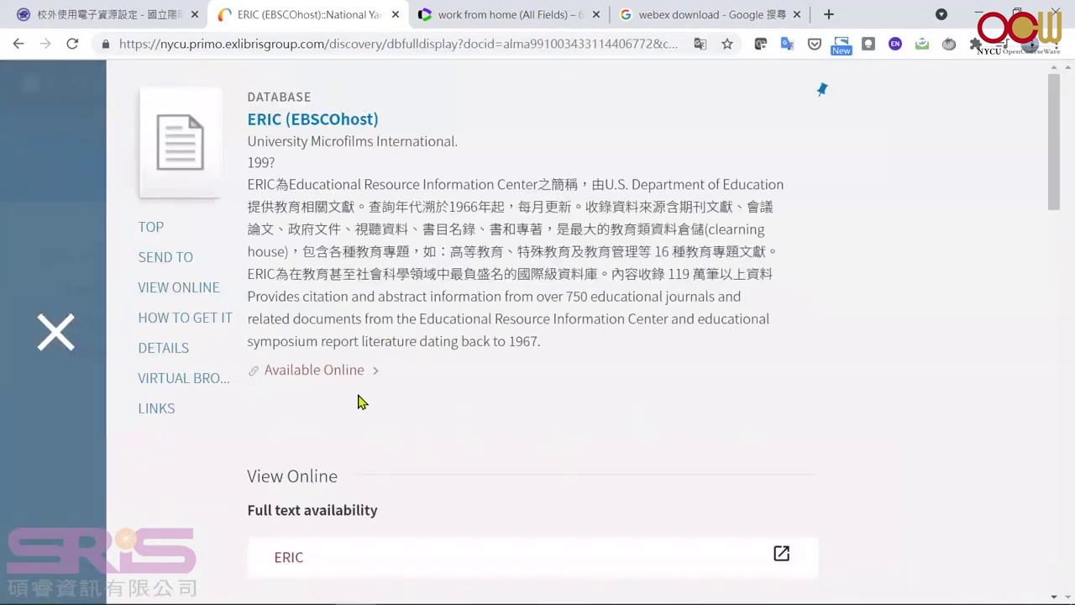
pyautogui.click(281, 559)
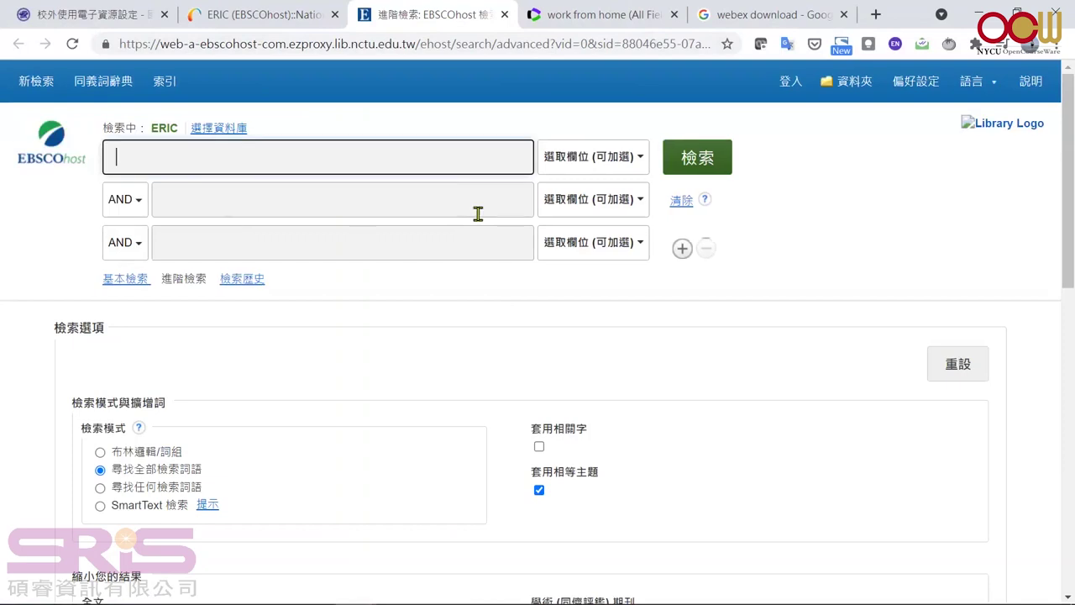
pyautogui.click(964, 101)
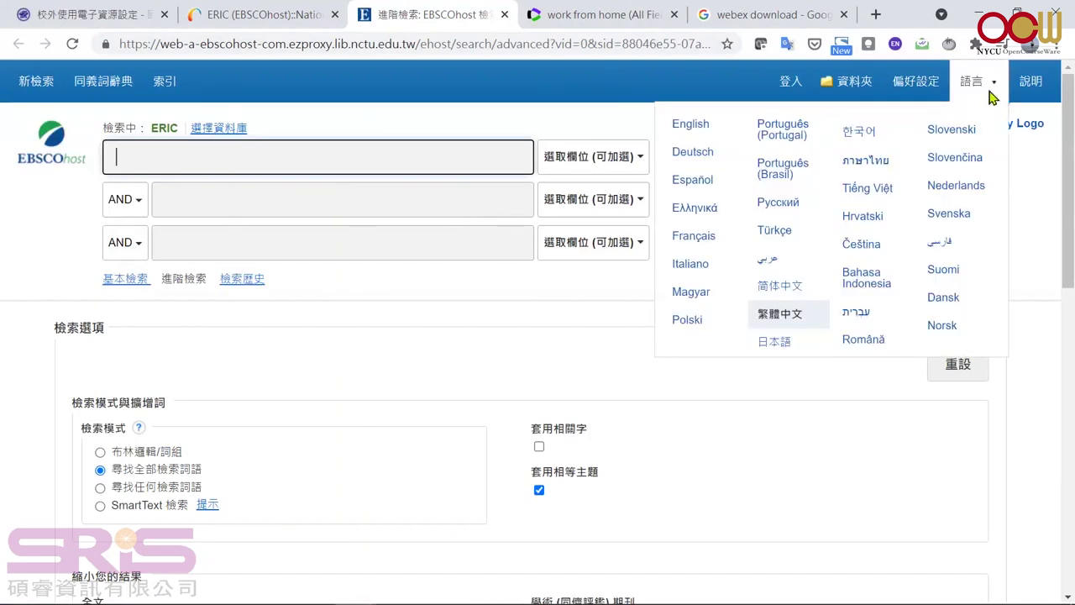
pyautogui.click(701, 129)
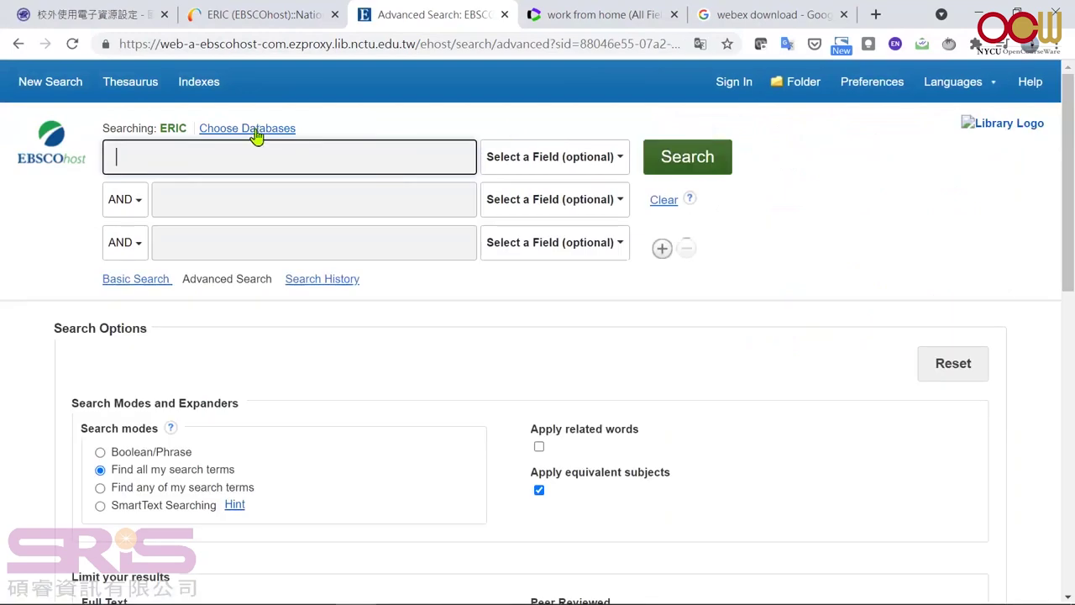
# Change the database being searched from ERIC to Business Source Complete.
pyautogui.click(252, 131)
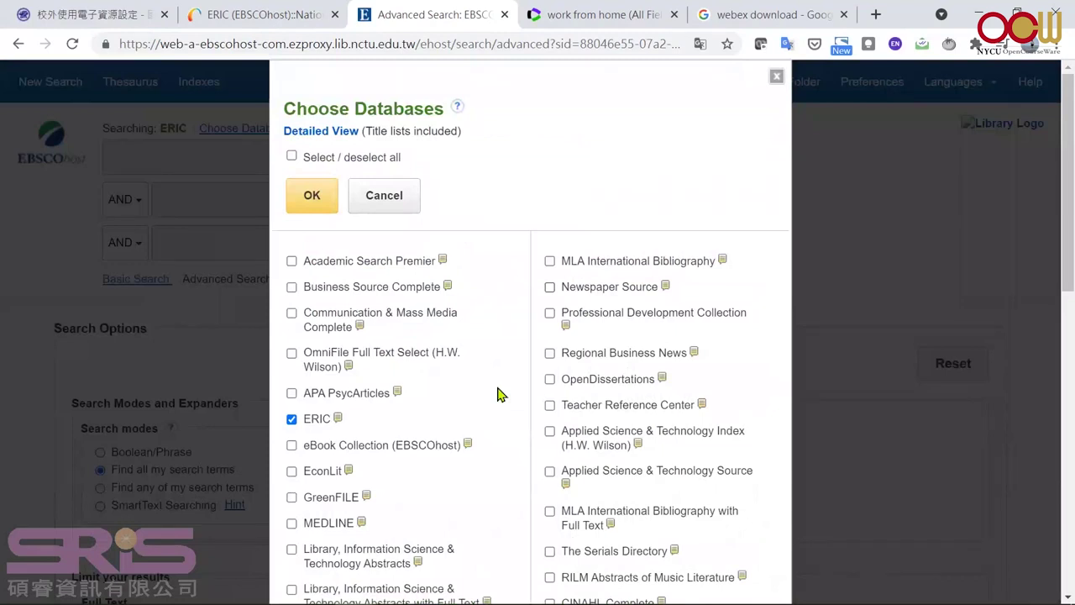
pyautogui.click(292, 289)
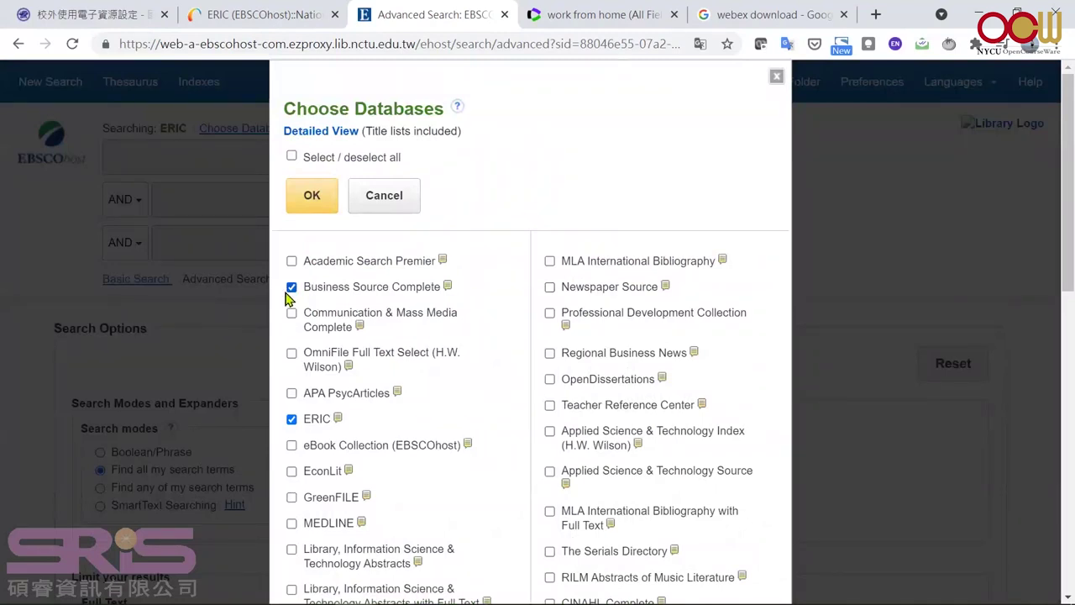
pyautogui.click(291, 419)
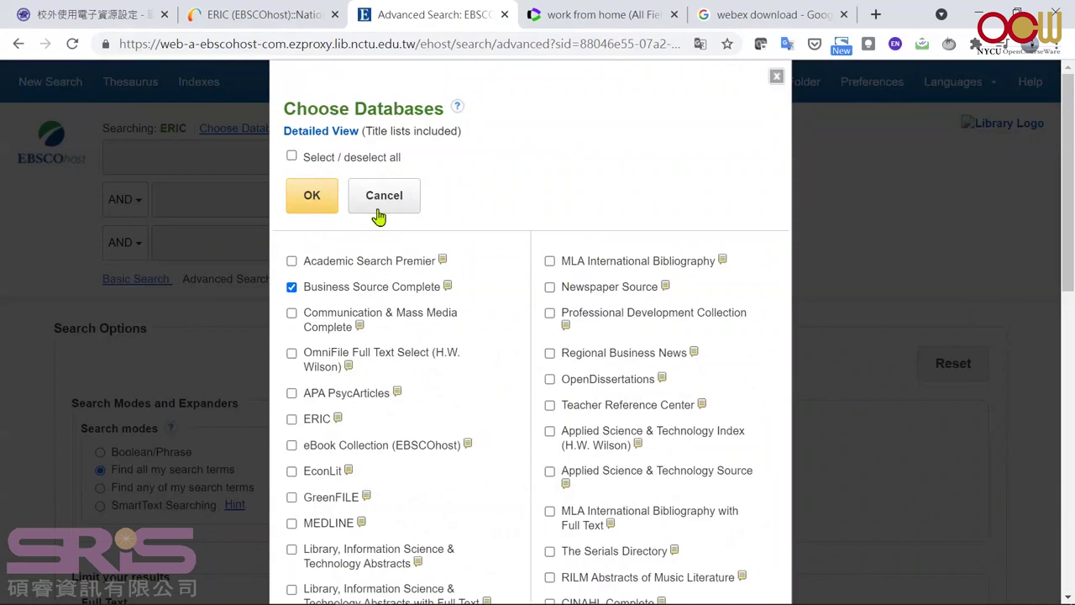
pyautogui.click(313, 198)
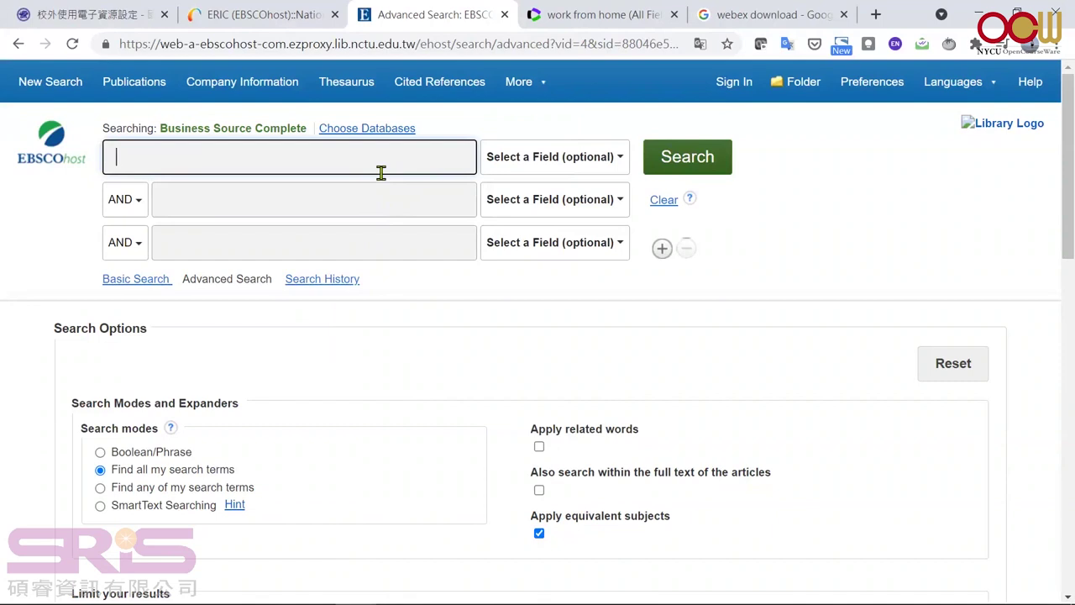
# Search Business Source Complete for ecommerce and look over the first results.
pyautogui.write('ecommerce')
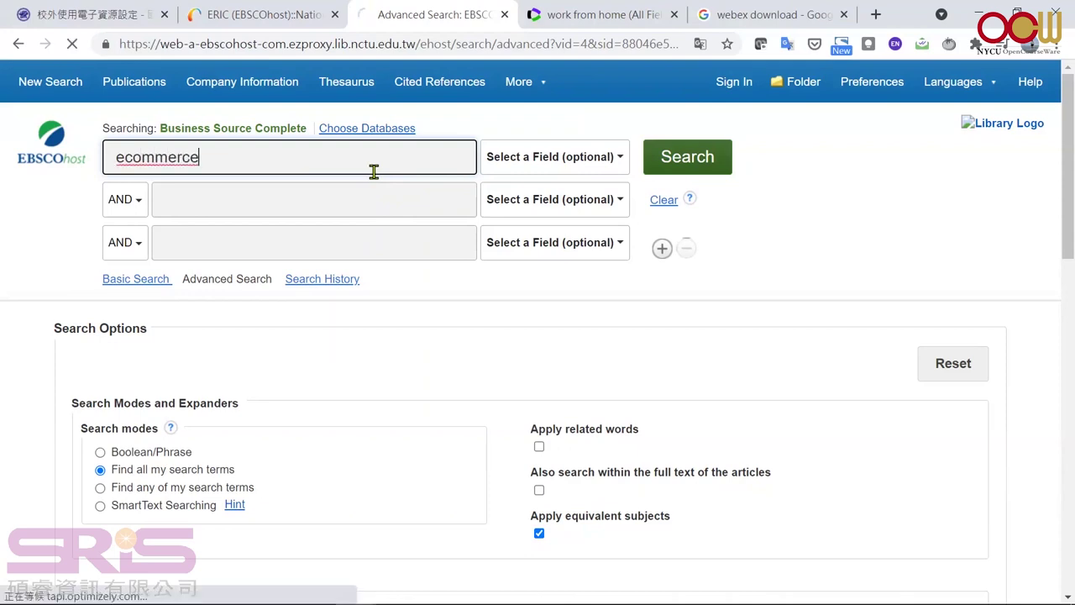
pyautogui.click(687, 169)
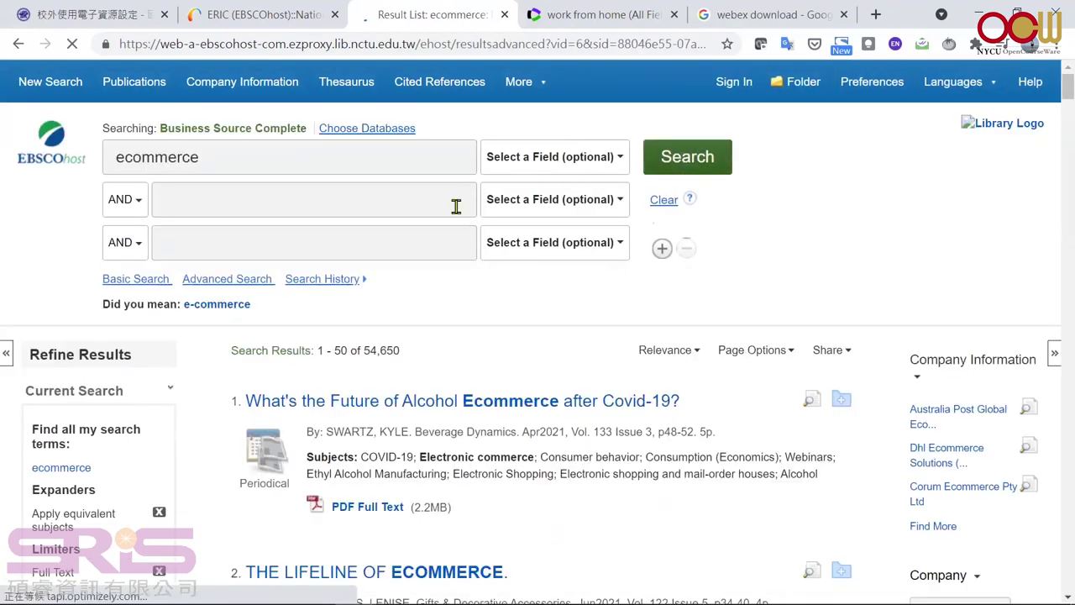
pyautogui.scroll(-1, 553, 347)
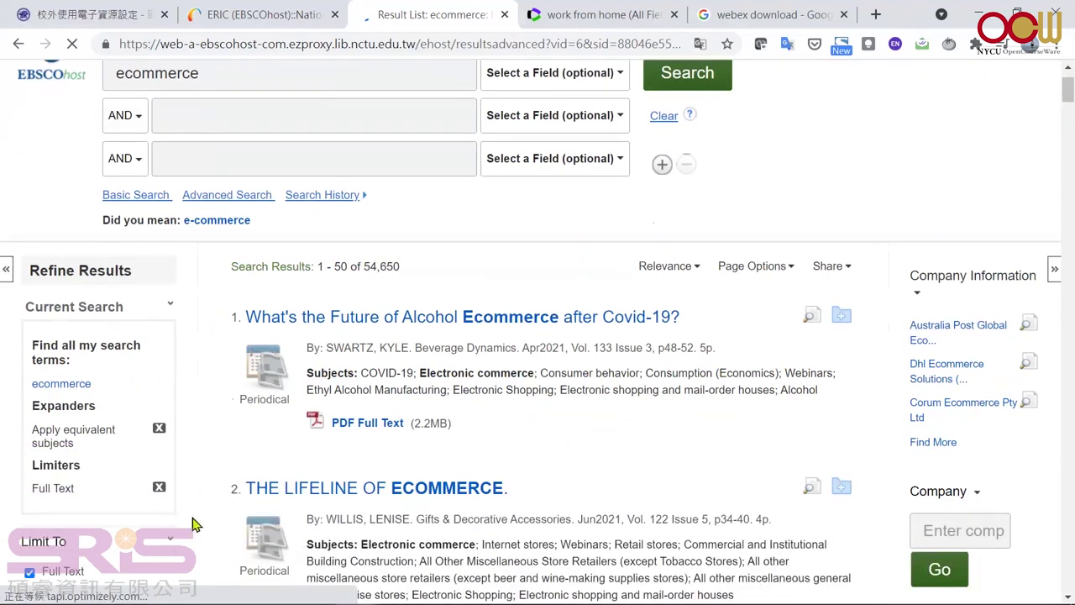
pyautogui.scroll(-1, 200, 522)
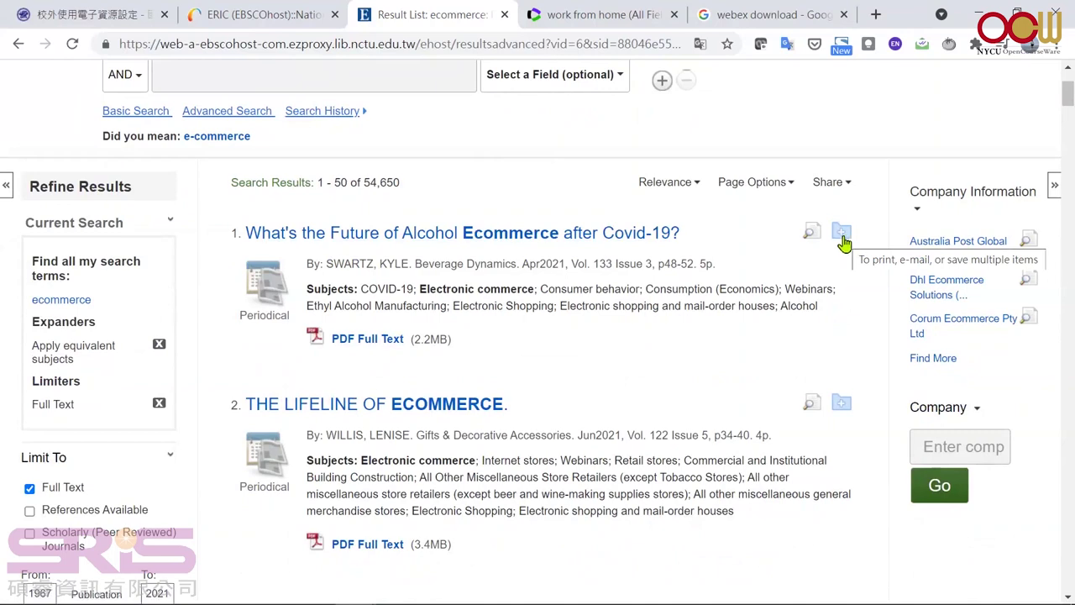
# Add the first four ecommerce articles in the results list to the folder.
pyautogui.click(842, 234)
pyautogui.click(830, 409)
pyautogui.scroll(-3, 800, 423)
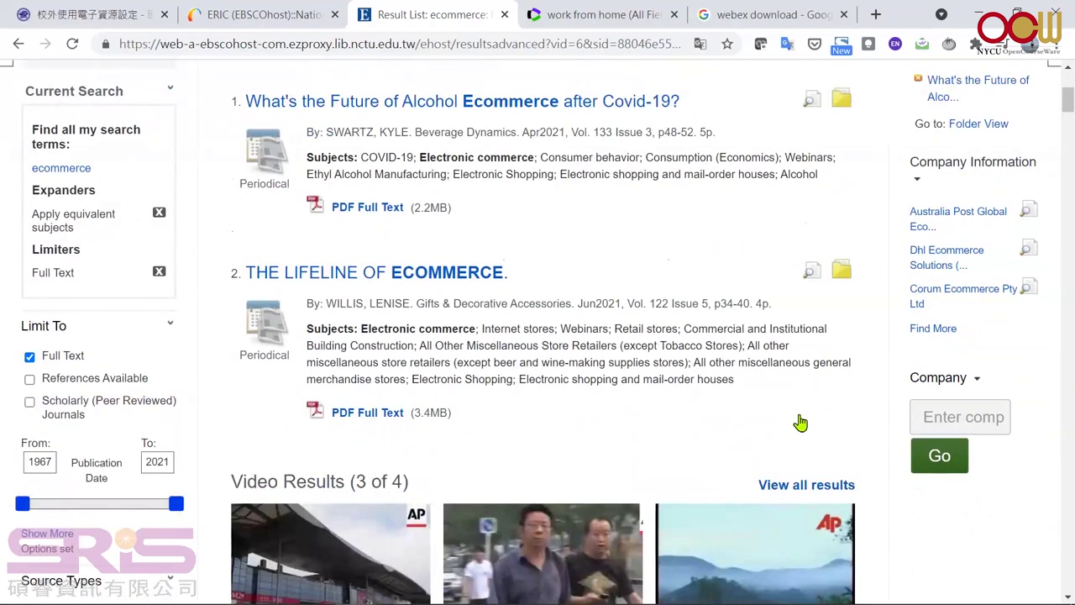
pyautogui.scroll(-5, 800, 423)
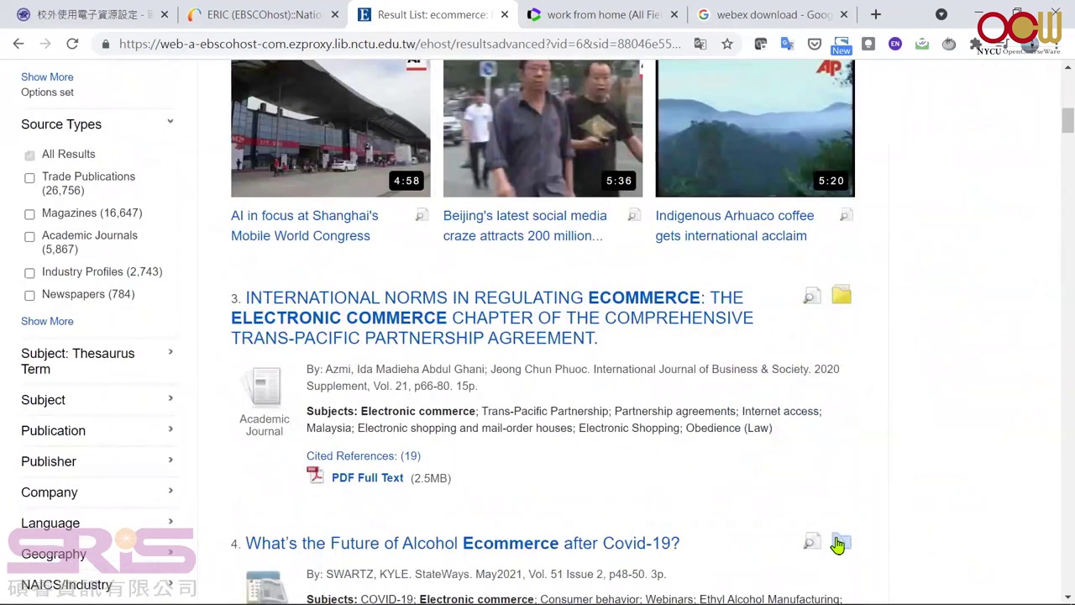
pyautogui.click(842, 547)
pyautogui.scroll(2, 907, 504)
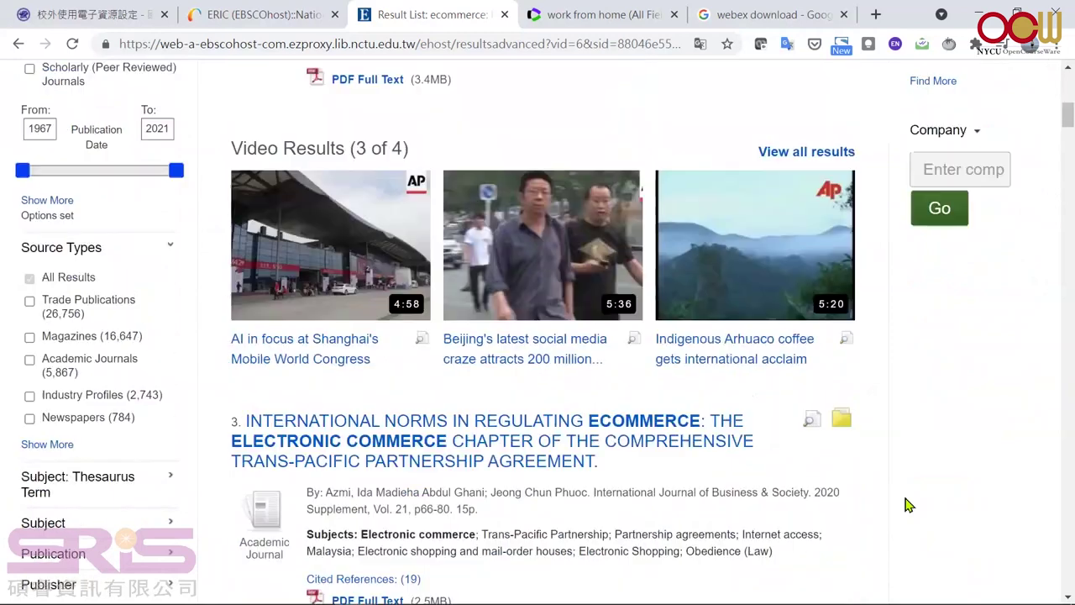
pyautogui.scroll(10, 907, 504)
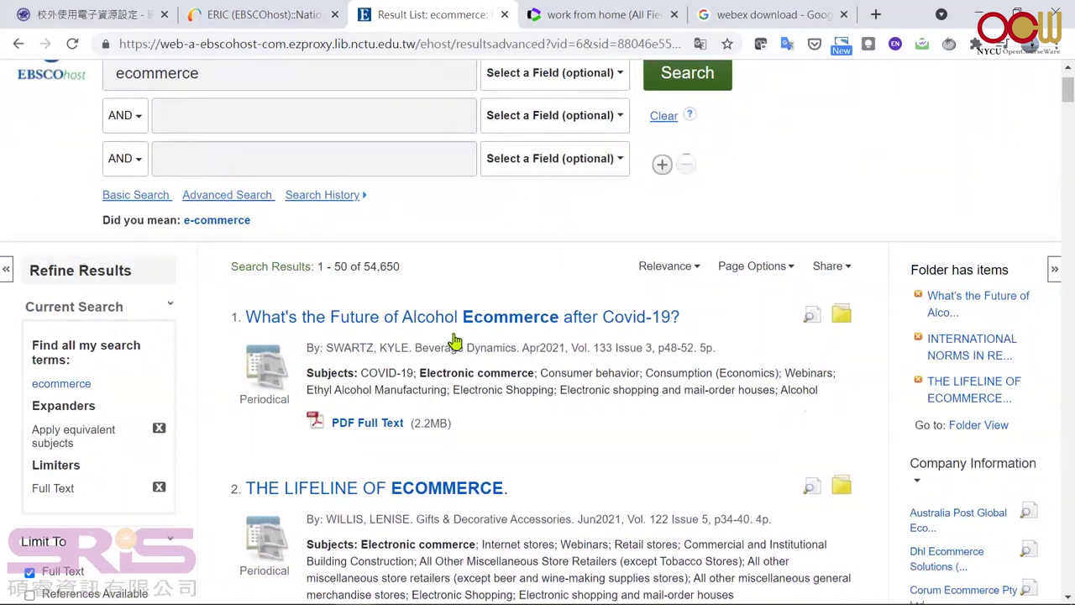
# Select all four articles in the folder and save their citations using Direct Export in RIS Format.
pyautogui.click(979, 428)
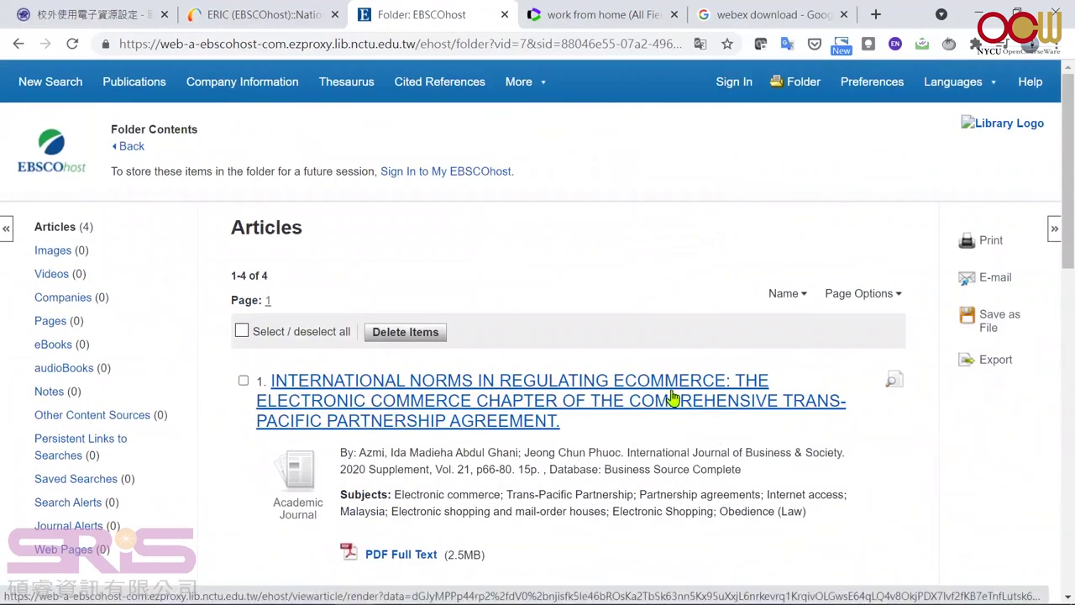
pyautogui.scroll(-1, 378, 300)
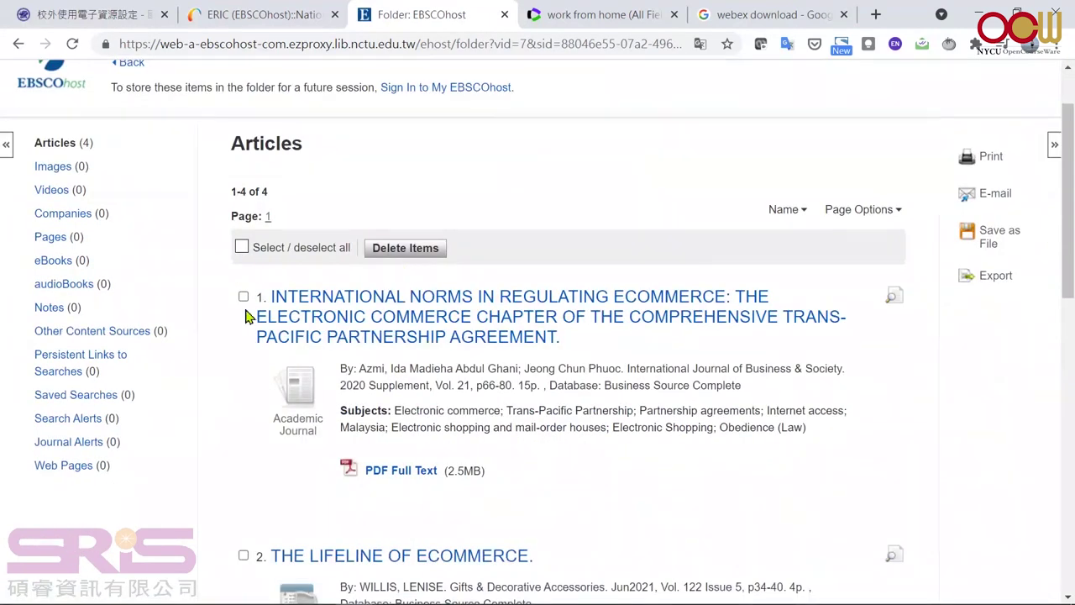
pyautogui.click(246, 411)
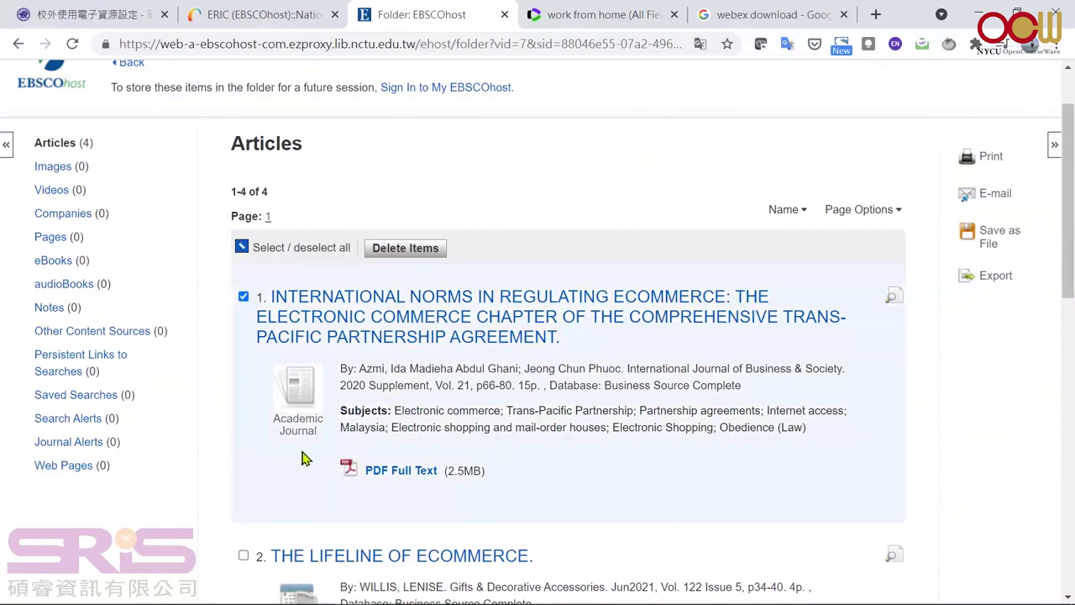
pyautogui.click(241, 248)
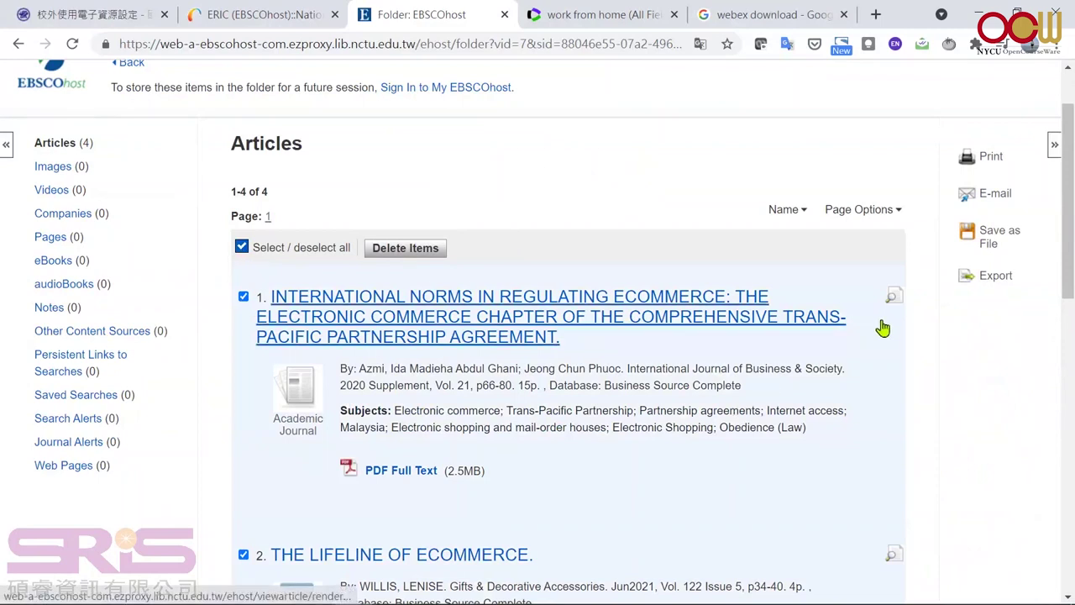
pyautogui.click(997, 277)
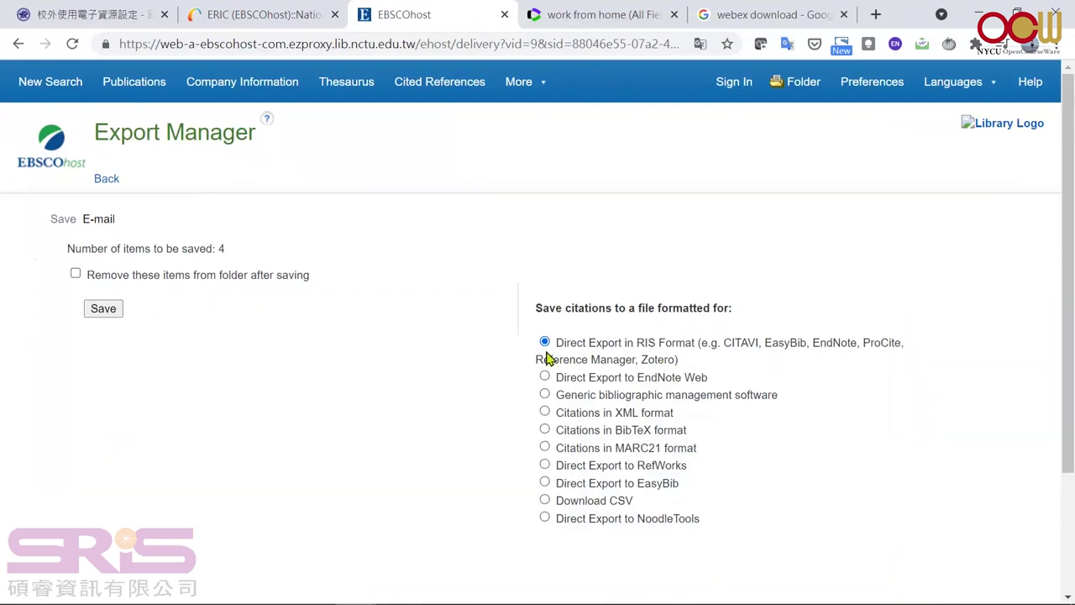
pyautogui.click(104, 309)
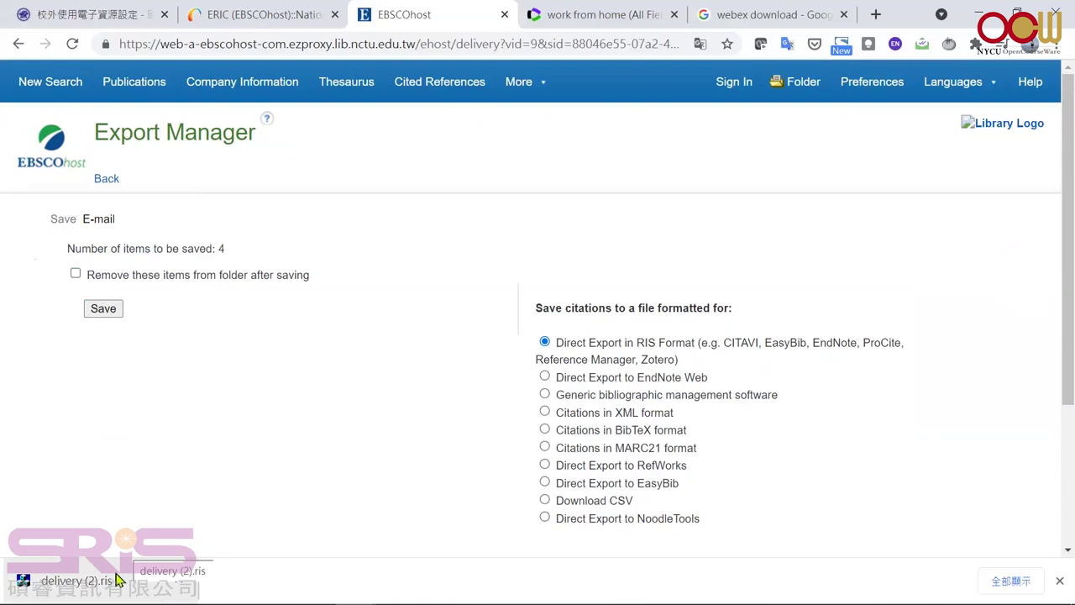
# Import the downloaded delivery (2).ris file into the EndNote library and check it under All References and Imported References.
pyautogui.click(118, 580)
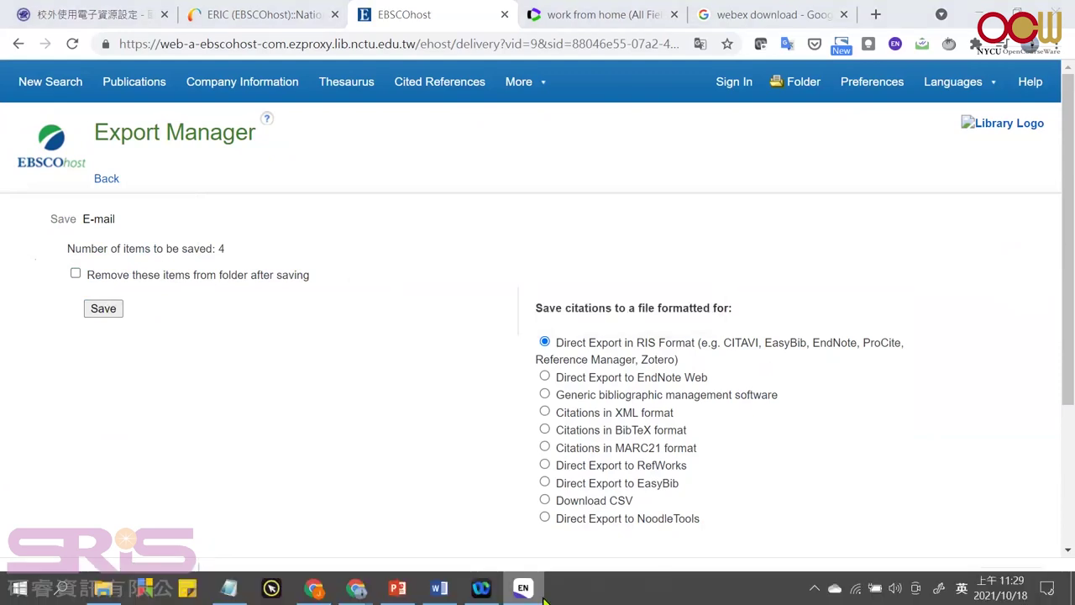
pyautogui.click(538, 593)
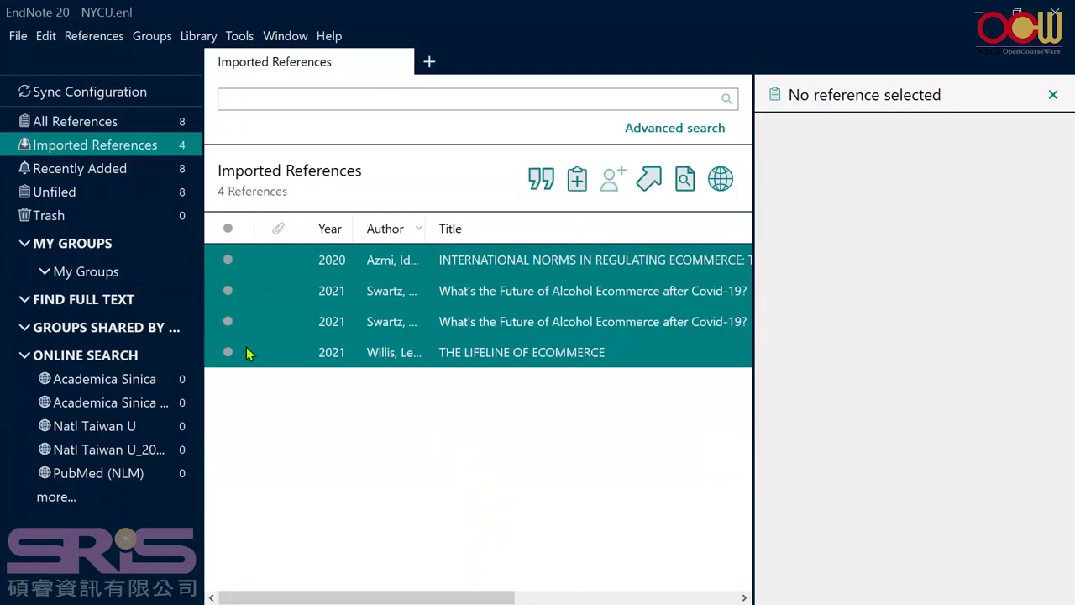
pyautogui.click(59, 125)
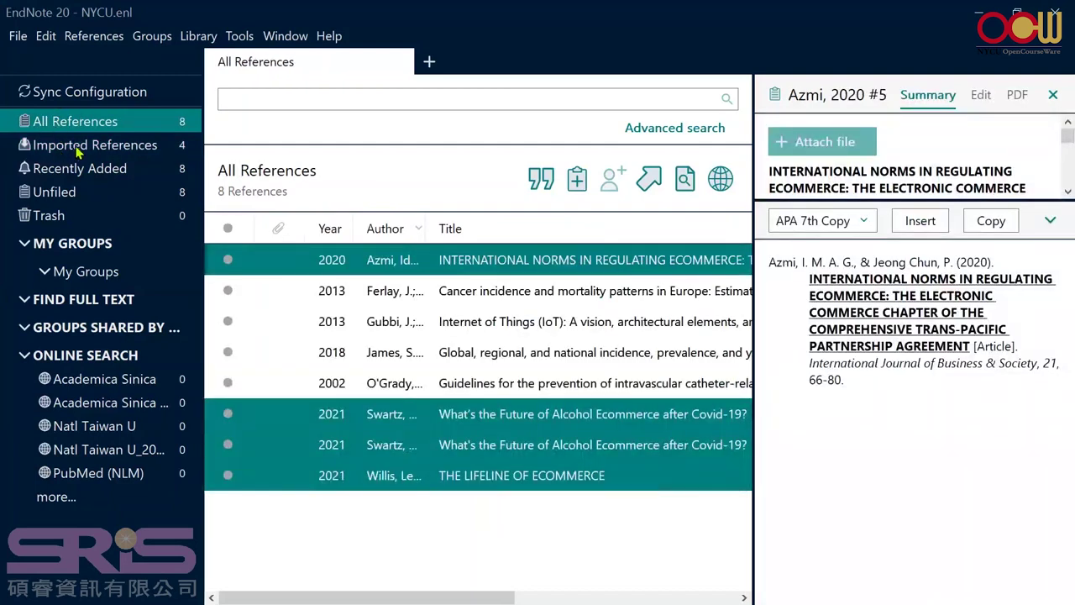
pyautogui.click(83, 147)
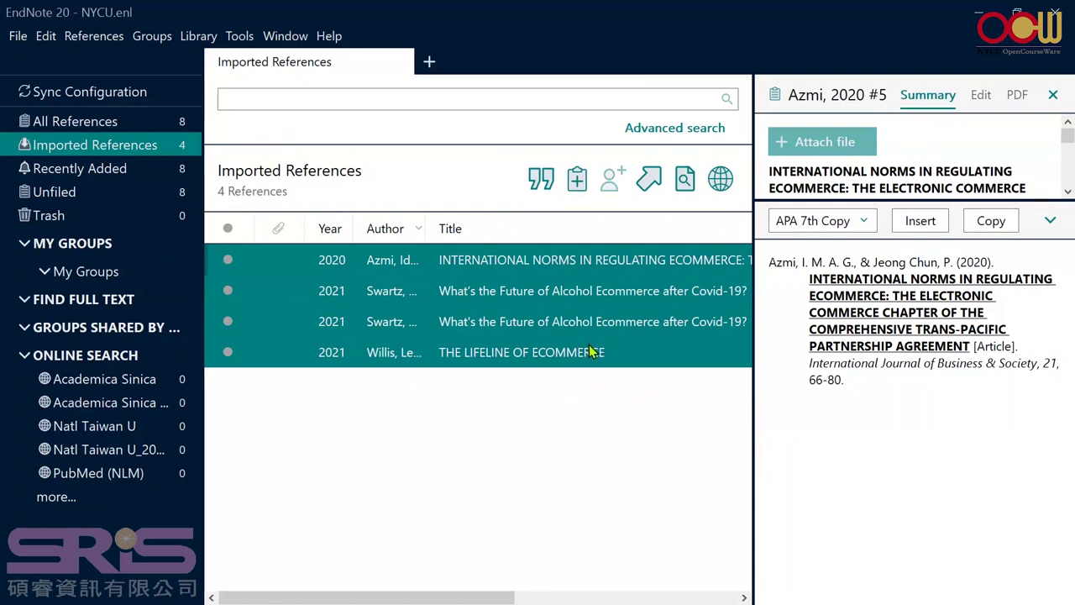
pyautogui.click(979, 13)
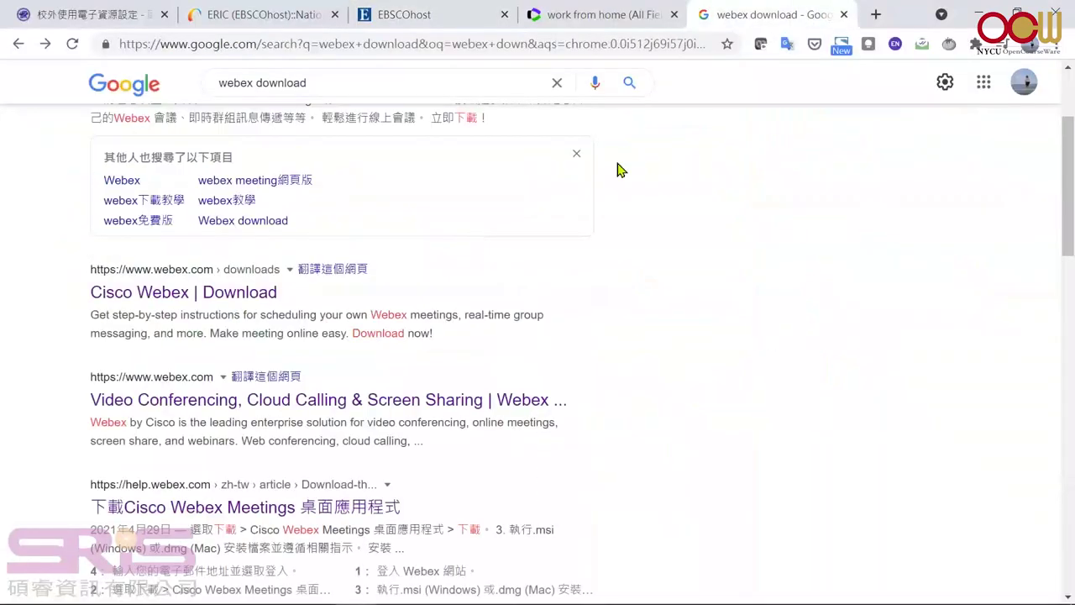
# Switch to the browser, search Google for google scholar and open the Google Scholar site.
pyautogui.tripleClick(346, 93)
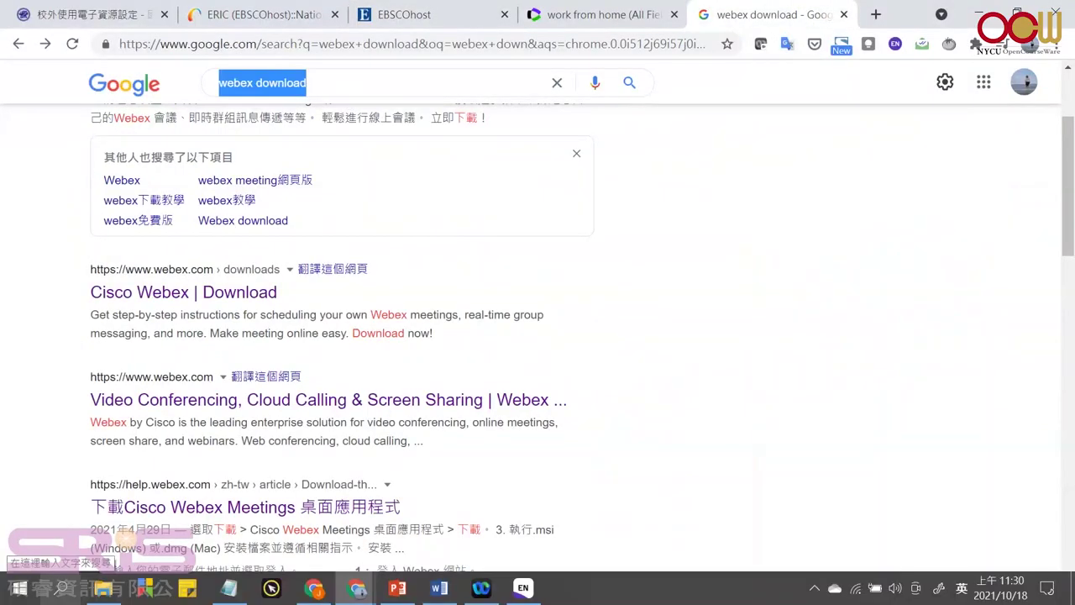
pyautogui.write('googl')
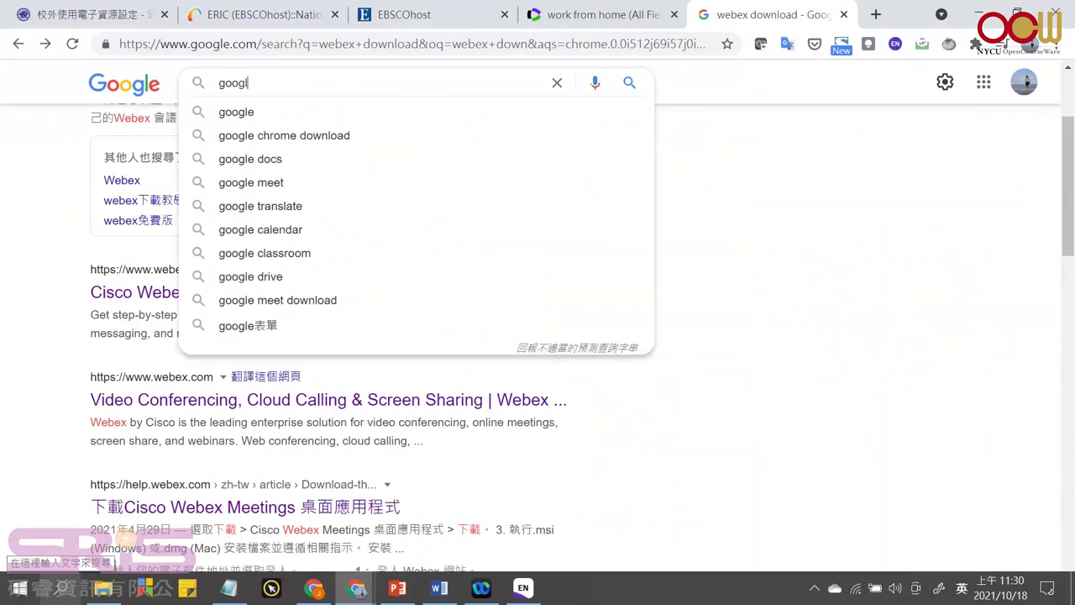
pyautogui.write('e scholar')
pyautogui.press('Return')
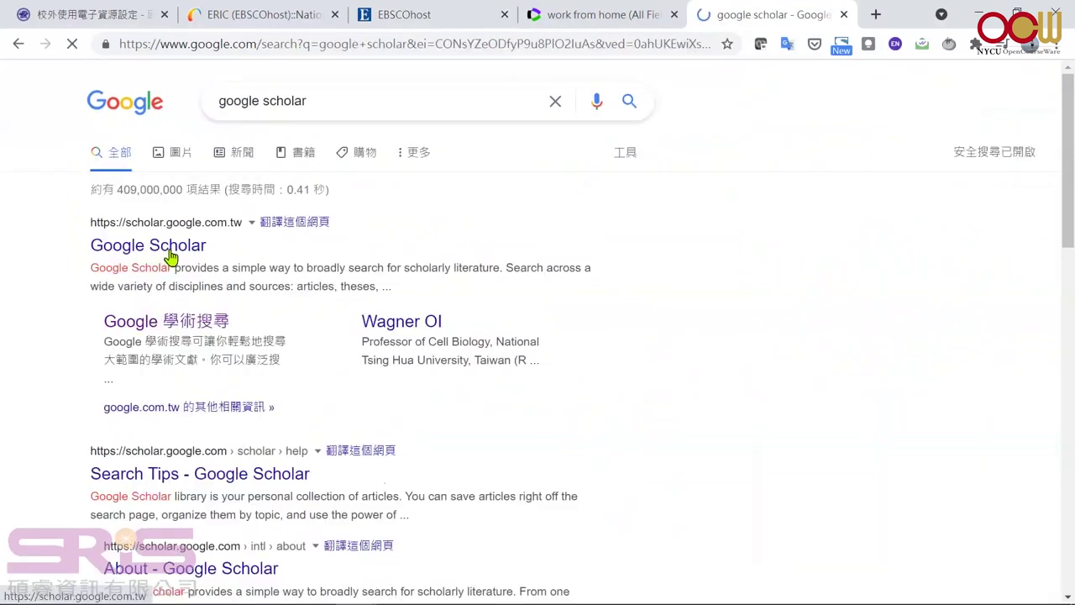
pyautogui.click(170, 256)
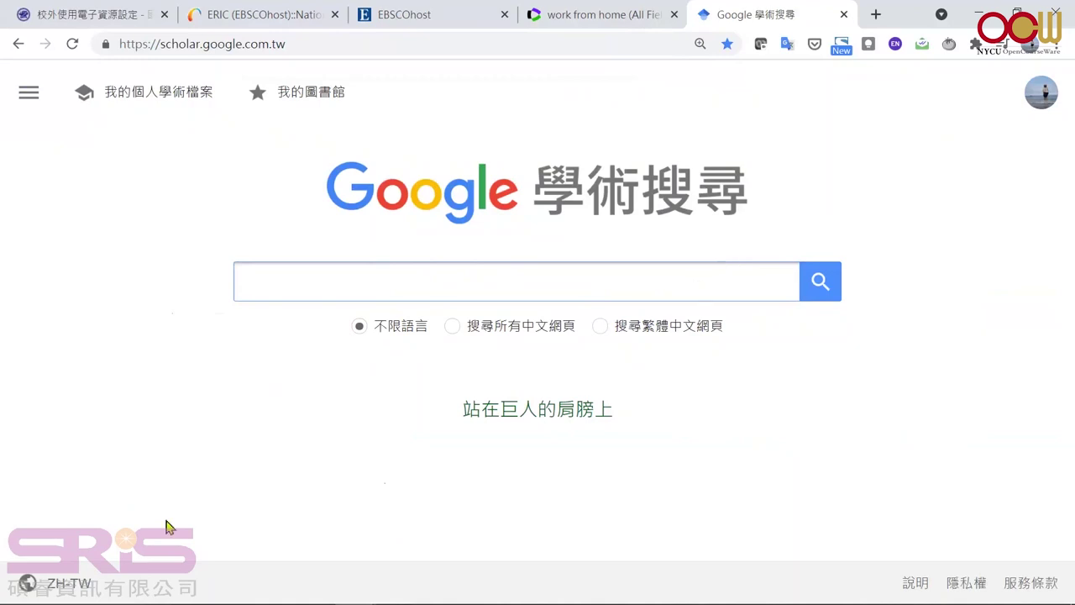
# Change the Google Scholar interface language to English and search for work from home.
pyautogui.click(69, 584)
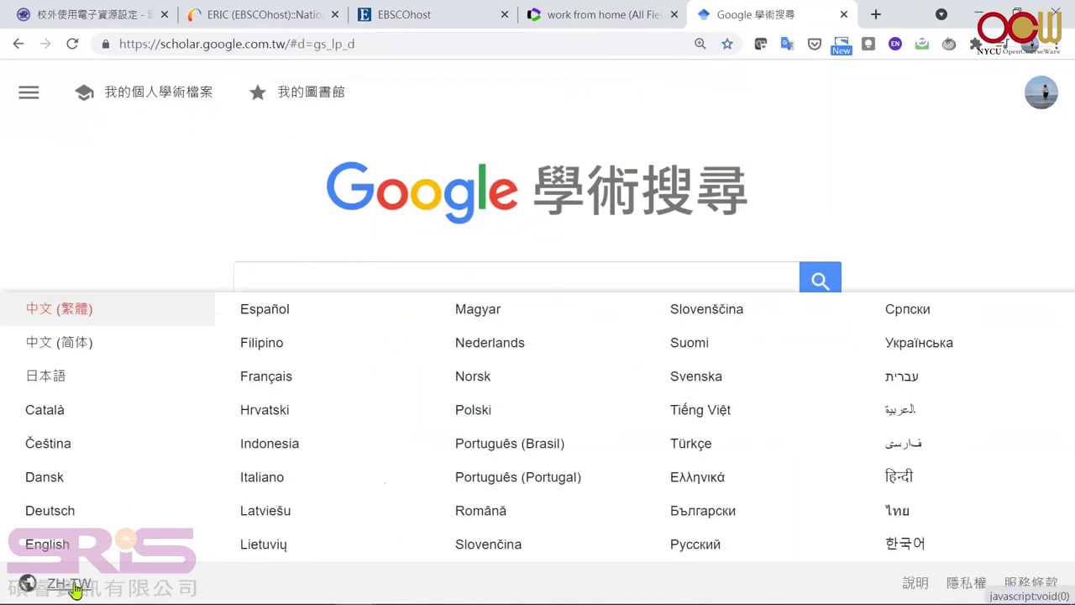
pyautogui.click(52, 546)
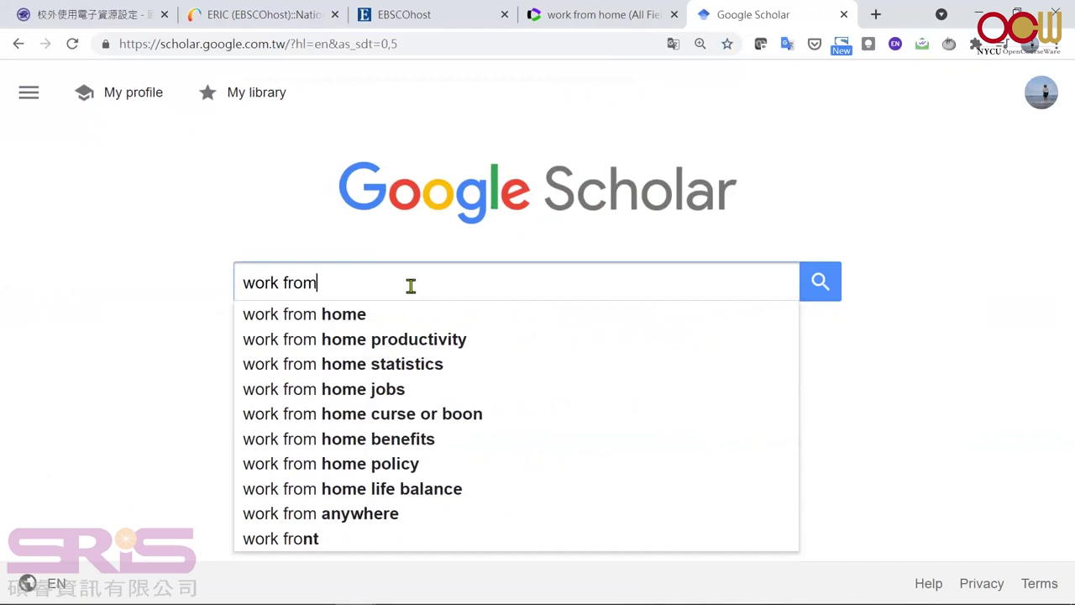
pyautogui.write('home')
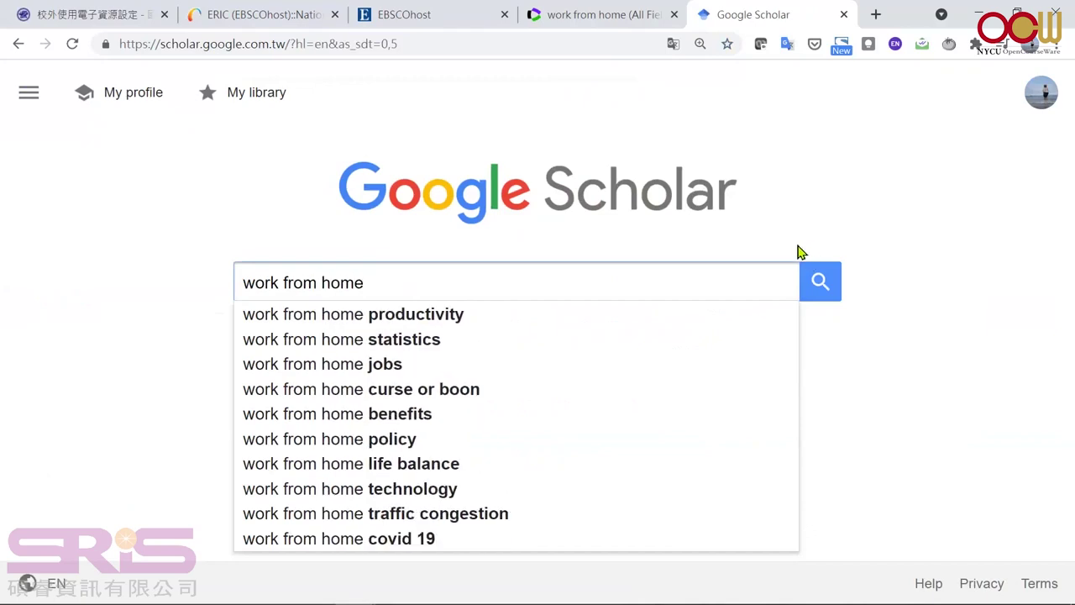
pyautogui.click(821, 282)
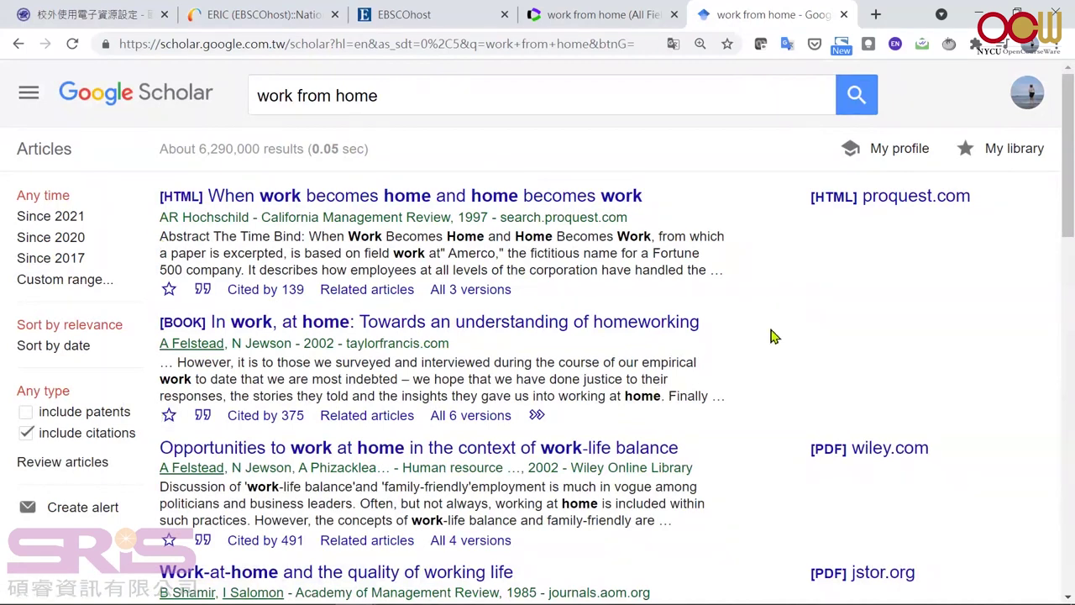
# Download the citation of the first result, "When work becomes home and home becomes work", in EndNote format.
pyautogui.click(204, 293)
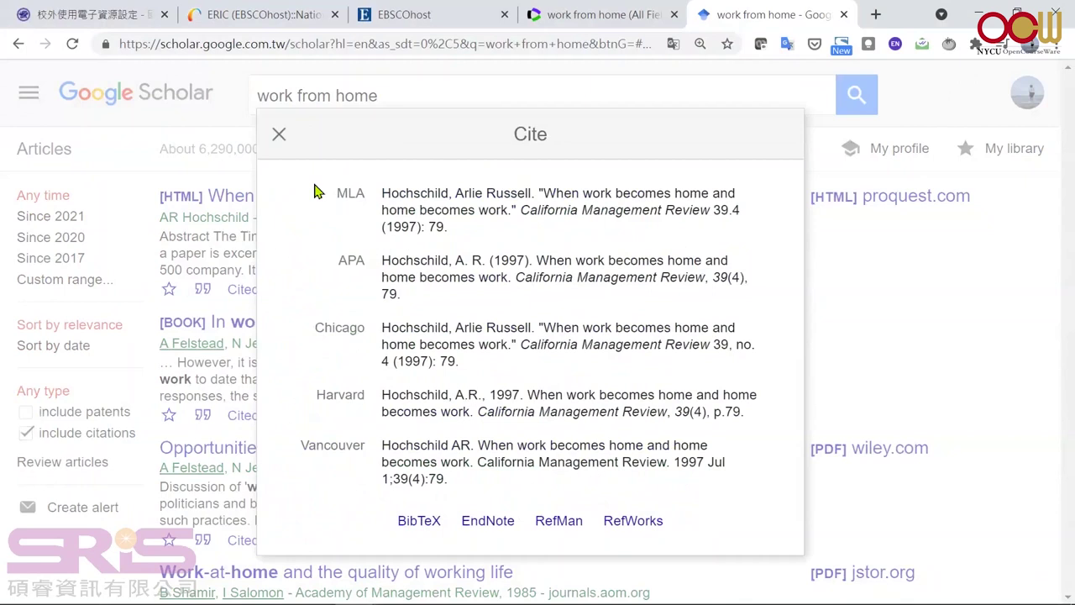
pyautogui.click(203, 299)
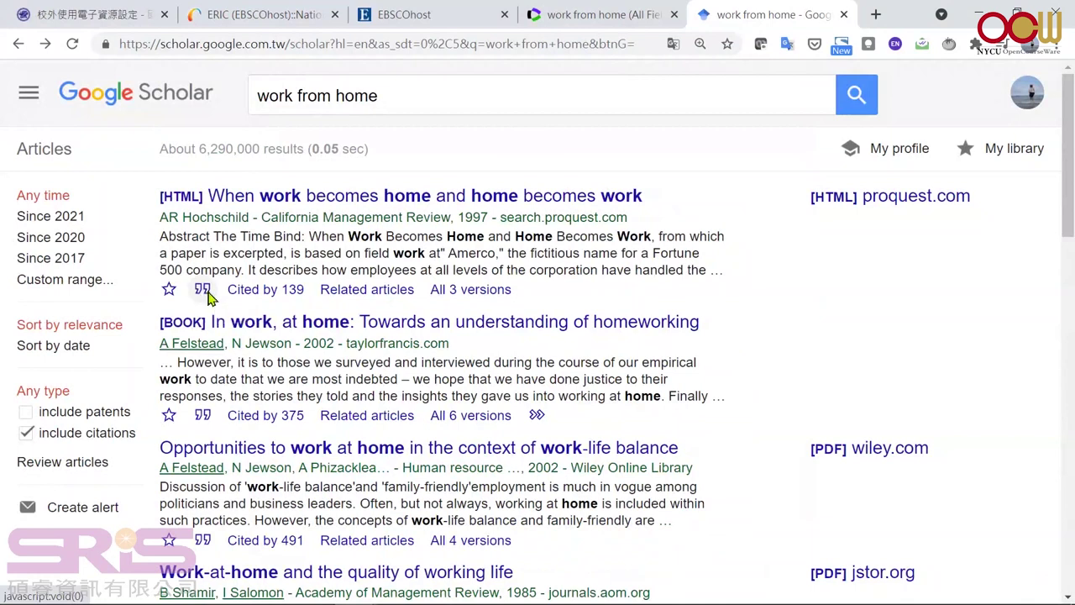
pyautogui.click(206, 296)
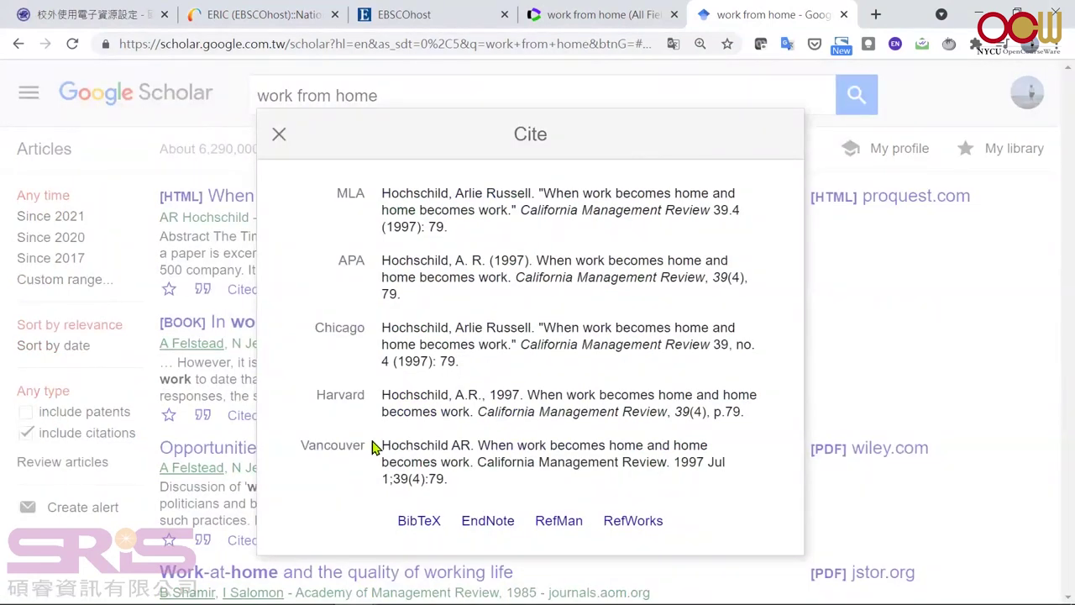
pyautogui.click(475, 528)
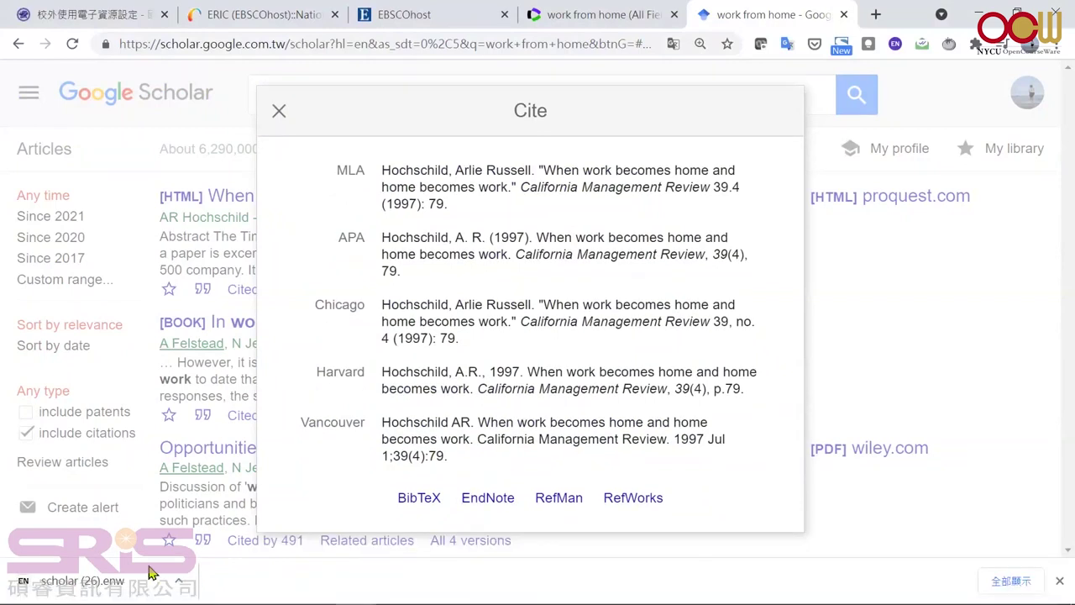
# Import scholar (26).enw into the EndNote library, view the new reference's details and return to the Google Scholar results.
pyautogui.click(106, 579)
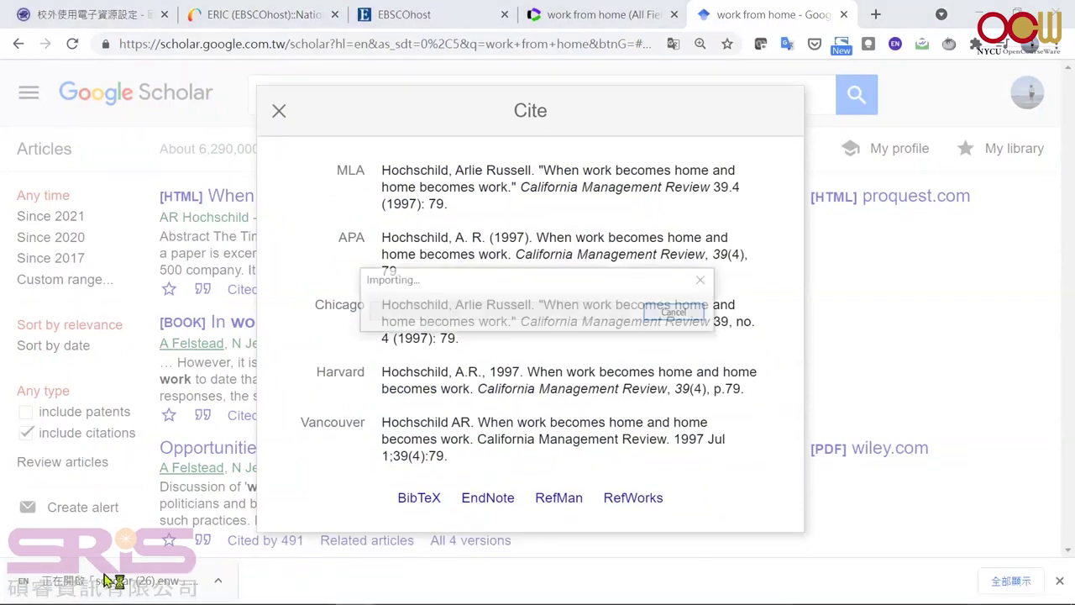
pyautogui.click(521, 592)
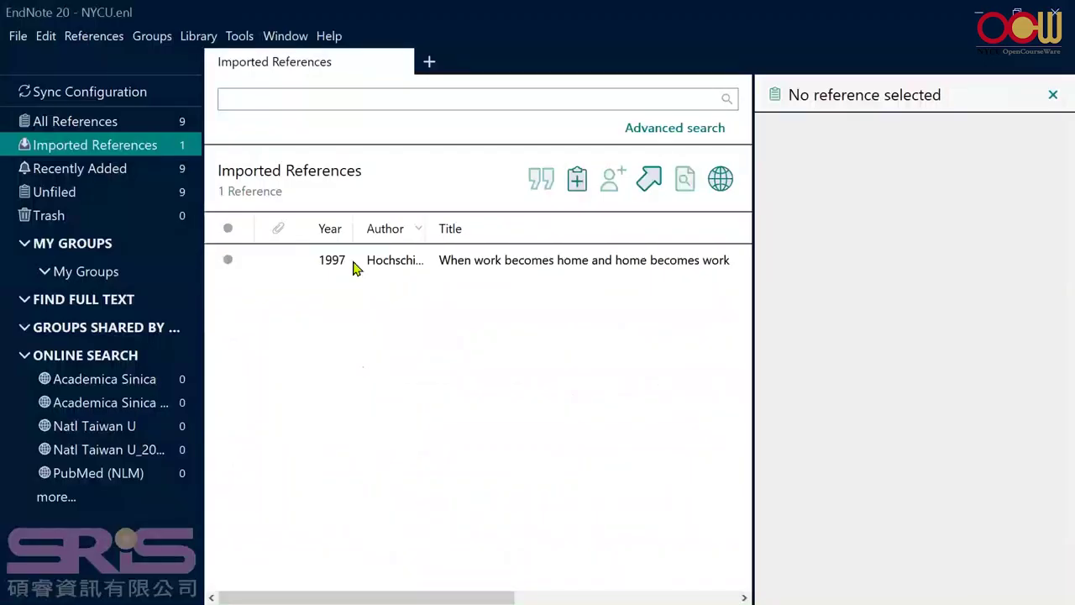
pyautogui.click(352, 267)
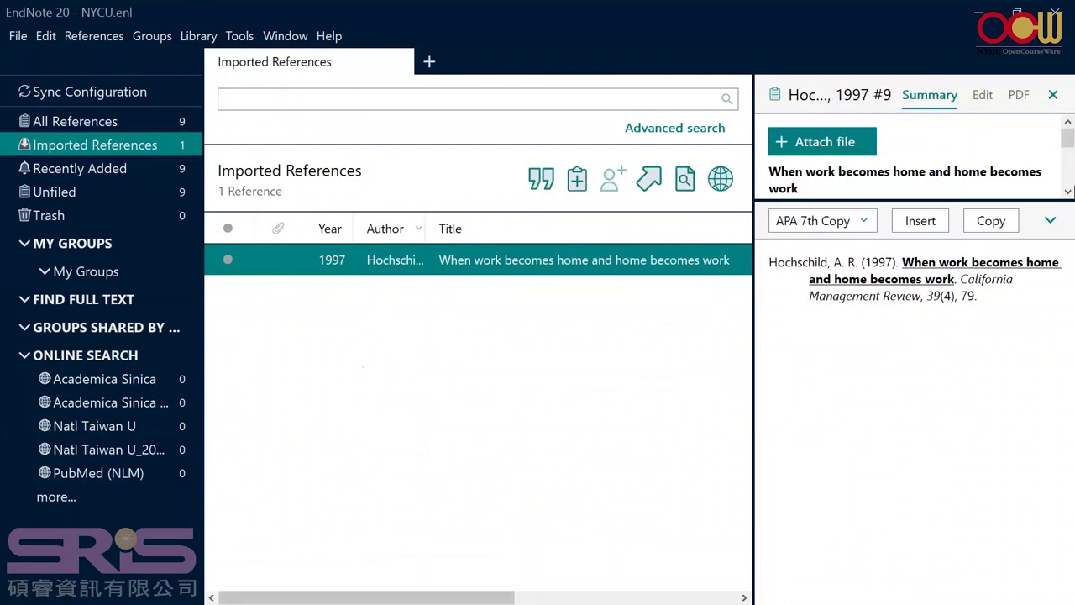
pyautogui.click(986, 20)
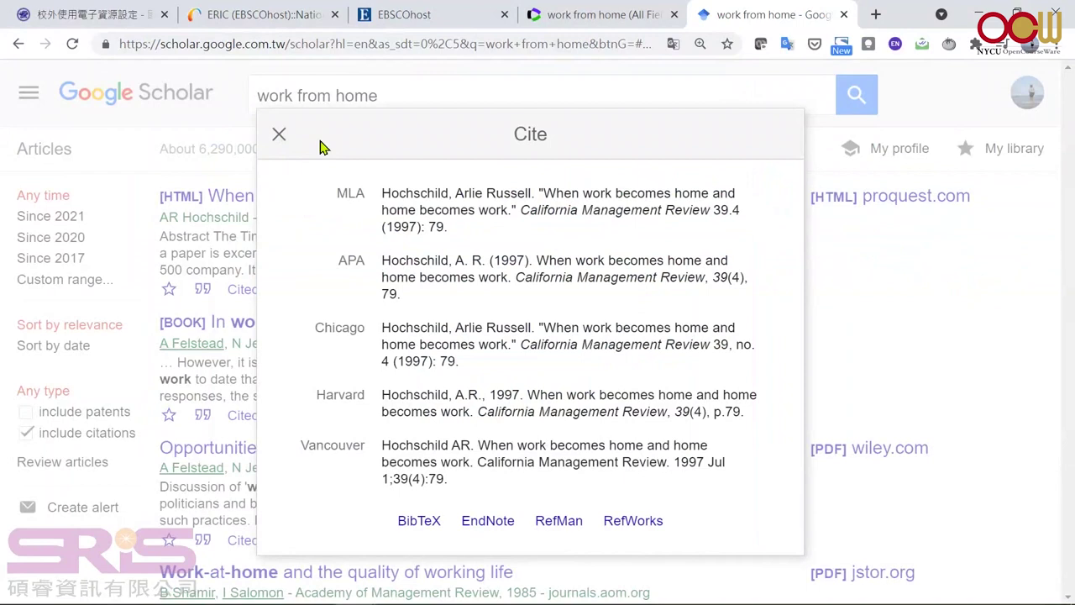
pyautogui.click(280, 136)
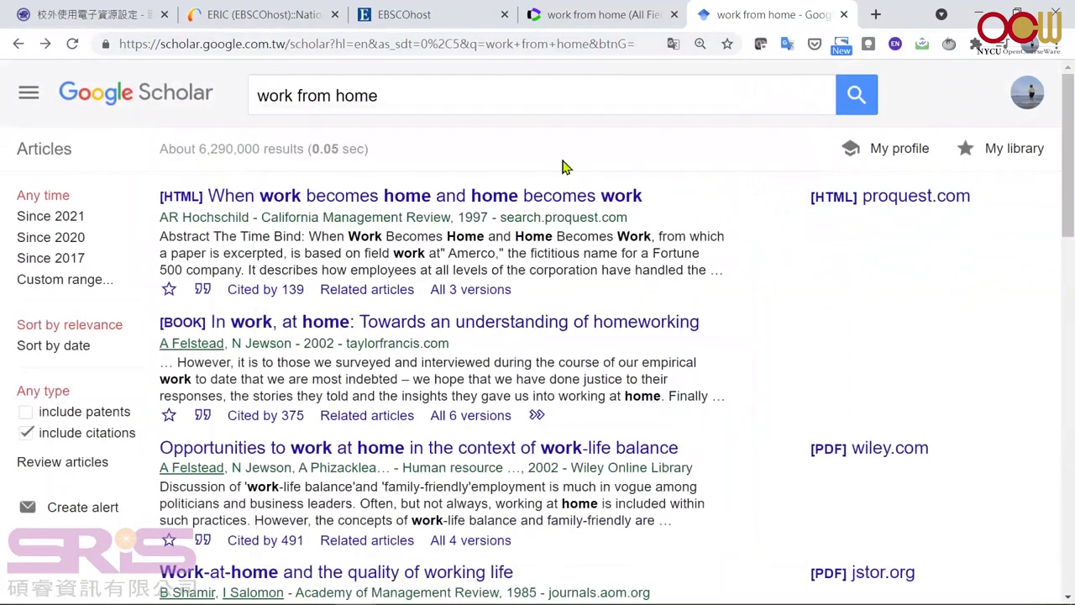
# Set the Google Scholar bibliography manager to show links to import citations into EndNote and save the settings.
pyautogui.click(29, 94)
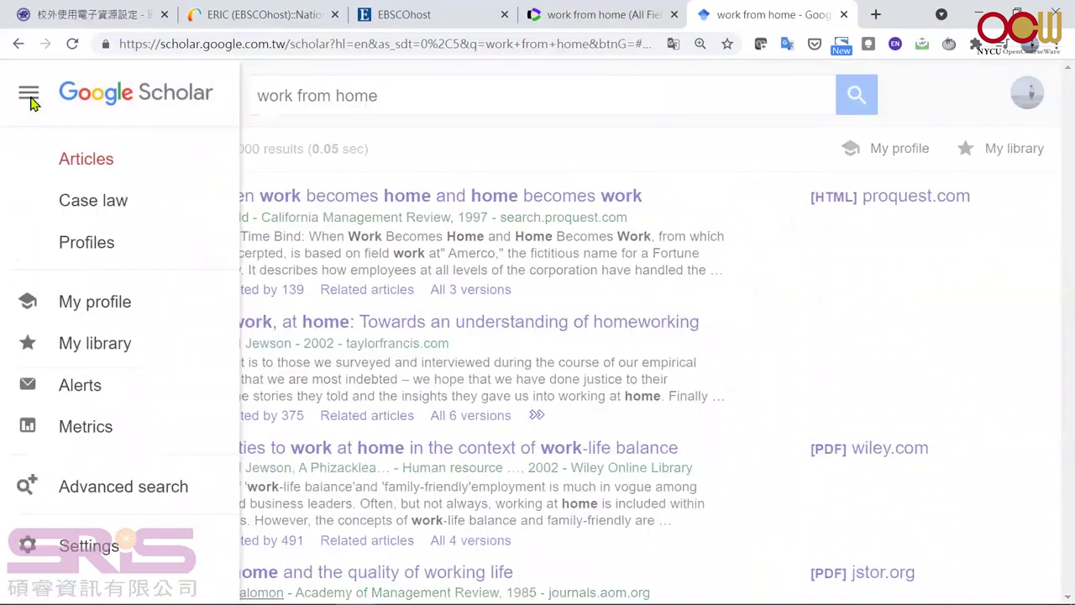
pyautogui.click(55, 556)
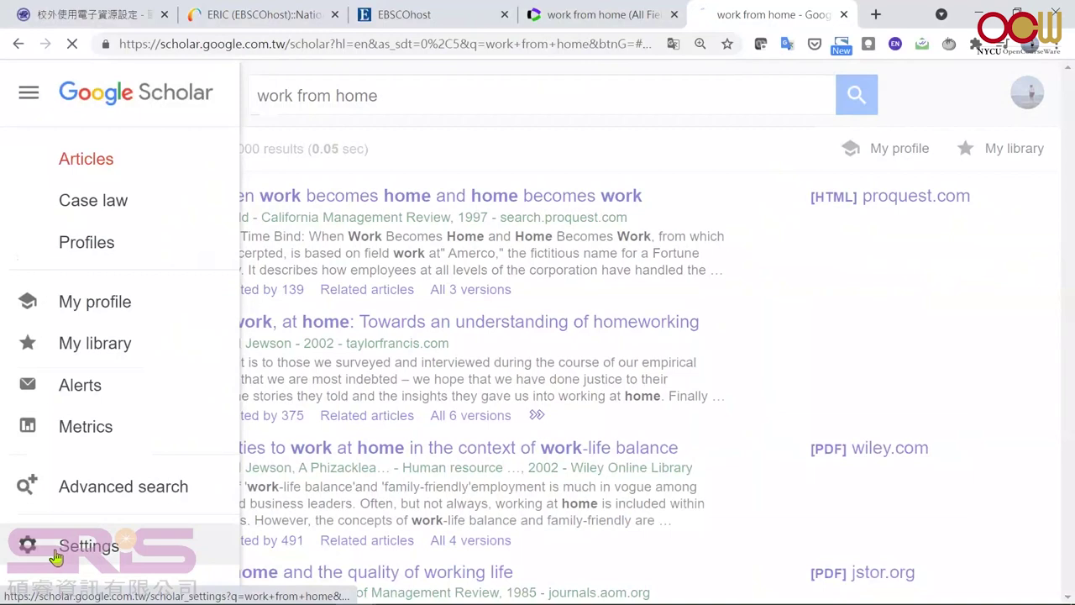
pyautogui.scroll(-3, 473, 464)
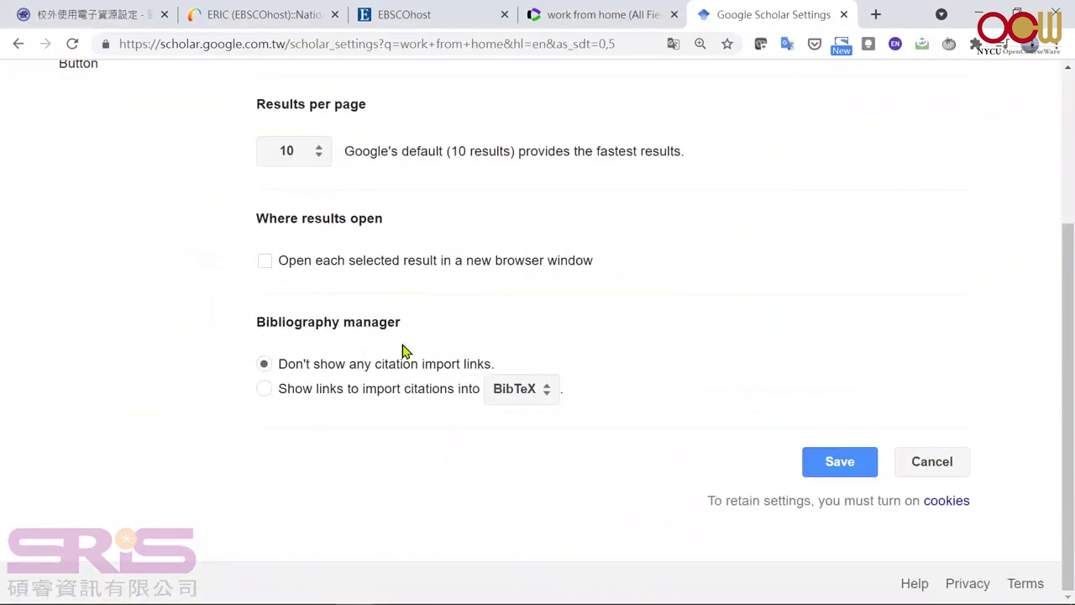
pyautogui.click(264, 389)
pyautogui.click(503, 409)
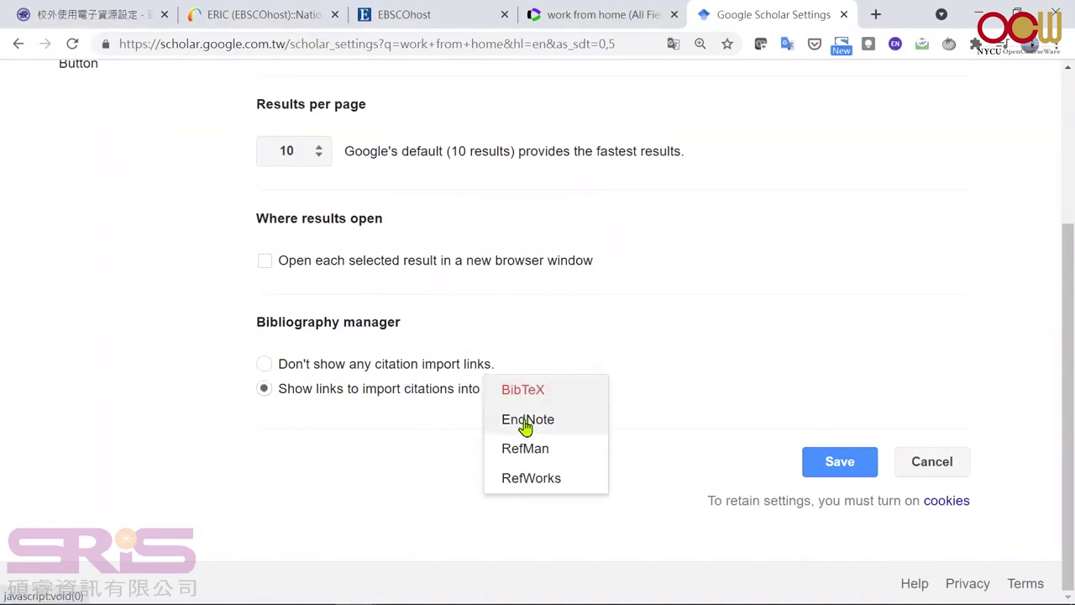
pyautogui.click(524, 424)
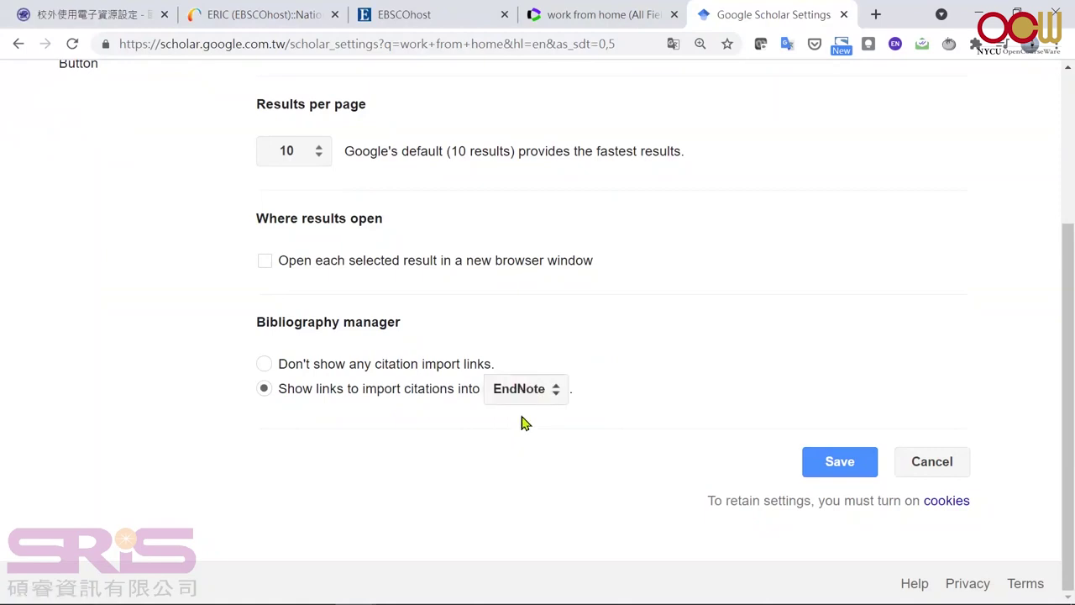
pyautogui.click(837, 475)
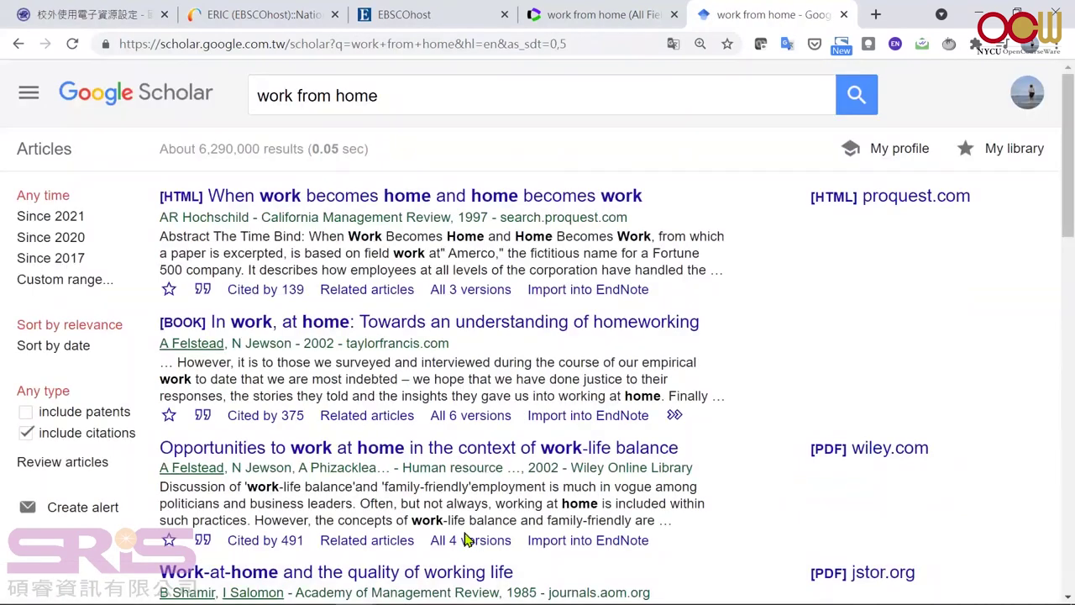
# Export the first result through its Import into EndNote link and open the downloaded scholar (27).enw file.
pyautogui.click(631, 294)
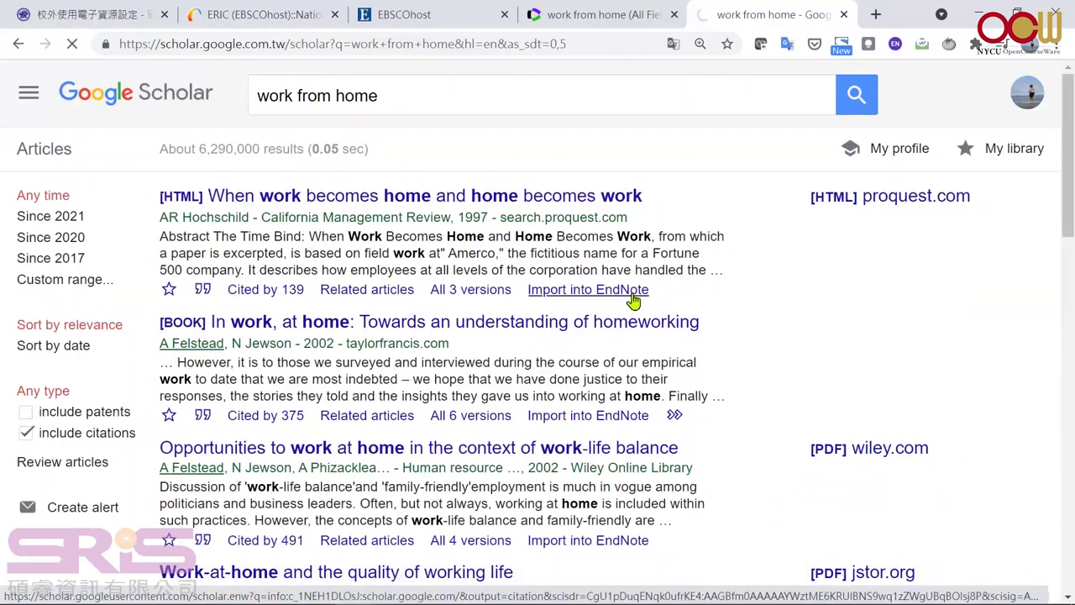
pyautogui.click(130, 579)
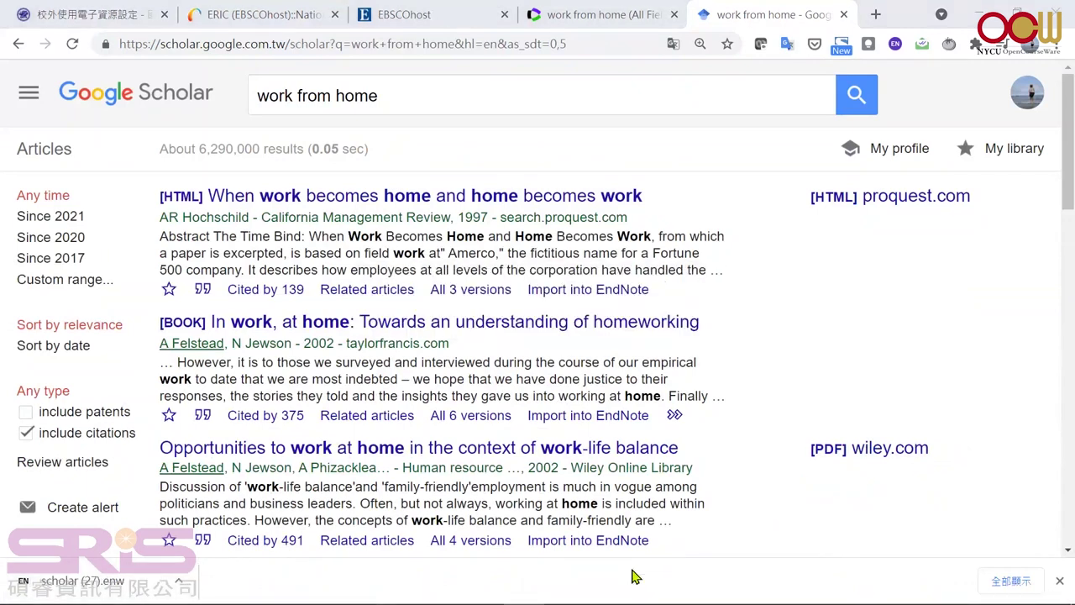
pyautogui.moveTo(613, 598)
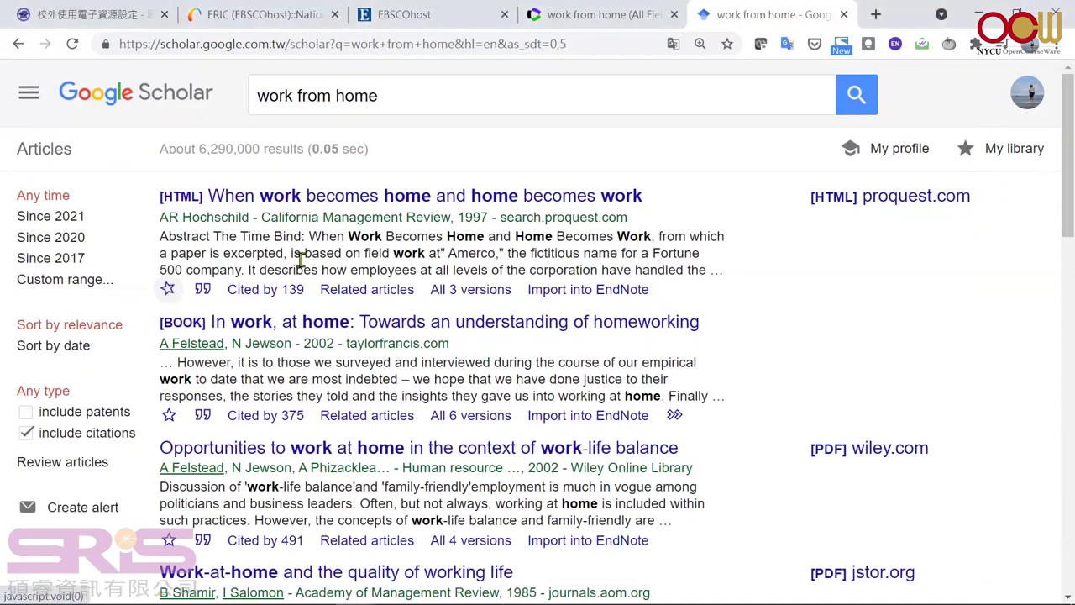
# Save the first four work from home results to the Google Scholar library.
pyautogui.click(169, 417)
pyautogui.scroll(-3, 172, 424)
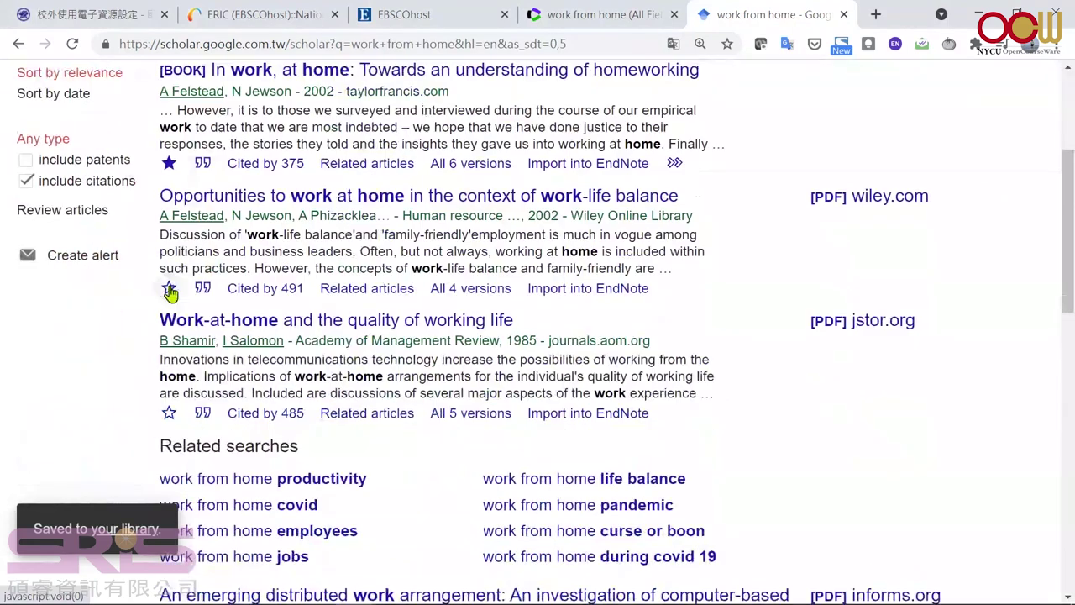
pyautogui.scroll(3, 557, 422)
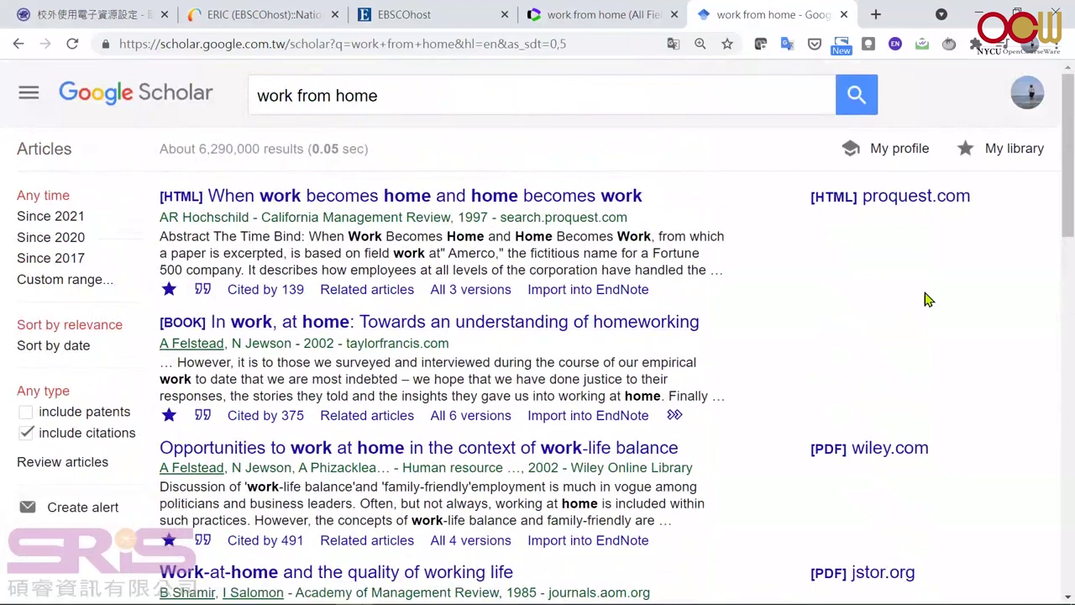
# Open the Google Scholar library and select the first three saved articles in its list.
pyautogui.click(1008, 151)
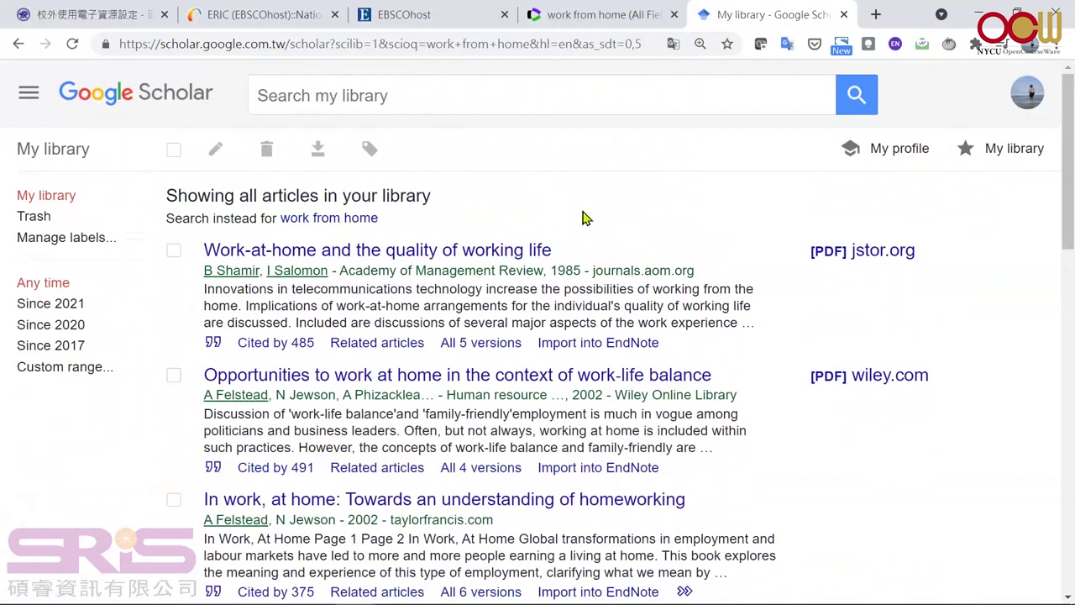
pyautogui.click(173, 251)
pyautogui.click(173, 376)
pyautogui.scroll(-2, 199, 457)
pyautogui.click(174, 332)
pyautogui.scroll(2, 304, 303)
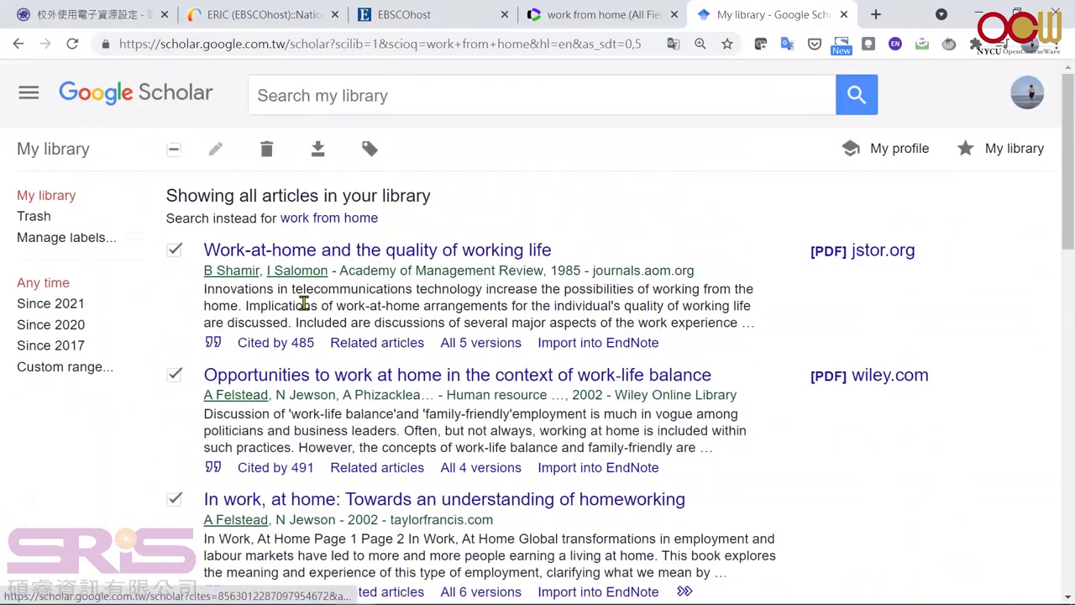
# Export the selected library articles in EndNote format, open the downloaded citations (25).enw file and switch to EndNote to view the imported references.
pyautogui.click(317, 156)
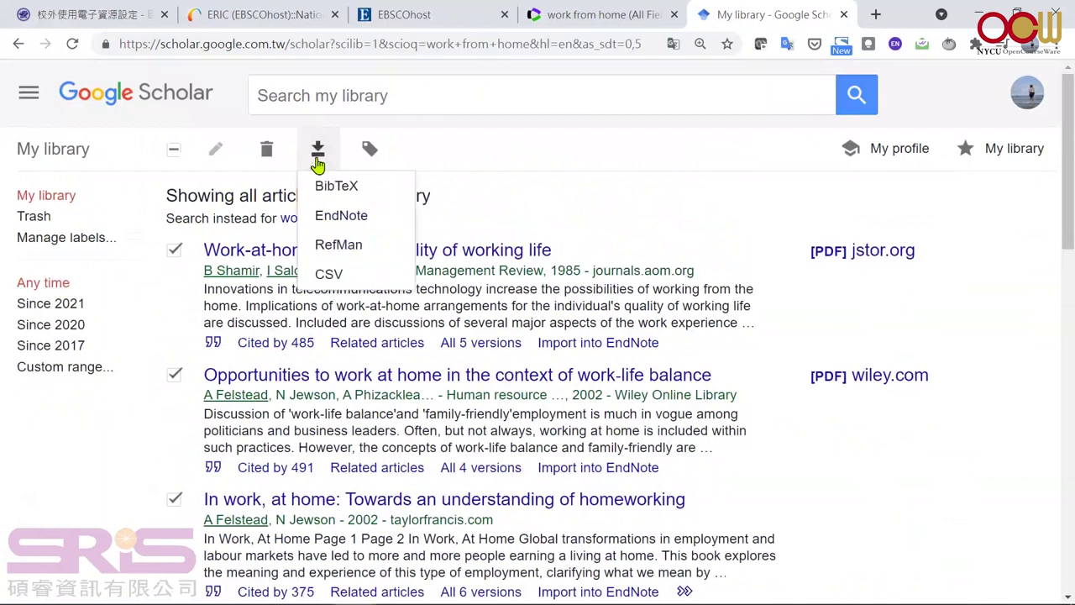
pyautogui.click(337, 222)
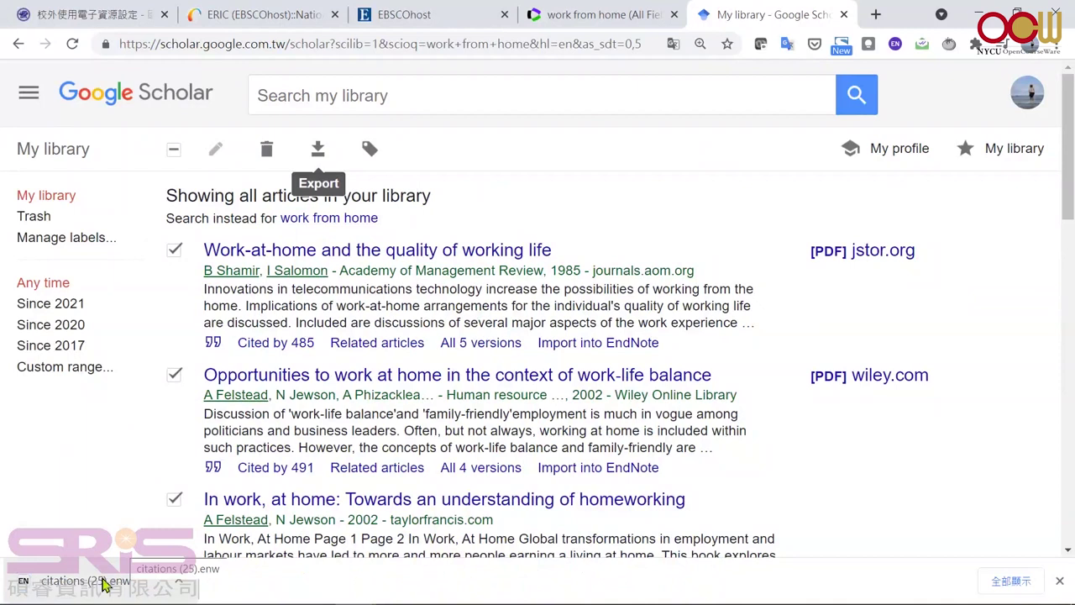
pyautogui.click(105, 582)
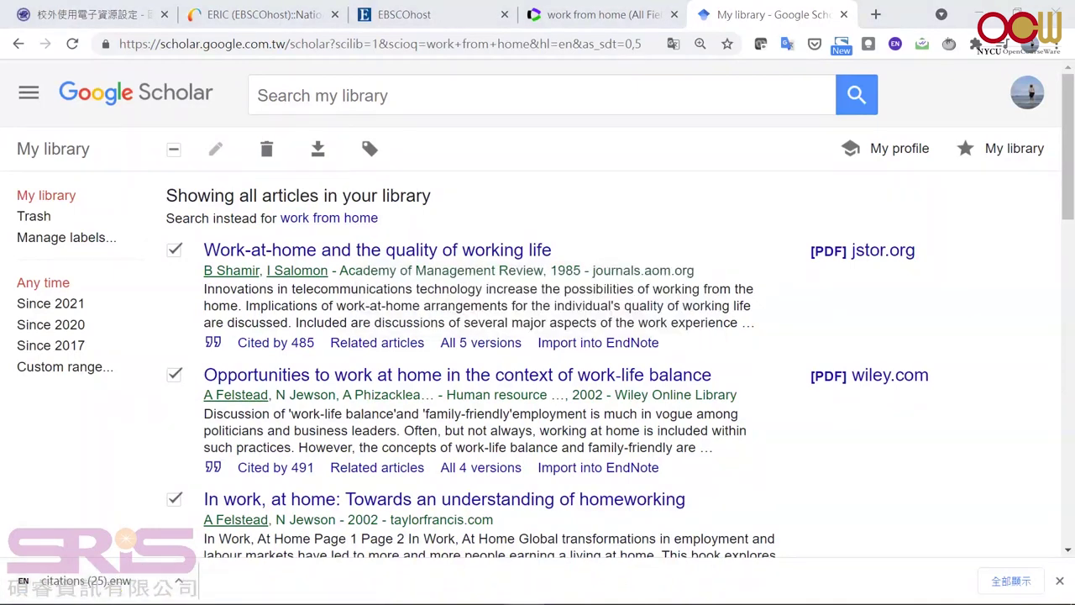
pyautogui.moveTo(523, 592)
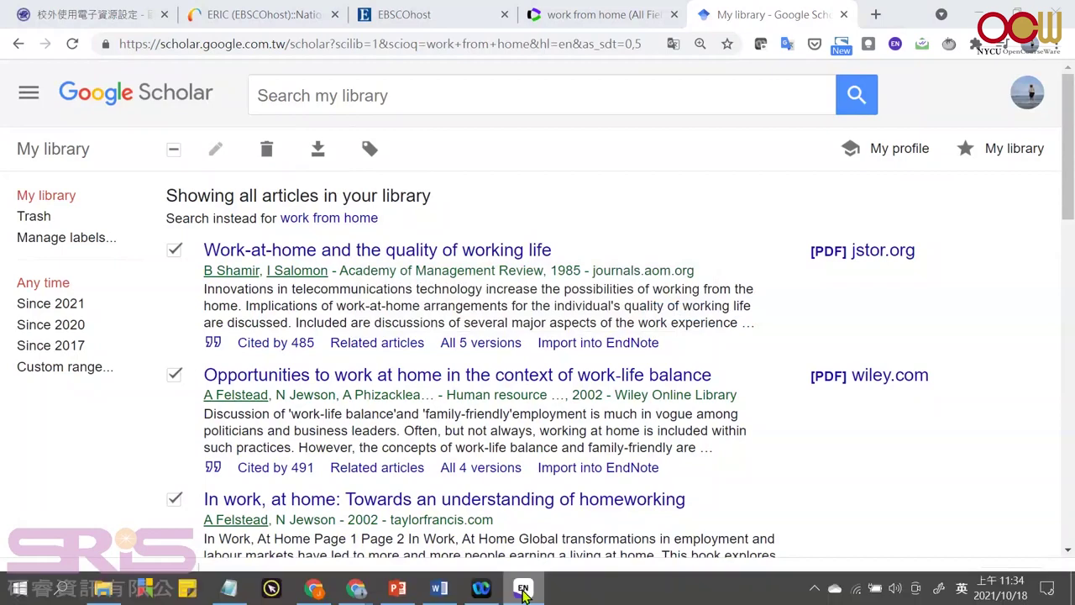
pyautogui.click(523, 592)
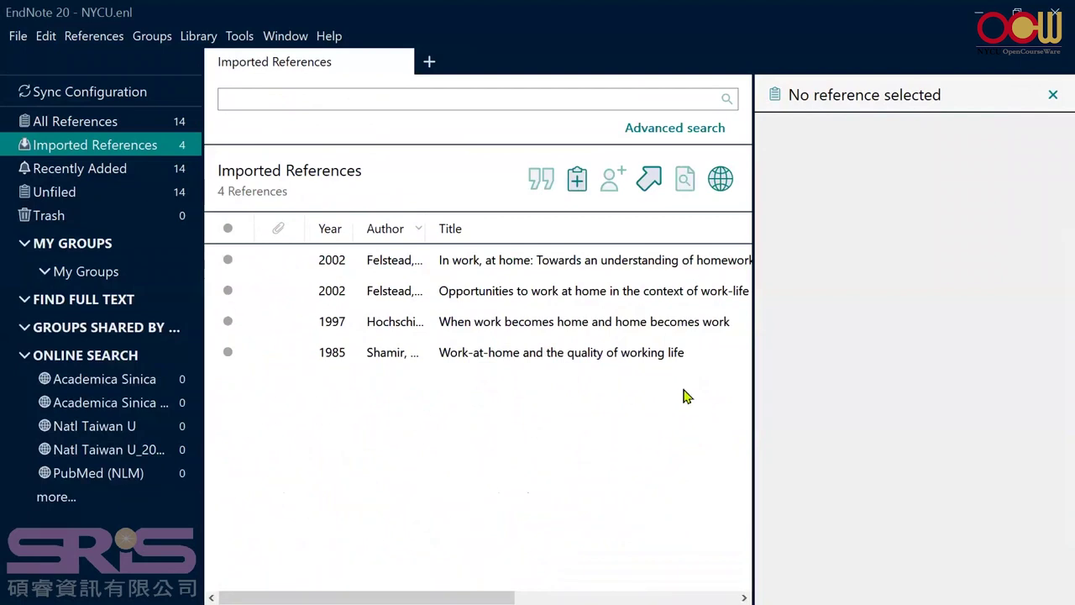
# Minimize EndNote, switch to the PowerPoint presentation EndNote 20 Basic_Eng_20211018_NYCU.pptx and start the slide show from the PDF Import slide 48.
pyautogui.click(978, 15)
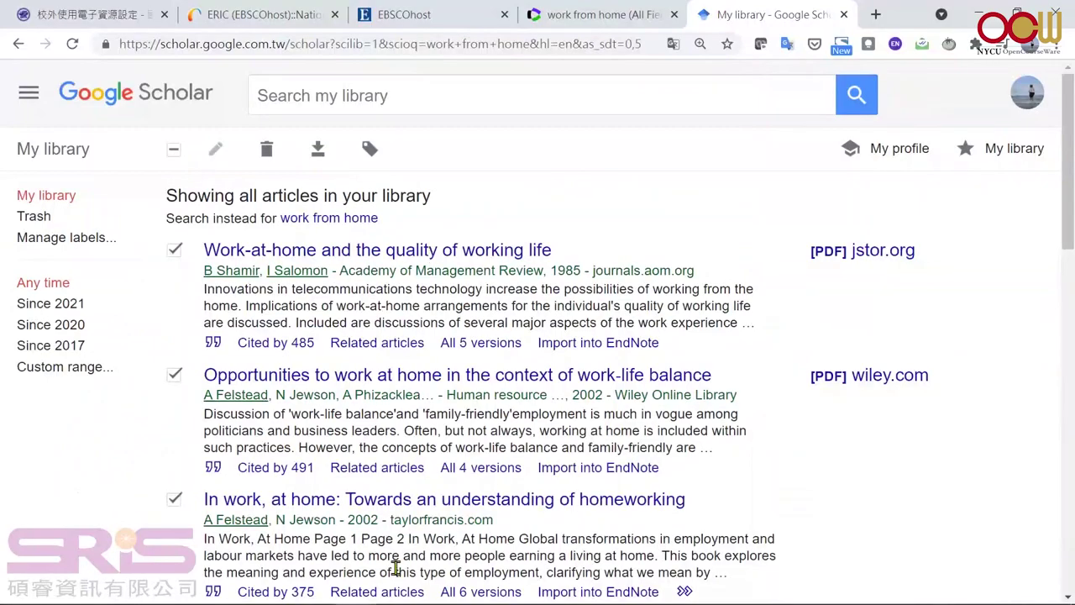
pyautogui.moveTo(397, 587)
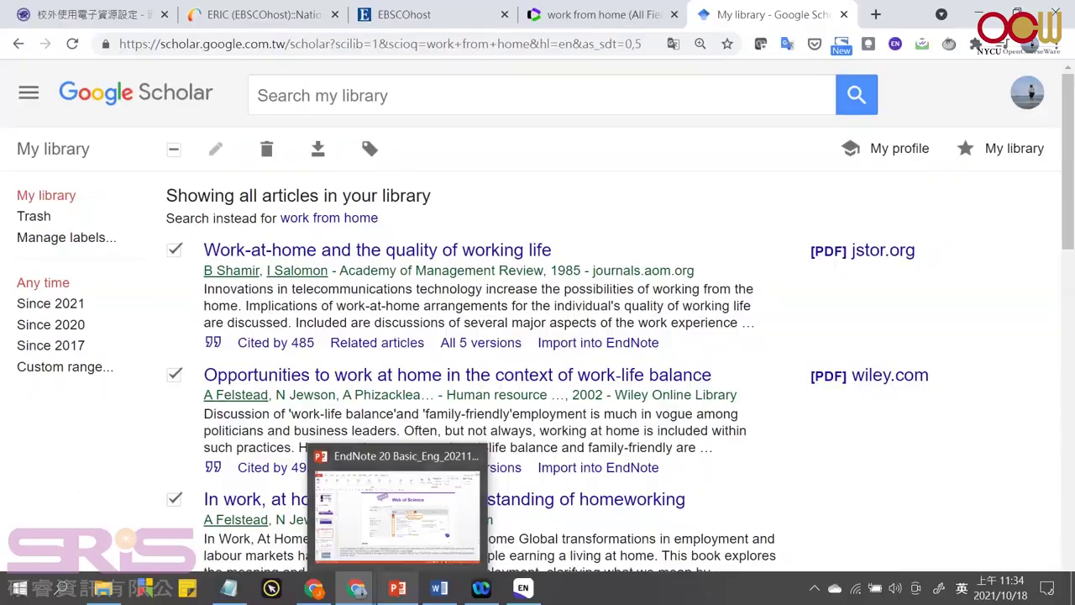
pyautogui.click(397, 508)
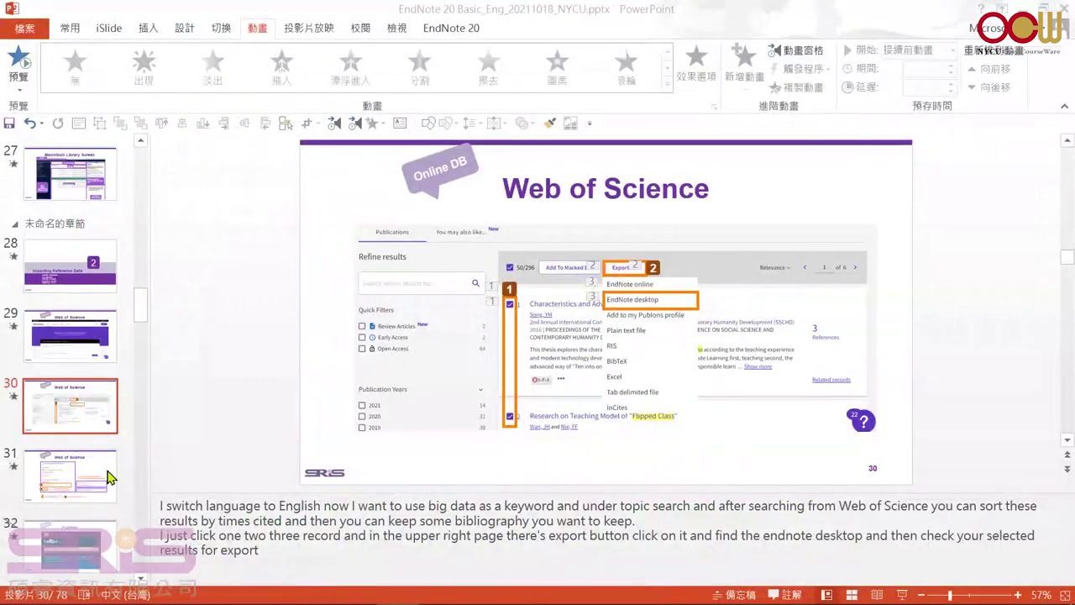
pyautogui.scroll(-3, 74, 483)
pyautogui.scroll(-15, 73, 482)
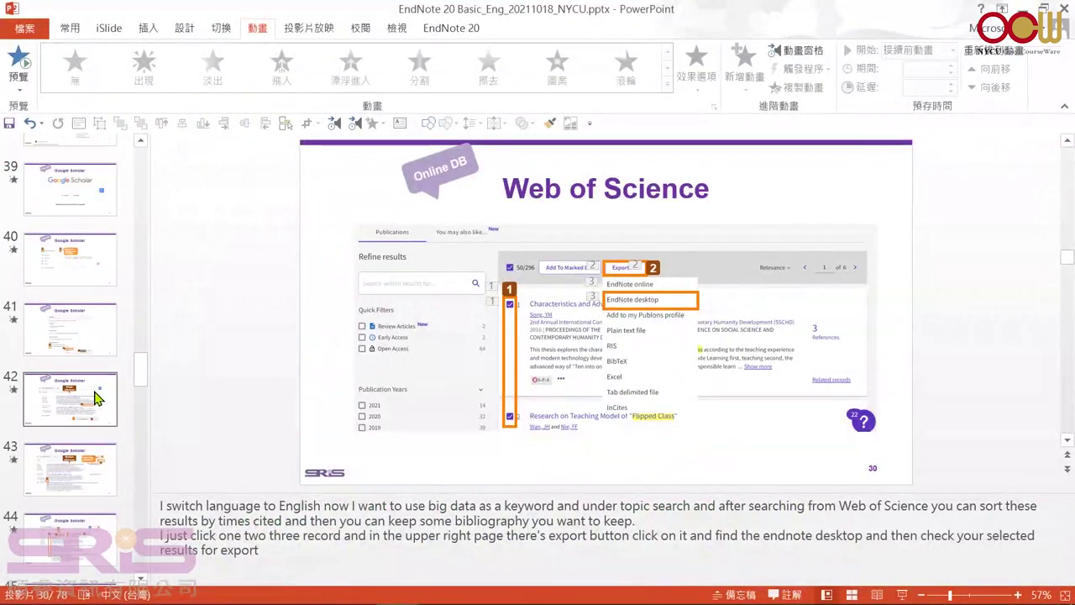
pyautogui.click(80, 485)
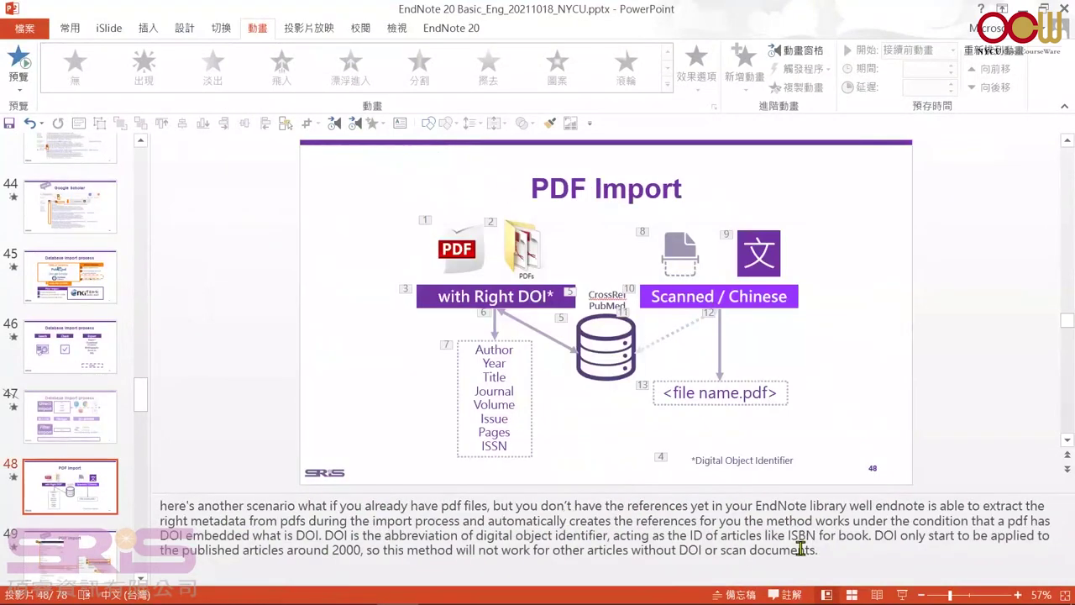
pyautogui.click(903, 594)
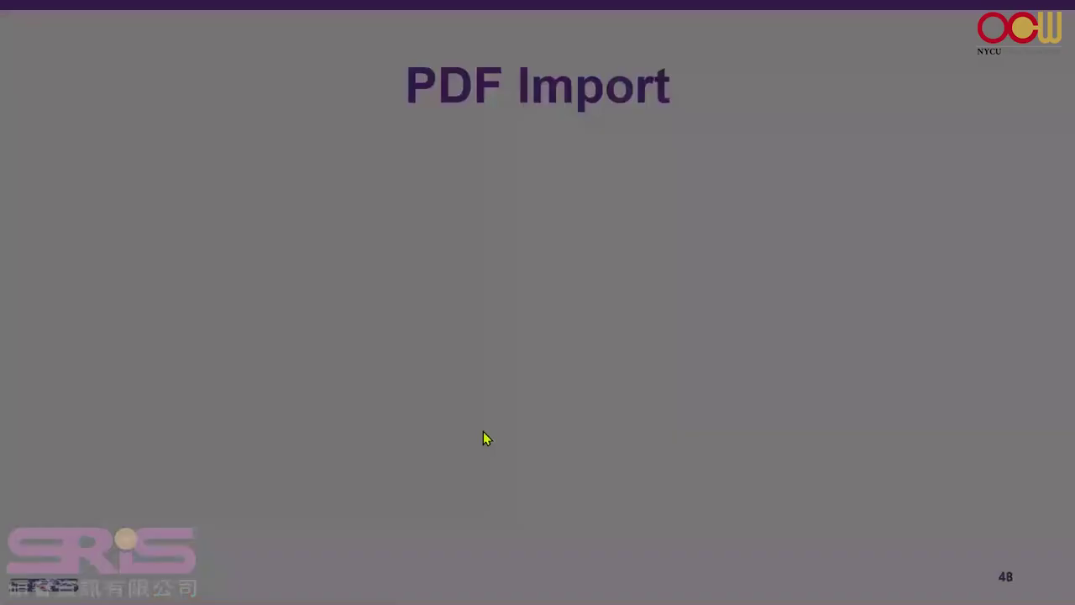
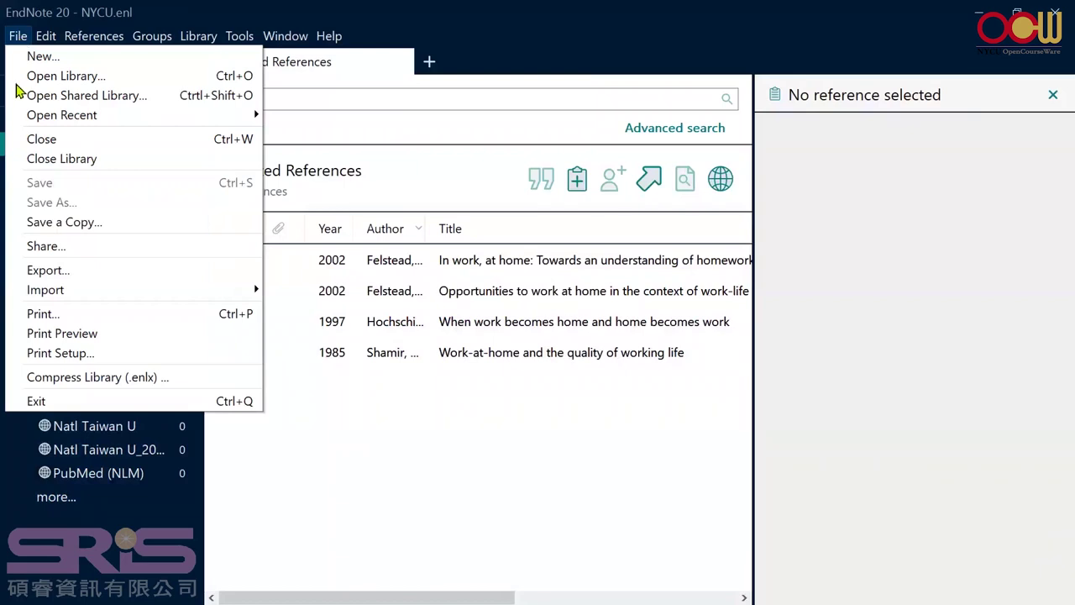
# Import The Flipped Classroom.pdf from the desktop's Flipped class folder with the PDF import option, Import All duplicates and No Translation.
pyautogui.moveTo(120, 293)
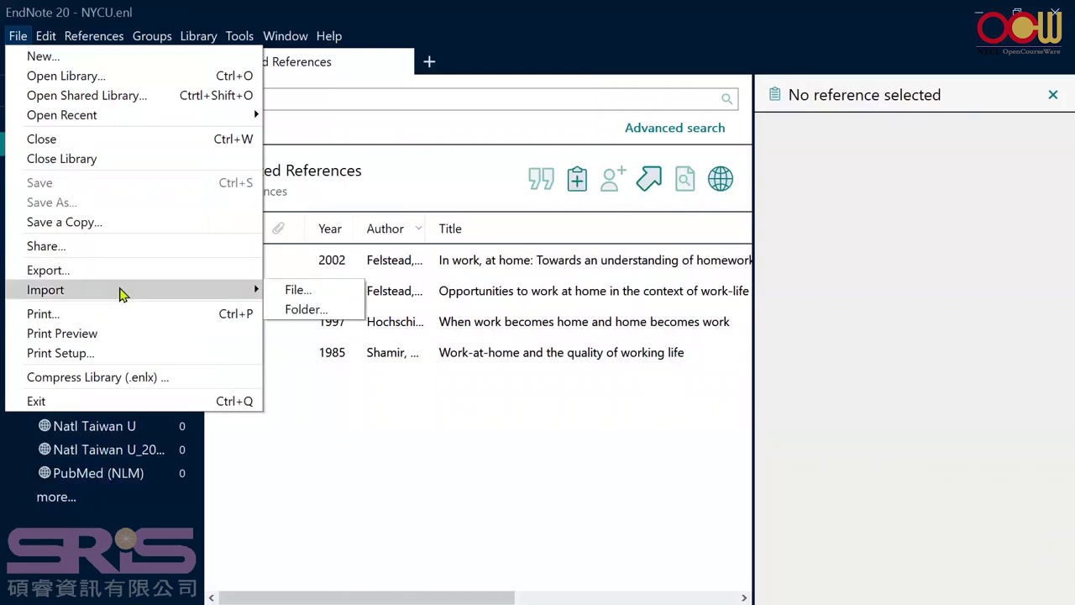
pyautogui.click(310, 291)
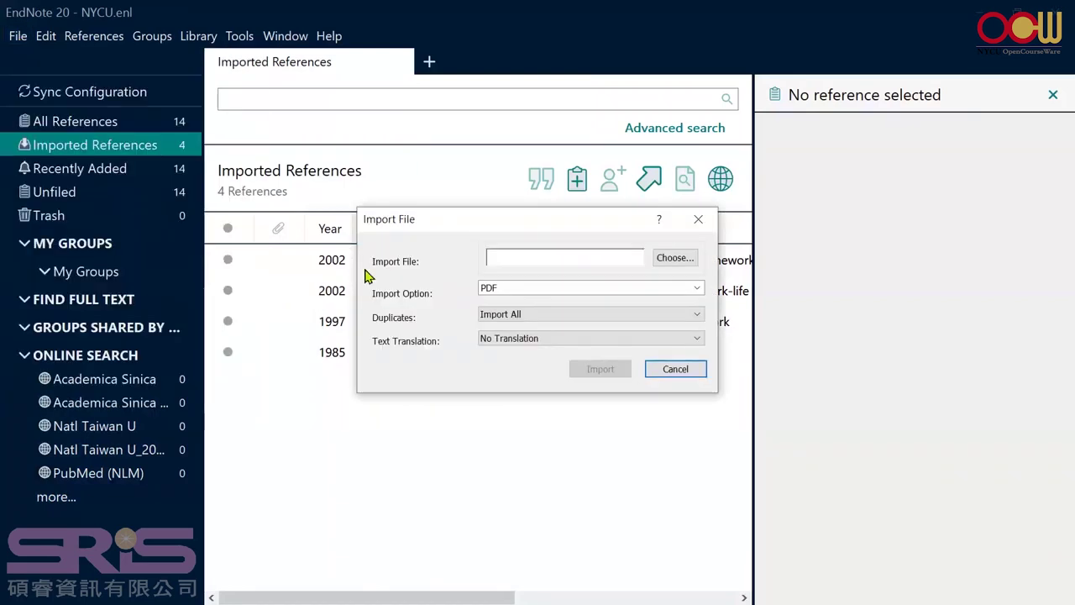
pyautogui.click(689, 264)
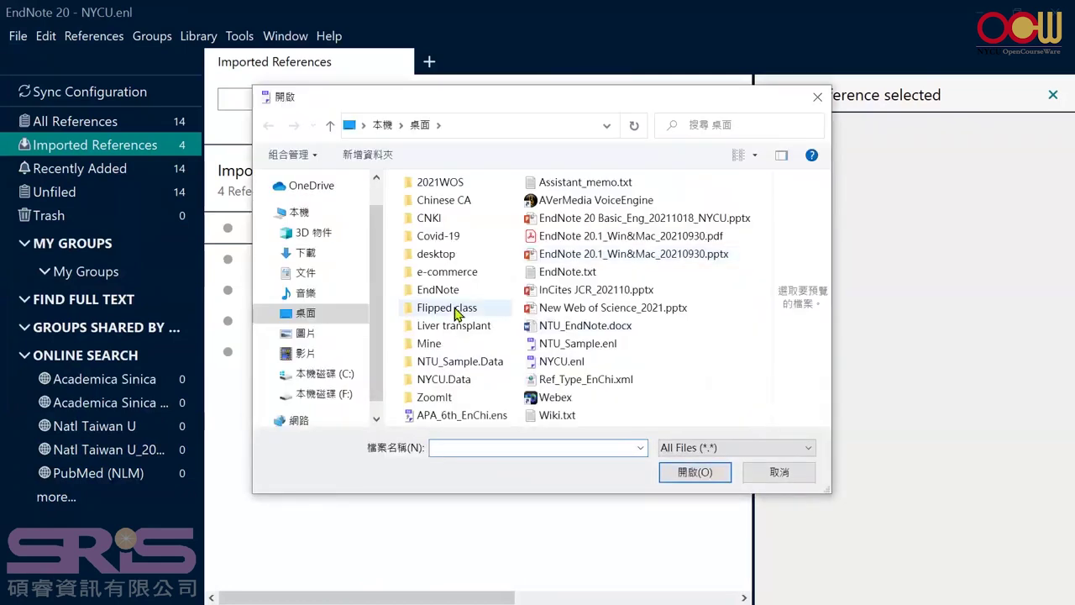
pyautogui.doubleClick(455, 308)
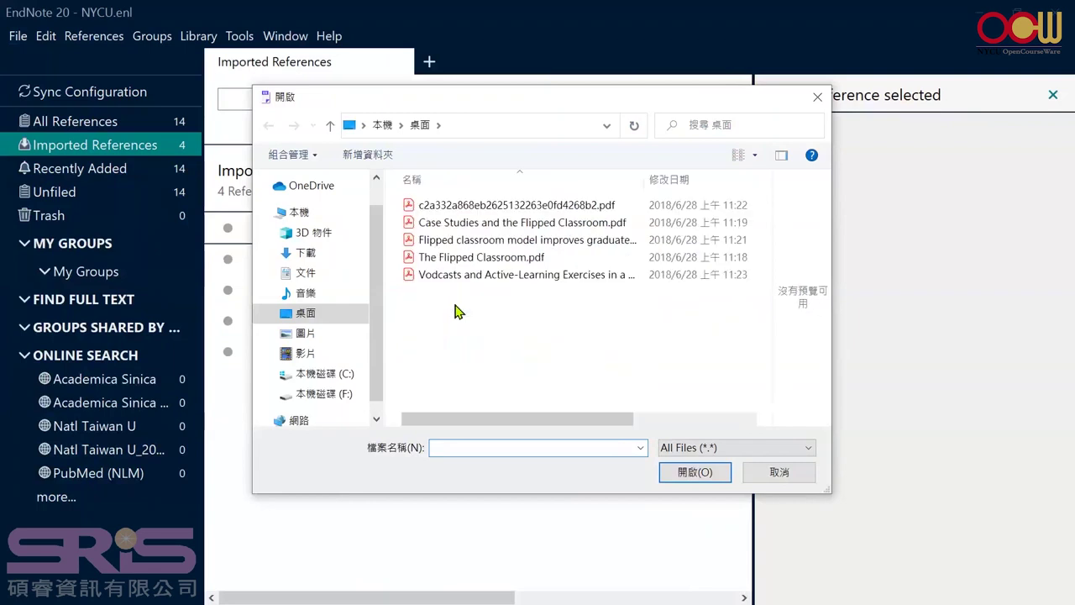
pyautogui.click(483, 257)
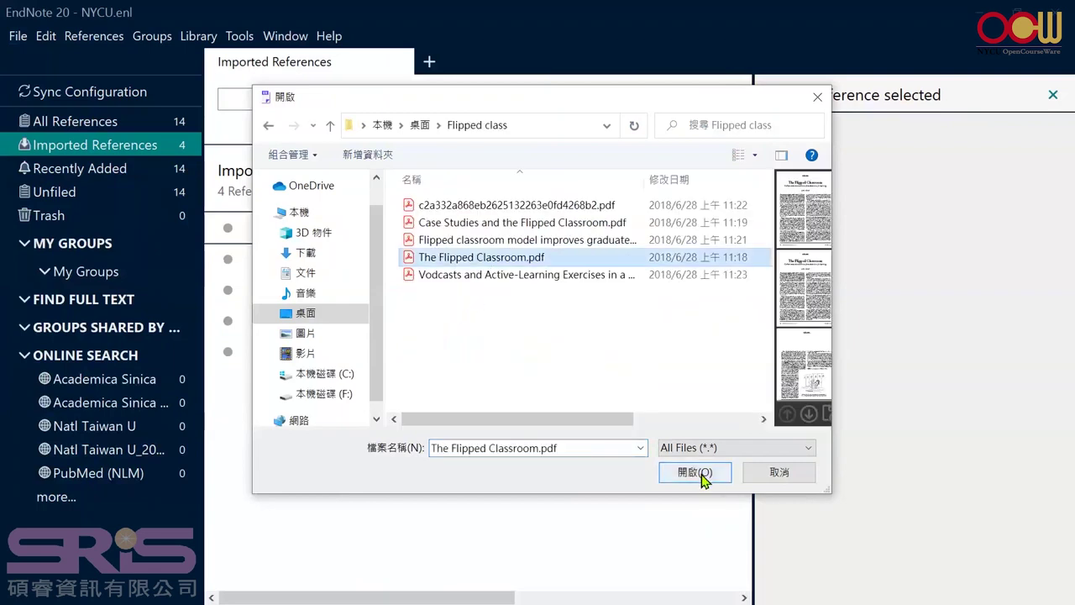
pyautogui.click(696, 472)
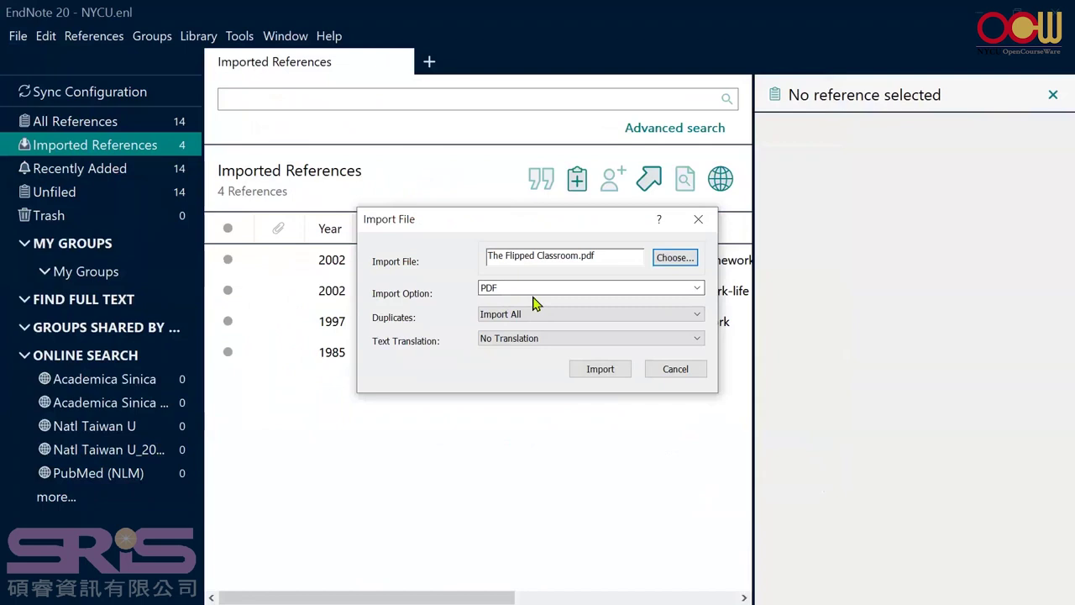
pyautogui.click(598, 370)
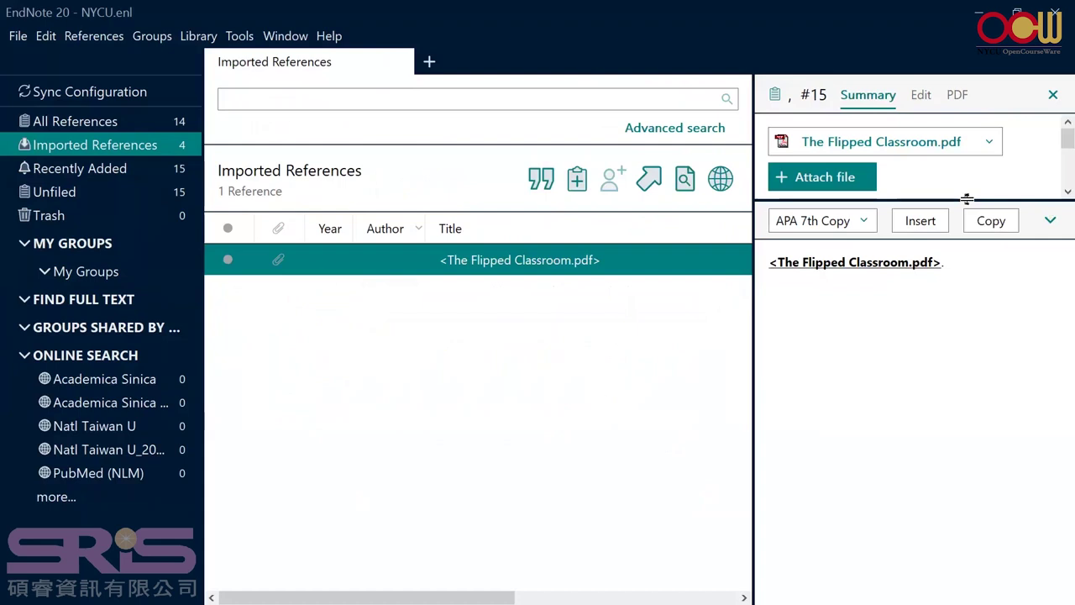
# Enlarge the summary area of the imported Flipped Classroom reference and read through its attached PDF.
pyautogui.moveTo(966, 199); pyautogui.dragTo(967, 418)
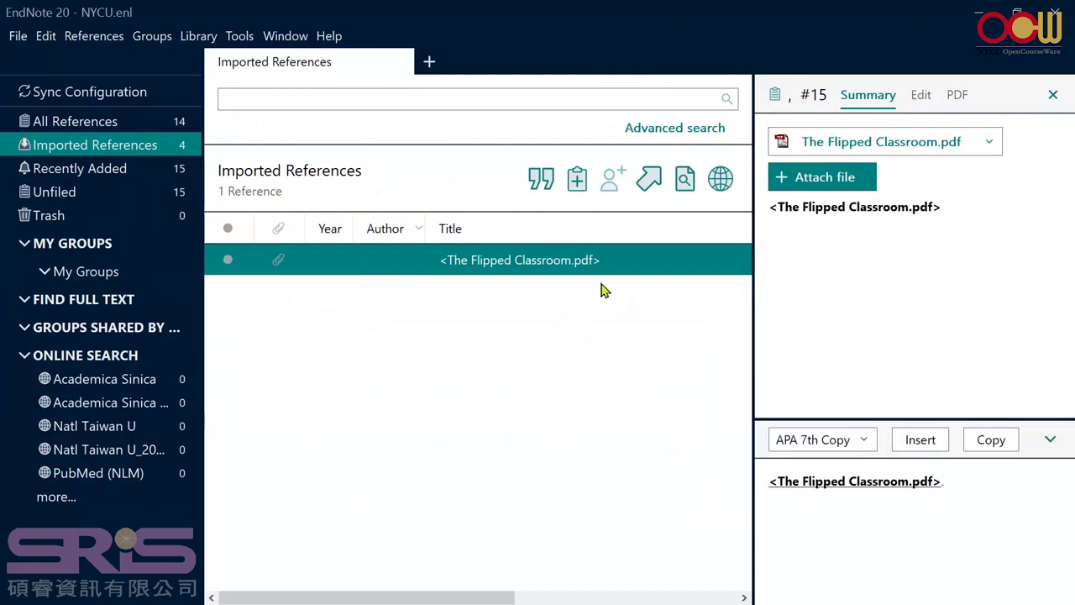
pyautogui.click(958, 96)
pyautogui.scroll(-5, 916, 424)
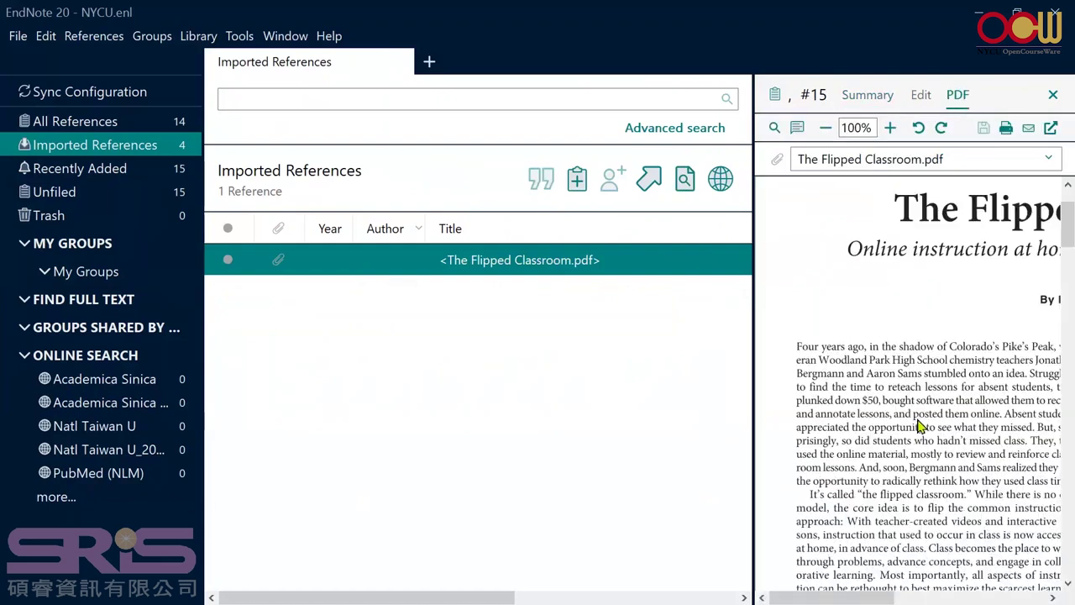
pyautogui.moveTo(936, 597)
pyautogui.mouseDown()
pyautogui.moveTo(966, 597)
pyautogui.moveTo(932, 596)
pyautogui.mouseUp()
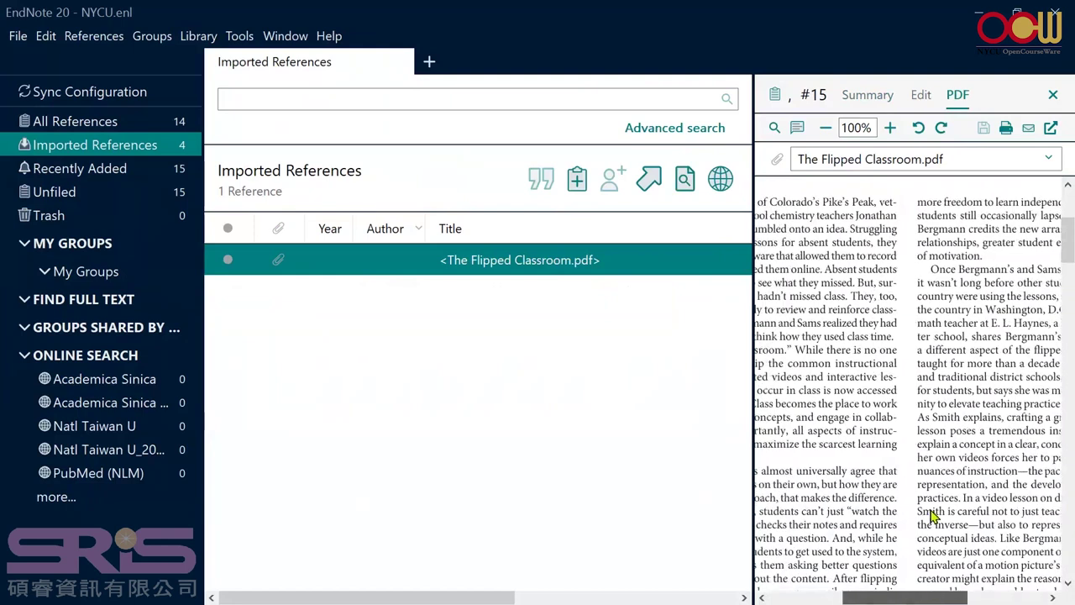
pyautogui.scroll(-3, 933, 516)
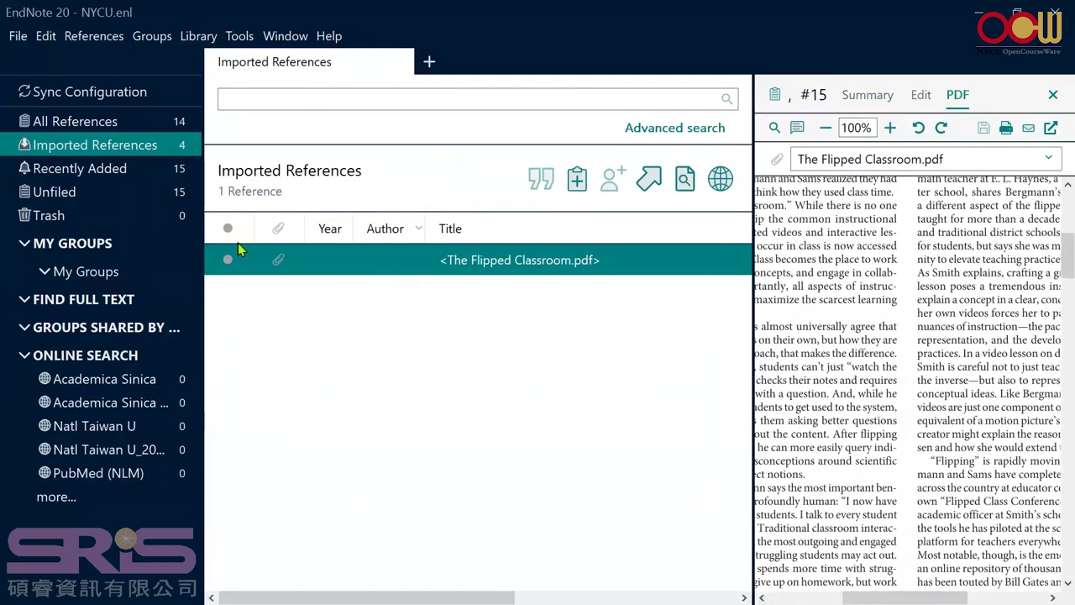
# Import the desktop's Flipped class folder with the PDF import option and Import All duplicates, leaving subfolders and group set creation off.
pyautogui.click(18, 36)
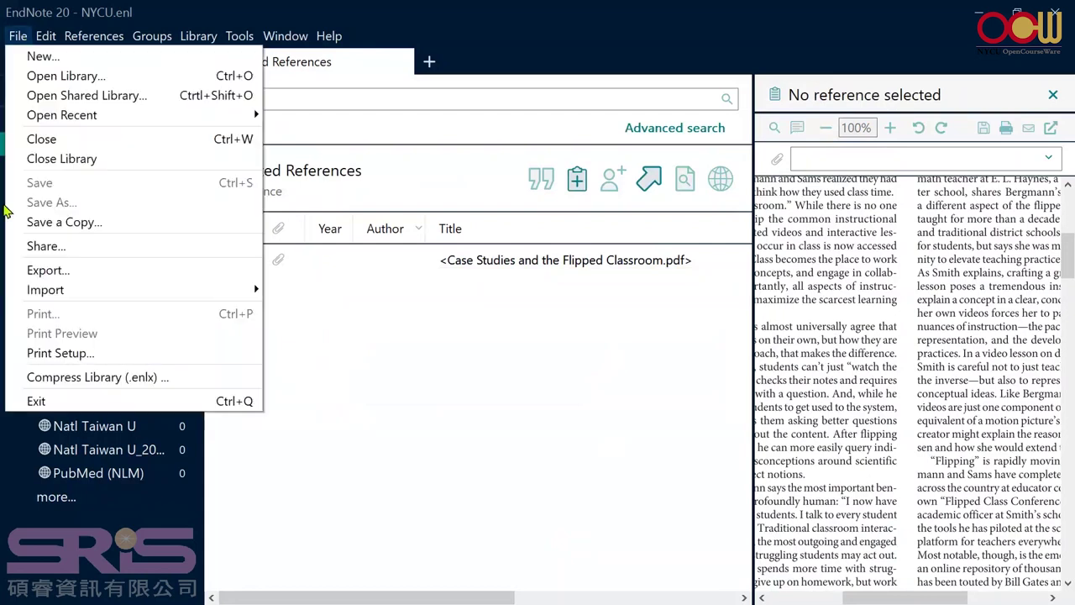
pyautogui.moveTo(67, 294)
pyautogui.click(300, 310)
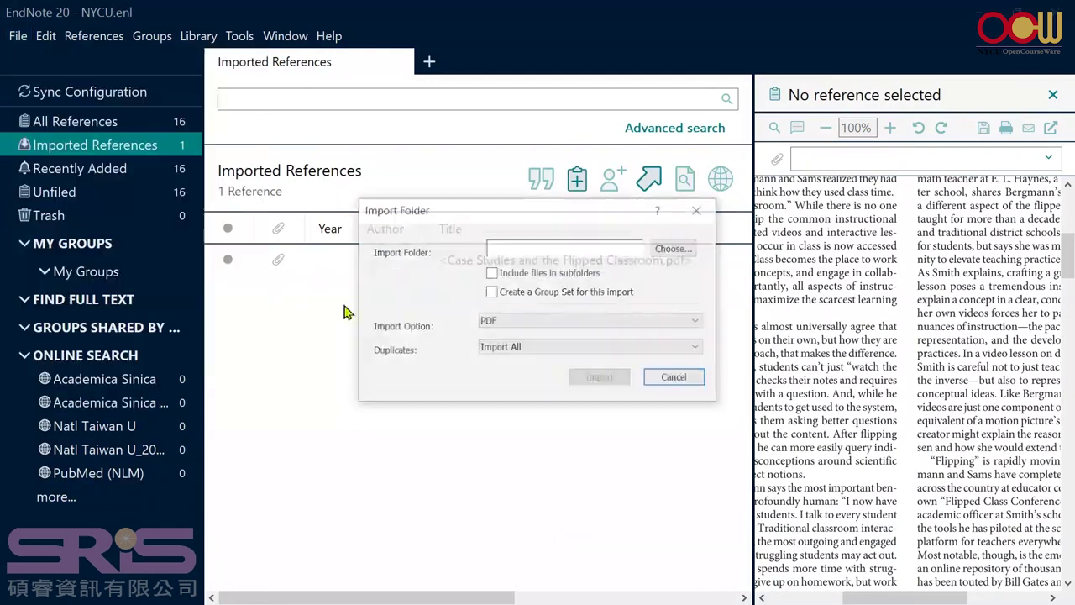
pyautogui.click(680, 250)
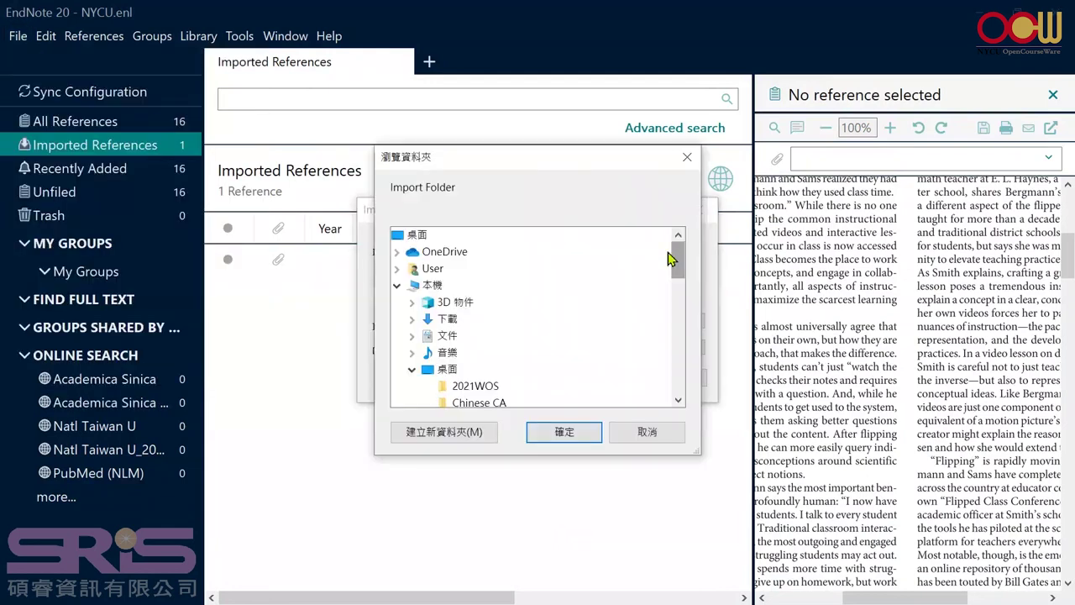
pyautogui.moveTo(677, 276); pyautogui.dragTo(473, 314)
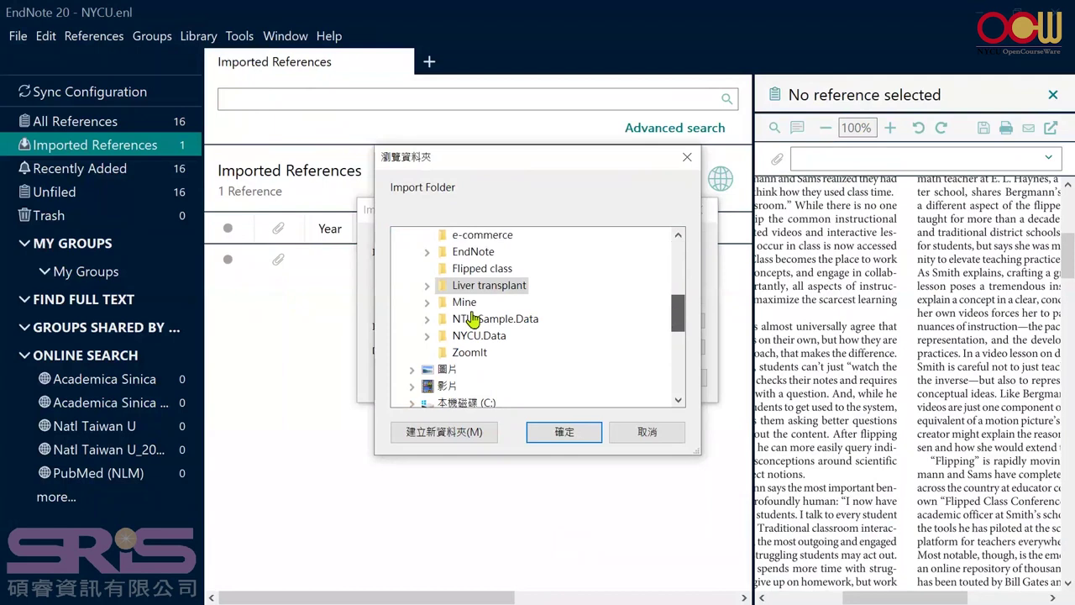
pyautogui.click(490, 269)
pyautogui.click(565, 432)
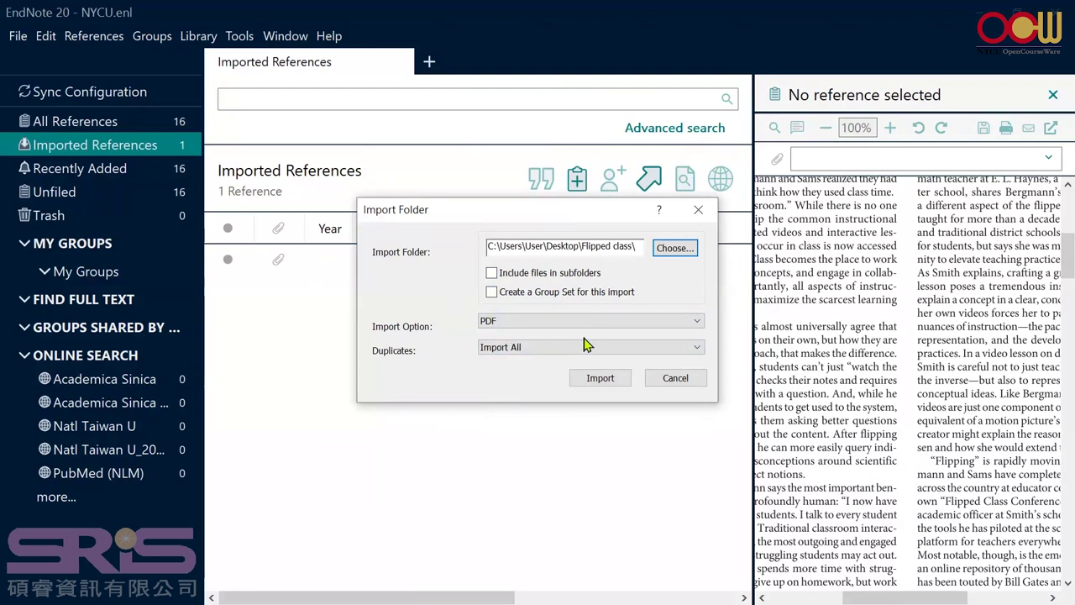
pyautogui.click(611, 384)
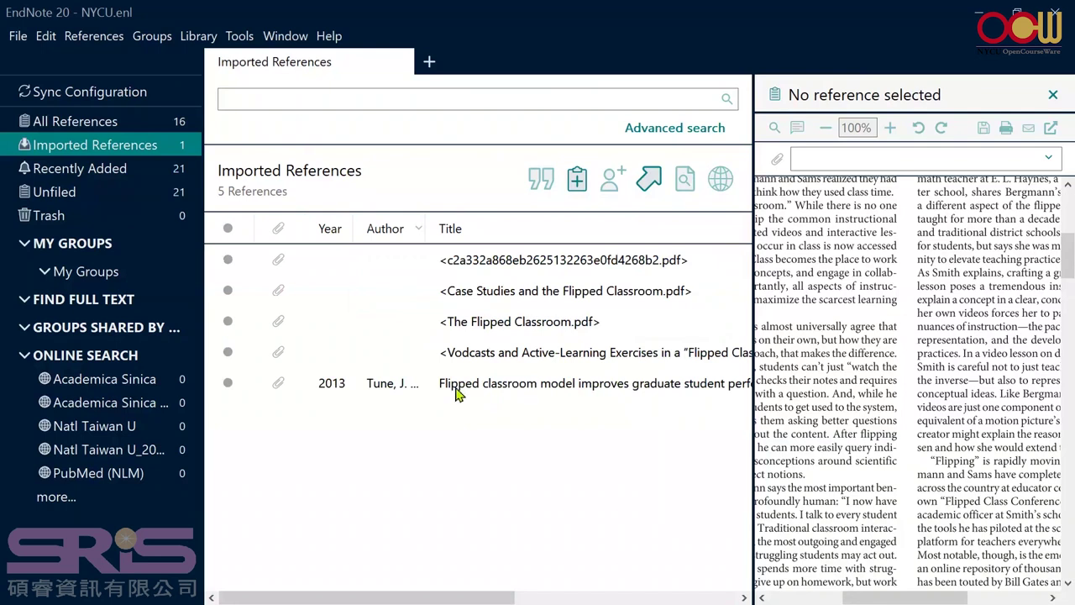
# Select the imported 2013 flipped classroom reference, check its attachment options and view its PDF in a resized preview pane.
pyautogui.click(343, 391)
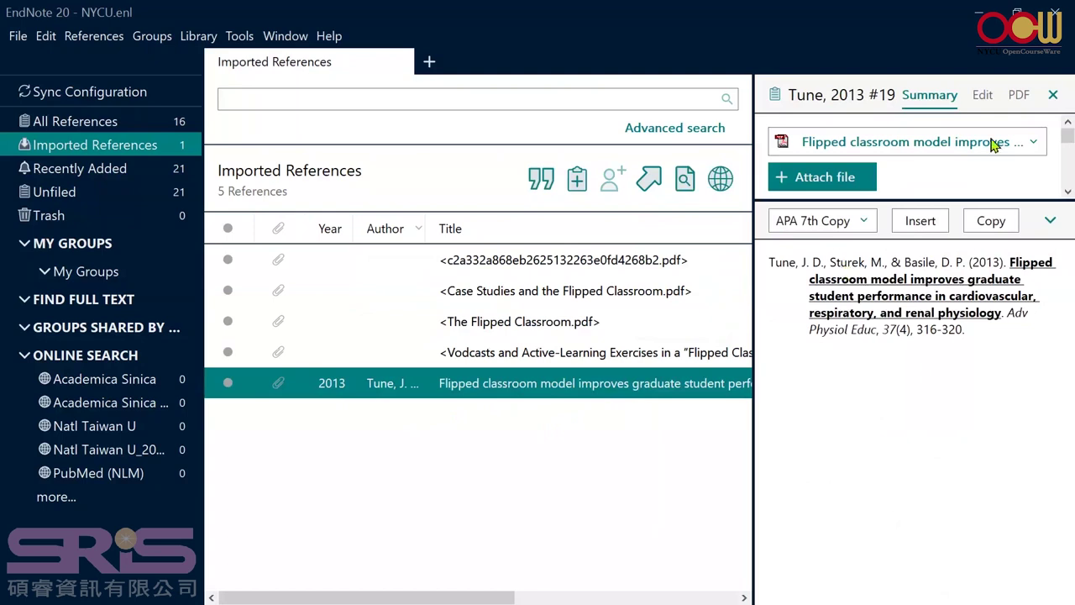
pyautogui.click(873, 148)
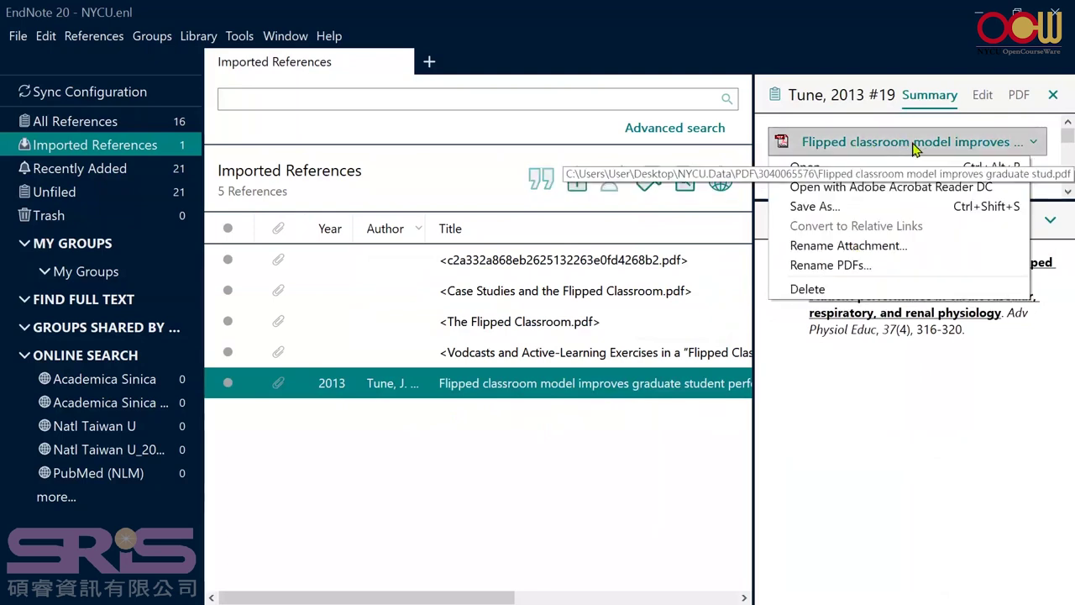
pyautogui.click(1020, 98)
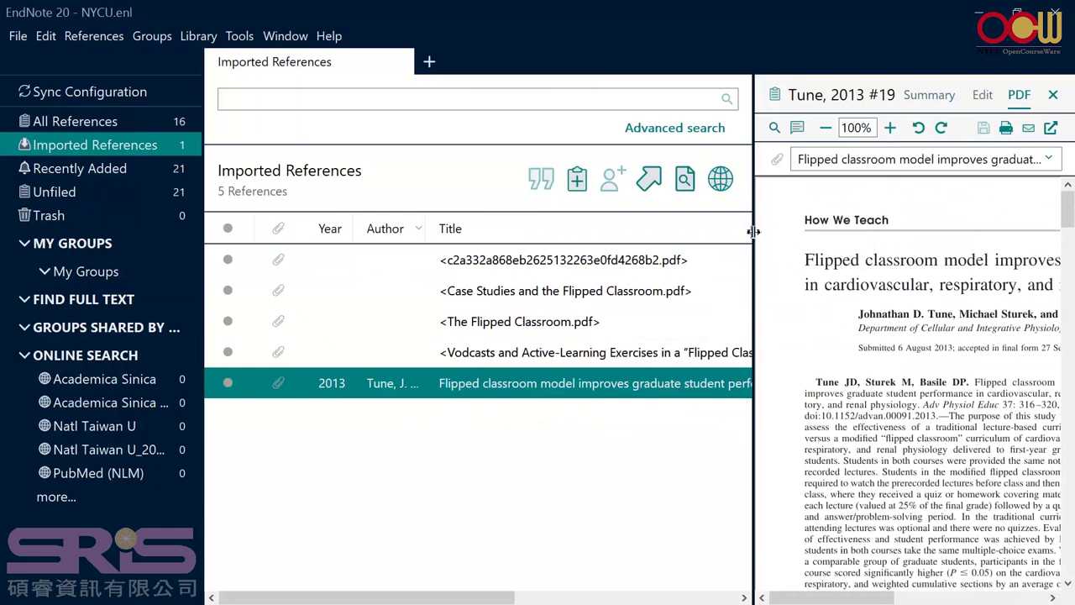
pyautogui.moveTo(754, 231); pyautogui.dragTo(440, 304)
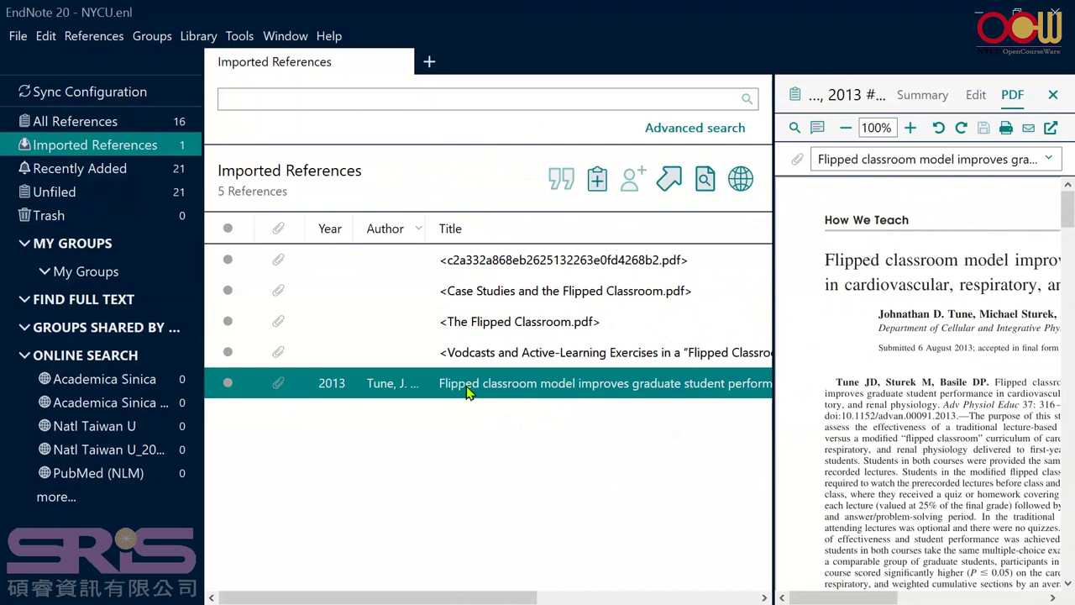
# Look over the available online search connections in the full connection list, then close it without choosing one.
pyautogui.click(497, 411)
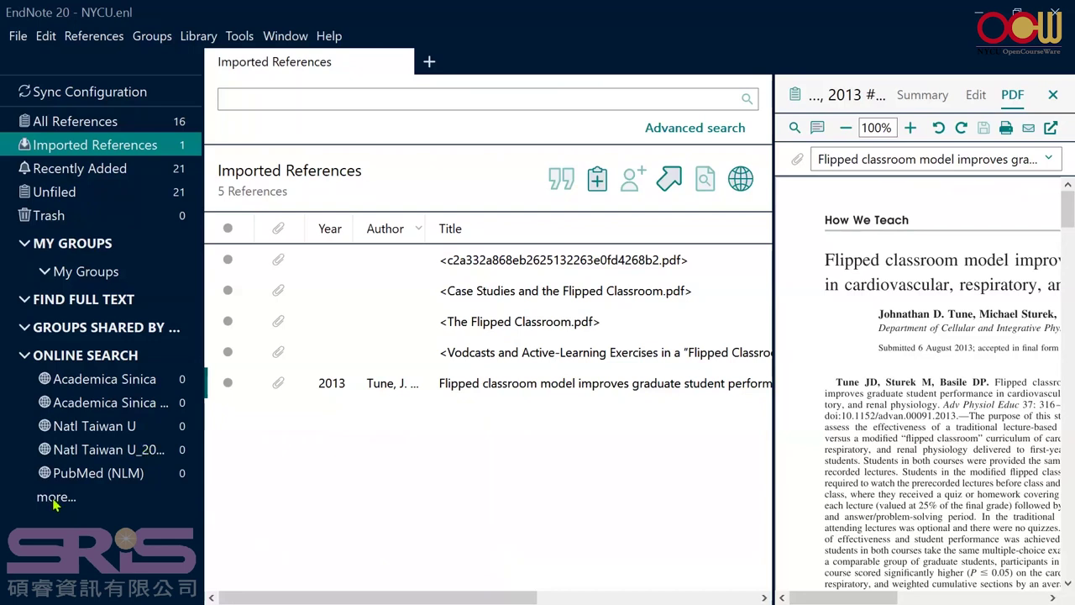
pyautogui.click(46, 356)
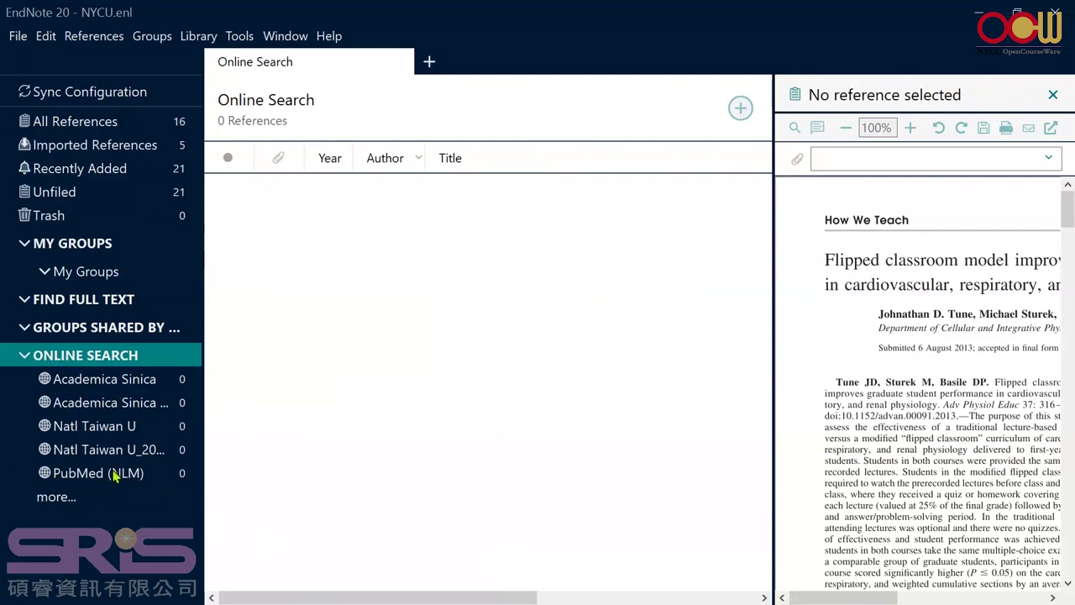
pyautogui.click(57, 498)
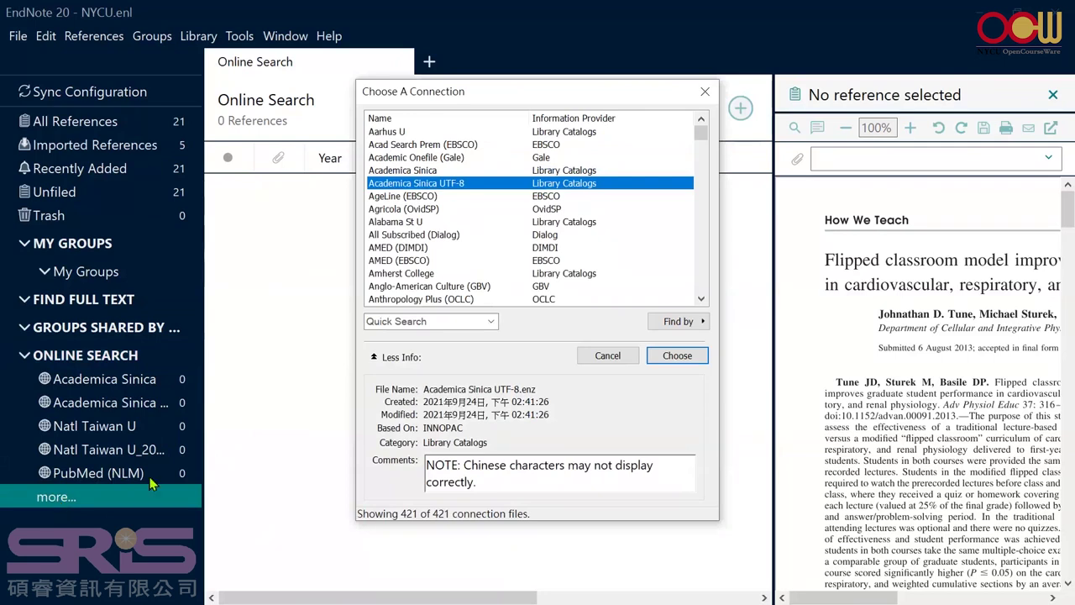
pyautogui.click(705, 93)
# Search the Academica Sinica UTF-8 catalog online for titles containing "big data".
pyautogui.click(80, 405)
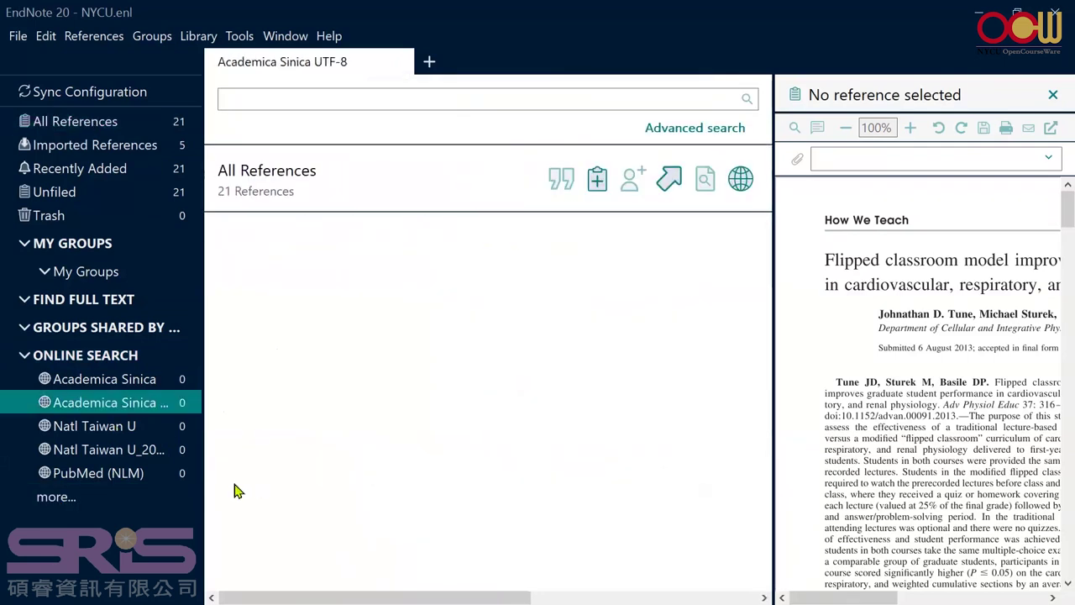
pyautogui.click(456, 150)
pyautogui.write('big data')
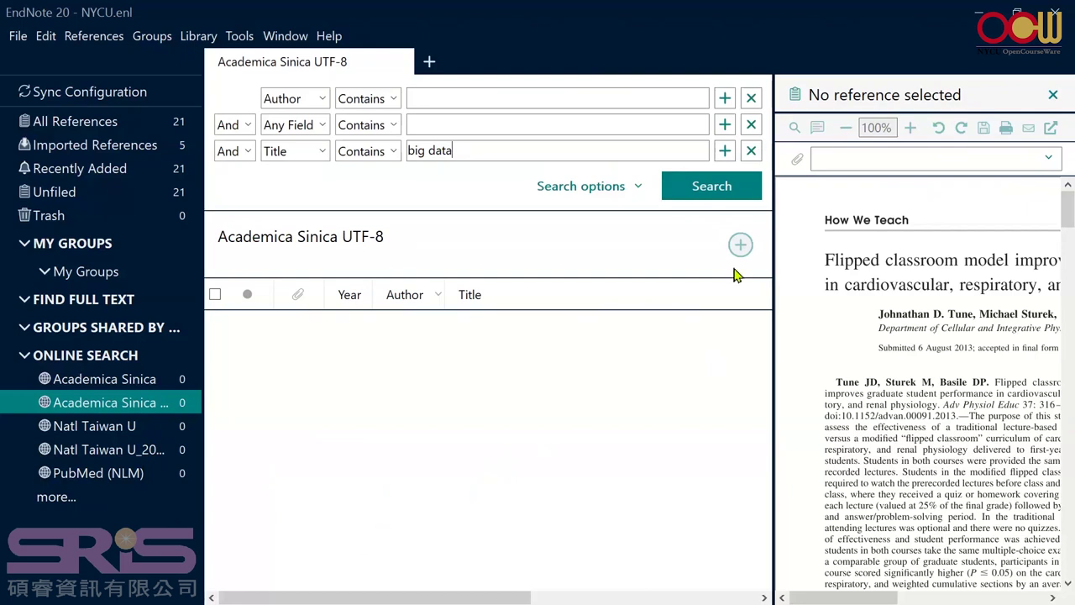
pyautogui.click(704, 191)
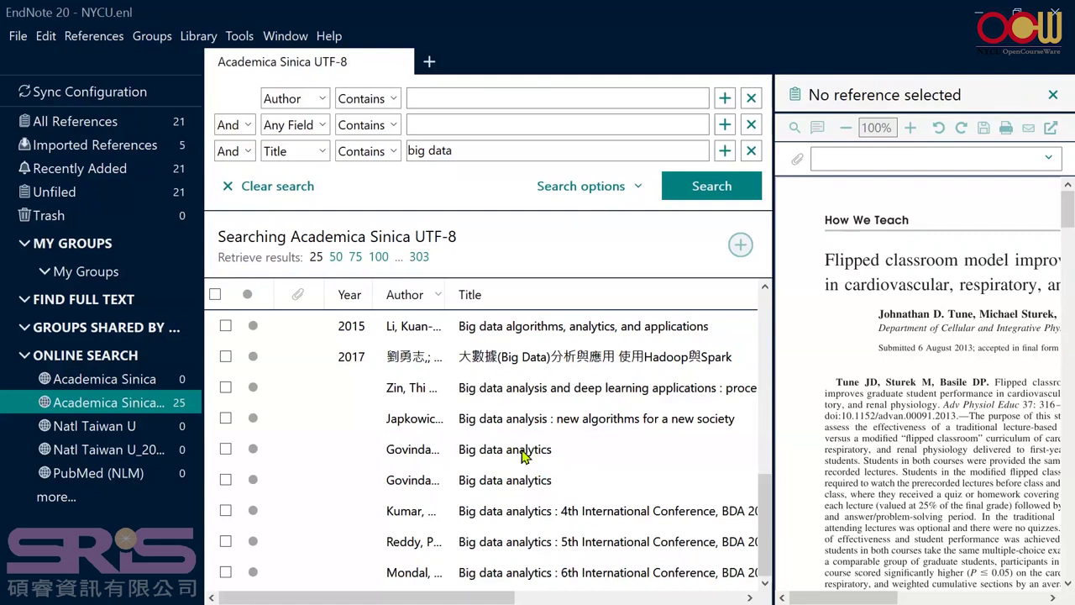
# Add the second "Big data analytics", its 5th and 6th International Conference entries and "Big data analysis : new algorithms for a new society" to All References.
pyautogui.click(512, 485)
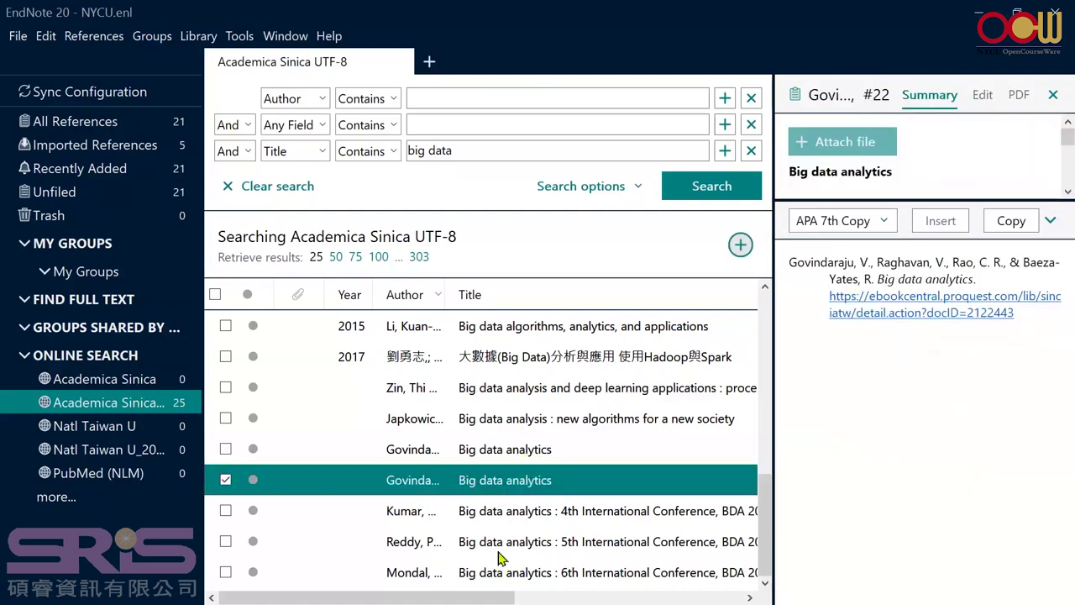
pyautogui.keyDown('ctrl'); pyautogui.click(515, 542); pyautogui.keyUp('ctrl')
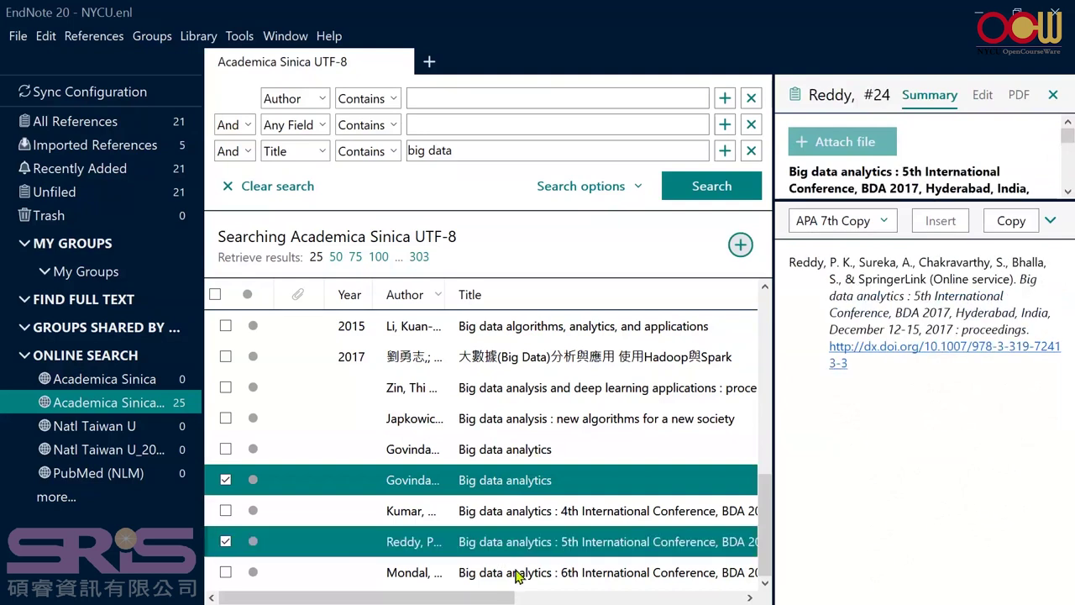
pyautogui.keyDown('ctrl'); pyautogui.click(515, 571); pyautogui.keyUp('ctrl')
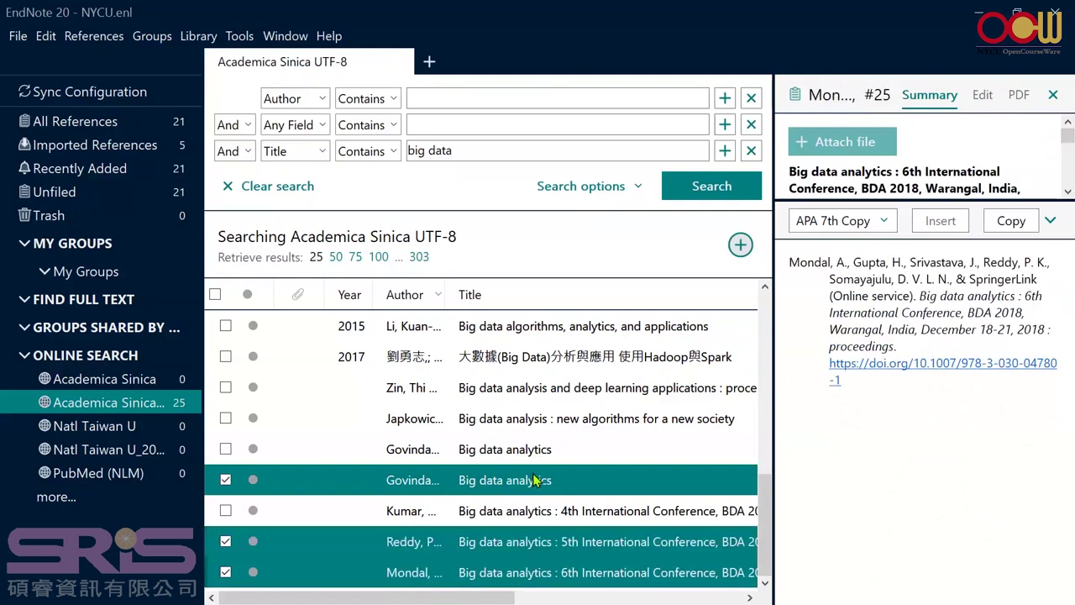
pyautogui.keyDown('ctrl'); pyautogui.click(550, 420); pyautogui.keyUp('ctrl')
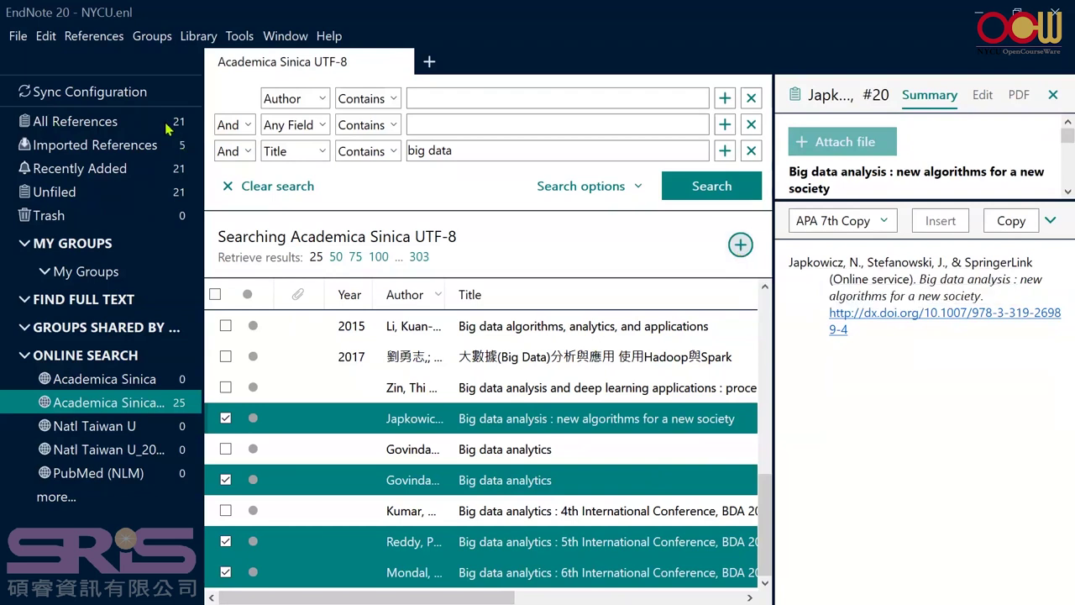
pyautogui.click(740, 247)
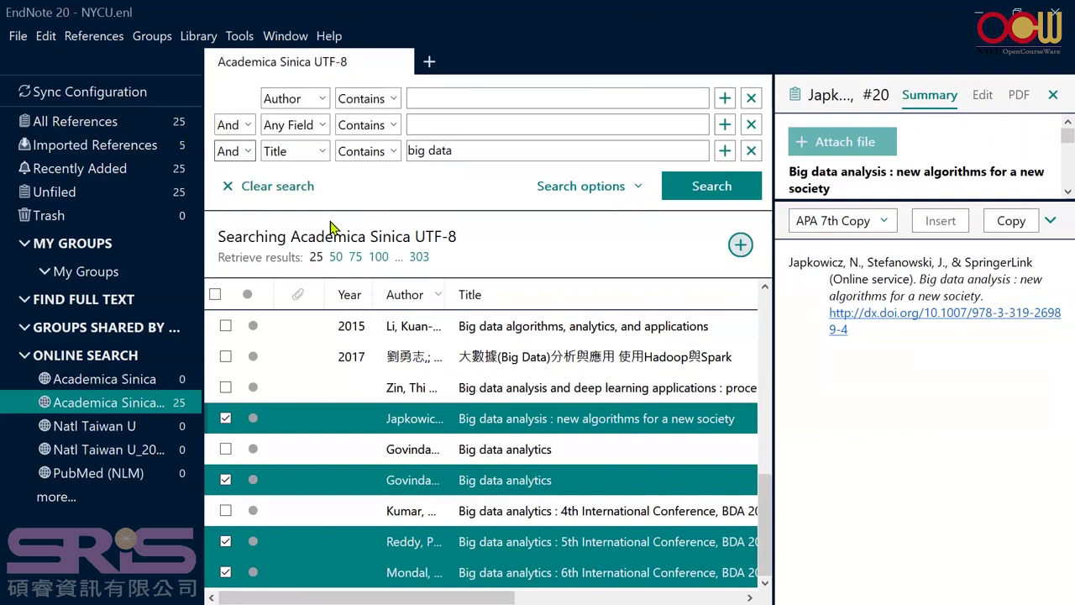
pyautogui.click(99, 122)
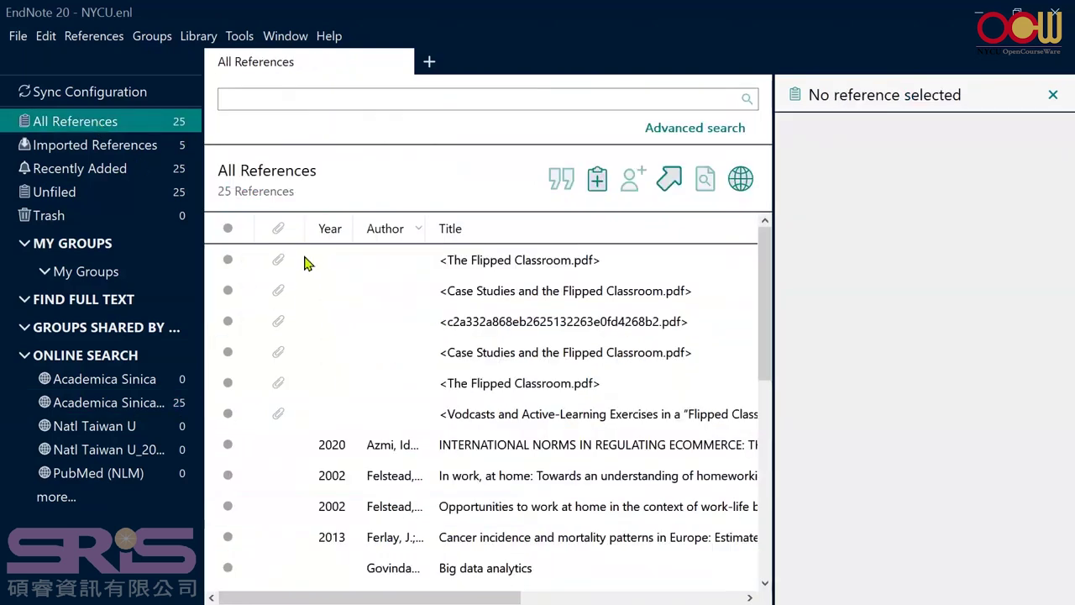
# Switch to the PowerPoint presentation and start the slide show from Online Search slide 54.
pyautogui.click(979, 14)
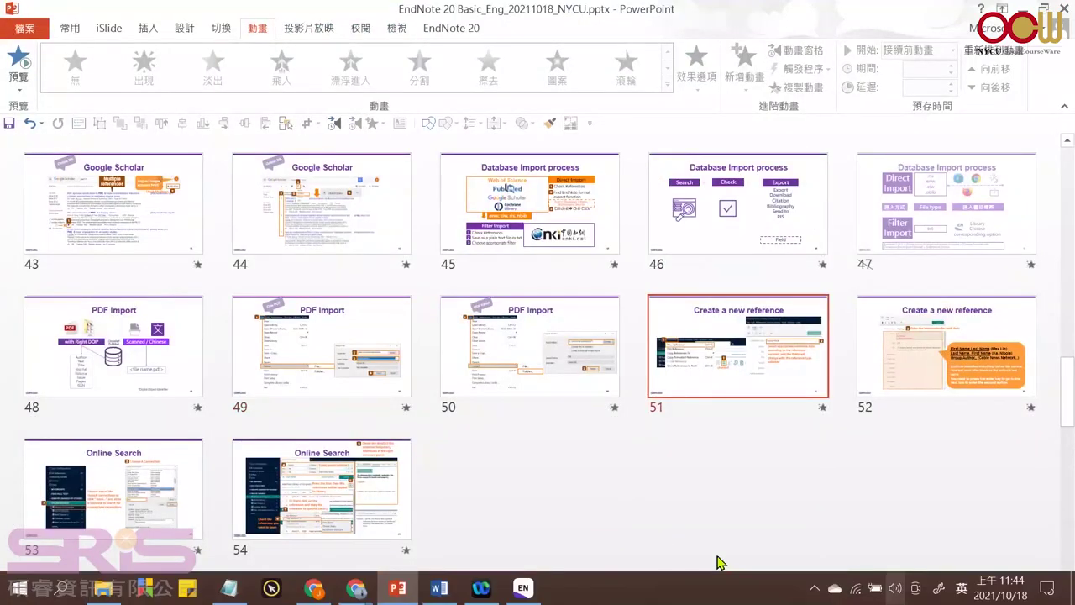
pyautogui.click(681, 499)
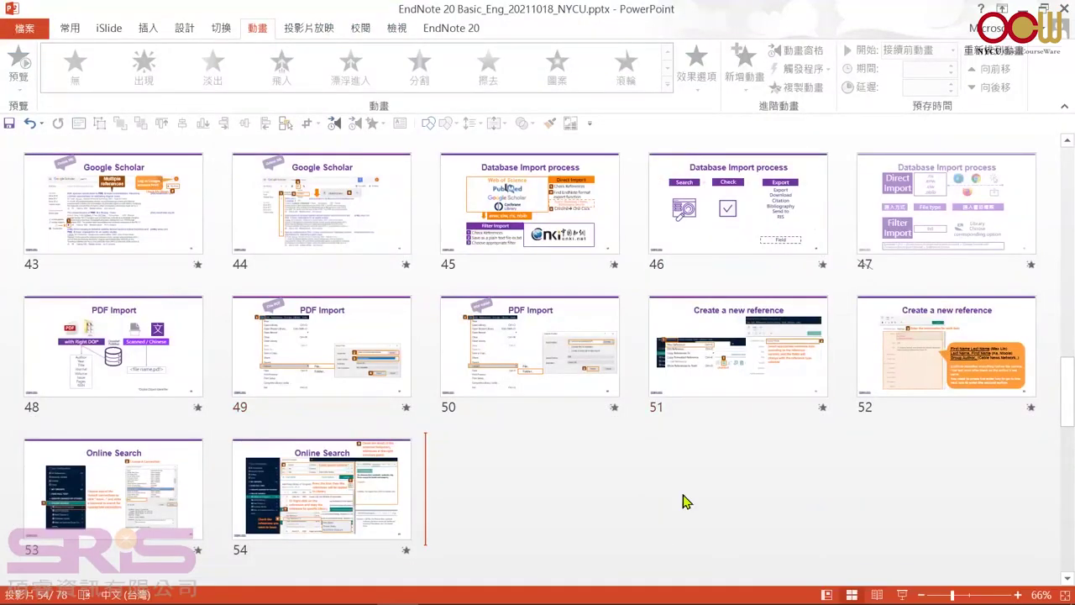
pyautogui.click(903, 594)
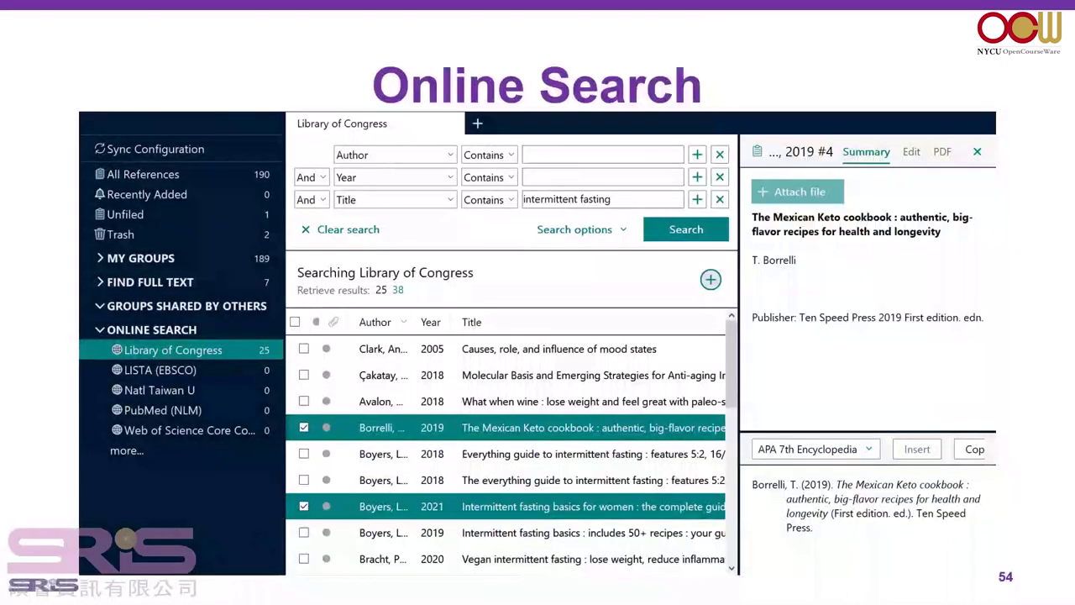
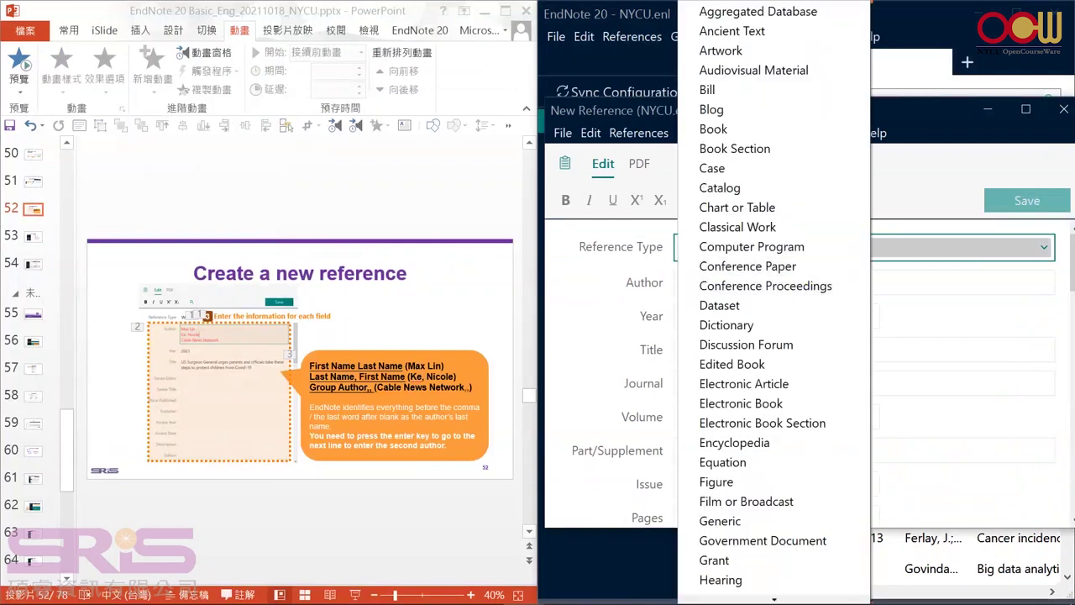
# Browse the new reference's type list and try the Catalog and Blog types to compare their fields.
pyautogui.scroll(-4, 764, 416)
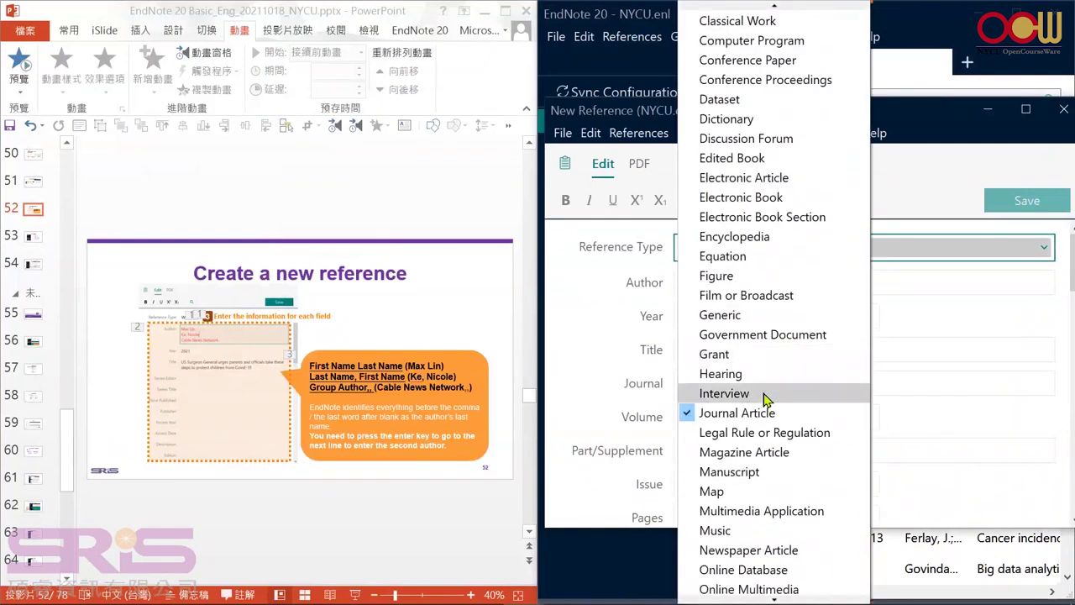
pyautogui.scroll(-5, 766, 401)
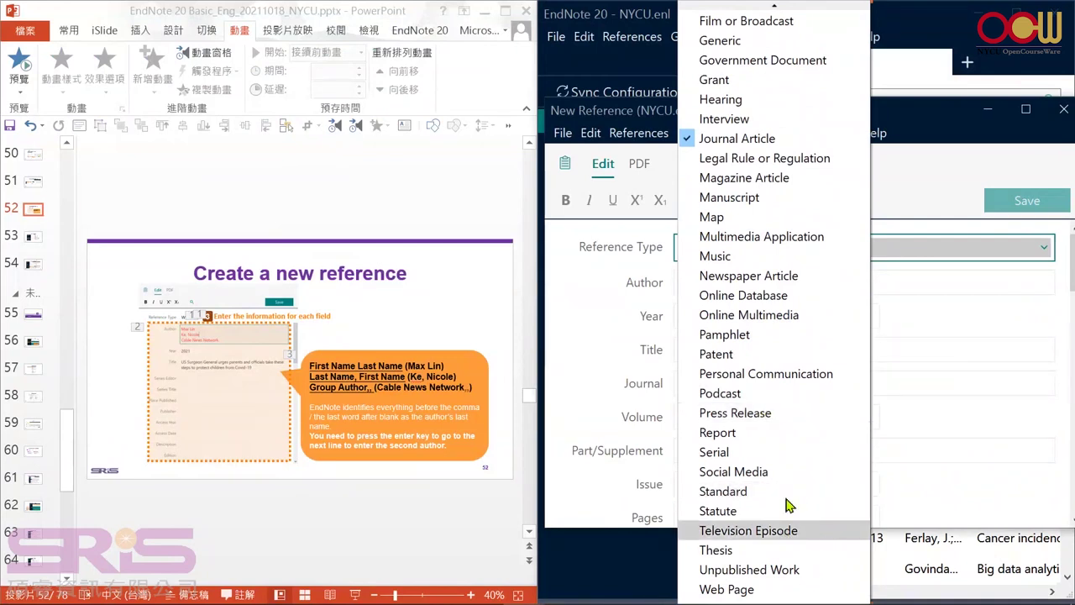
pyautogui.click(749, 591)
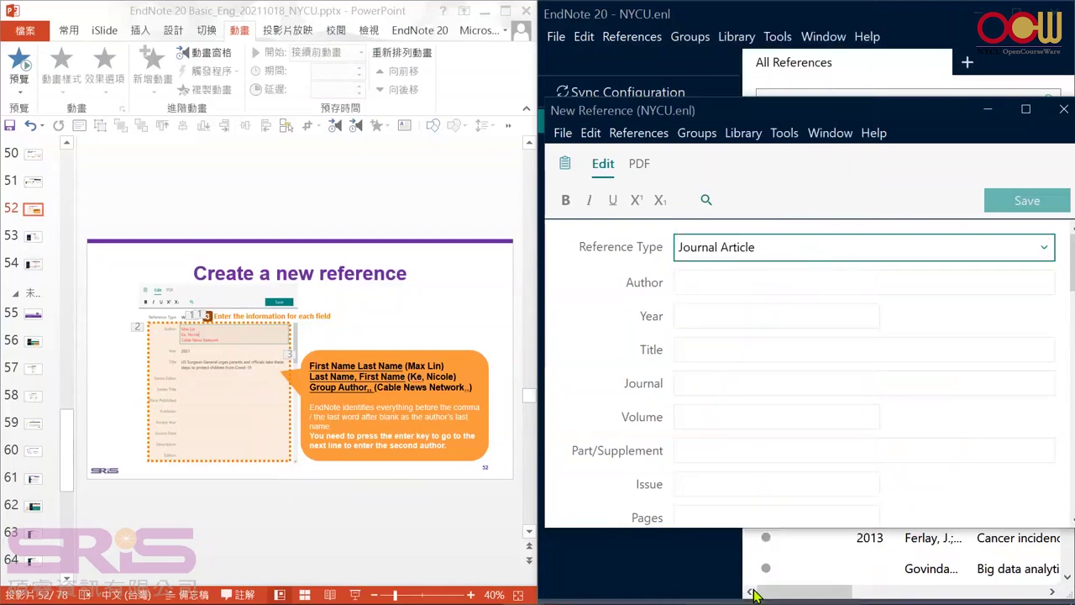
pyautogui.click(766, 248)
pyautogui.click(649, 333)
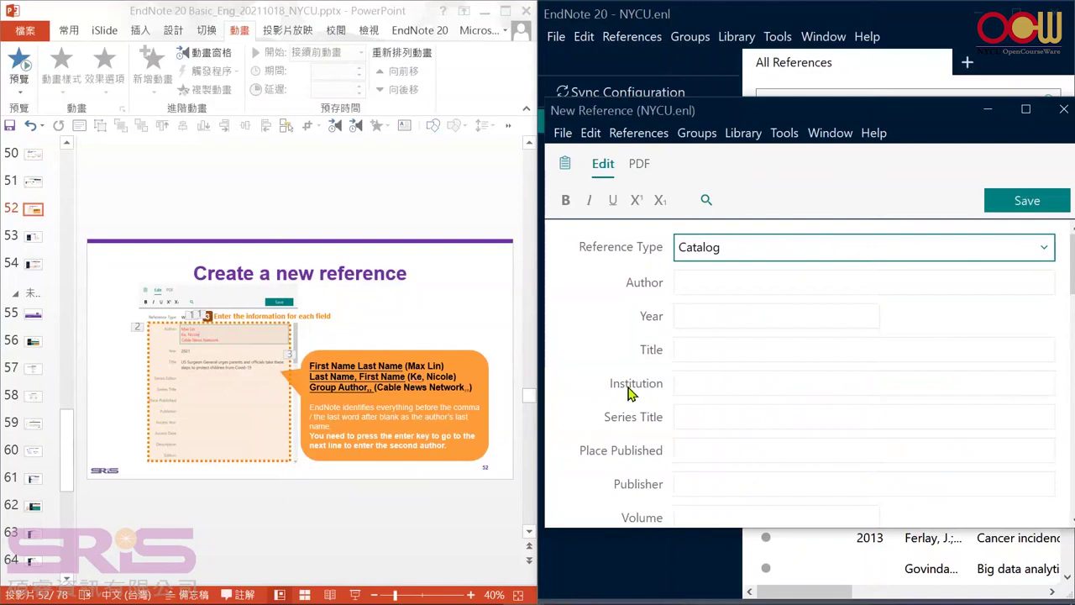
pyautogui.click(770, 246)
pyautogui.click(738, 109)
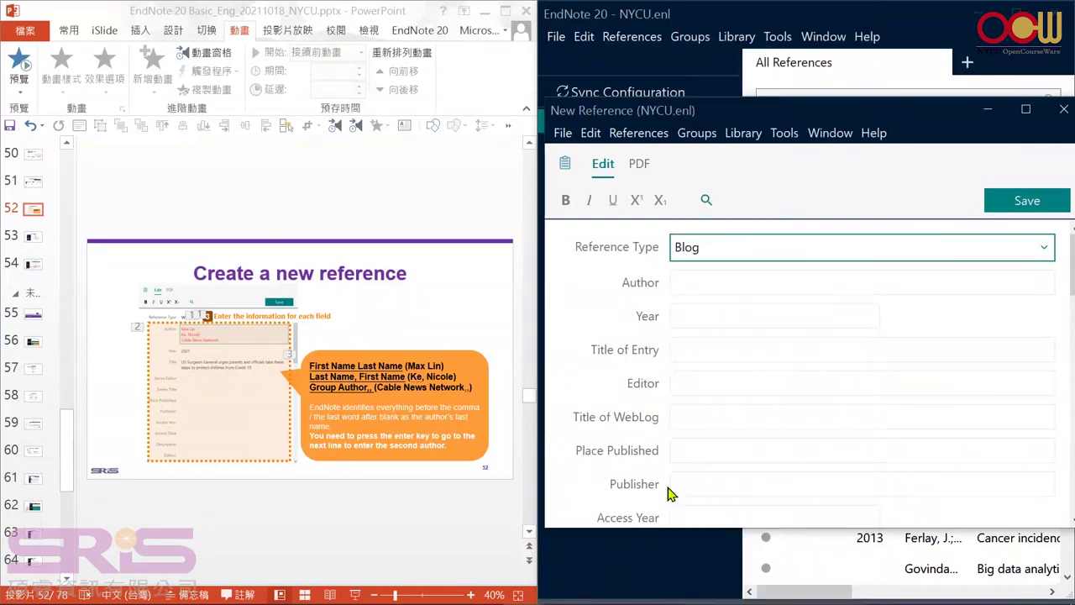
# Set the new reference's type to Web Page.
pyautogui.click(832, 257)
pyautogui.scroll(-3, 745, 585)
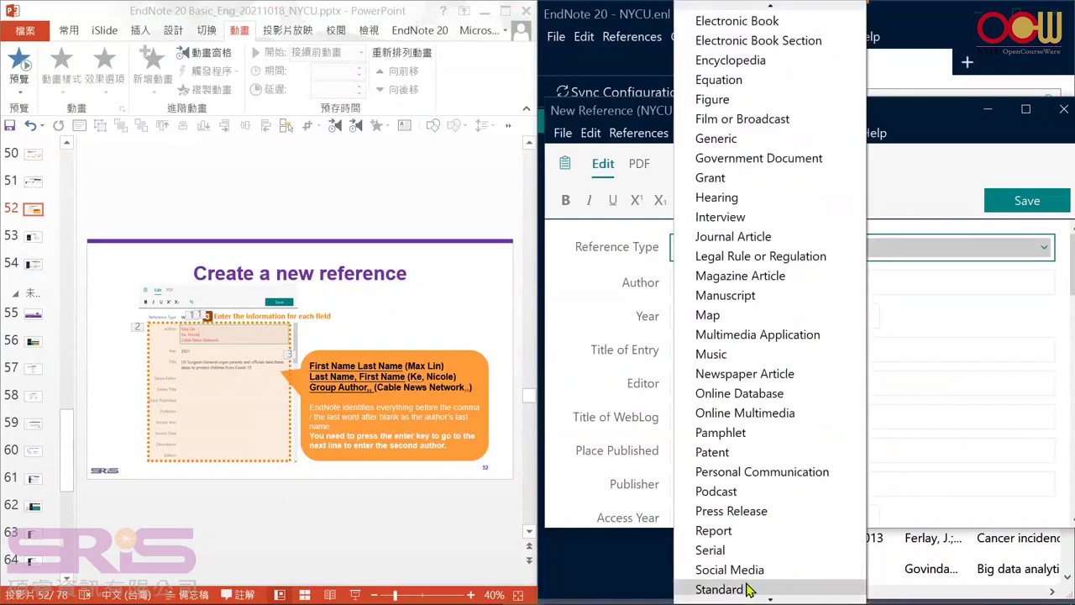
pyautogui.click(724, 588)
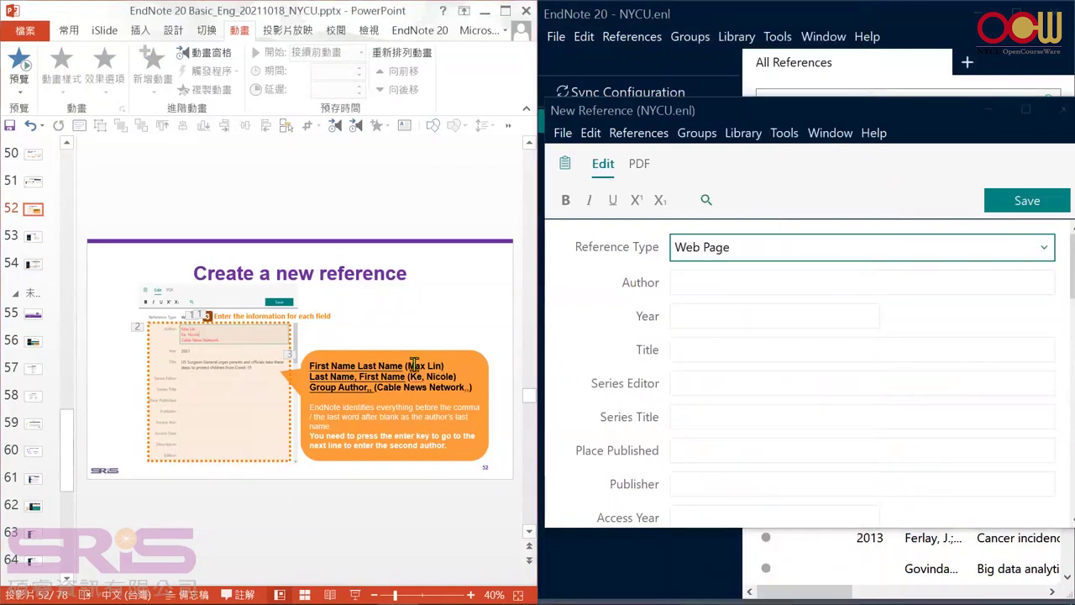
# Fill the Author field with the two personal names copied from EndNote.txt and the slide's group author "Cable News Network,," on separate lines.
pyautogui.click(411, 364)
pyautogui.hotkey('alt', 'Tab')
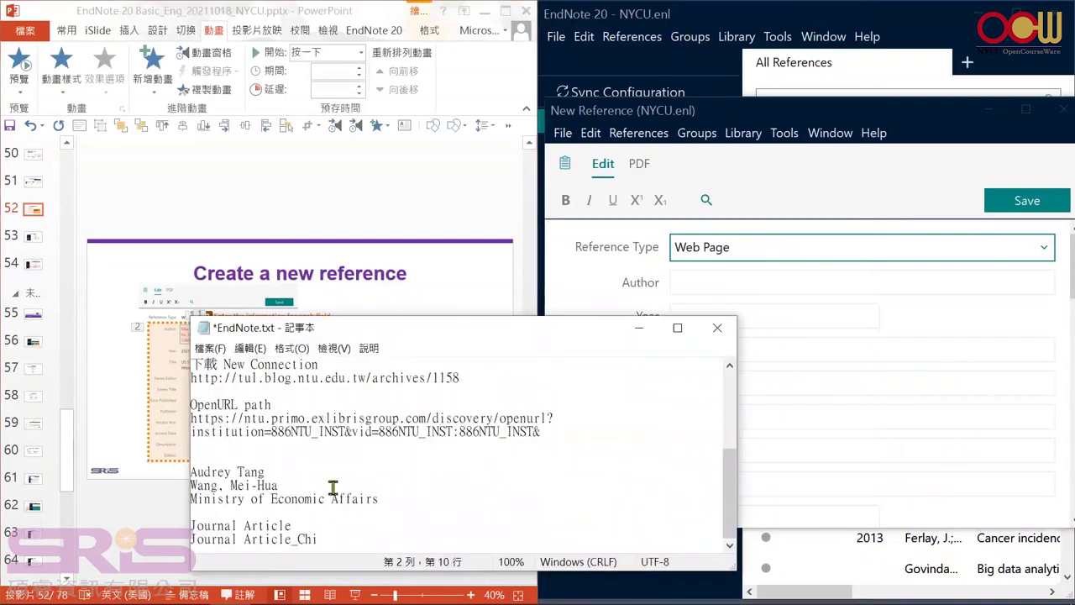
pyautogui.scroll(1, 310, 504)
pyautogui.keyDown('shift'); pyautogui.click(283, 527); pyautogui.keyUp('shift')
pyautogui.hotkey('ctrl', 'c')
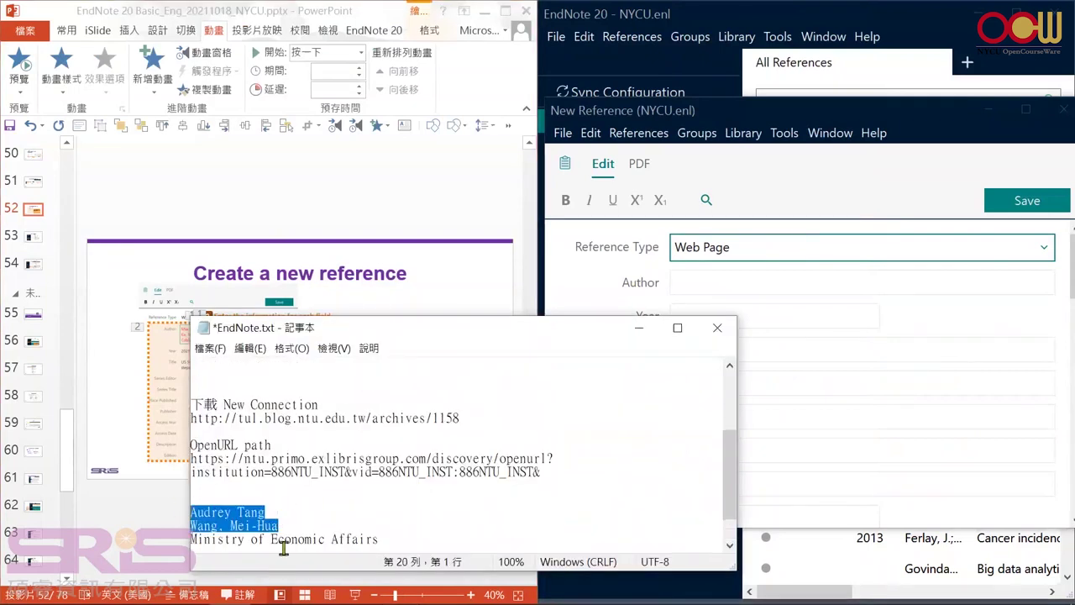
pyautogui.click(775, 280)
pyautogui.hotkey('ctrl', 'v')
pyautogui.moveTo(377, 387); pyautogui.dragTo(722, 318)
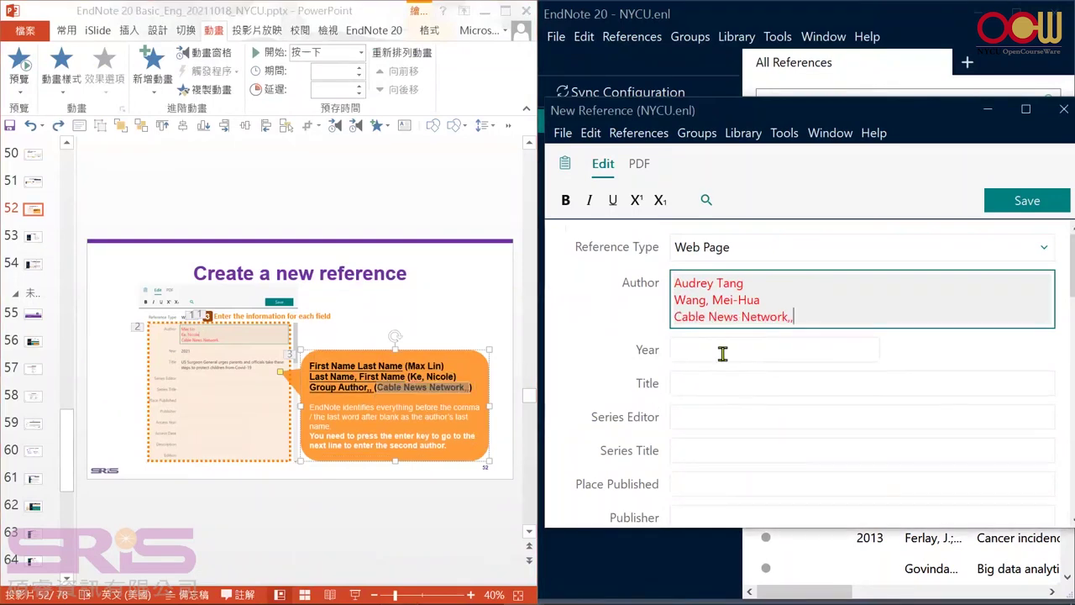
# Set the web page reference's year to 2021 and its title to "EndNote Sample".
pyautogui.click(722, 346)
pyautogui.write('202')
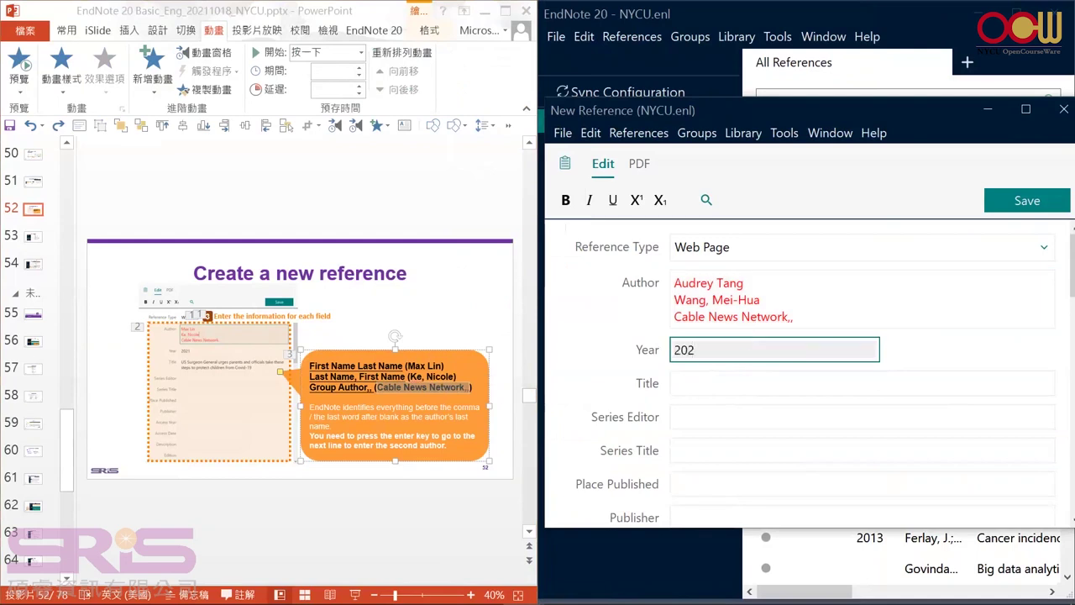
pyautogui.write('1')
pyautogui.click(718, 383)
pyautogui.hotkey('ctrl', 'v')
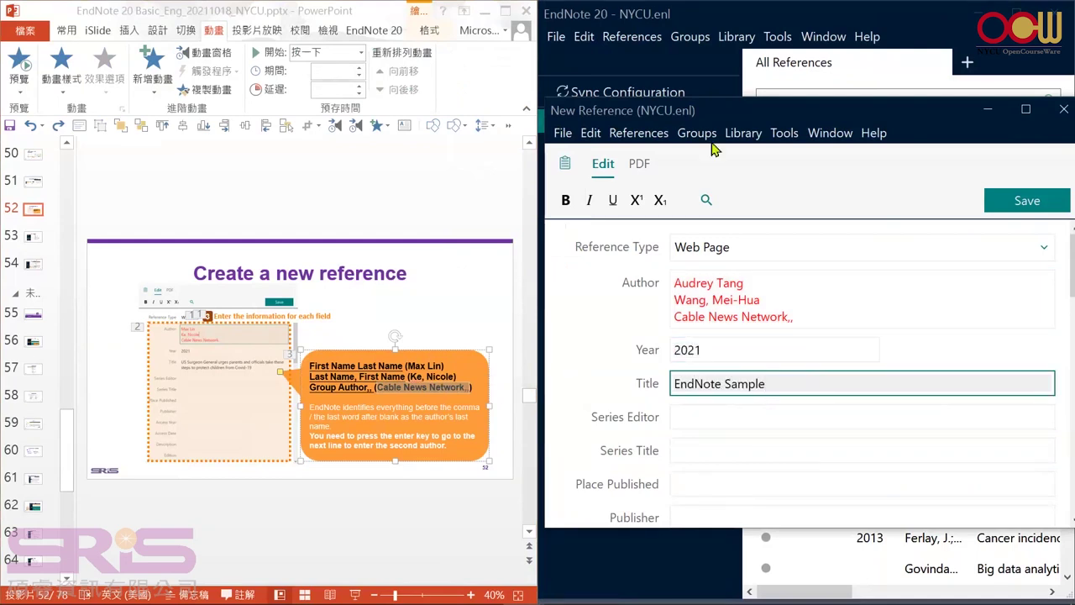
# Maximize the new reference window and examine its remaining fields down to the URL and file attachments.
pyautogui.click(1025, 111)
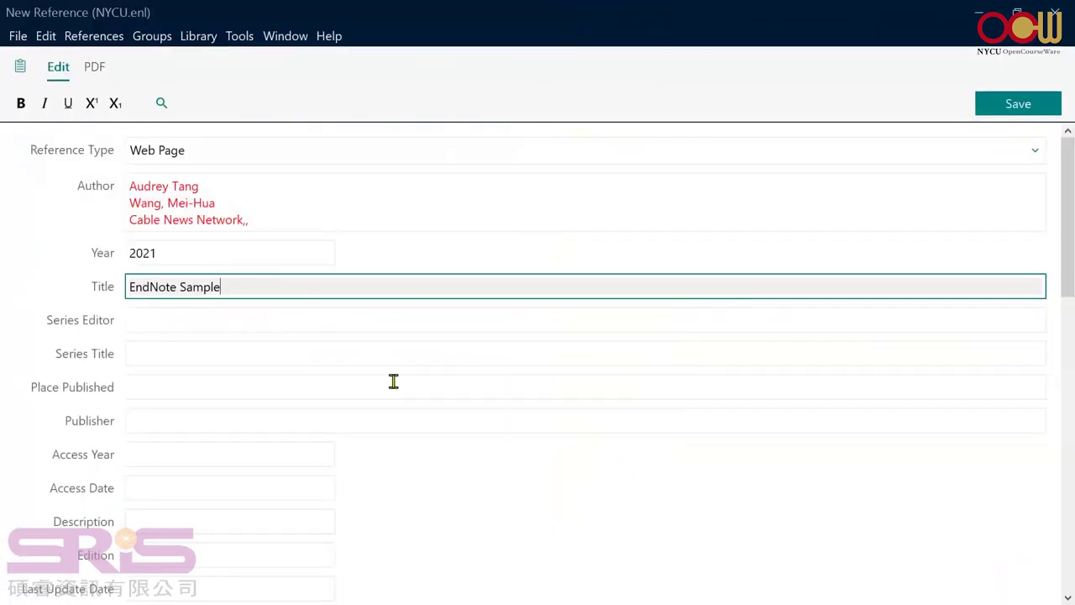
pyautogui.scroll(-4, 396, 379)
pyautogui.scroll(3, 405, 372)
pyautogui.scroll(-2, 353, 374)
pyautogui.scroll(-1, 362, 372)
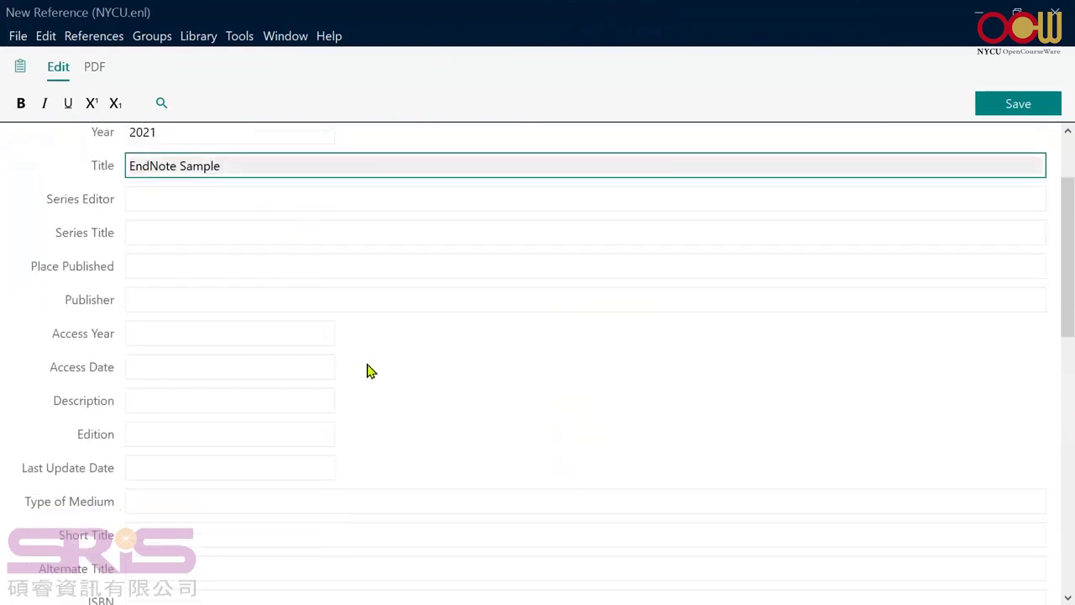
pyautogui.scroll(-1, 377, 372)
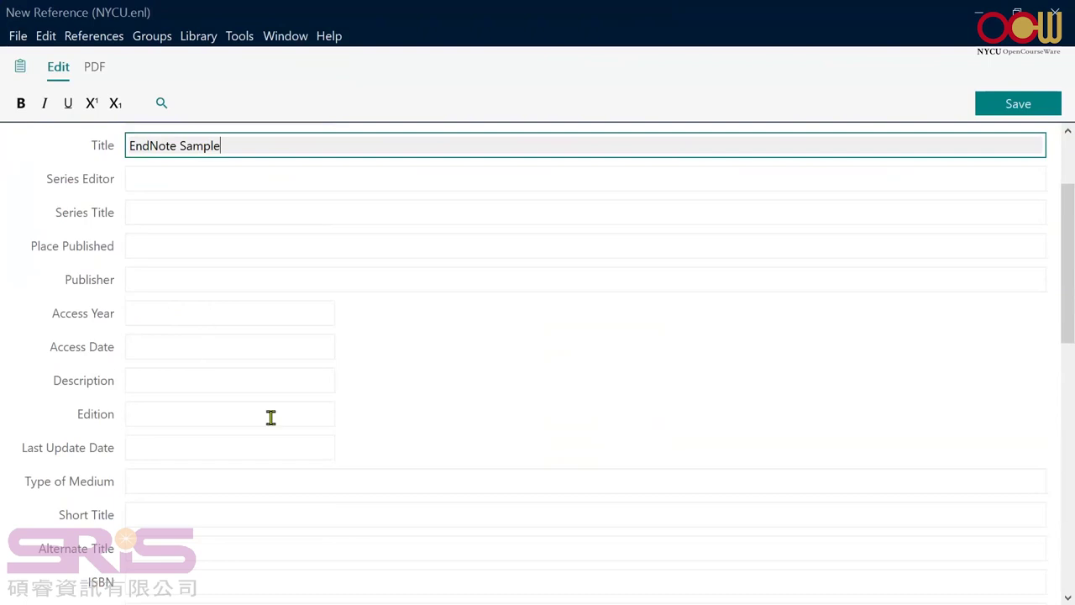
pyautogui.scroll(-5, 272, 418)
pyautogui.scroll(-1, 286, 407)
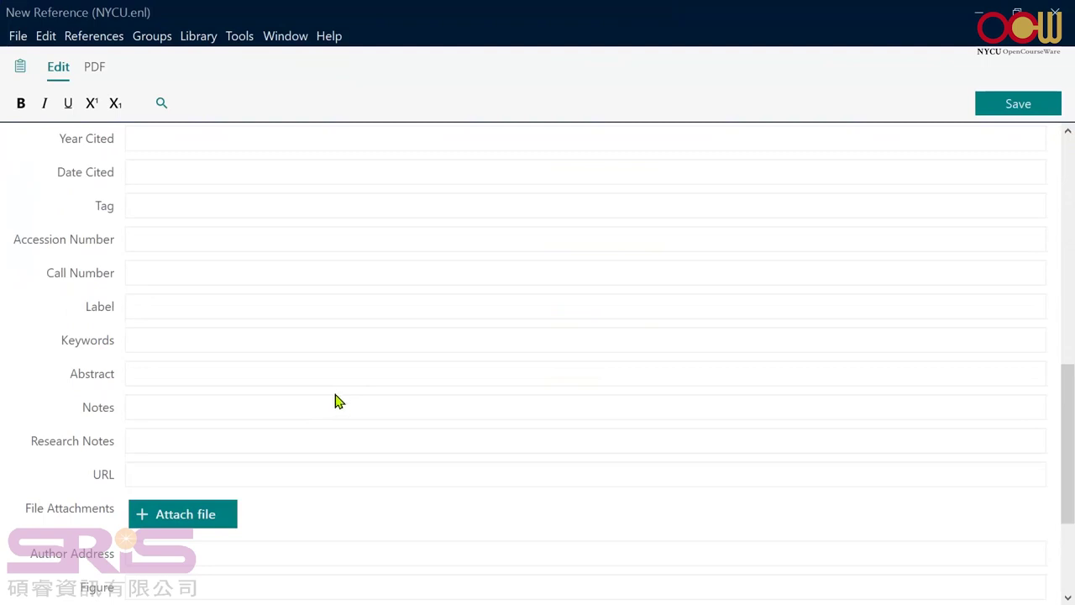
# Examine the new reference's URL field and the dialog for linking a file attachment, without attaching a file.
pyautogui.click(144, 474)
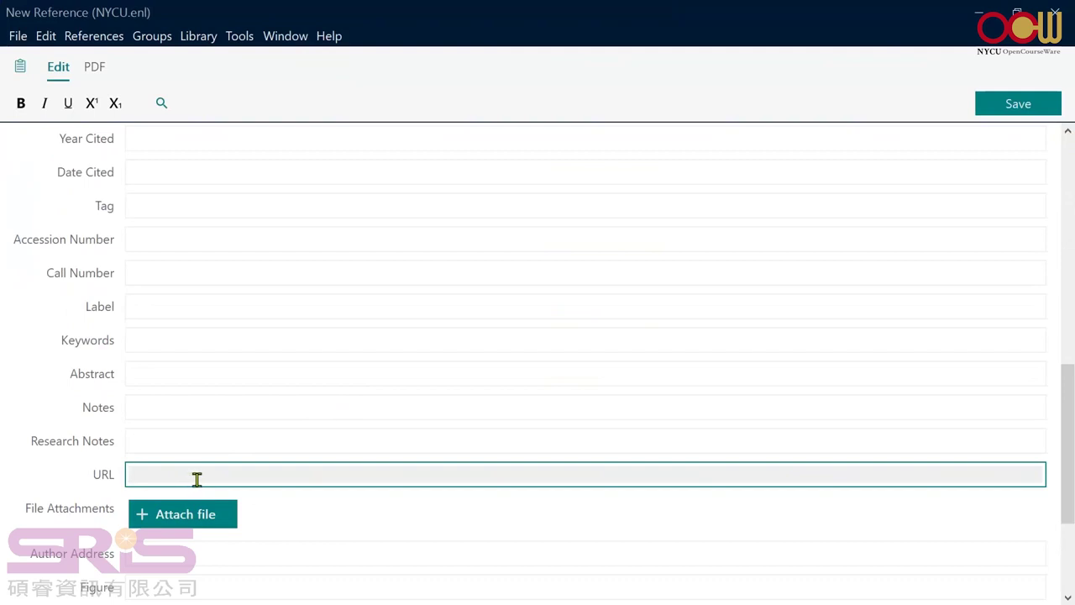
pyautogui.scroll(-1, 199, 488)
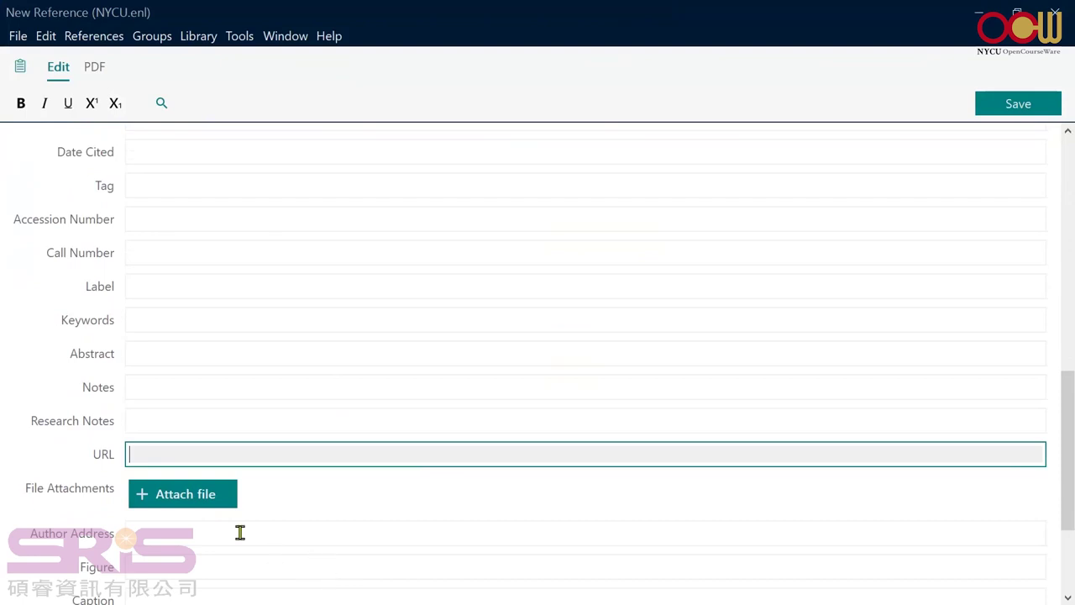
pyautogui.click(183, 497)
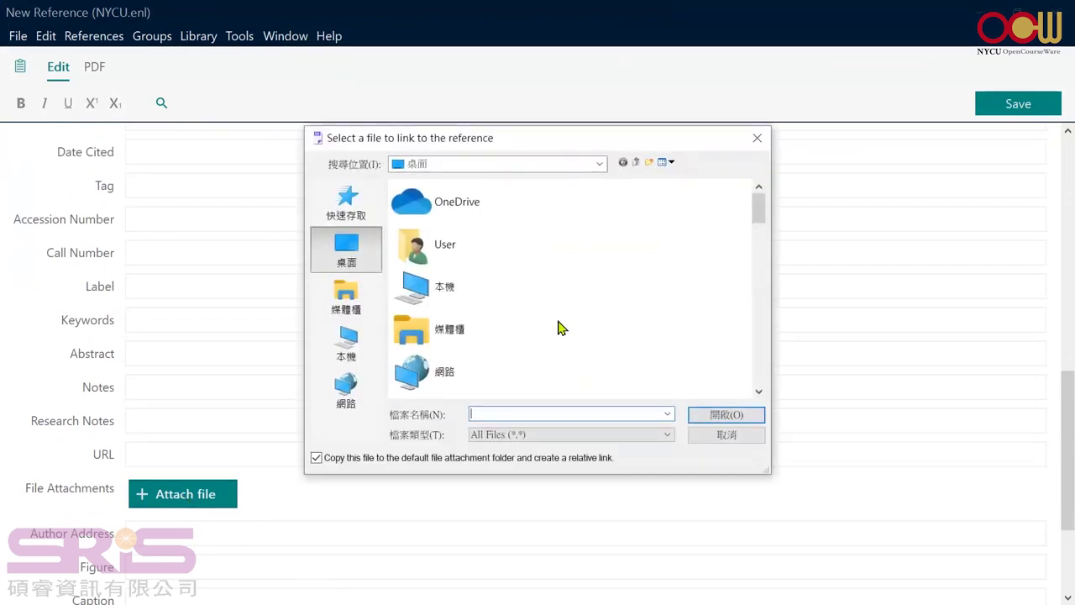
pyautogui.click(758, 138)
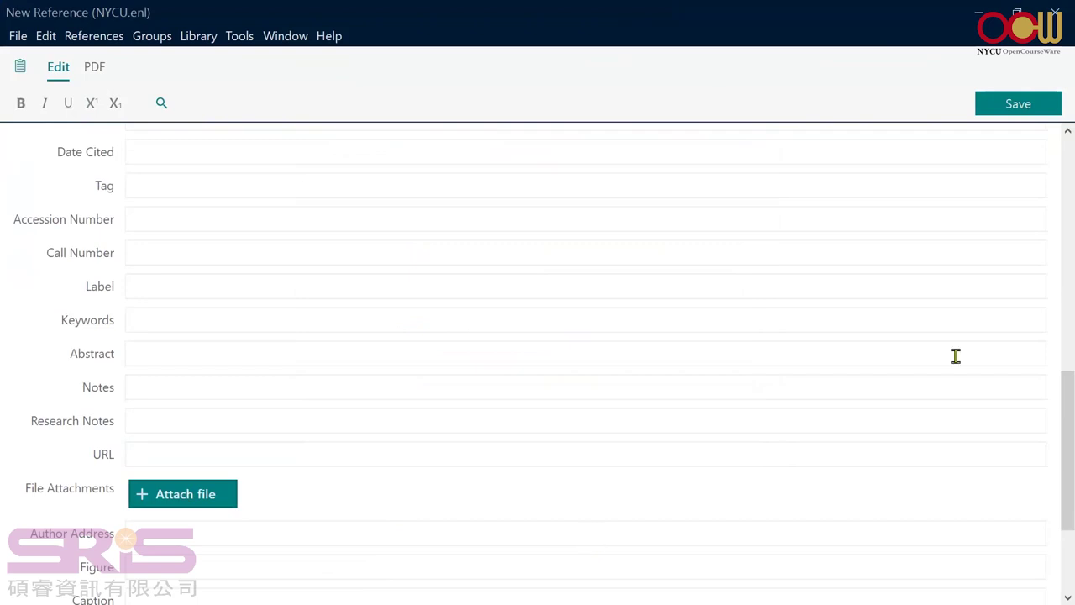
# Save the Web Page reference, close its window and maximize the NYCU library window.
pyautogui.click(1023, 107)
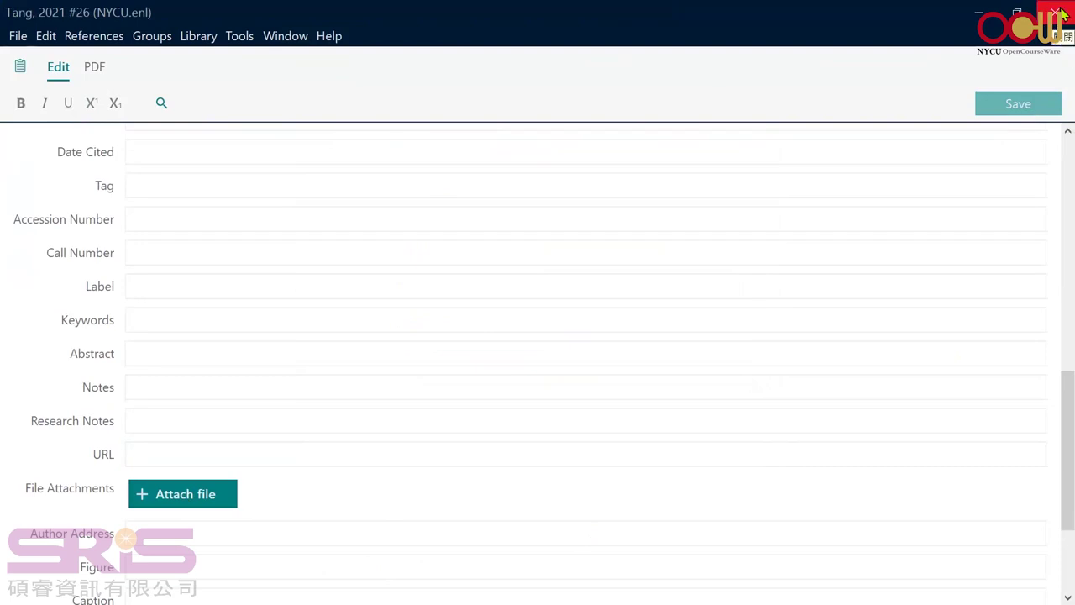
pyautogui.click(1062, 15)
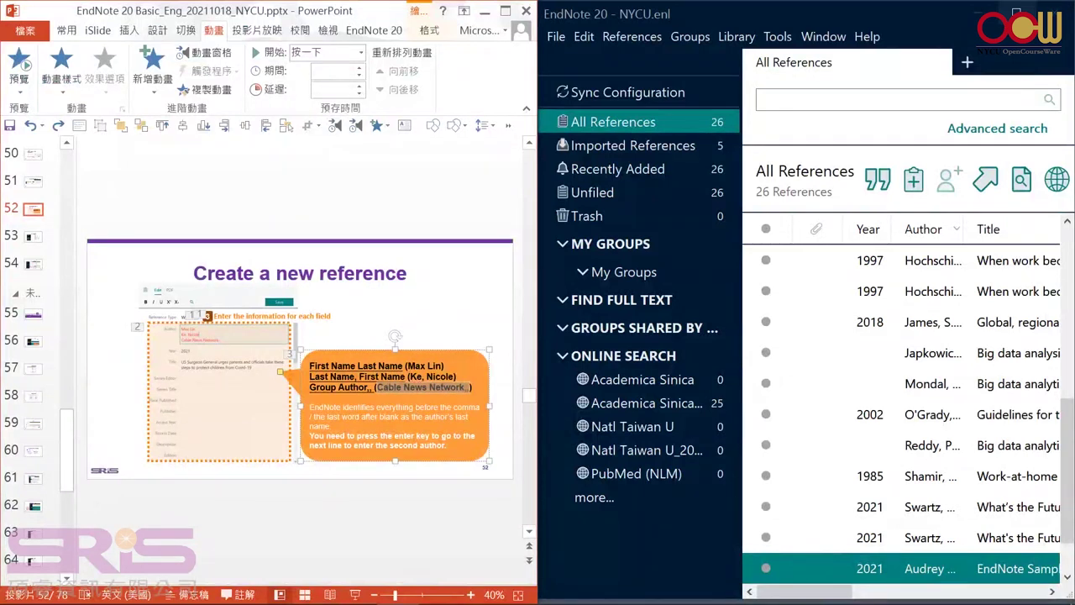
pyautogui.click(1016, 14)
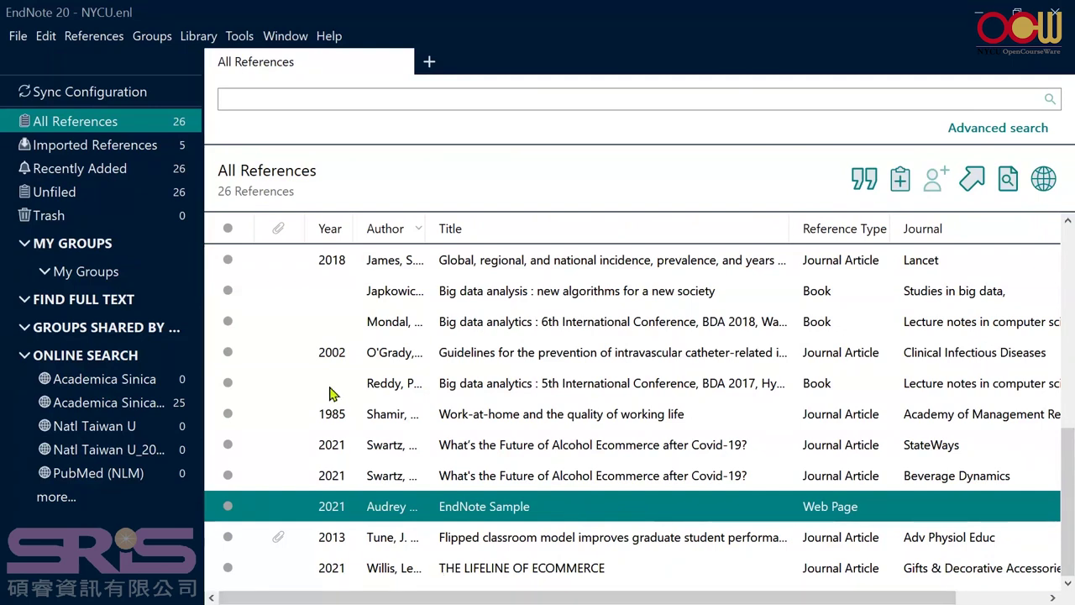
# Find full text for thirteen references from "INTERNATIONAL NORMS IN REGULATING ECOMMERCE" to the StateWays article "What's the Future of Alcohol Ecommerce", skipping three big data books.
pyautogui.click(433, 445)
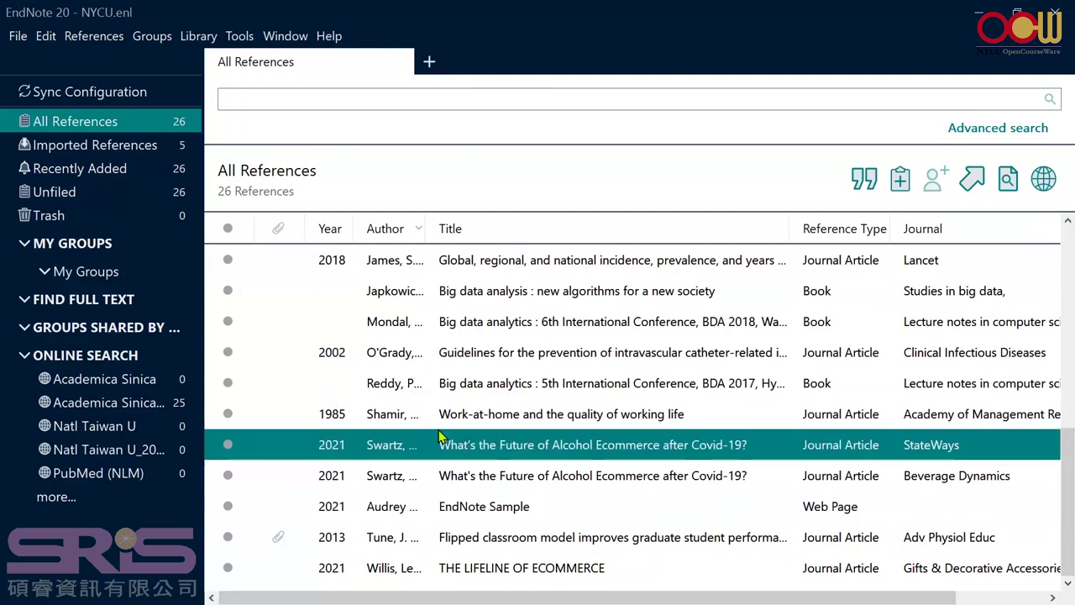
pyautogui.scroll(5, 439, 444)
pyautogui.scroll(-1, 439, 444)
pyautogui.scroll(1, 440, 447)
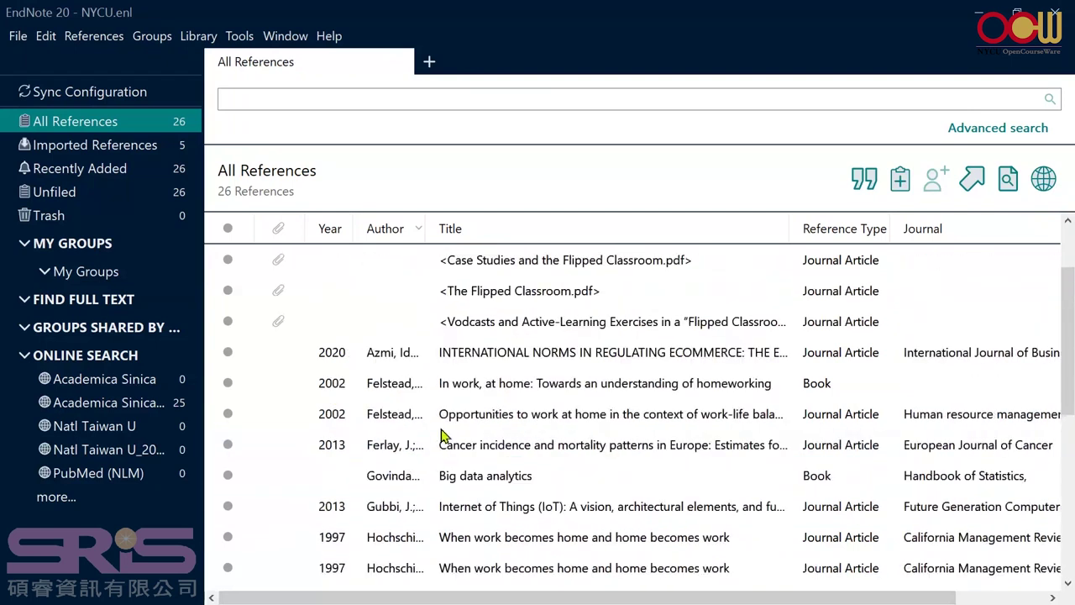
pyautogui.click(520, 359)
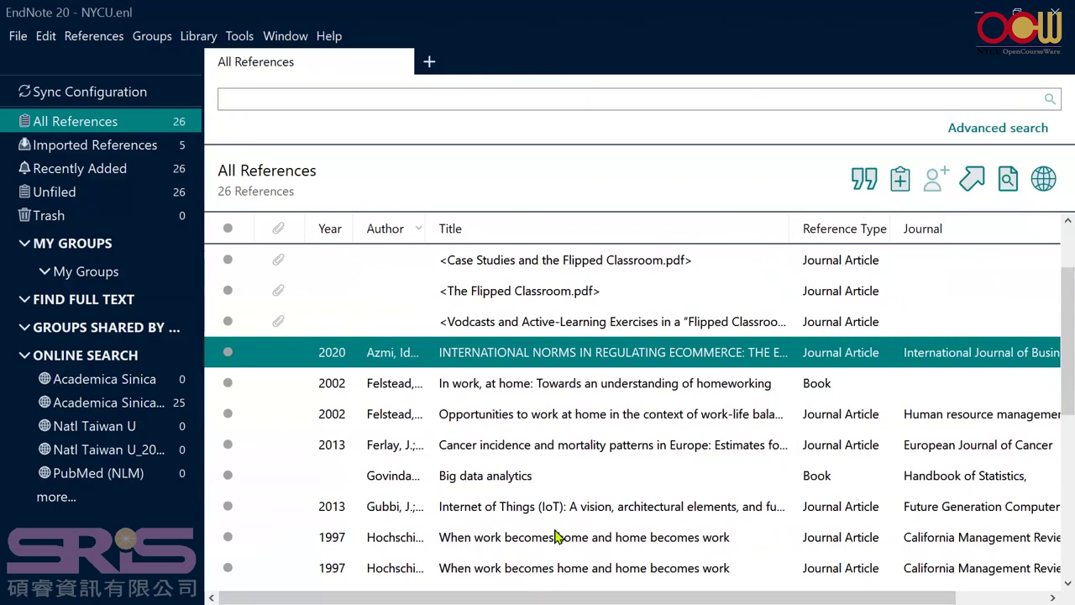
pyautogui.scroll(-1, 554, 537)
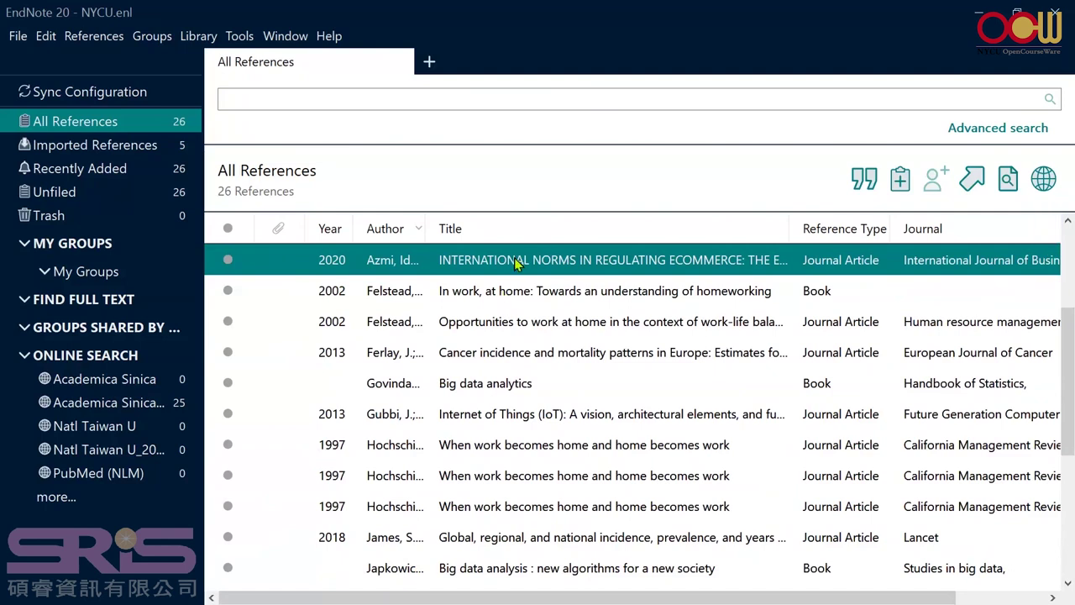
pyautogui.keyDown('shift'); pyautogui.click(506, 357); pyautogui.keyUp('shift')
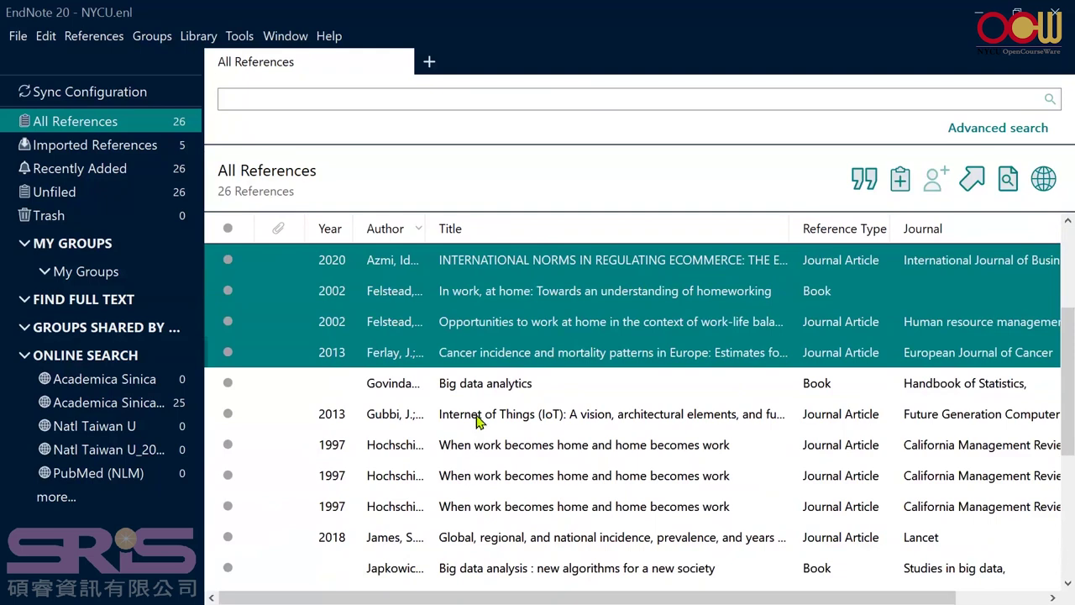
pyautogui.keyDown('ctrl'); pyautogui.keyDown('shift'); pyautogui.click(468, 544); pyautogui.keyUp('shift'); pyautogui.keyUp('ctrl')
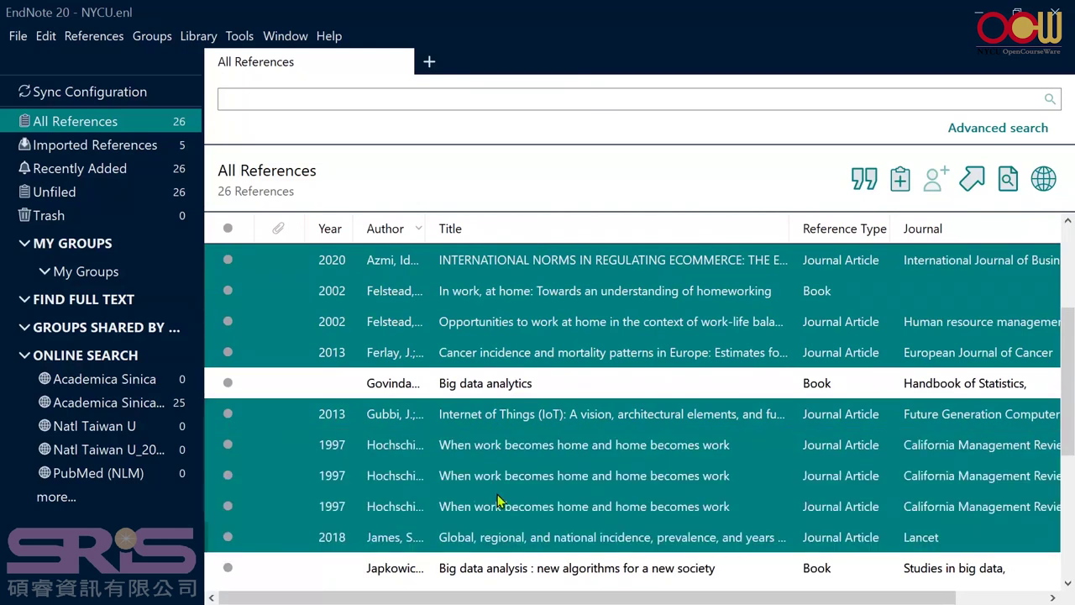
pyautogui.scroll(-2, 487, 367)
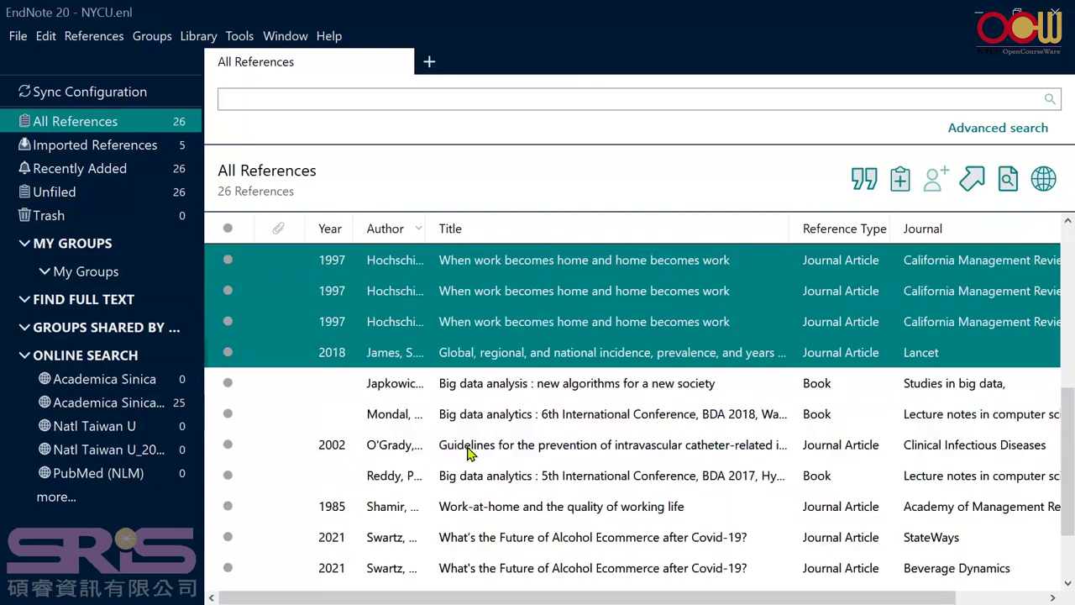
pyautogui.keyDown('ctrl'); pyautogui.click(470, 452); pyautogui.keyUp('ctrl')
pyautogui.scroll(-1, 495, 504)
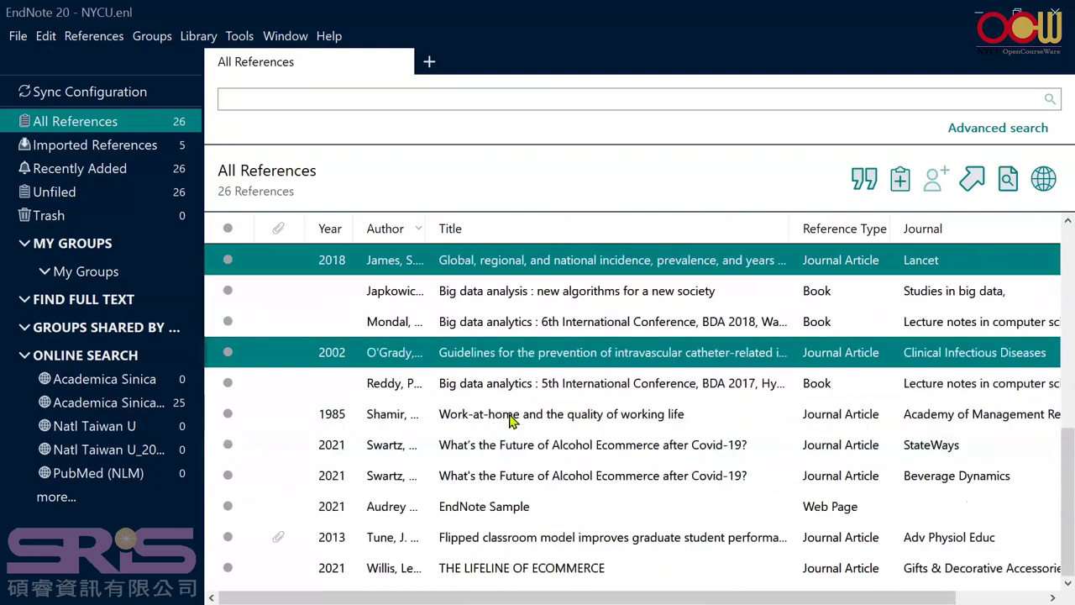
pyautogui.scroll(4, 510, 420)
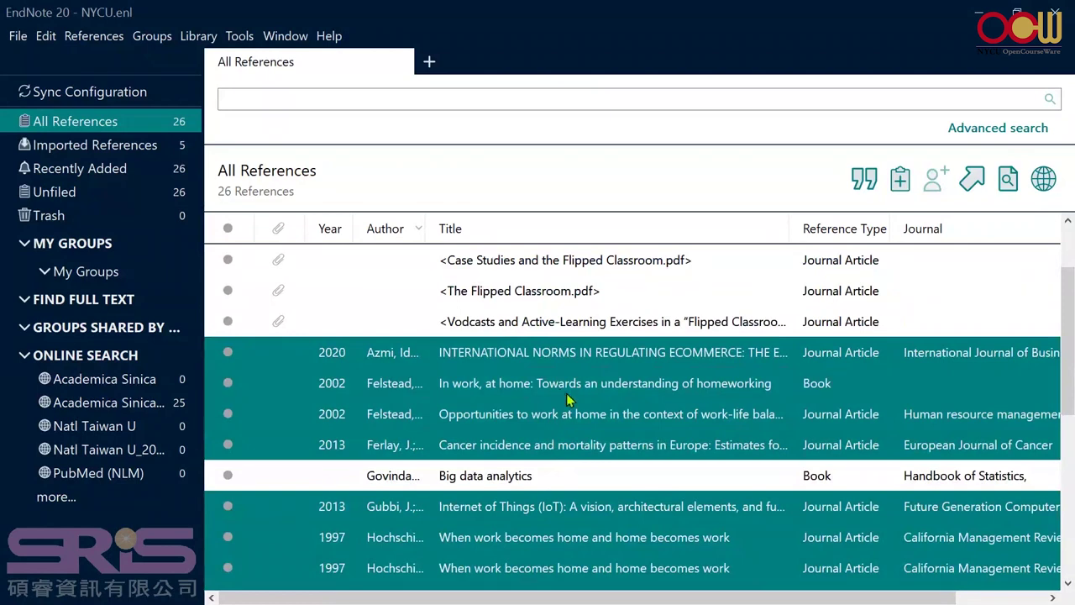
pyautogui.click(1008, 179)
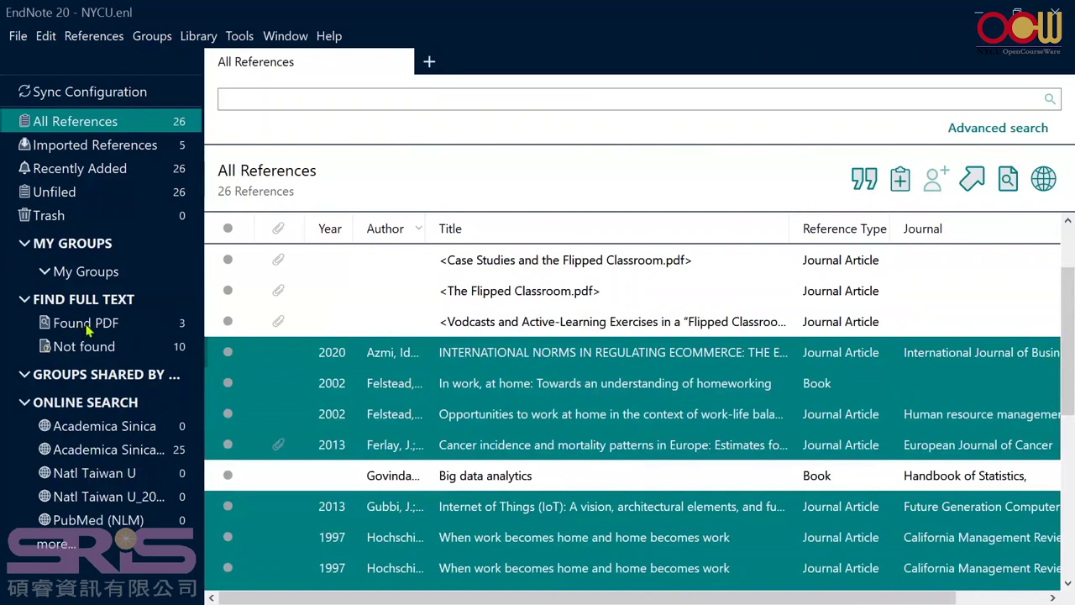
# Review the references in the Found PDF and Not found groups of the full text search.
pyautogui.click(88, 329)
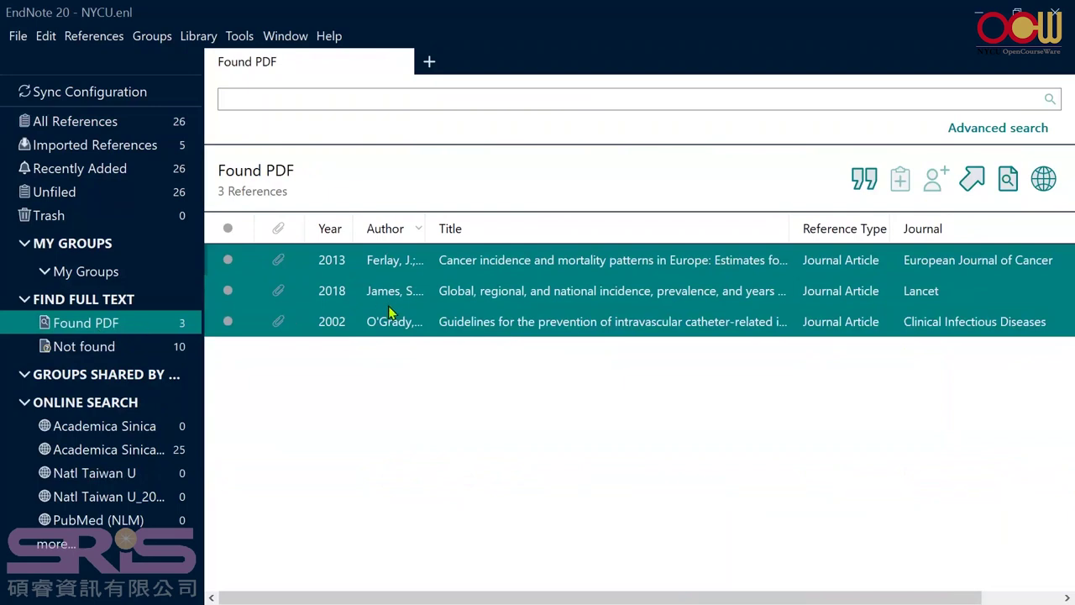
pyautogui.click(442, 266)
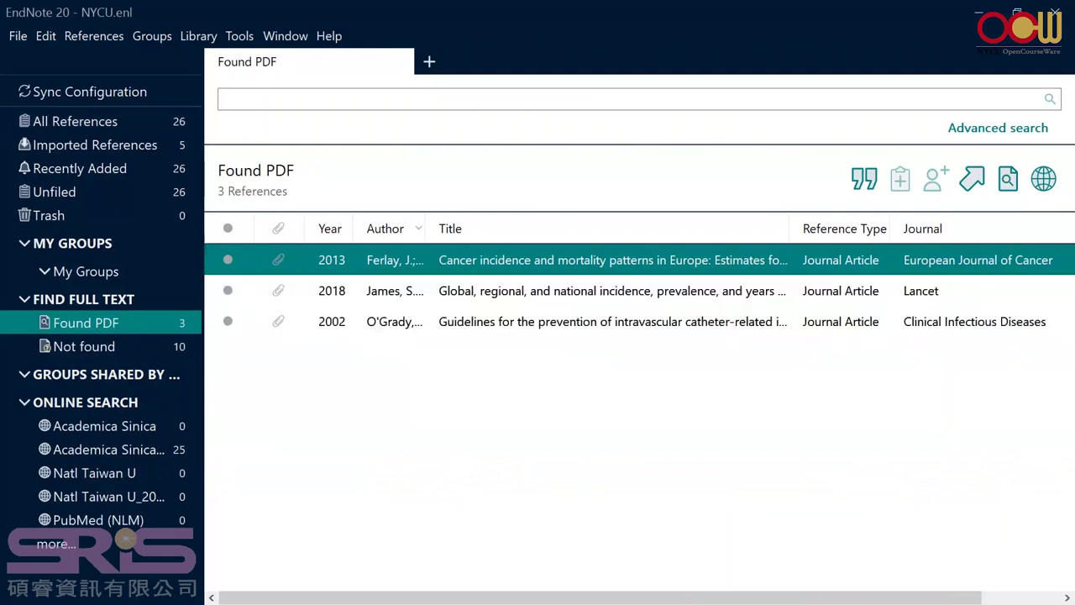
pyautogui.click(122, 351)
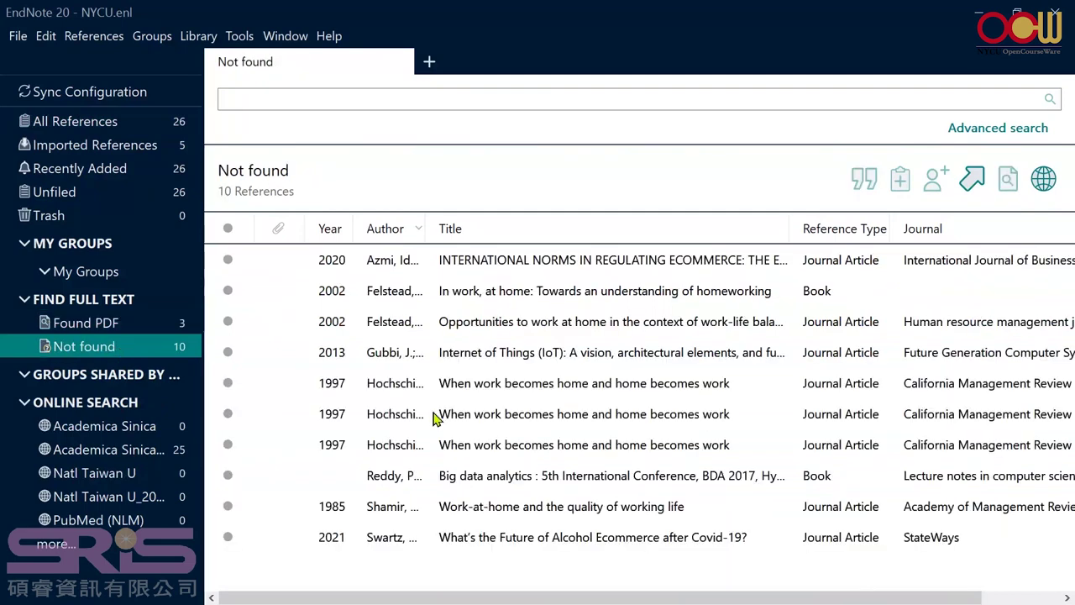
pyautogui.hscroll(3, 434, 413)
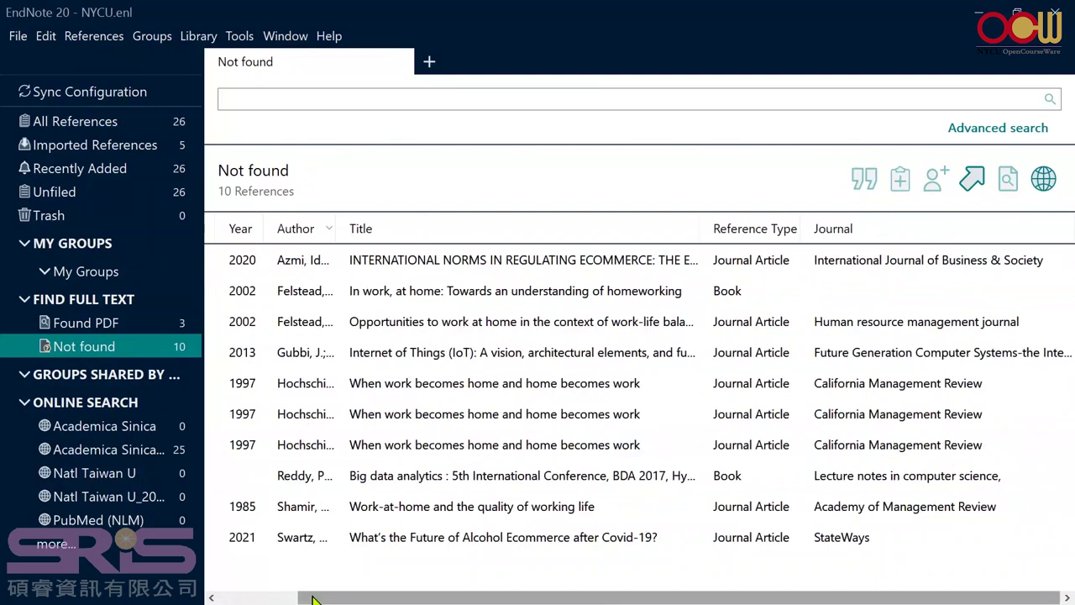
pyautogui.moveTo(434, 598); pyautogui.dragTo(354, 598)
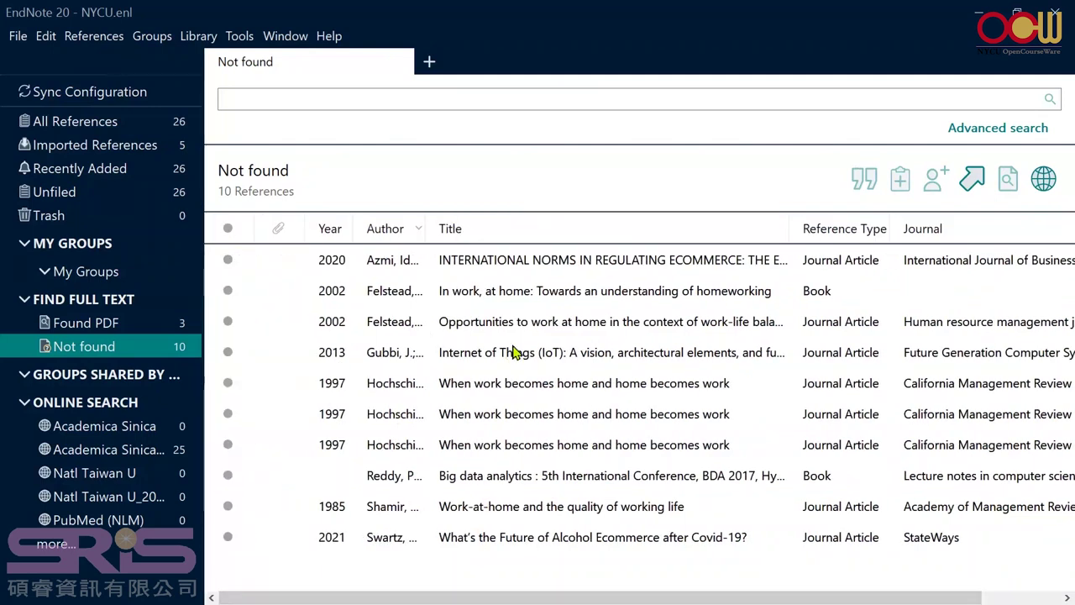
# Examine the Find Full Text settings in the EndNote preferences, including the OpenURL path and authentication URL.
pyautogui.click(24, 36)
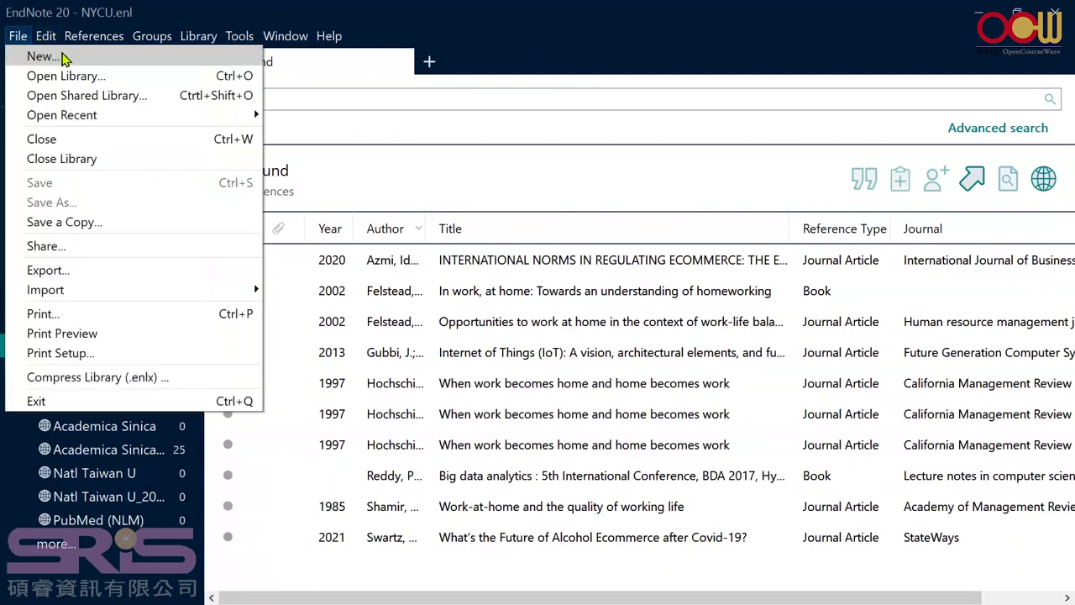
pyautogui.moveTo(46, 36)
pyautogui.click(86, 245)
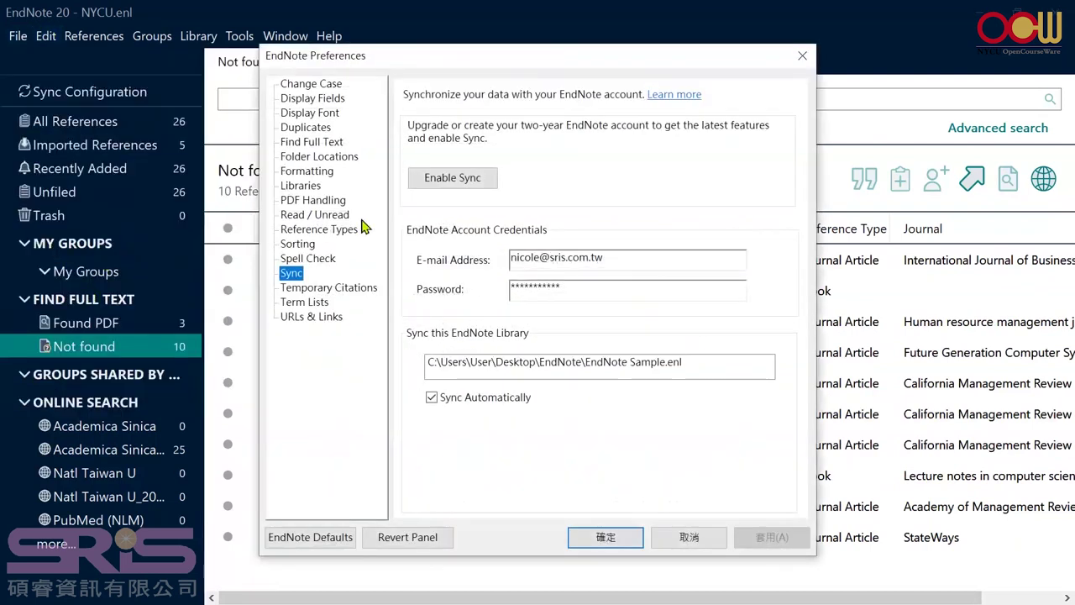
pyautogui.click(332, 142)
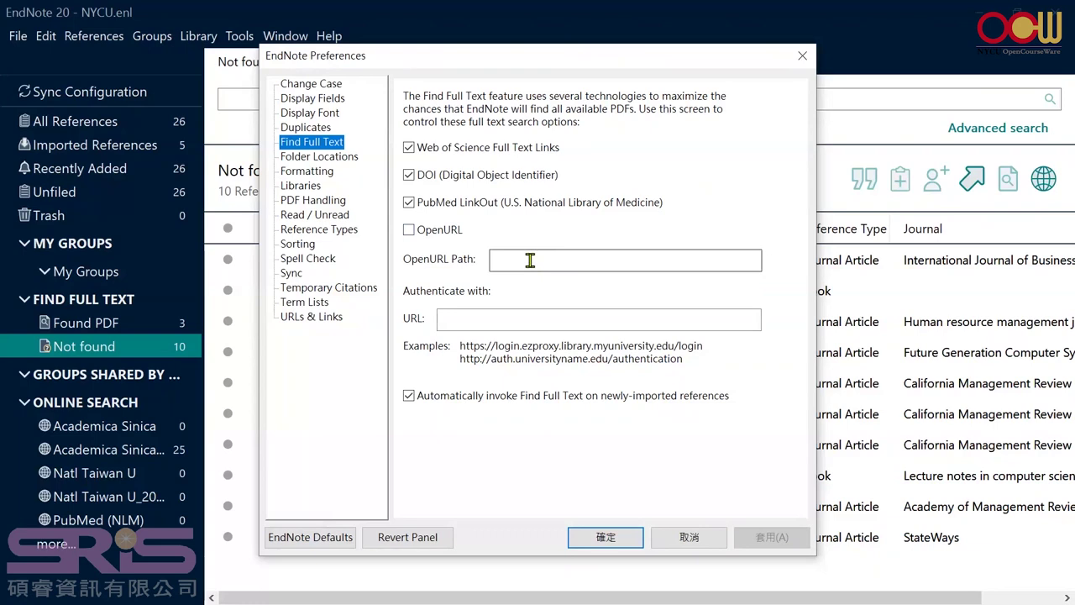
pyautogui.click(606, 537)
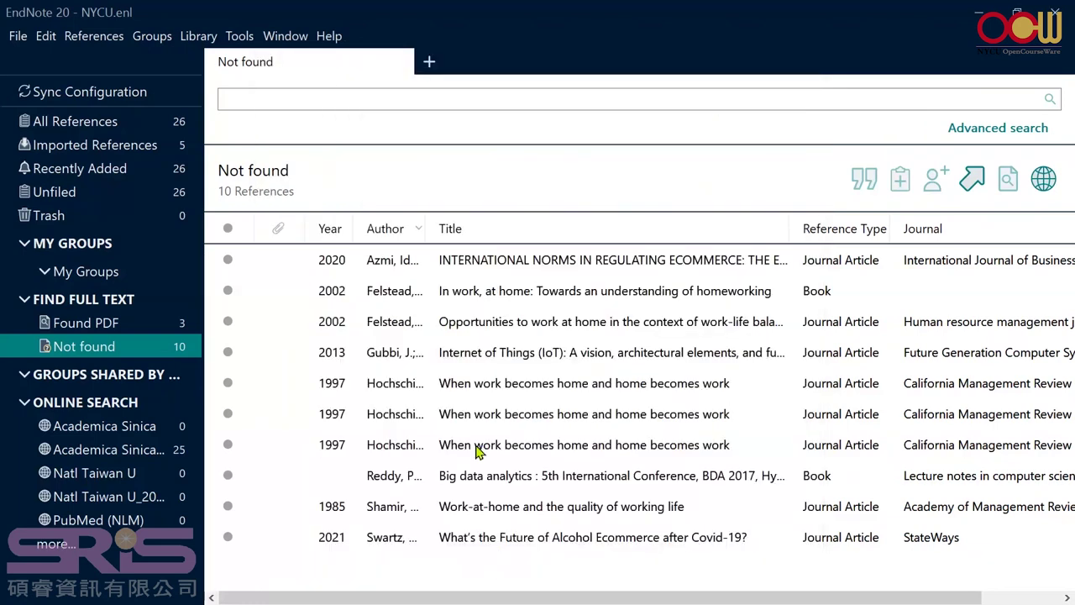
# Enable the OpenURL option in the Find Full Text preferences and apply it.
pyautogui.click(44, 37)
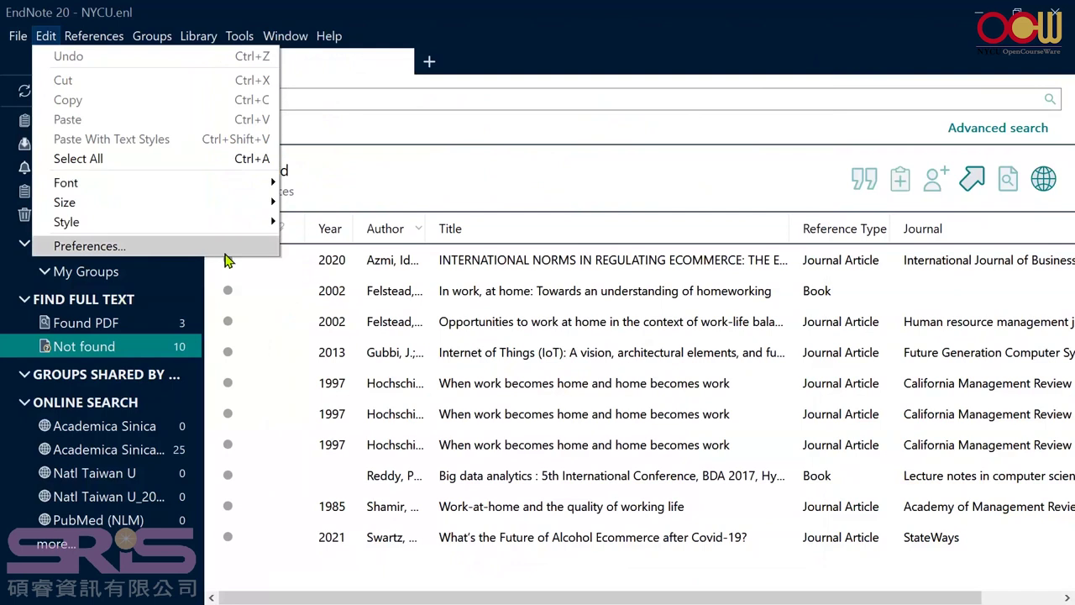
pyautogui.click(84, 245)
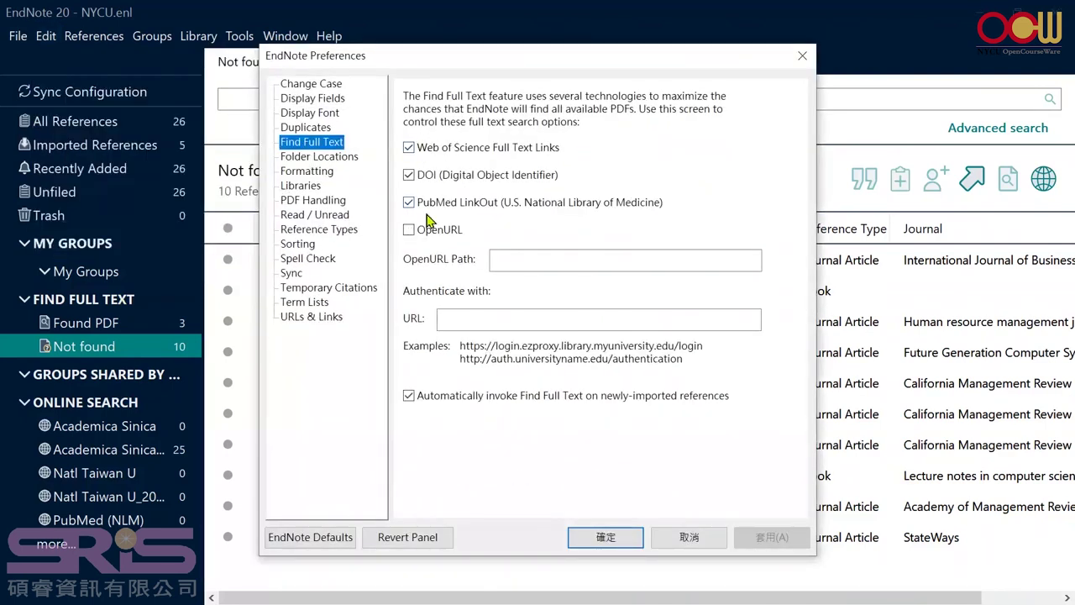
pyautogui.click(424, 236)
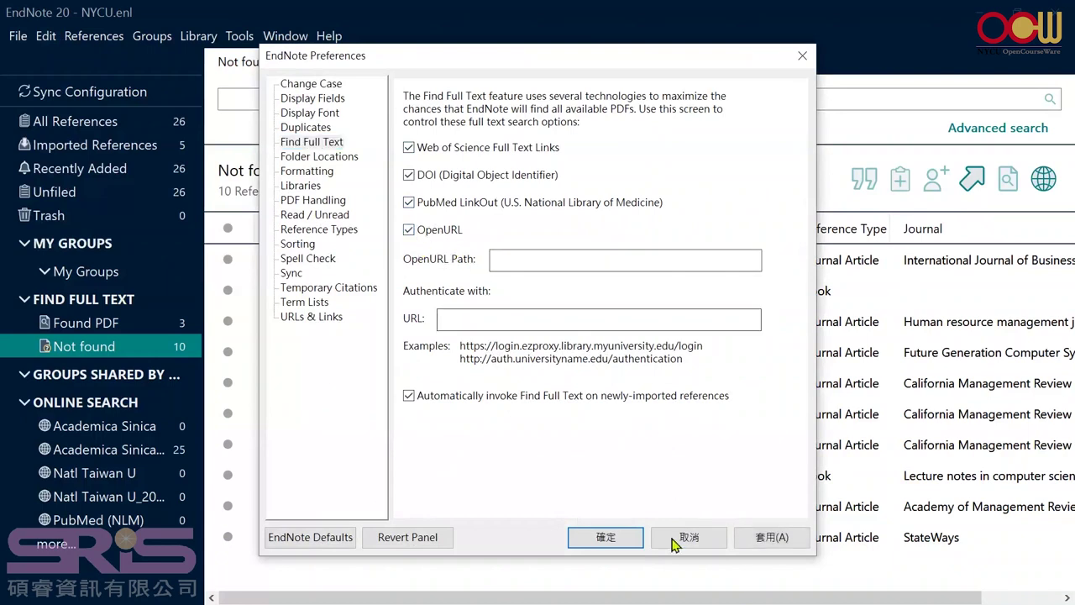
pyautogui.click(631, 542)
# Duplicate the five consecutive references from "In work, at home: Towards an understanding of homeworking" to "Internet of Things (IoT)" within All References.
pyautogui.click(473, 479)
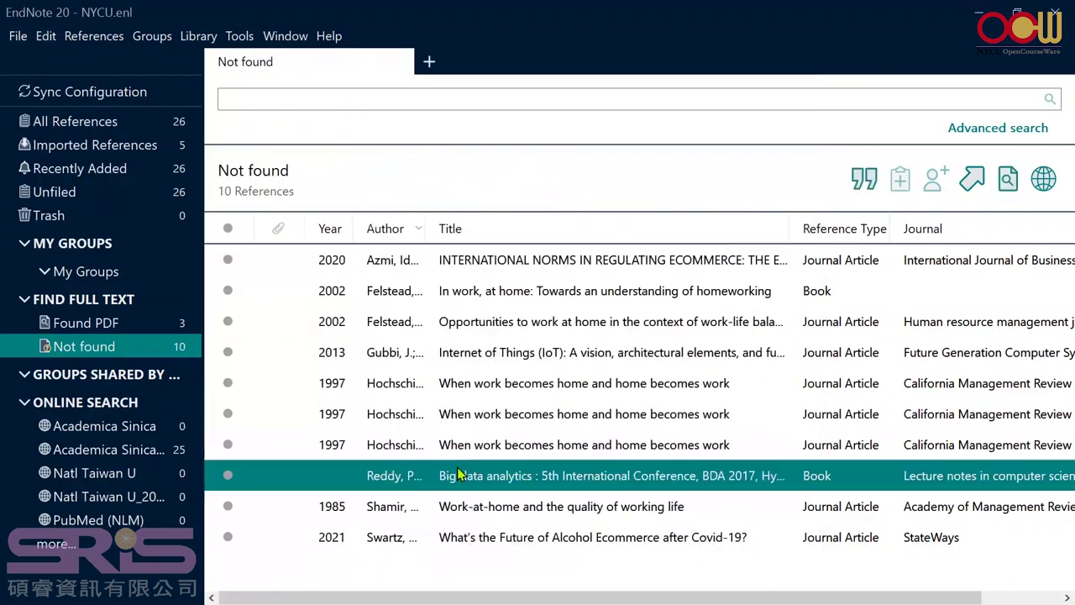
pyautogui.click(316, 395)
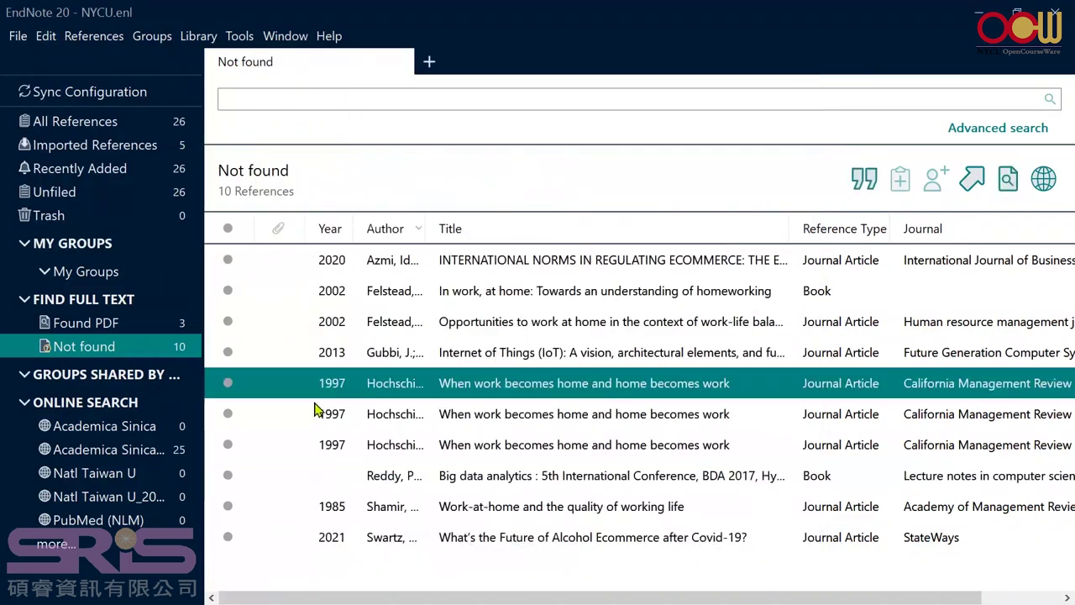
pyautogui.click(127, 123)
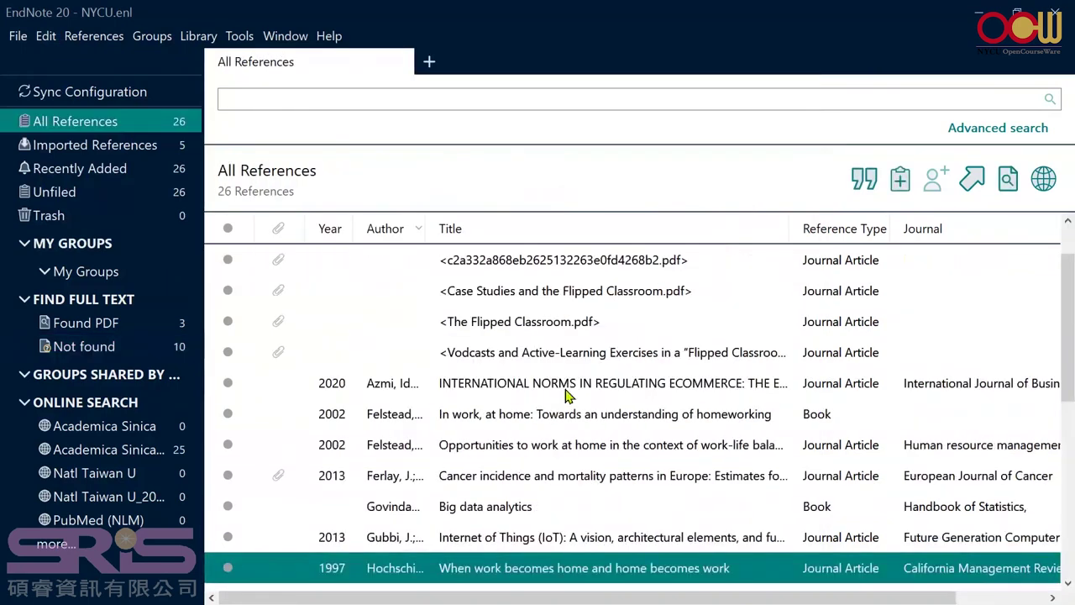
pyautogui.click(498, 425)
pyautogui.keyDown('shift'); pyautogui.click(520, 548); pyautogui.keyUp('shift')
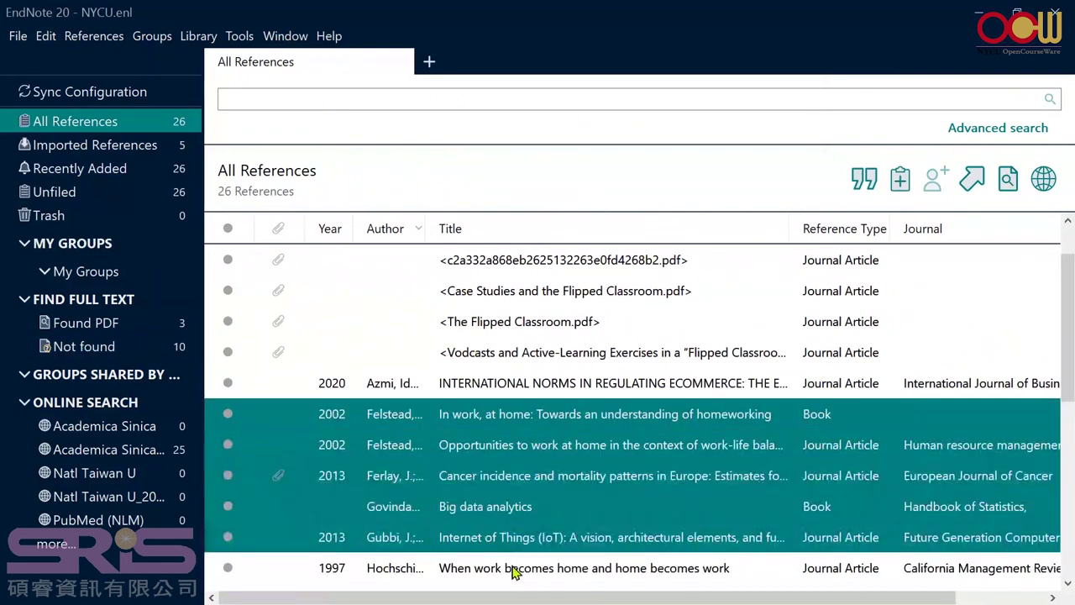
pyautogui.hotkey('ctrl', 'c')
pyautogui.hotkey('ctrl', 'v')
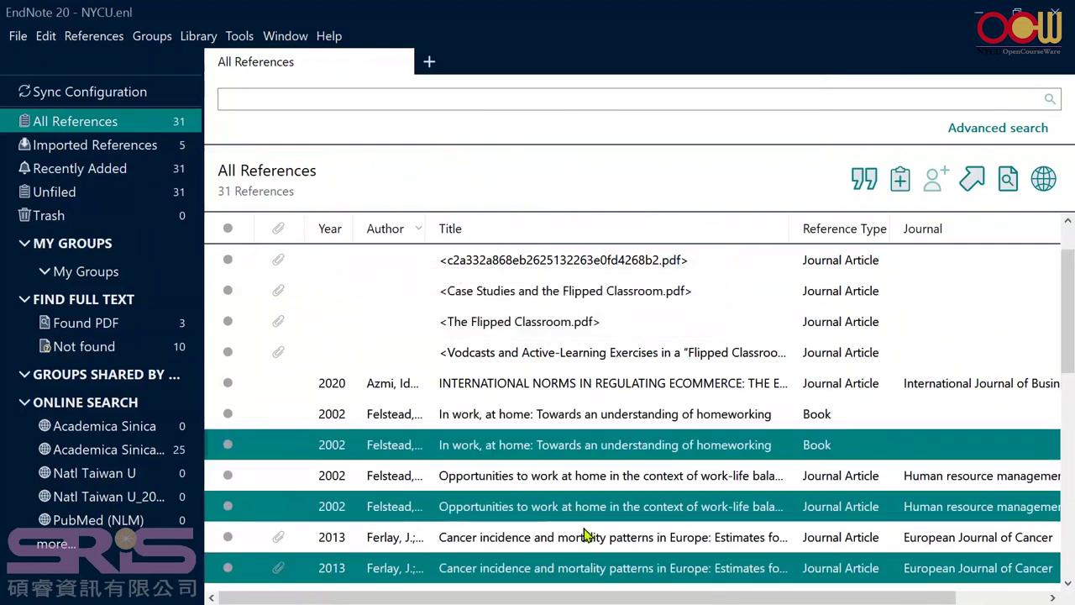
pyautogui.click(691, 416)
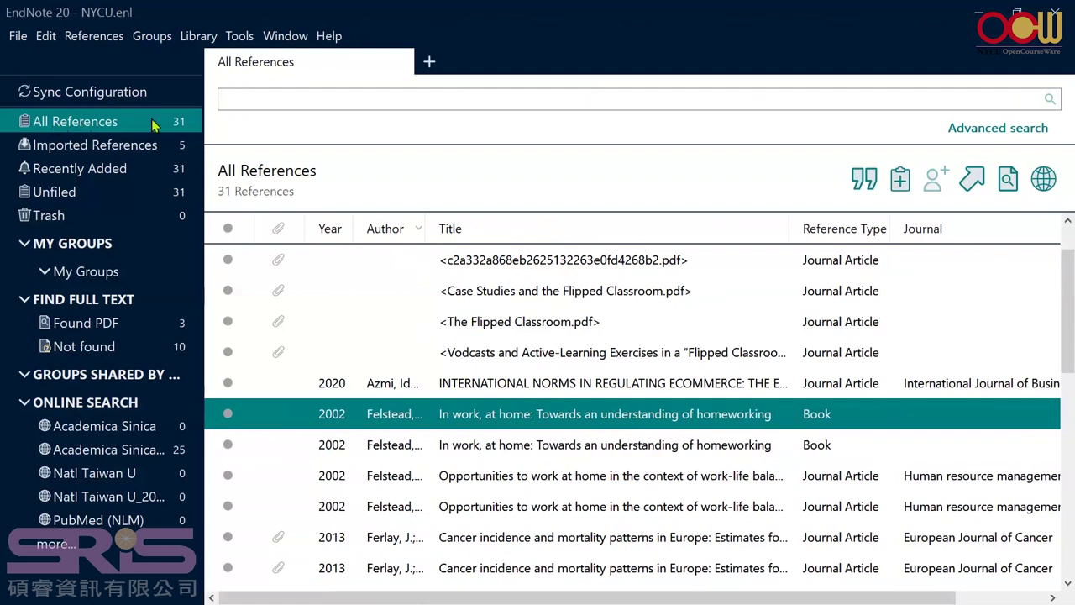
# Find duplicates in All References, keep record #16 of "Case Studies and the Flipped Classroom", and end the pairwise comparison.
pyautogui.click(202, 39)
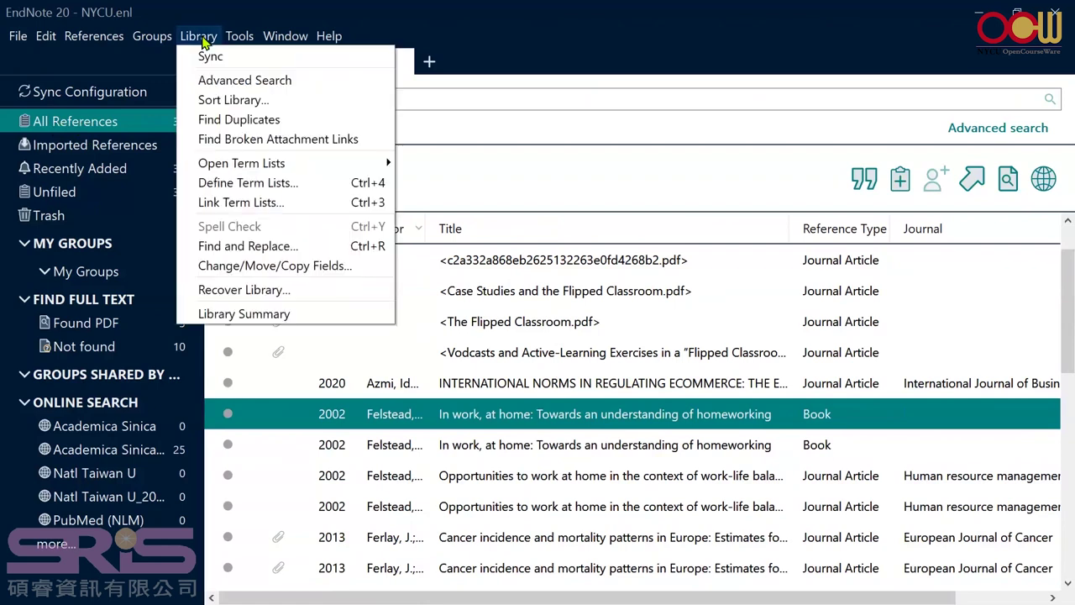
pyautogui.click(212, 121)
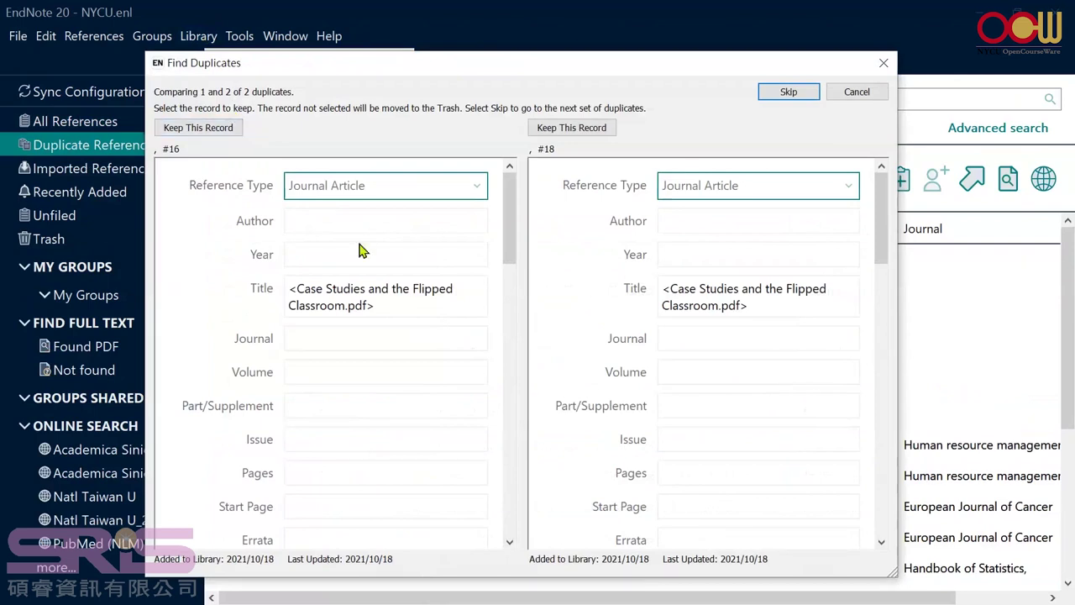
pyautogui.scroll(-10, 498, 304)
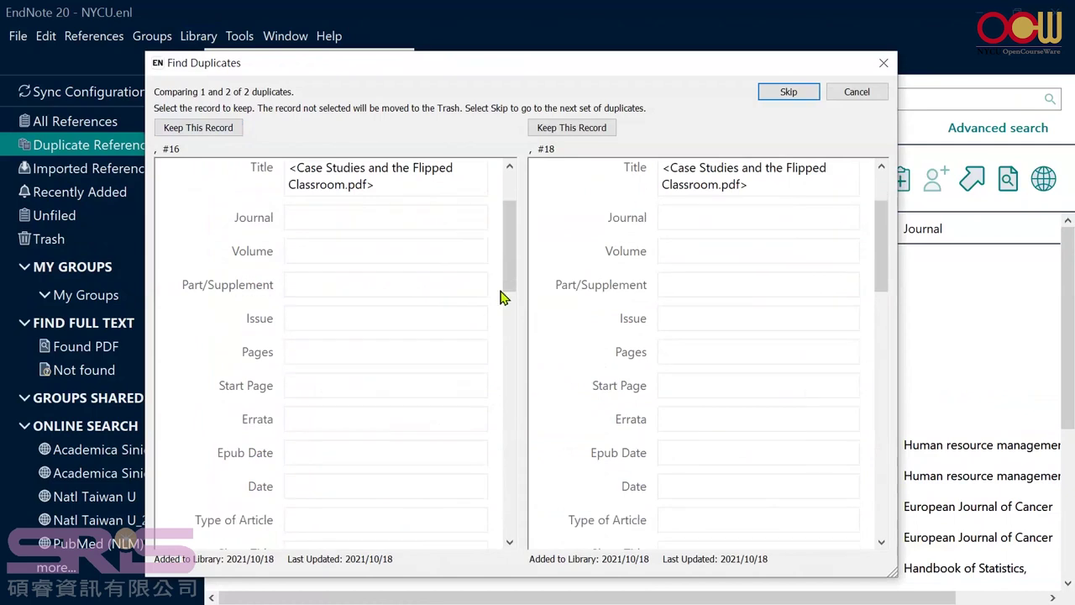
pyautogui.scroll(-8, 497, 289)
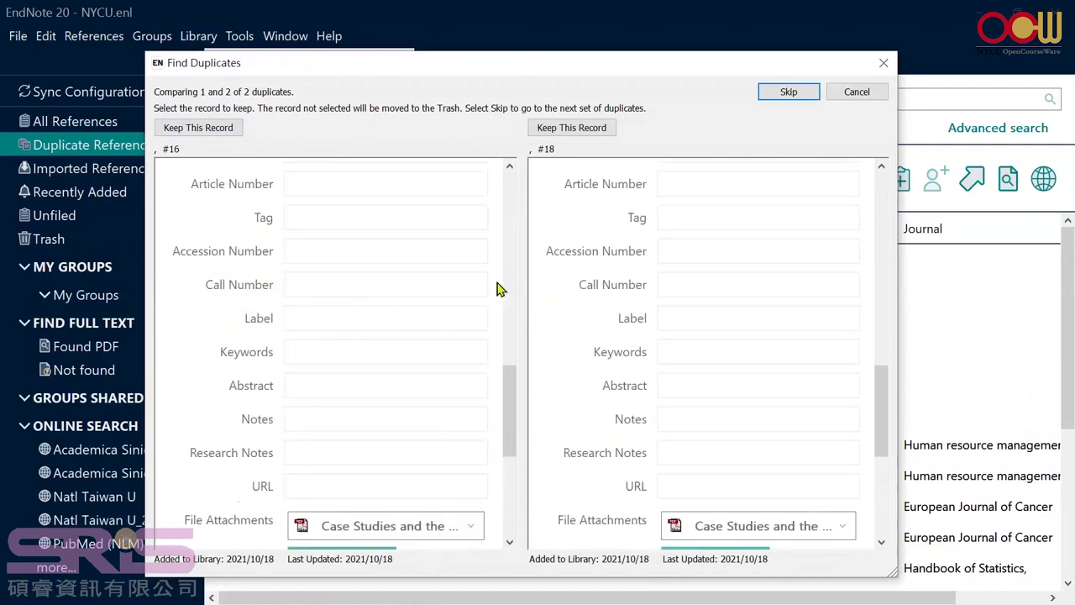
pyautogui.scroll(4, 495, 285)
pyautogui.scroll(7, 494, 285)
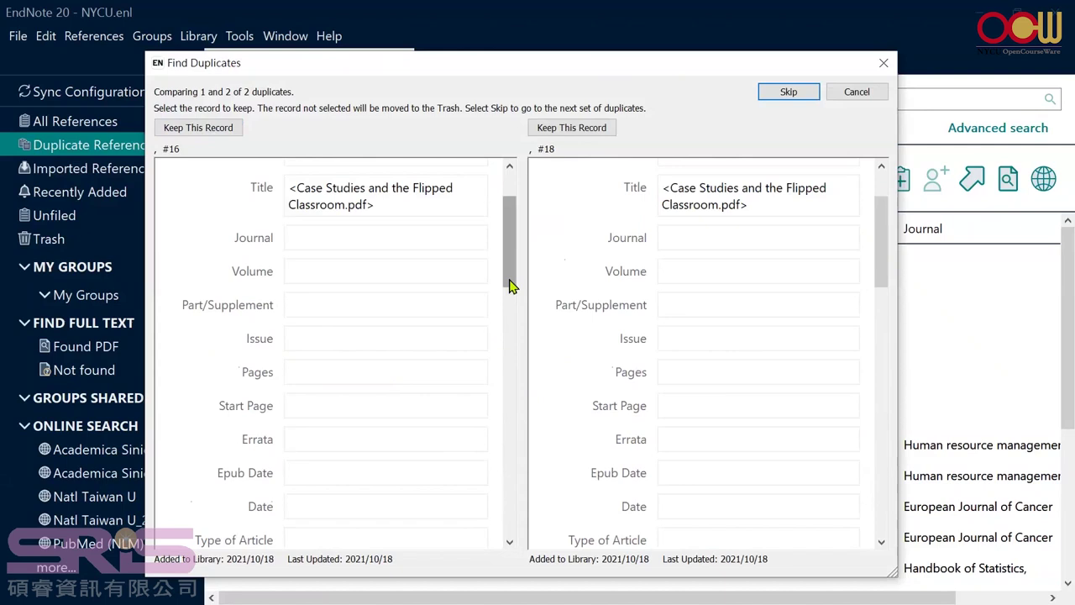
pyautogui.scroll(-1, 511, 285)
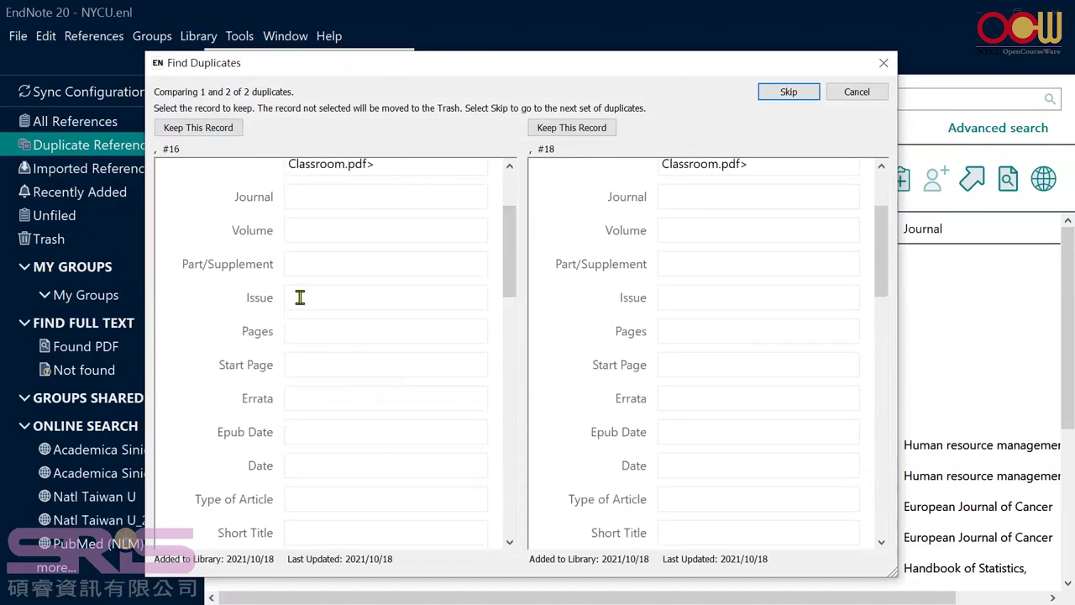
pyautogui.moveTo(508, 269); pyautogui.dragTo(528, 198)
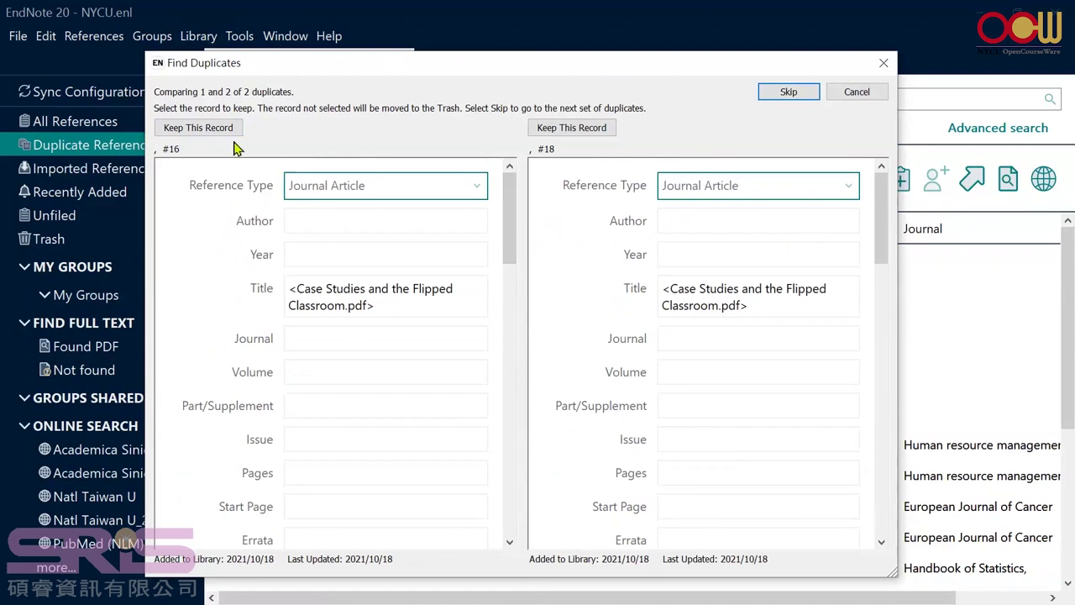
pyautogui.click(208, 132)
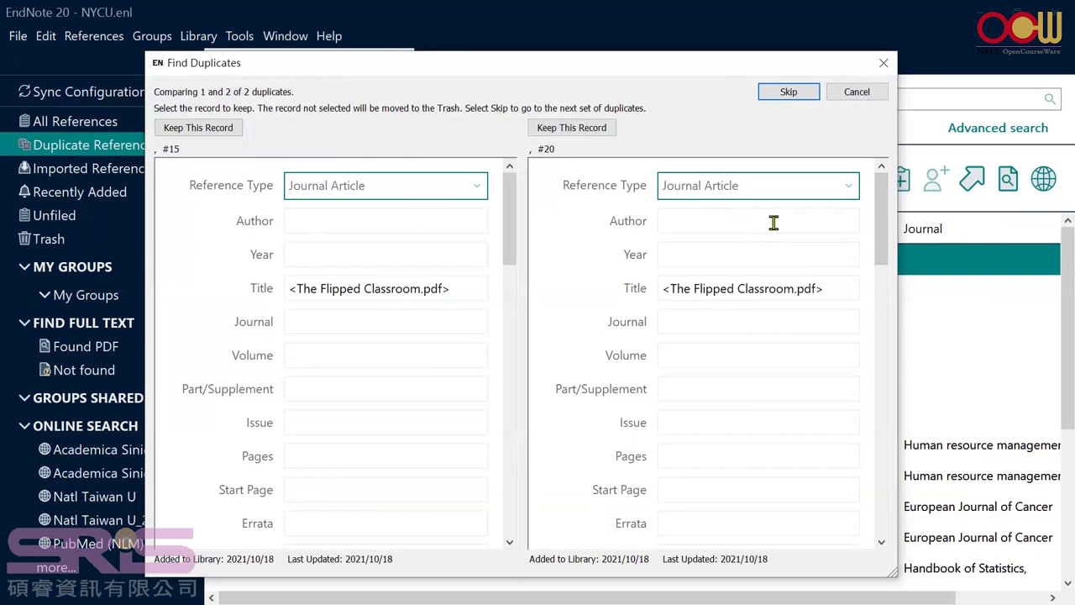
pyautogui.click(856, 94)
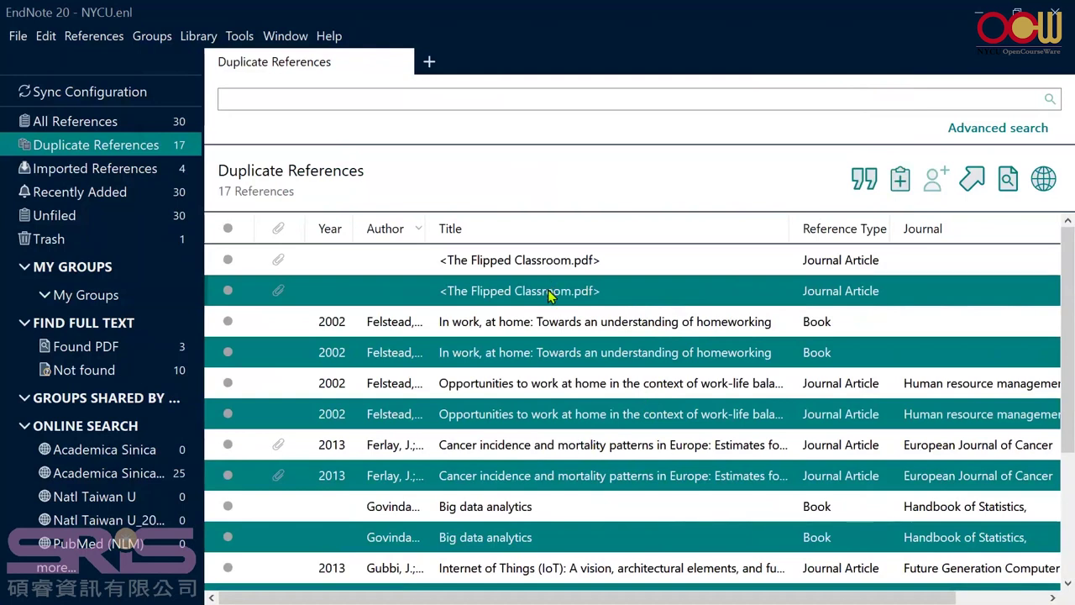
# Delete the preselected extra copies in the Duplicate References group, leaving one copy of each reference, including "Big data analytics".
pyautogui.scroll(-2, 518, 468)
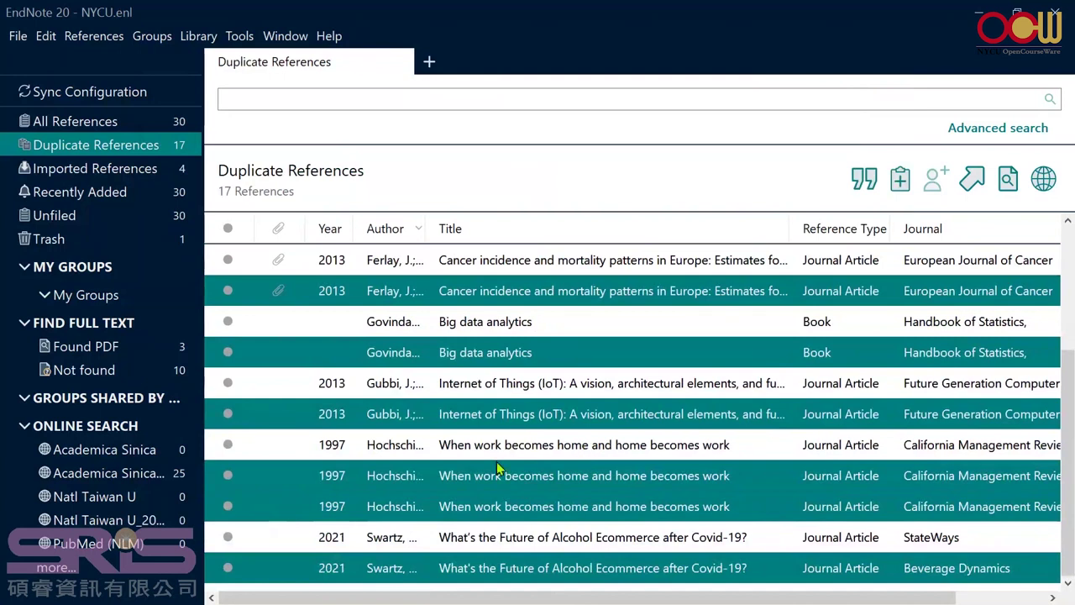
pyautogui.scroll(2, 487, 472)
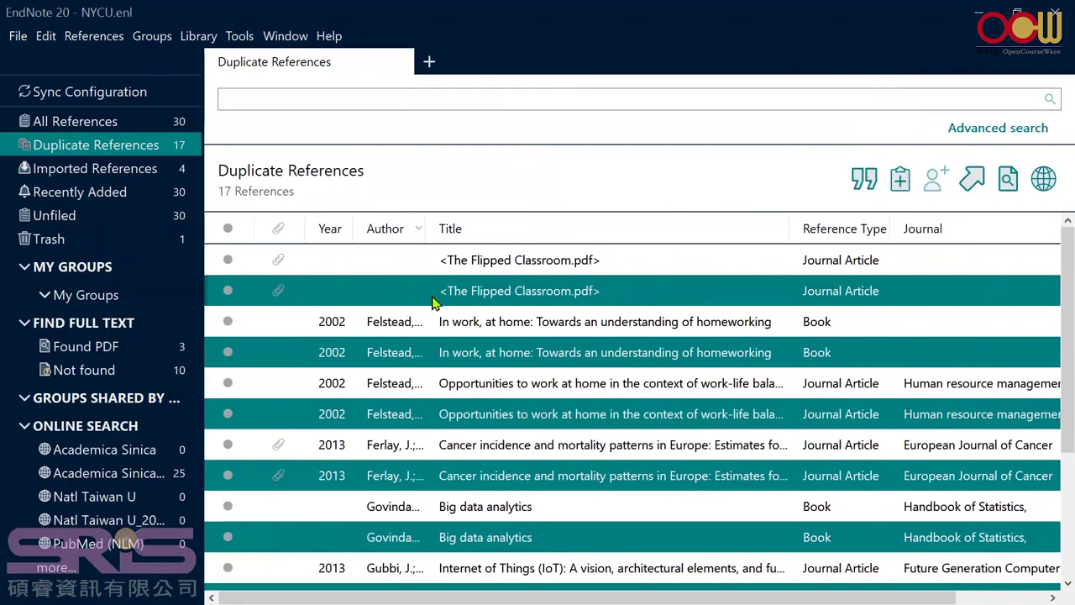
pyautogui.scroll(-2, 391, 460)
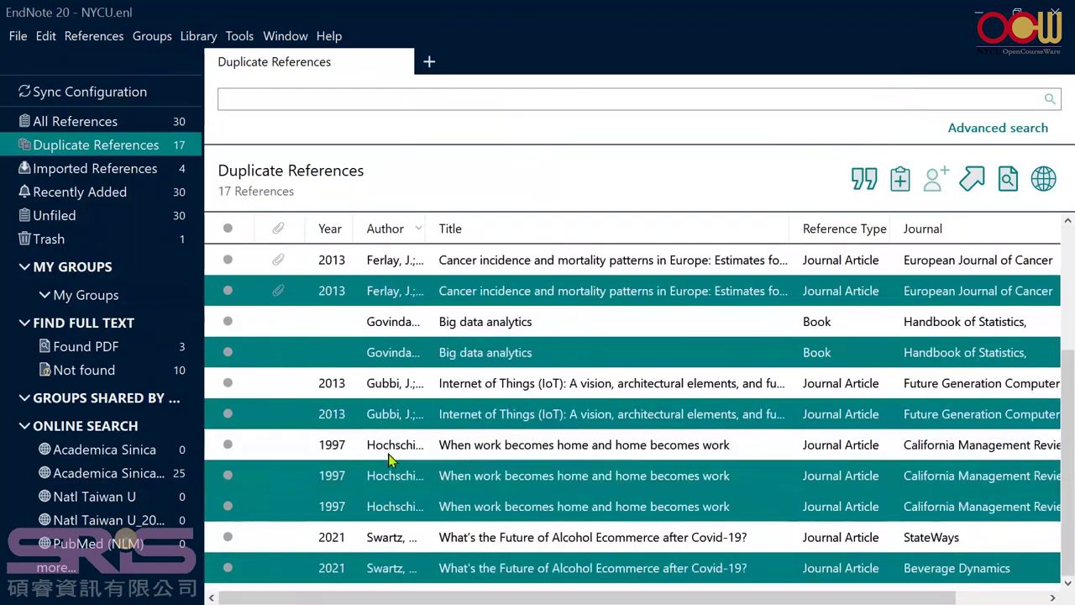
pyautogui.scroll(1, 390, 460)
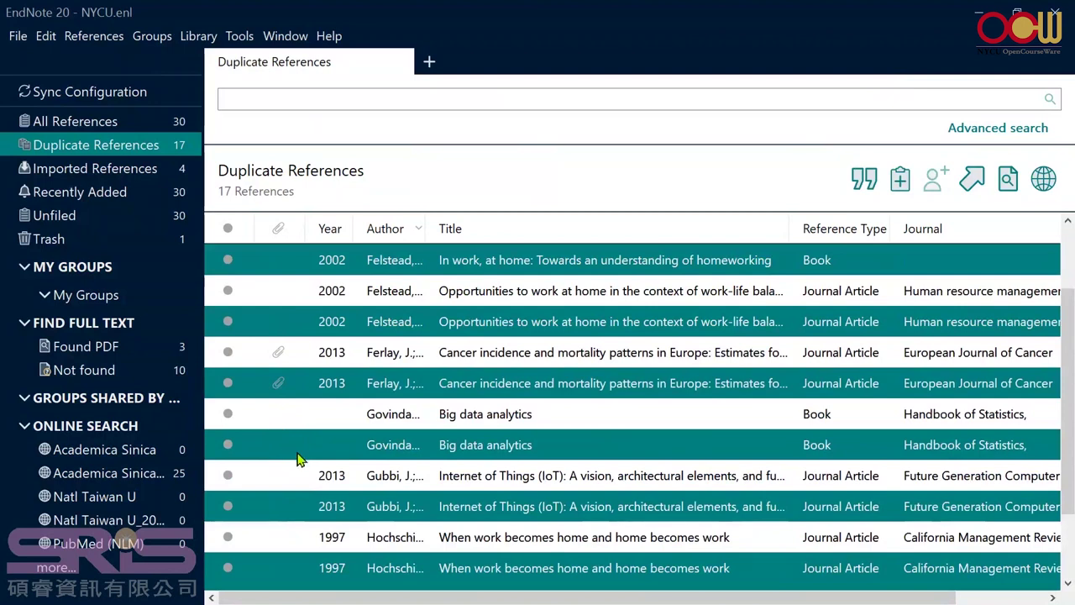
pyautogui.keyDown('ctrl'); pyautogui.click(308, 420); pyautogui.keyUp('ctrl')
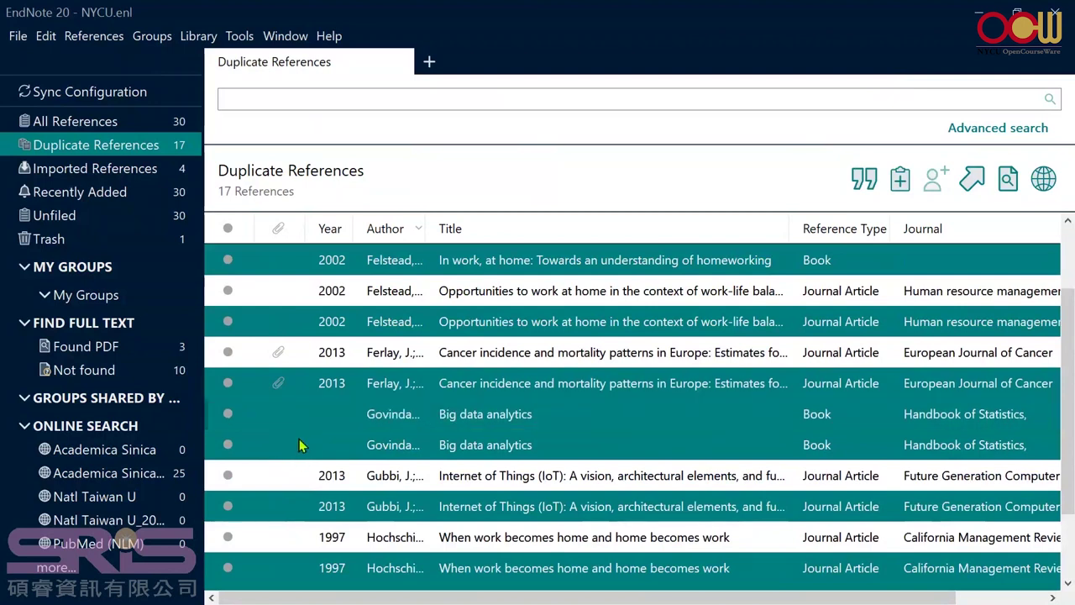
pyautogui.keyDown('ctrl'); pyautogui.click(301, 451); pyautogui.keyUp('ctrl')
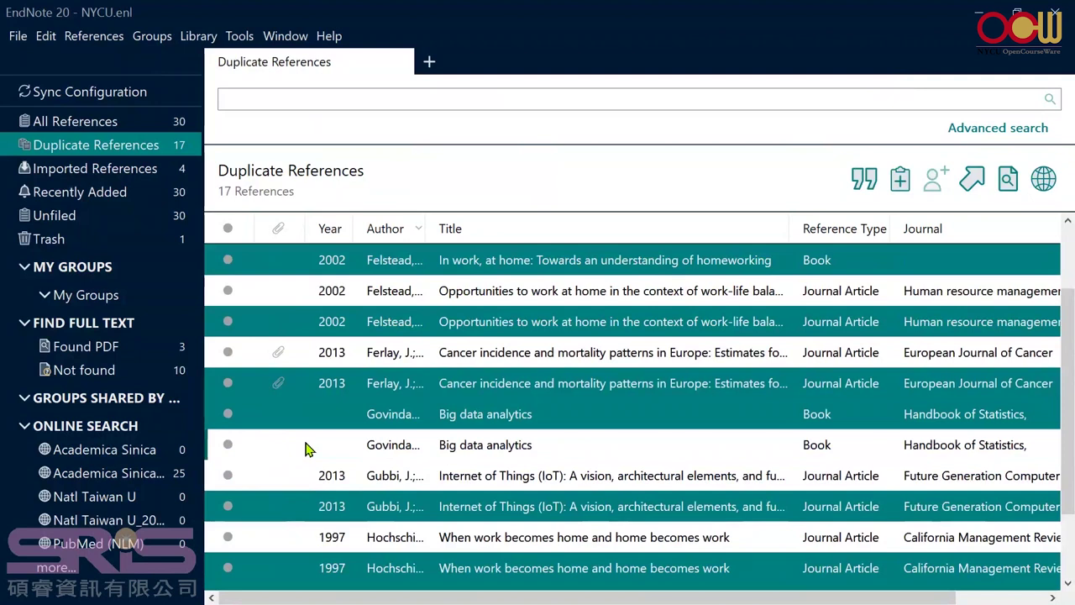
pyautogui.keyDown('ctrl'); pyautogui.click(299, 442); pyautogui.keyUp('ctrl')
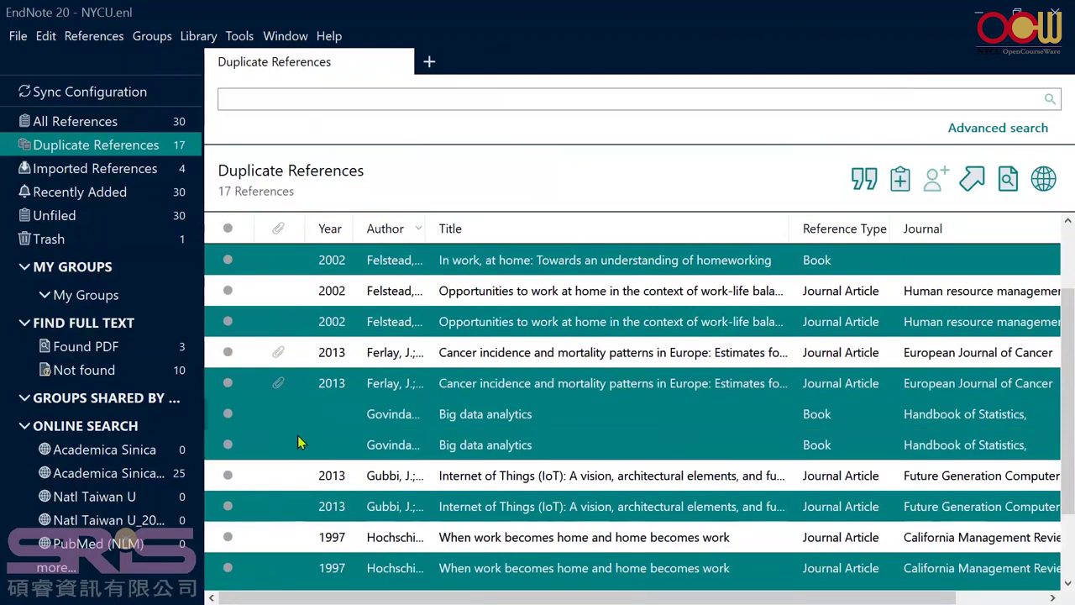
pyautogui.keyDown('ctrl'); pyautogui.click(304, 415); pyautogui.keyUp('ctrl')
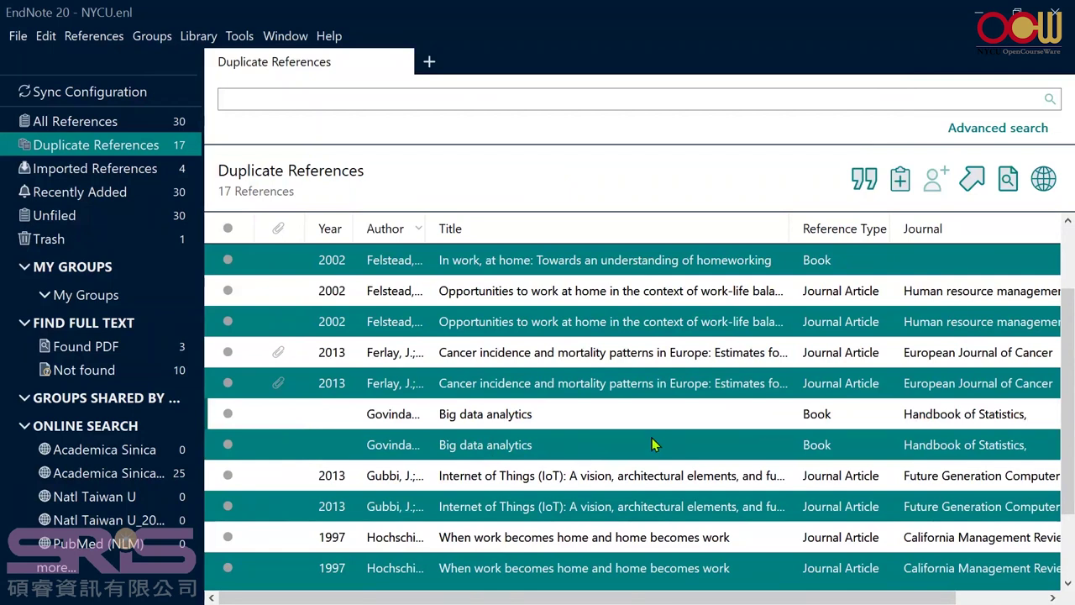
pyautogui.press('Delete')
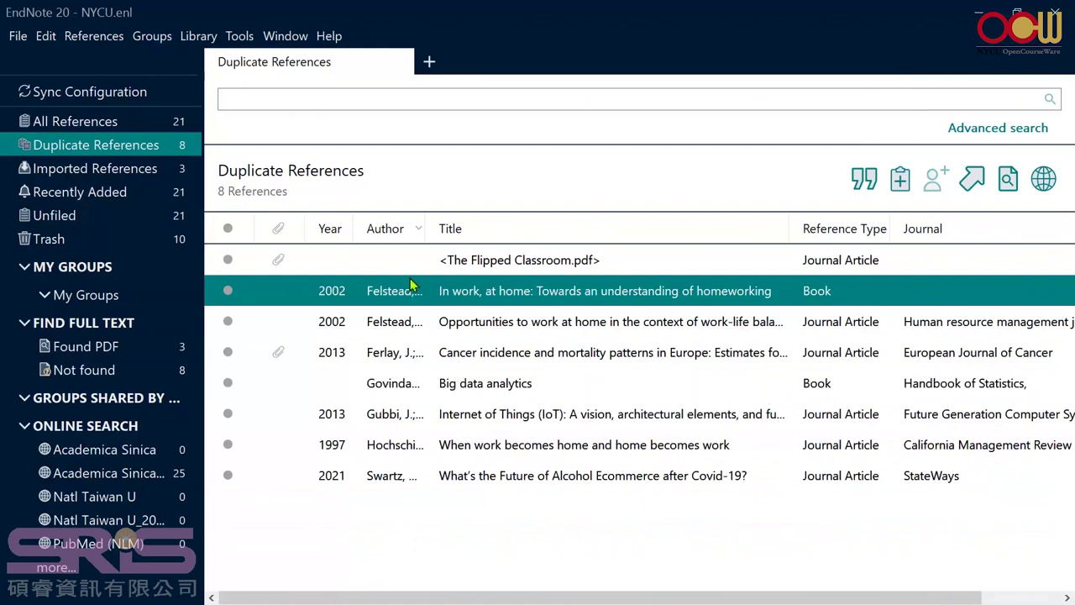
# Display All References, and switch to PowerPoint to present the "About Groups & Group sets" slide.
pyautogui.click(75, 126)
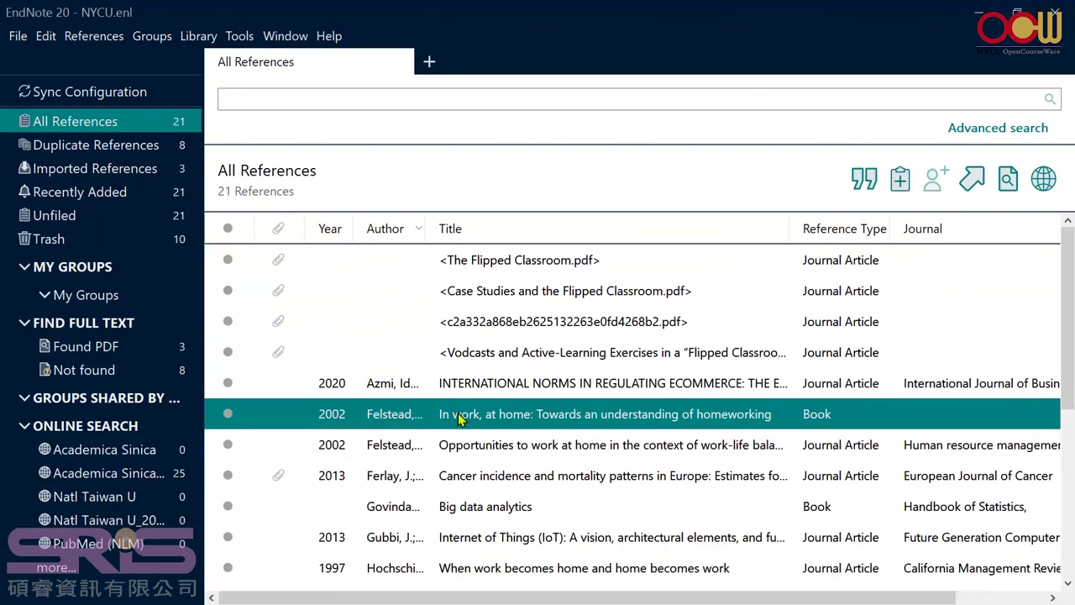
pyautogui.click(97, 301)
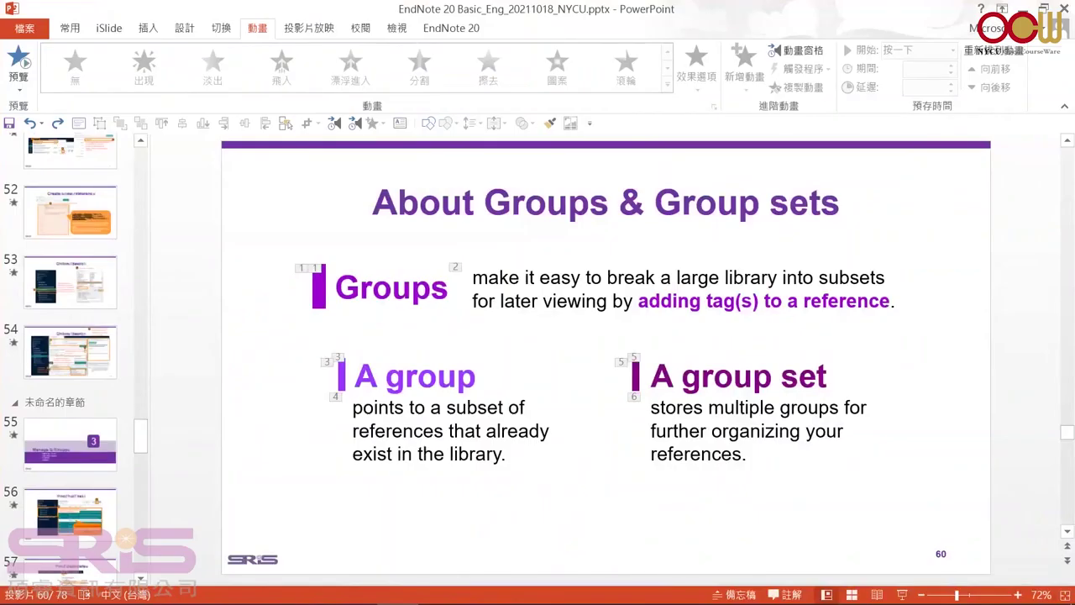
pyautogui.hotkey('shift', 'F5')
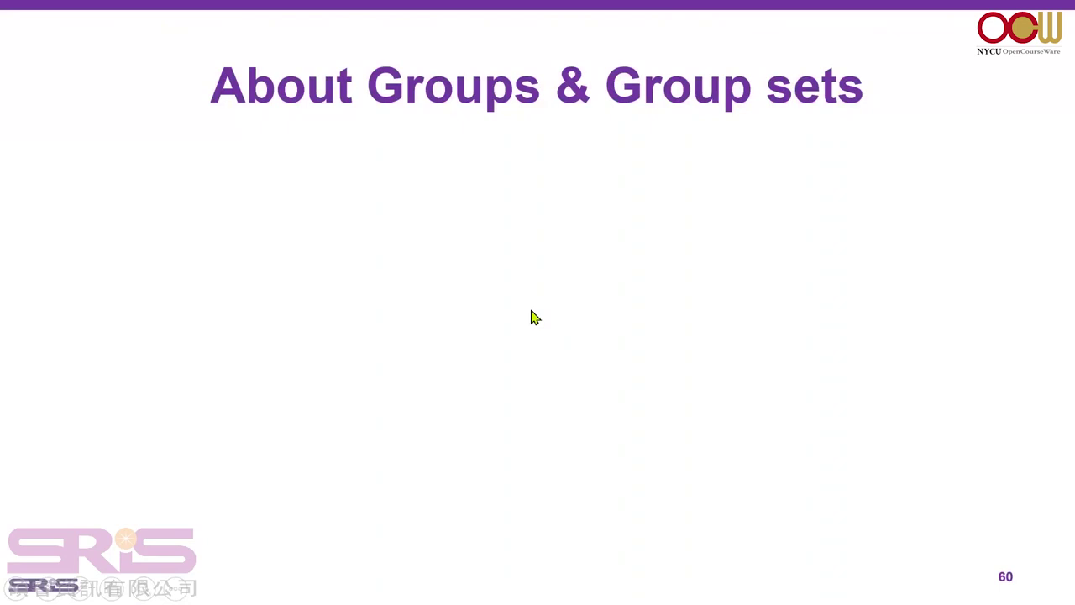
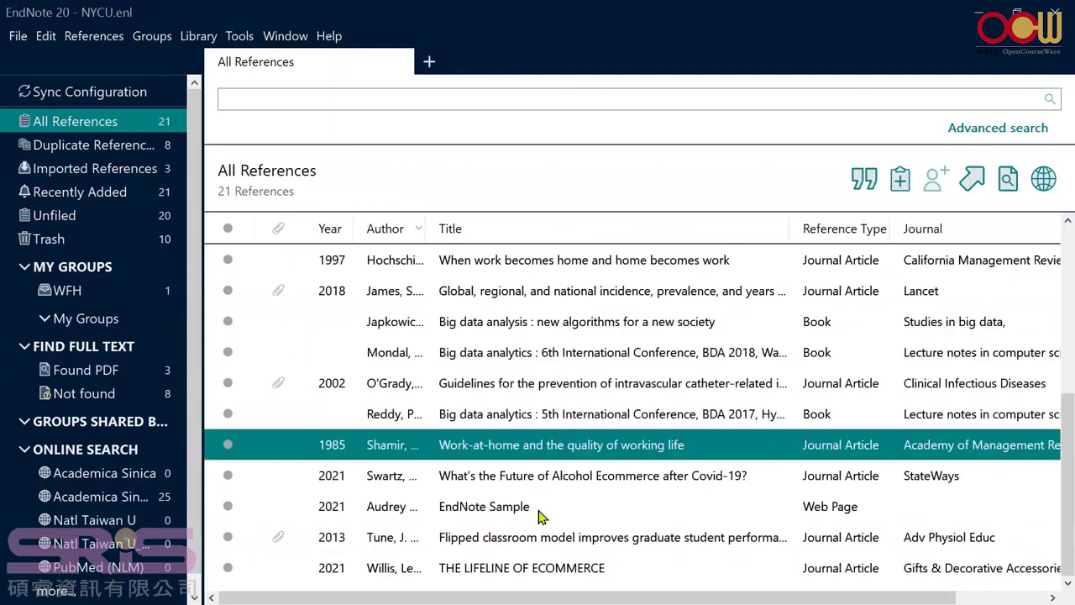
# Add the reference "In work, at home: Towards an understanding of homeworking" to the WFH group in EndNote.
pyautogui.scroll(2, 540, 516)
pyautogui.click(470, 299)
pyautogui.moveTo(354, 296); pyautogui.dragTo(104, 287)
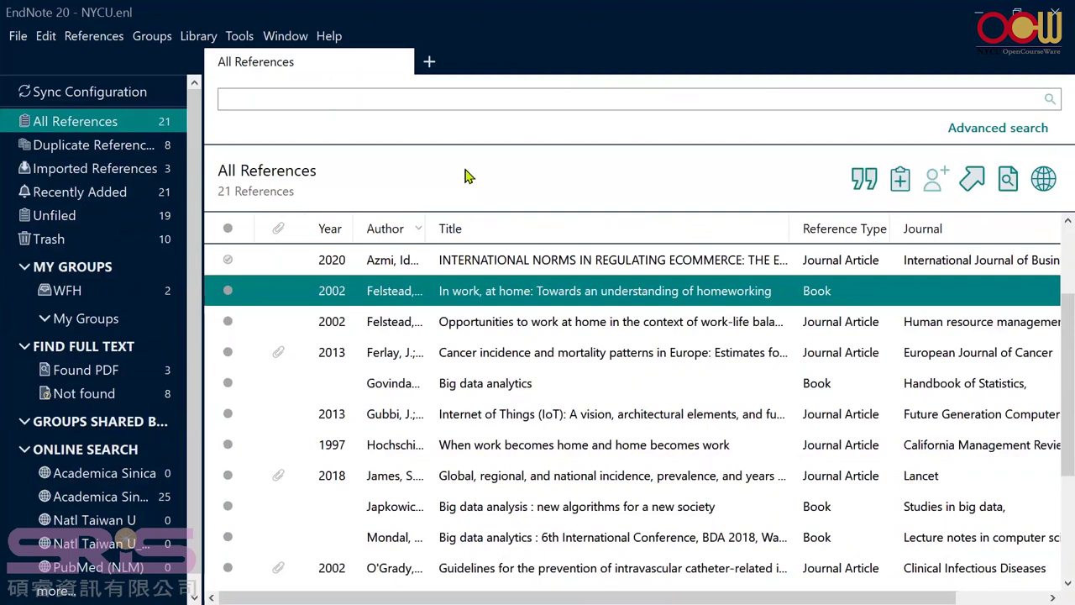
# Search All References for "work from home" and add all the resulting references to the WFH group.
pyautogui.click(342, 98)
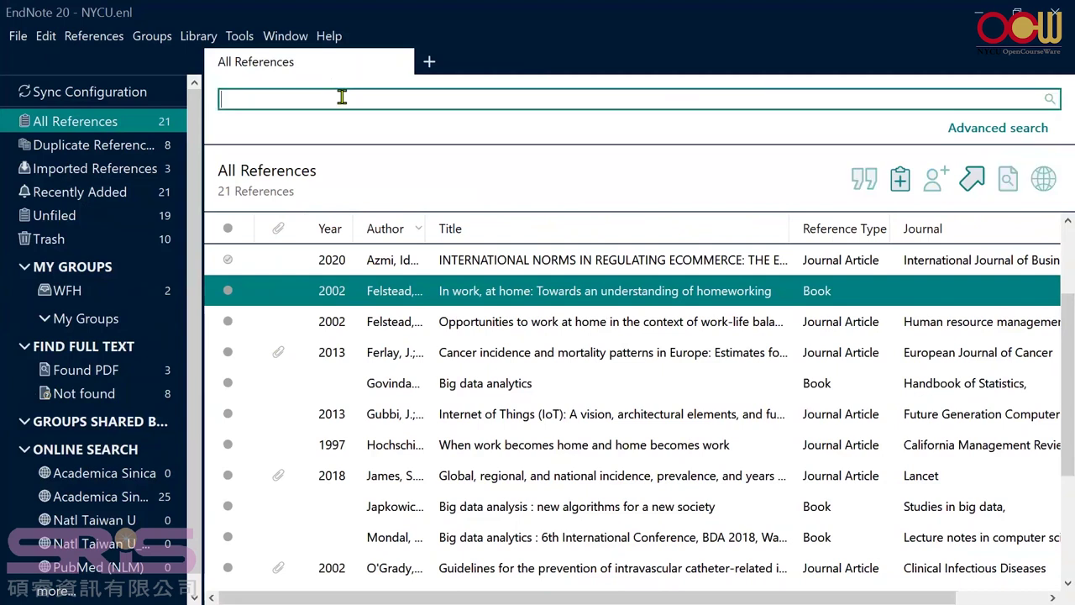
pyautogui.write('work from home')
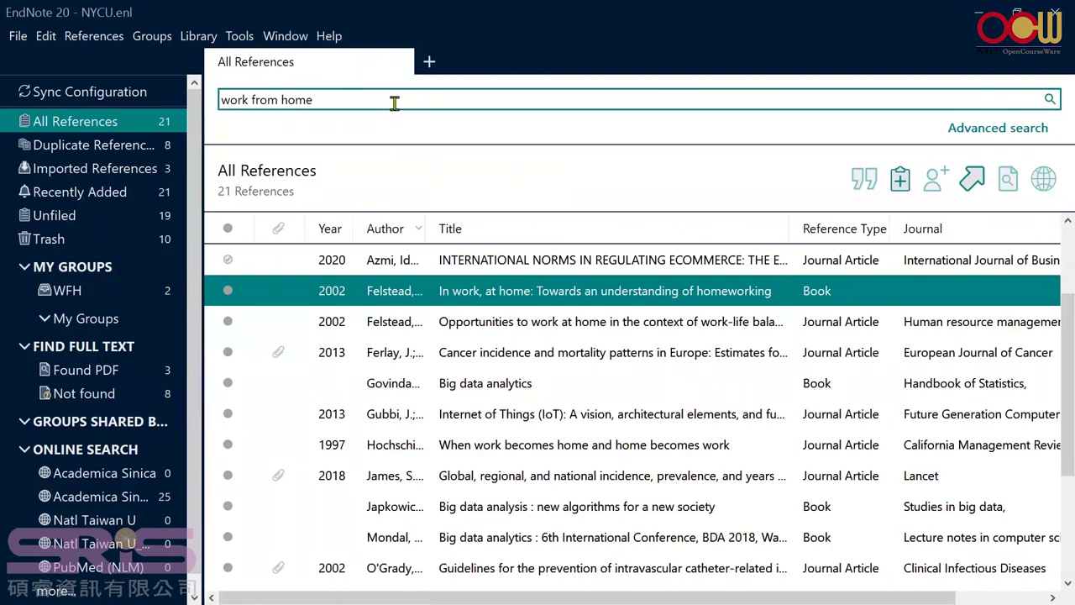
pyautogui.press('Return')
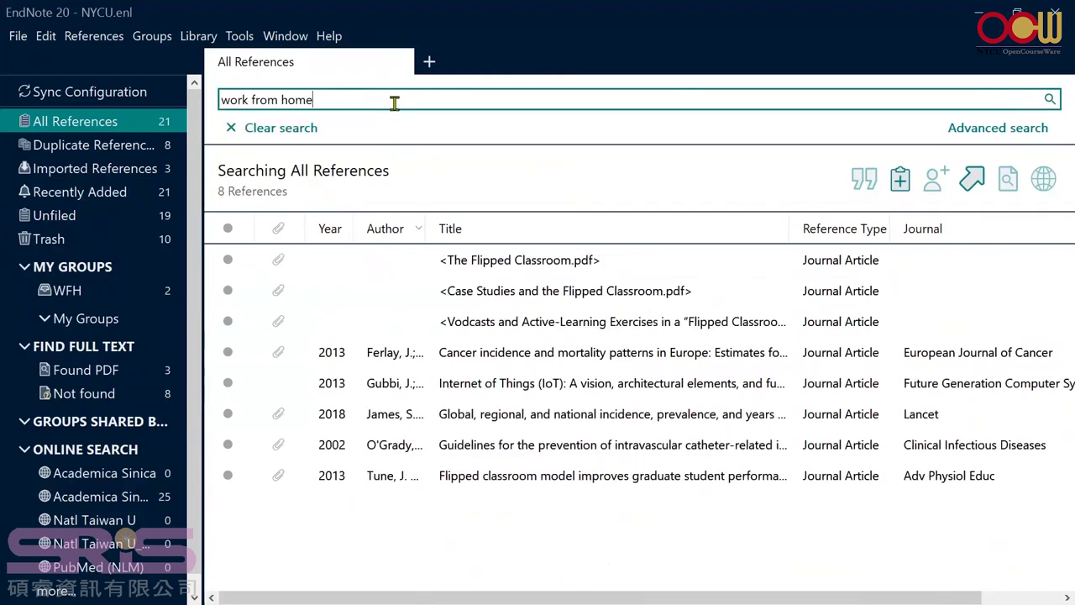
pyautogui.click(537, 544)
pyautogui.moveTo(537, 545); pyautogui.dragTo(380, 244)
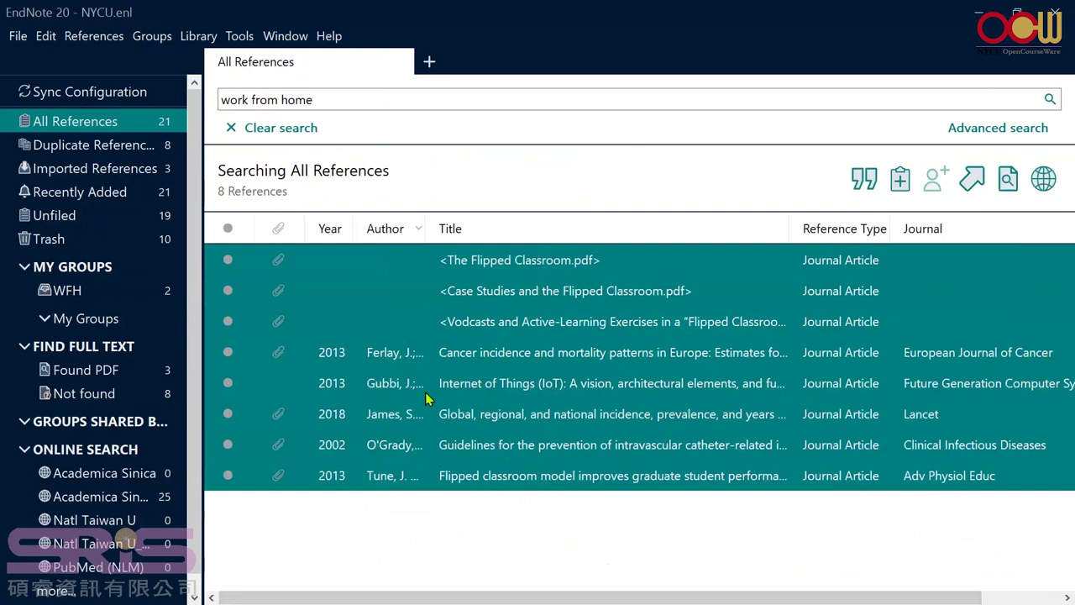
pyautogui.moveTo(380, 296); pyautogui.dragTo(76, 290)
pyautogui.click(411, 420)
pyautogui.click(418, 361)
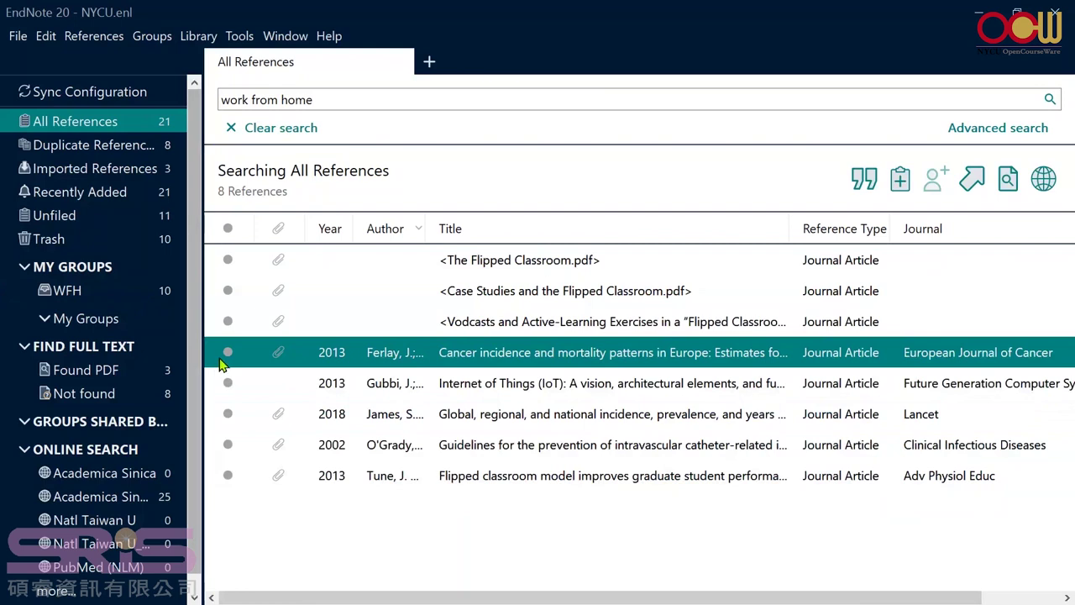
# Rename the My Groups group set as "Work Types".
pyautogui.click(88, 317)
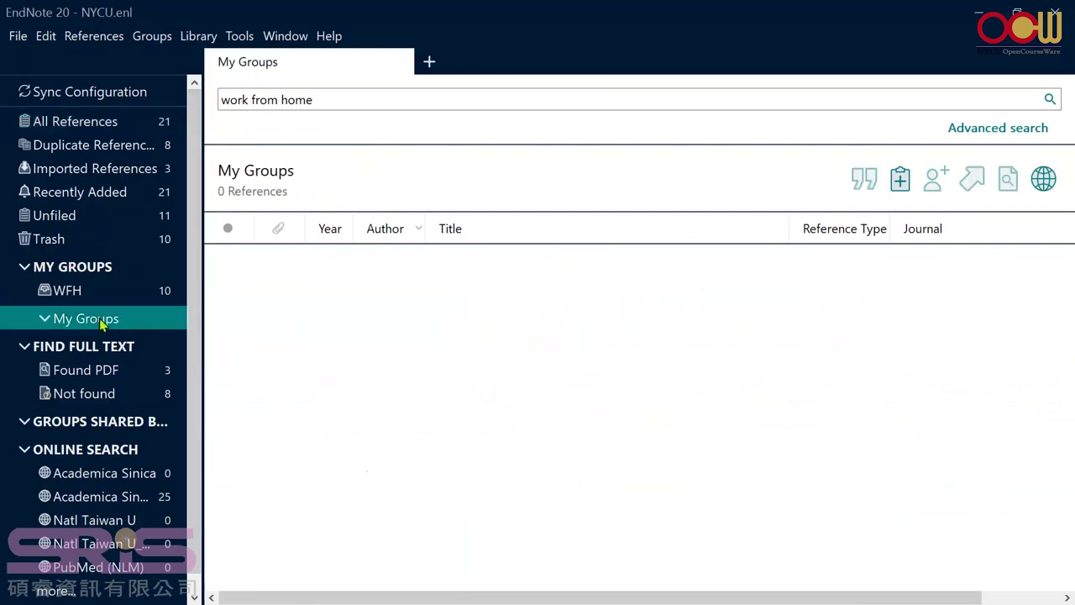
pyautogui.rightClick(99, 320)
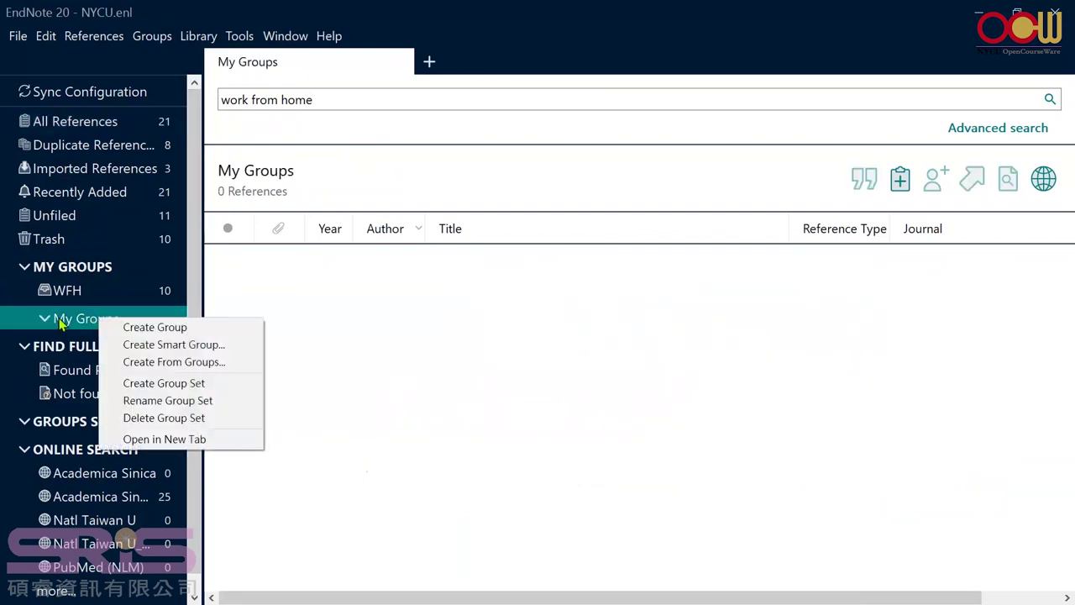
pyautogui.click(59, 322)
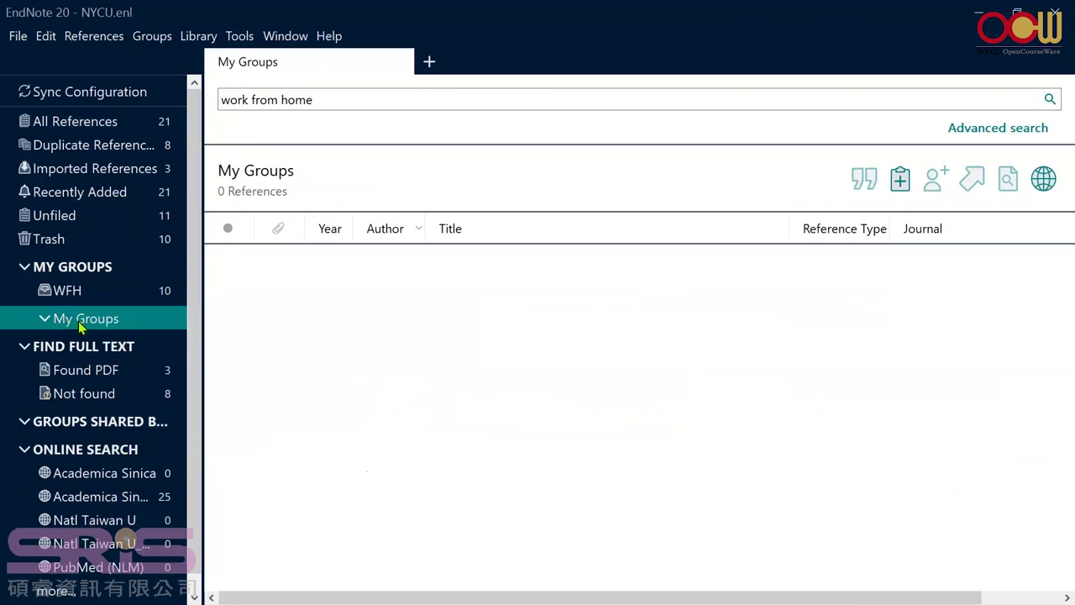
pyautogui.rightClick(80, 327)
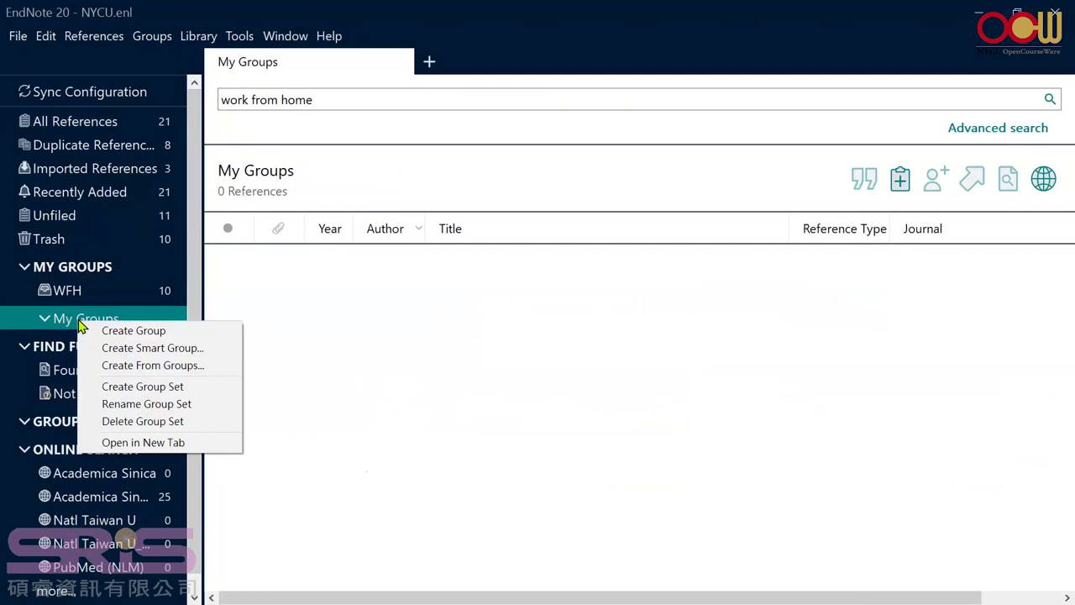
pyautogui.click(202, 411)
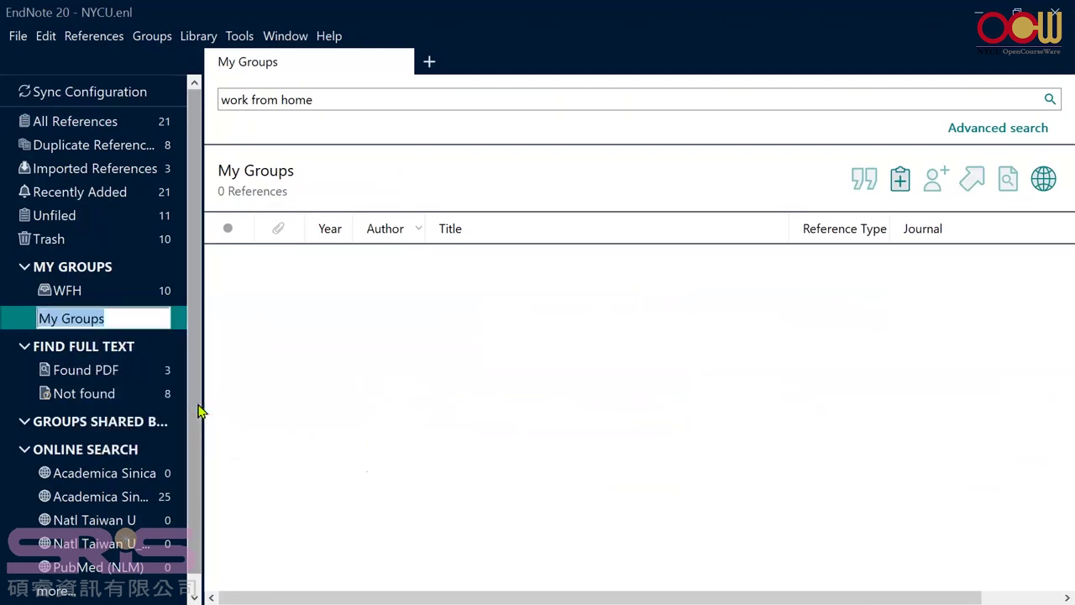
pyautogui.write('Work ')
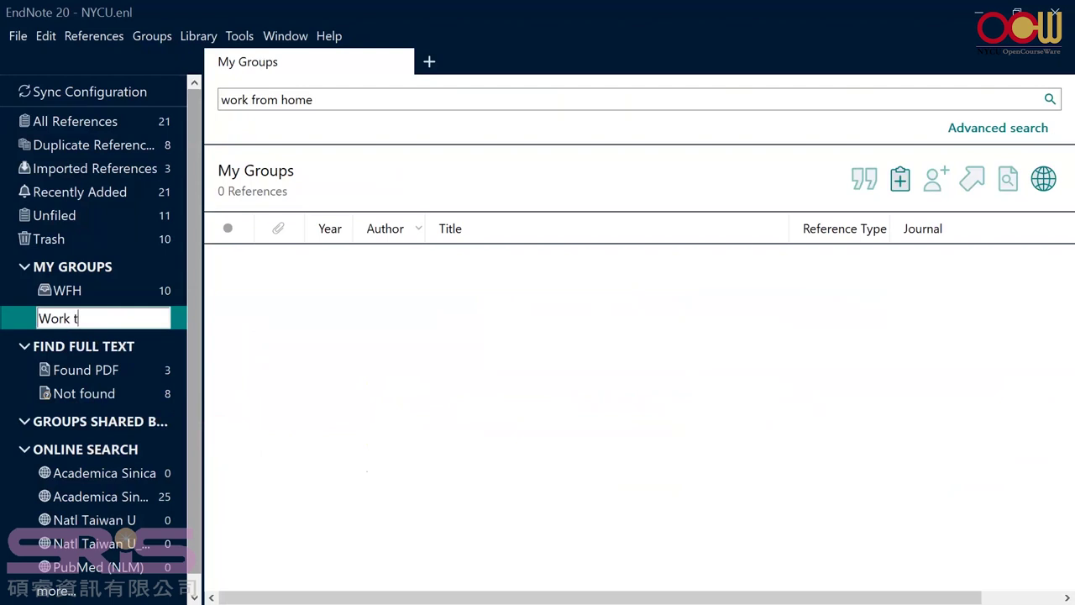
pyautogui.write('Types')
pyautogui.press('Return')
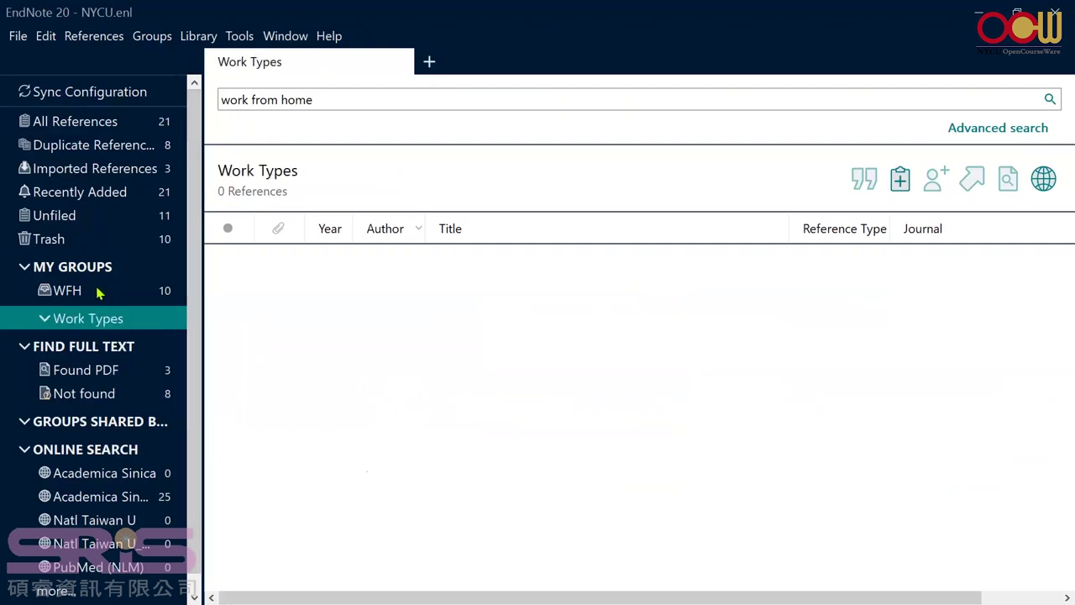
# Move the WFH group into the Work Types group set.
pyautogui.click(99, 291)
pyautogui.moveTo(145, 294); pyautogui.dragTo(142, 333)
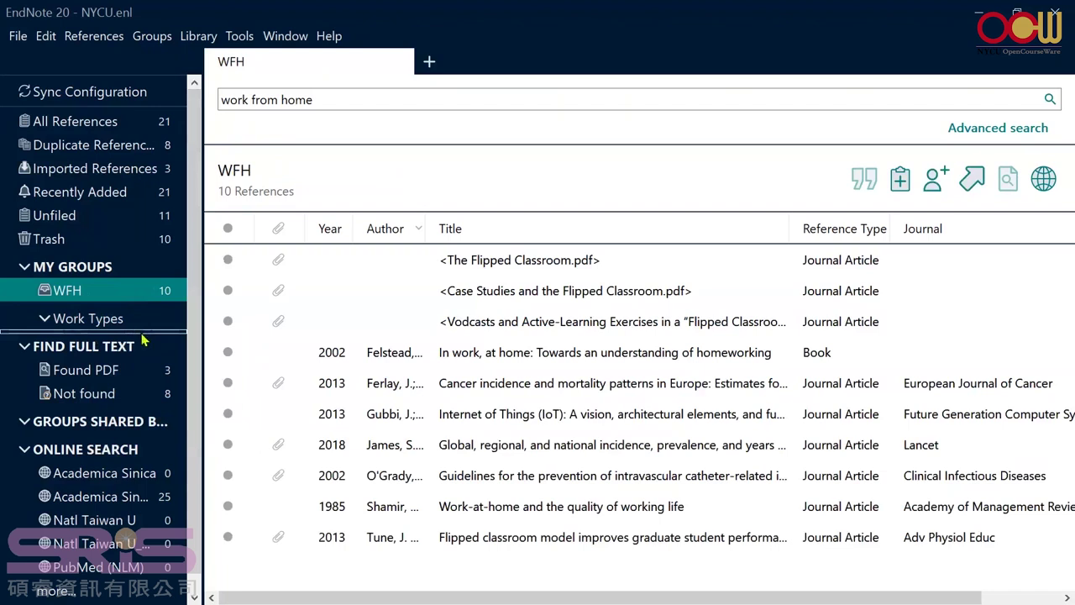
pyautogui.moveTo(140, 330); pyautogui.dragTo(140, 331)
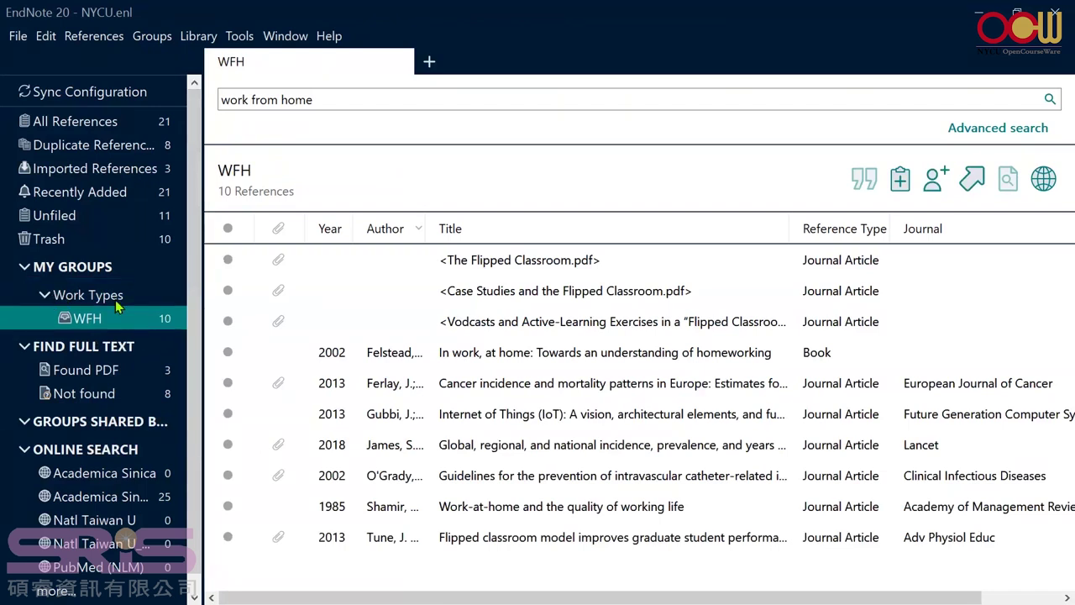
# Start a new smart group in the Work Types group set and name it "Smart Work from home".
pyautogui.rightClick(124, 317)
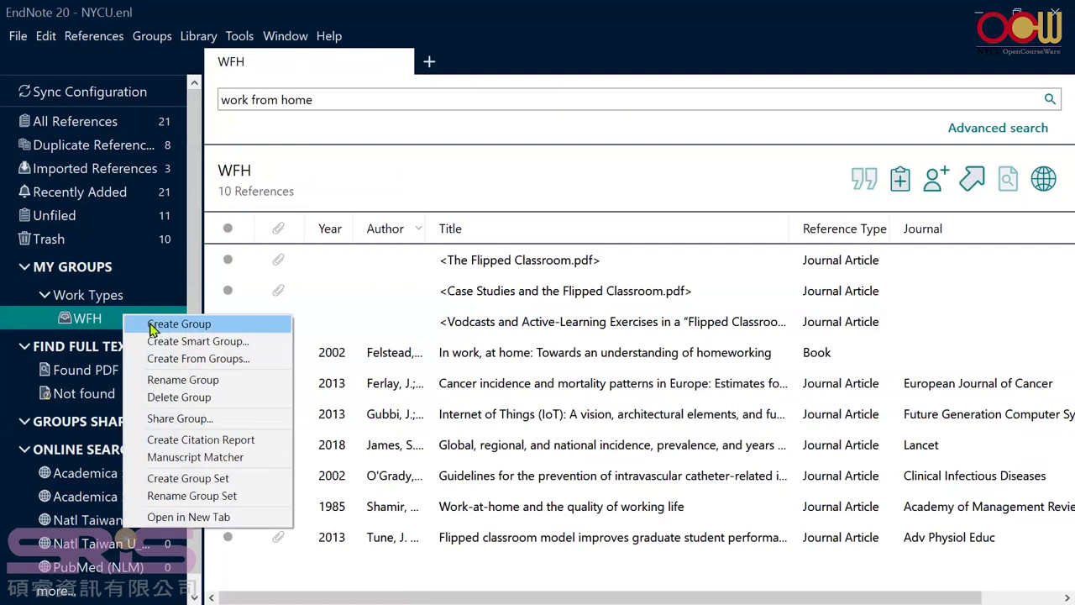
pyautogui.click(151, 324)
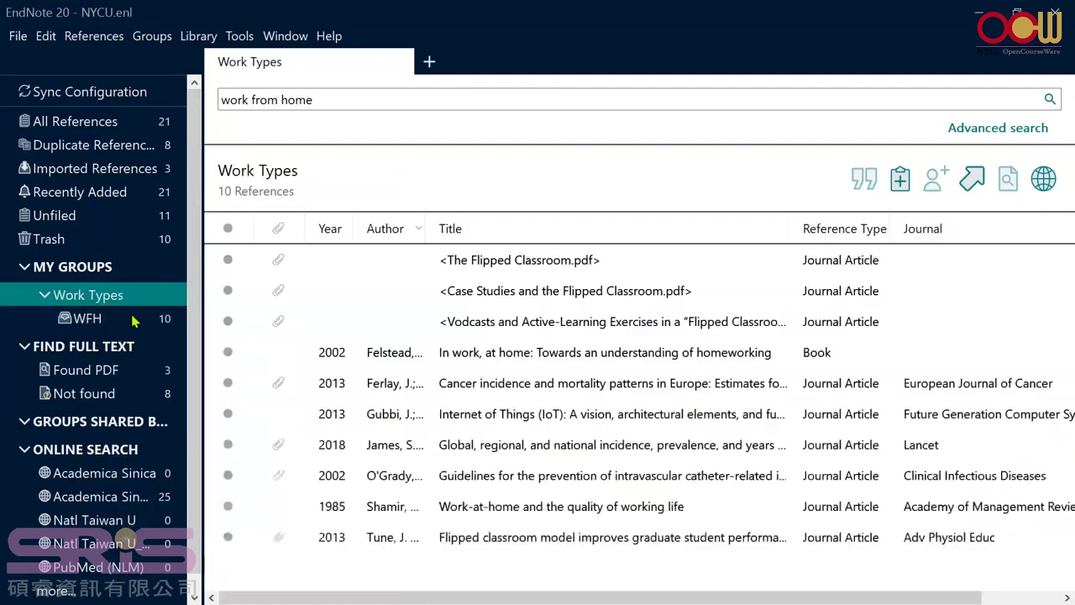
pyautogui.rightClick(133, 318)
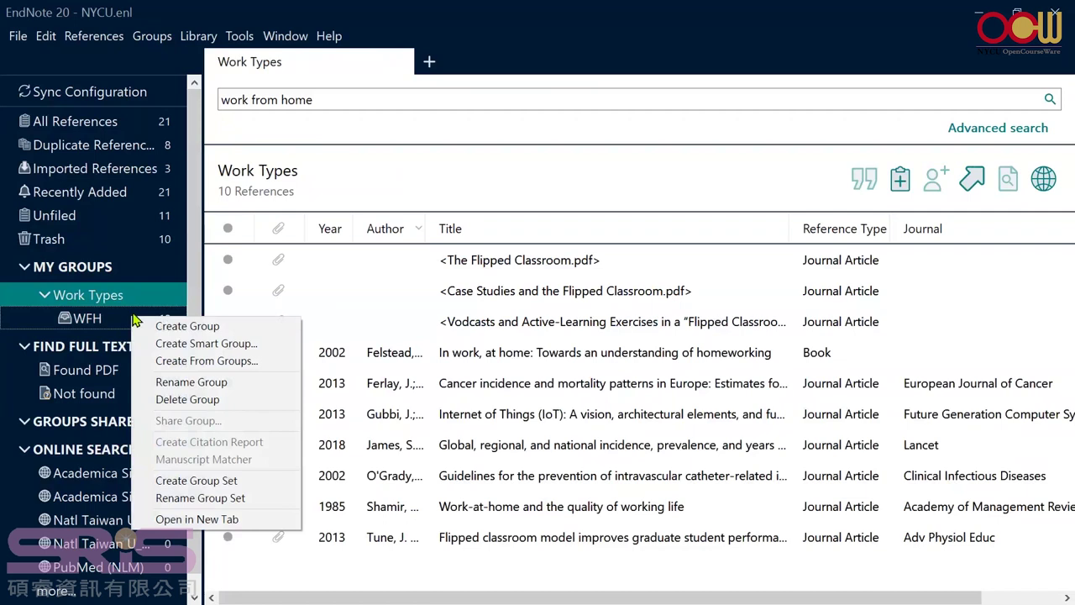
pyautogui.click(174, 352)
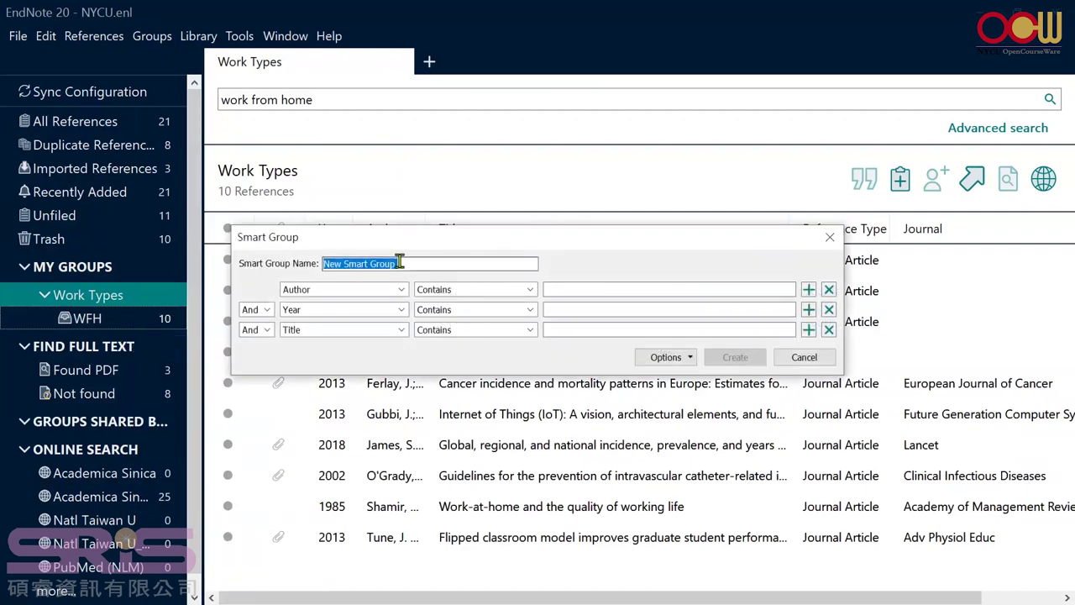
pyautogui.moveTo(343, 266); pyautogui.dragTo(284, 283)
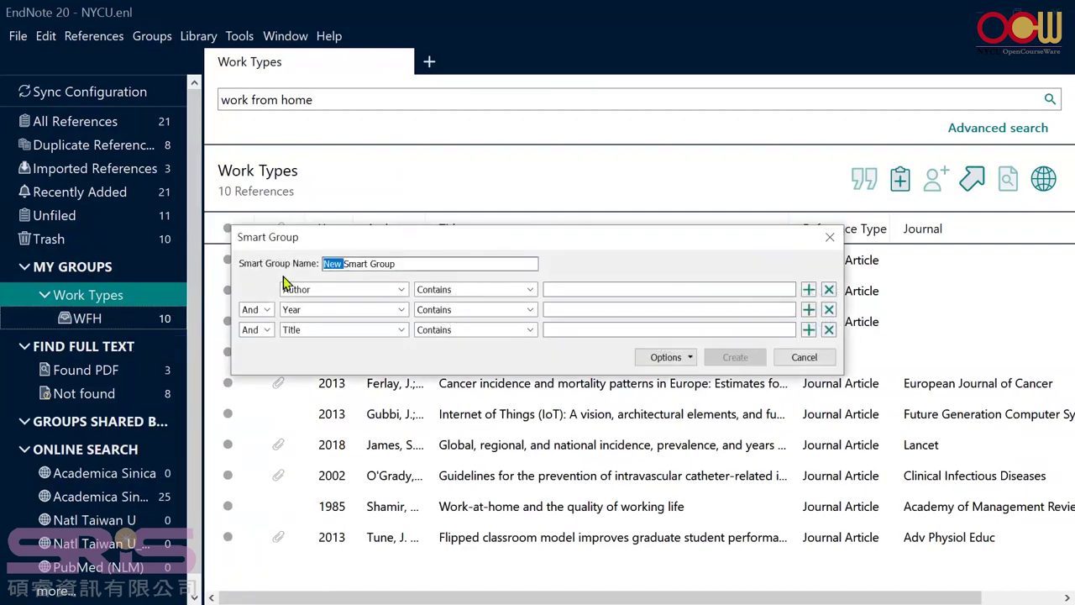
pyautogui.press('Delete')
pyautogui.doubleClick(361, 264)
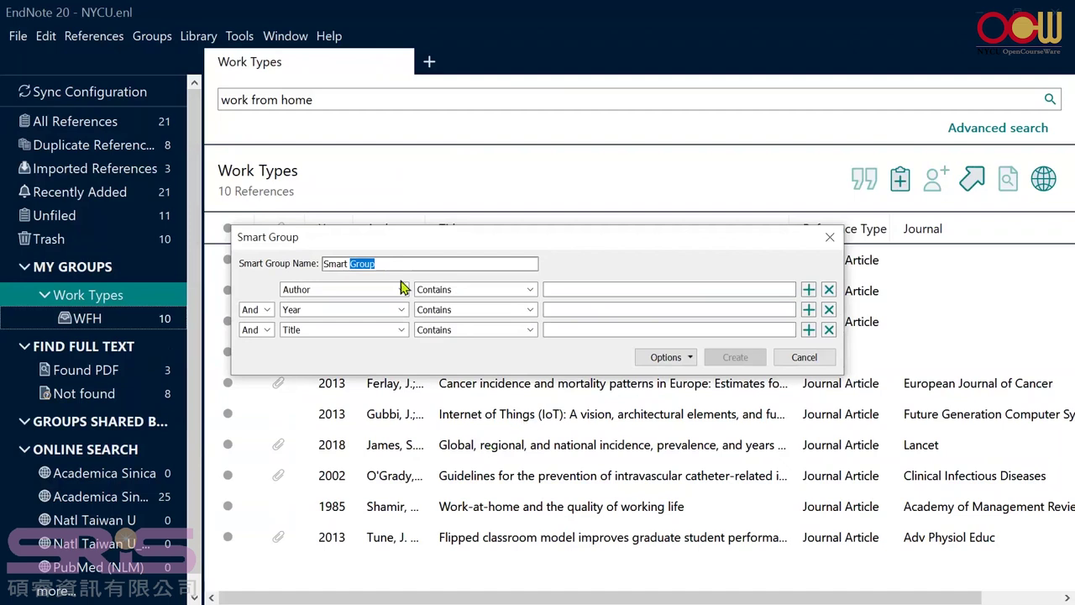
pyautogui.click(374, 263)
pyautogui.doubleClick(353, 264)
pyautogui.hotkey('ctrl', 'a')
pyautogui.doubleClick(353, 264)
pyautogui.write('Work from home')
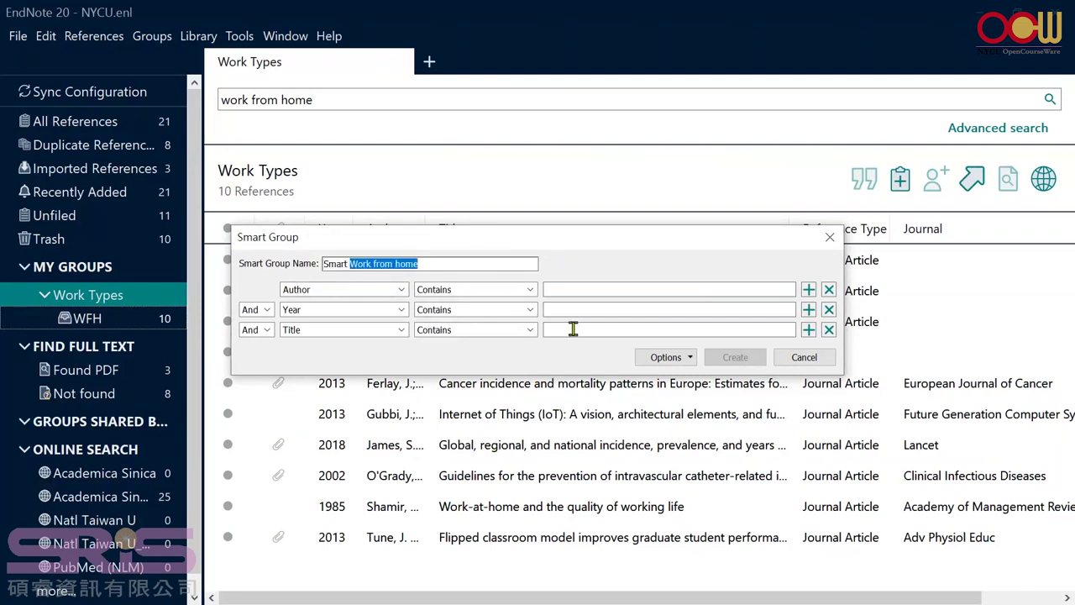
# Set the smart group's Title criterion to contain "Work from home" and create the group.
pyautogui.press('End')
pyautogui.write('Work from home')
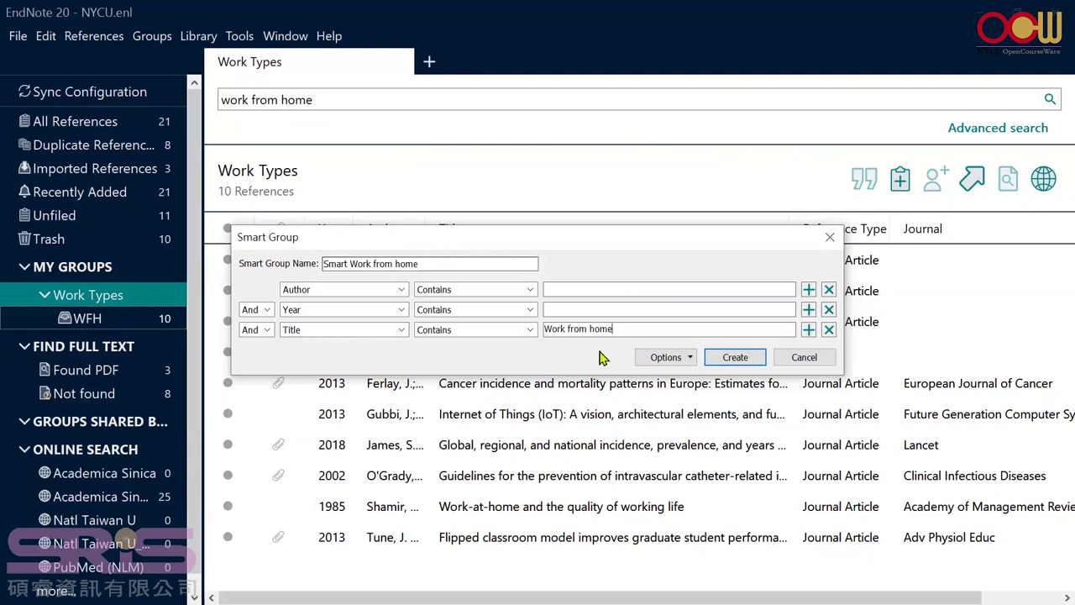
pyautogui.click(737, 359)
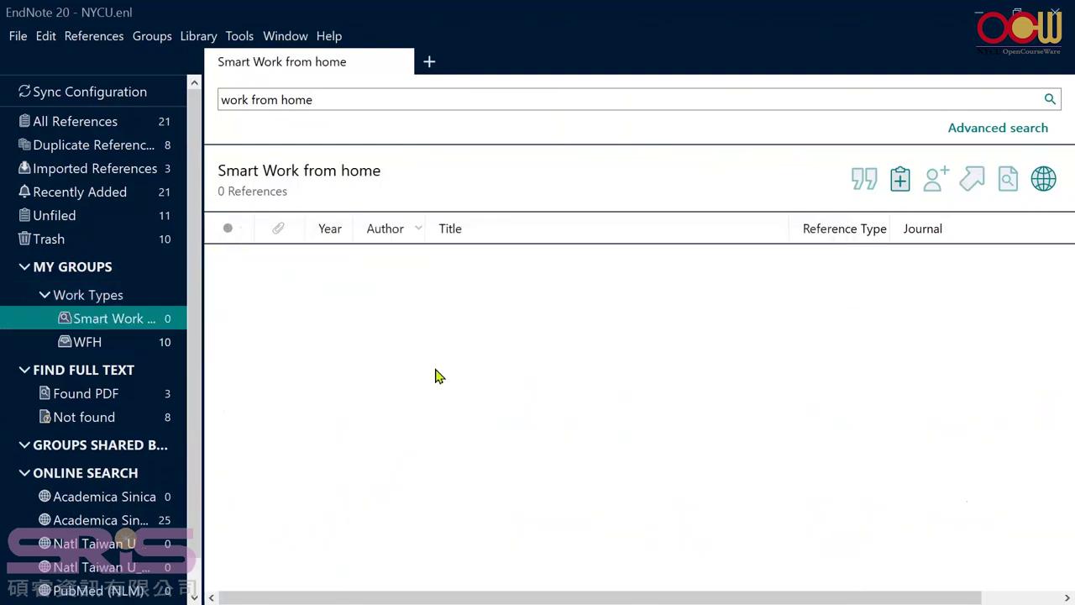
# Edit the "Smart Work from home" group so its criterion searches Any Field, and save it.
pyautogui.rightClick(150, 322)
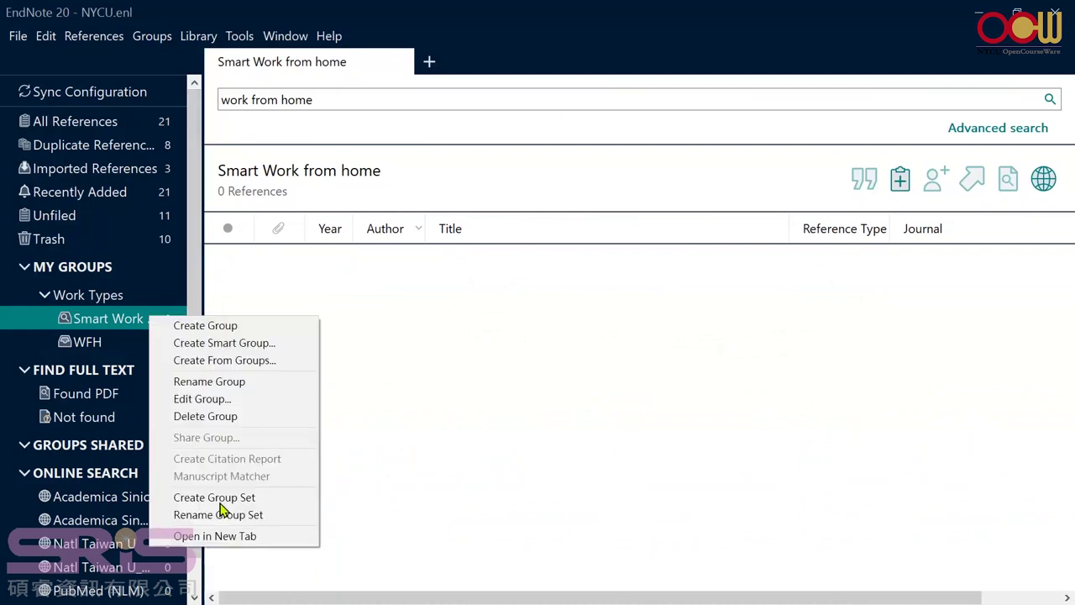
pyautogui.click(211, 403)
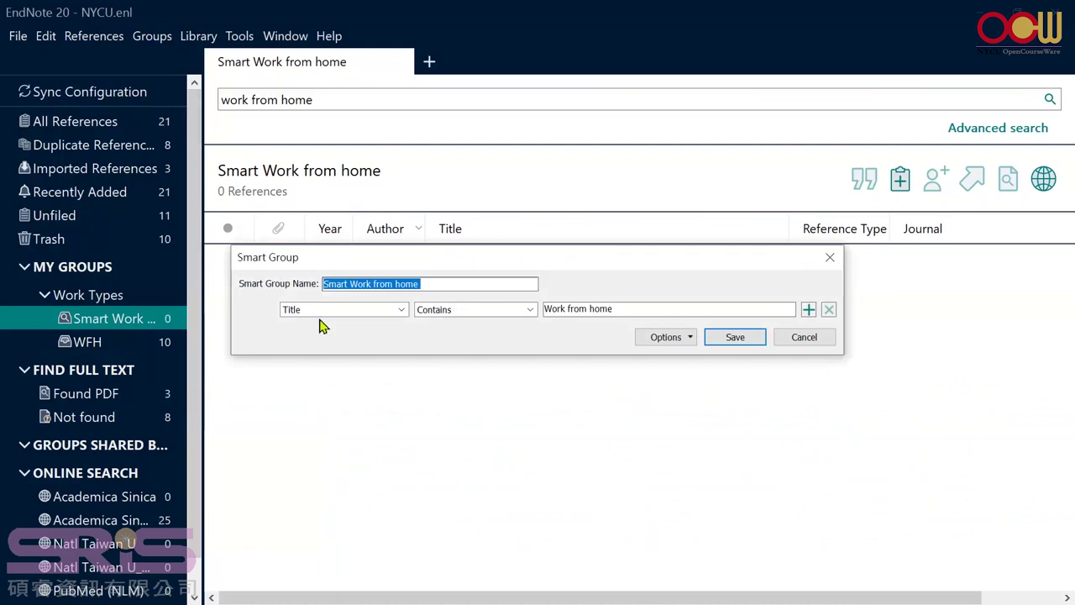
pyautogui.click(402, 310)
pyautogui.moveTo(401, 379); pyautogui.dragTo(400, 336)
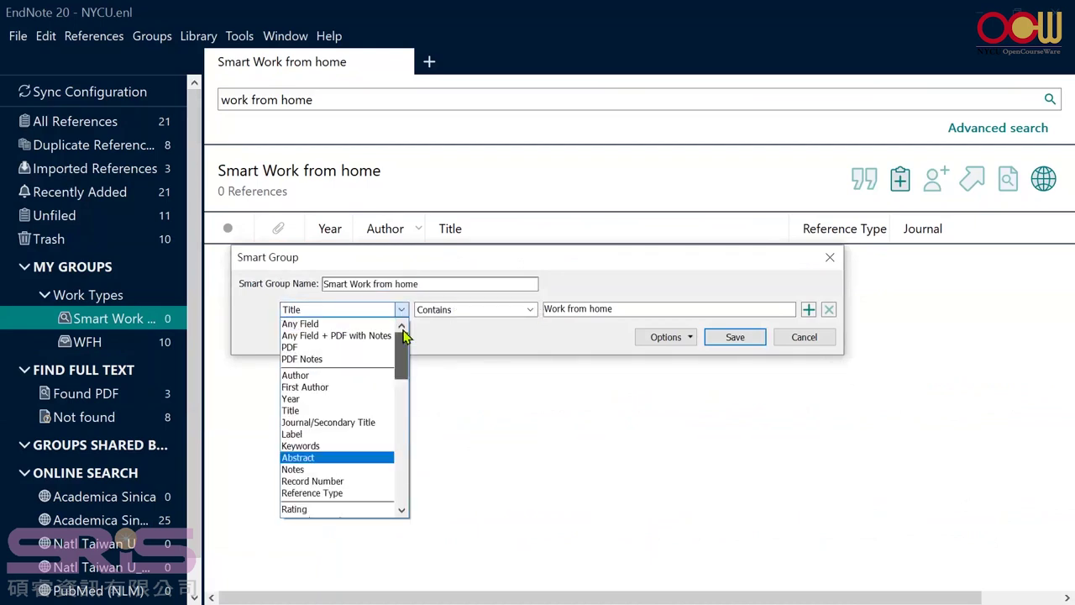
pyautogui.click(369, 324)
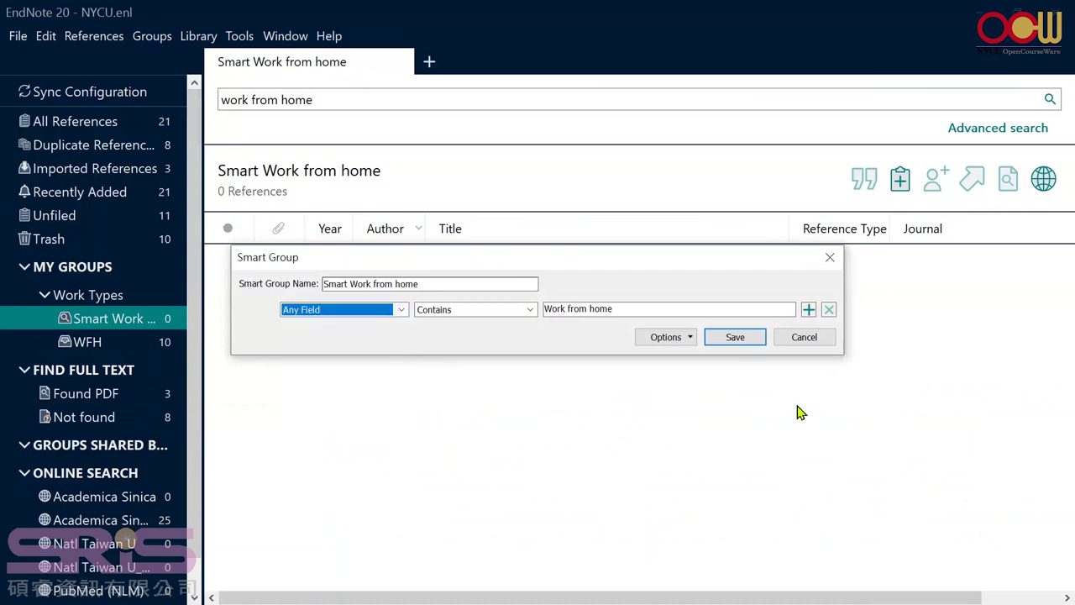
pyautogui.click(736, 341)
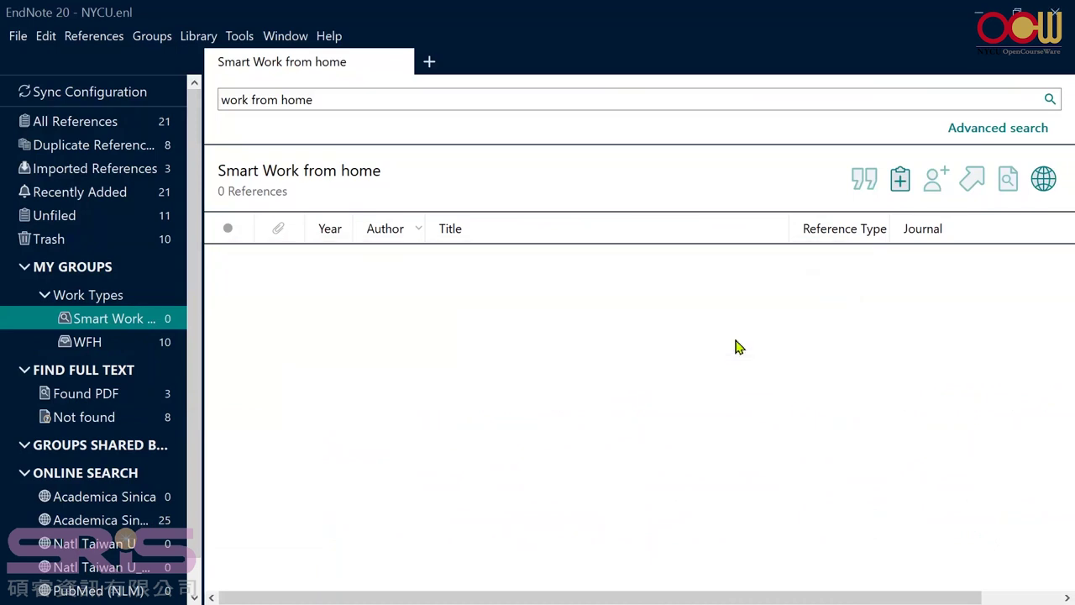
# Add a second Any Field criterion containing "work at home" to the "Smart Work from home" group, save it, and compare it with WFH.
pyautogui.click(120, 348)
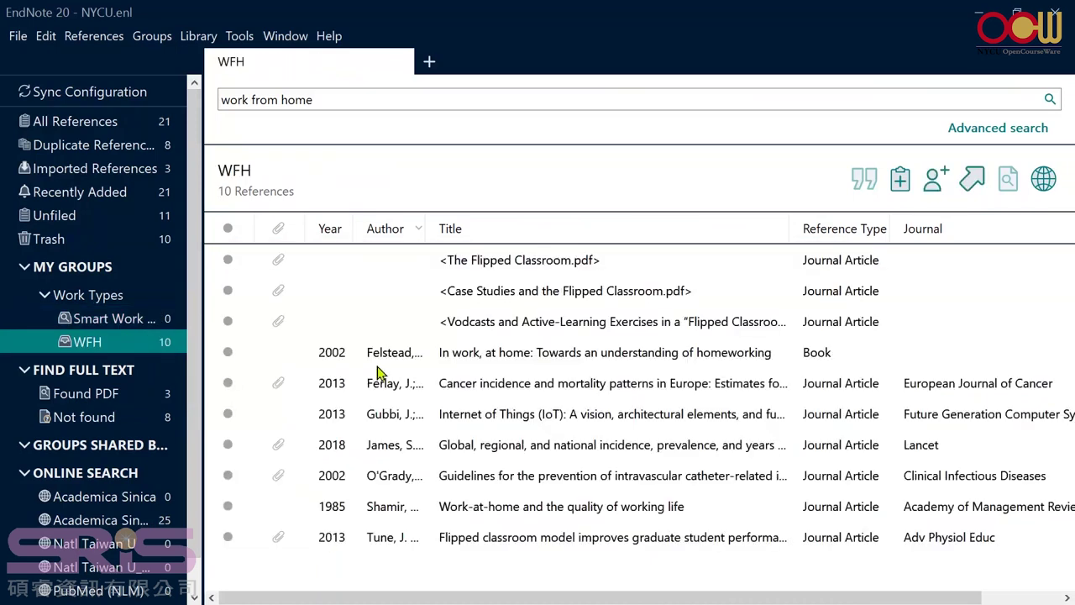
pyautogui.click(507, 363)
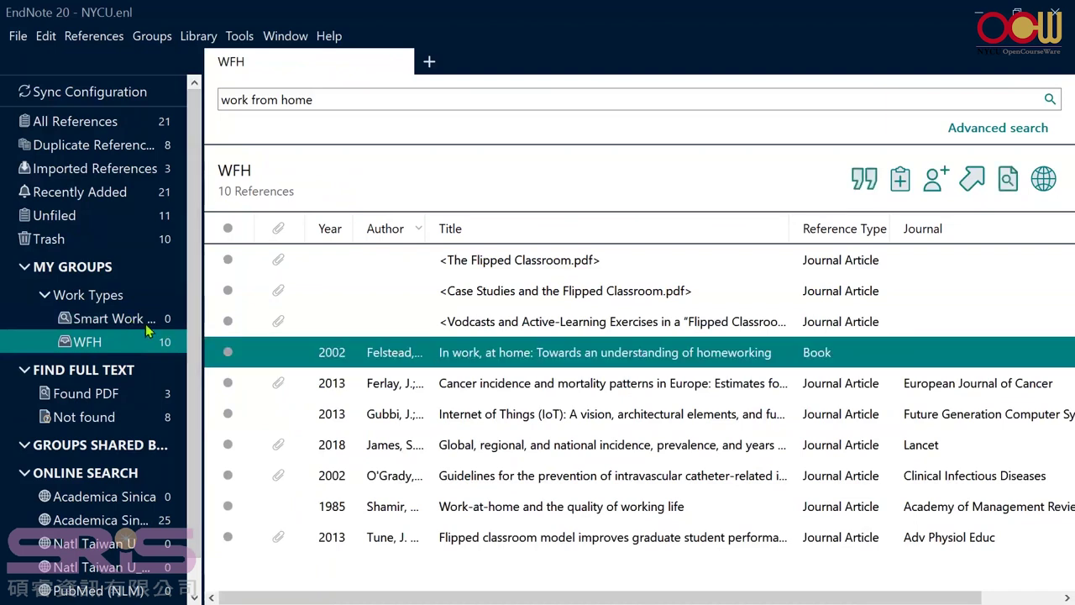
pyautogui.rightClick(141, 317)
pyautogui.click(186, 396)
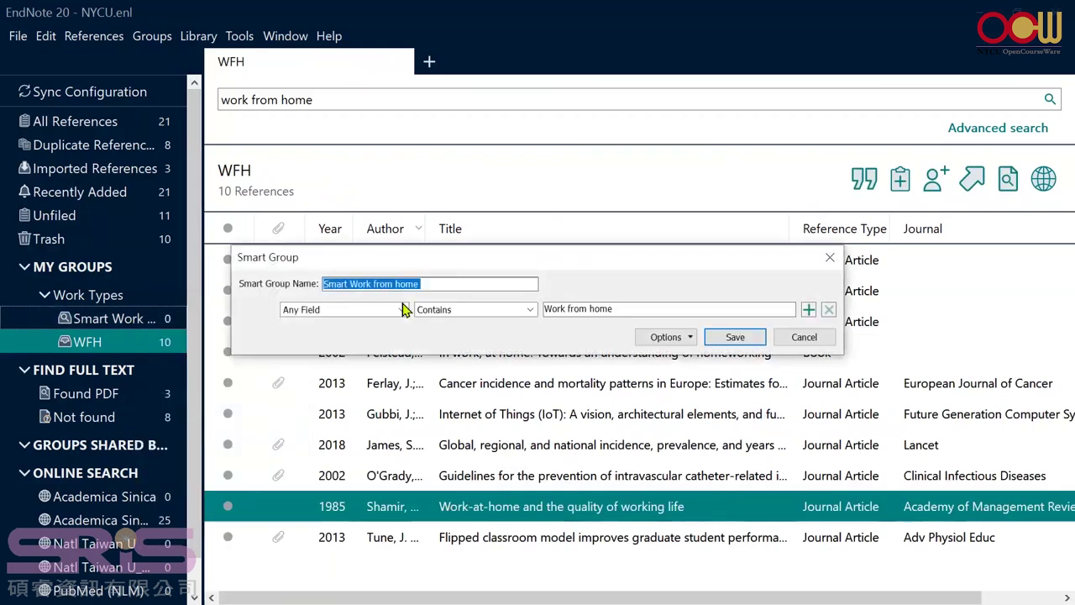
pyautogui.click(808, 309)
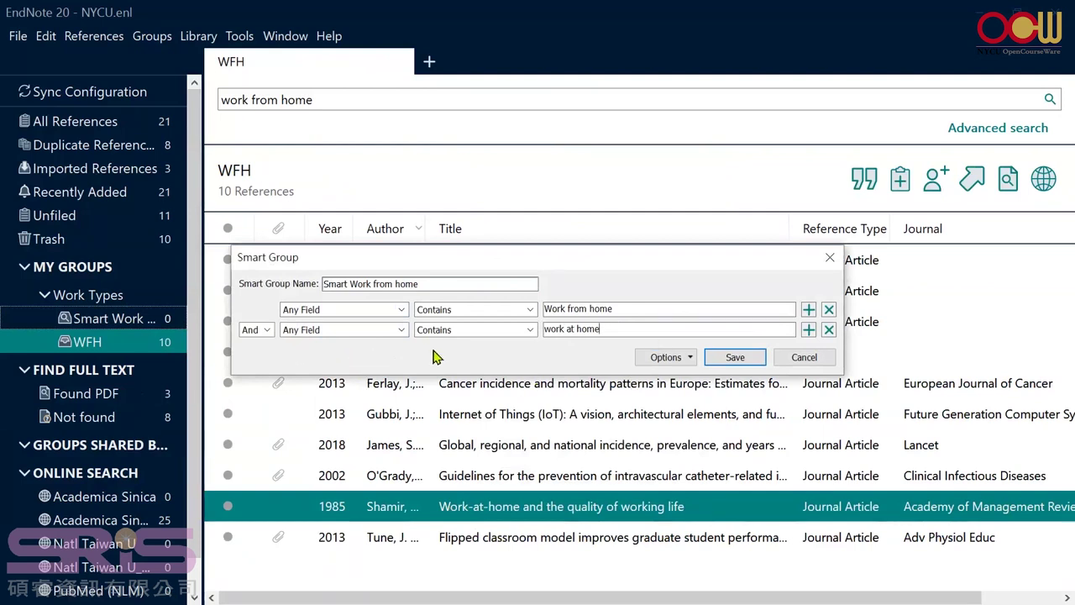
pyautogui.click(736, 358)
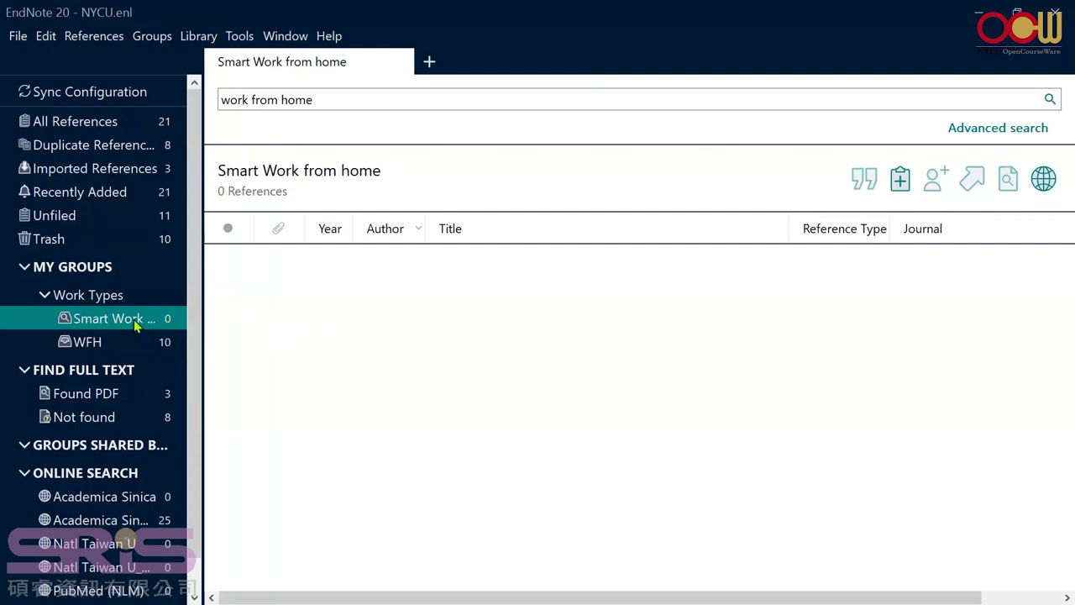
pyautogui.click(113, 345)
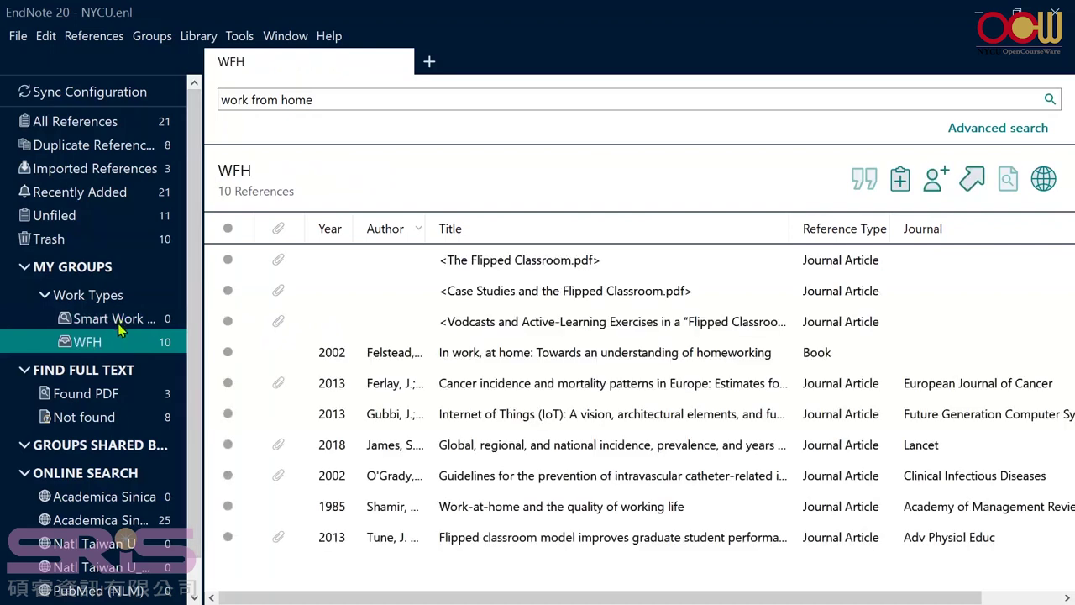
pyautogui.click(140, 328)
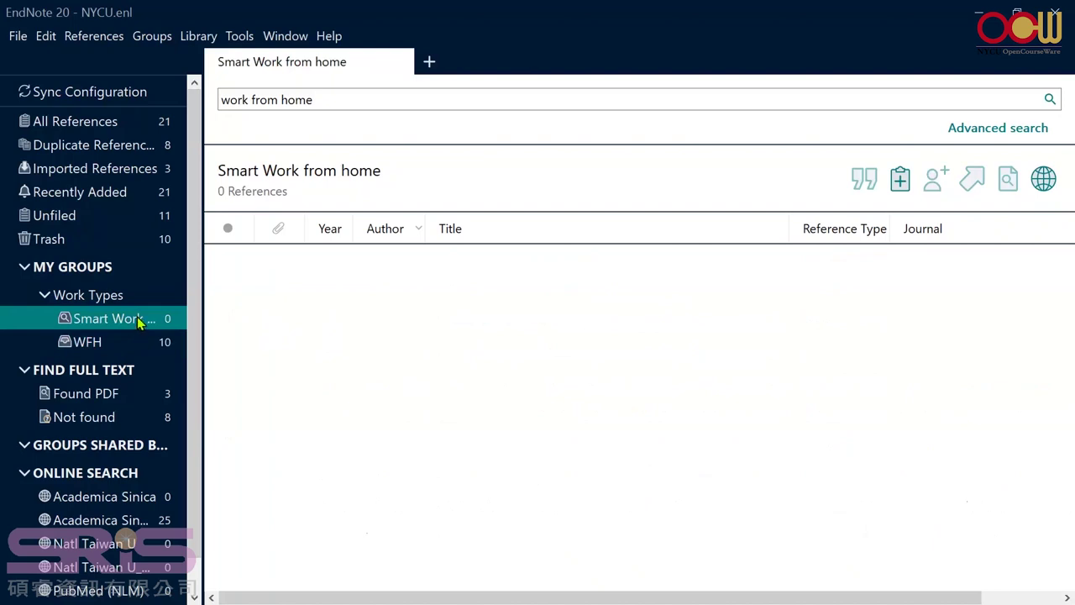
# Create a smart group named "Smart big data" under My Groups with the criterion Title contains "big data".
pyautogui.rightClick(113, 267)
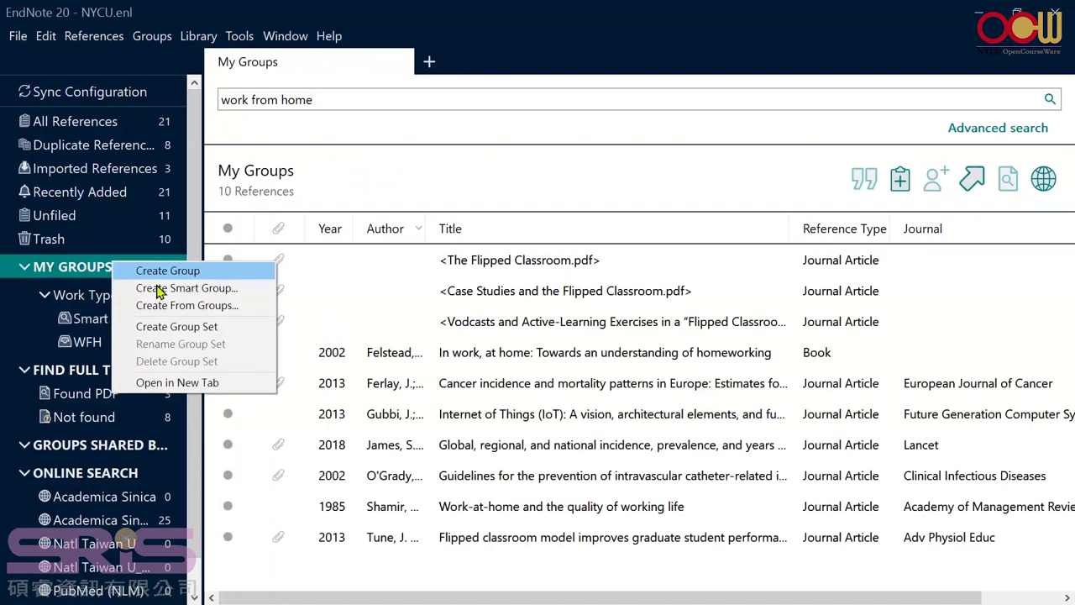
pyautogui.click(212, 286)
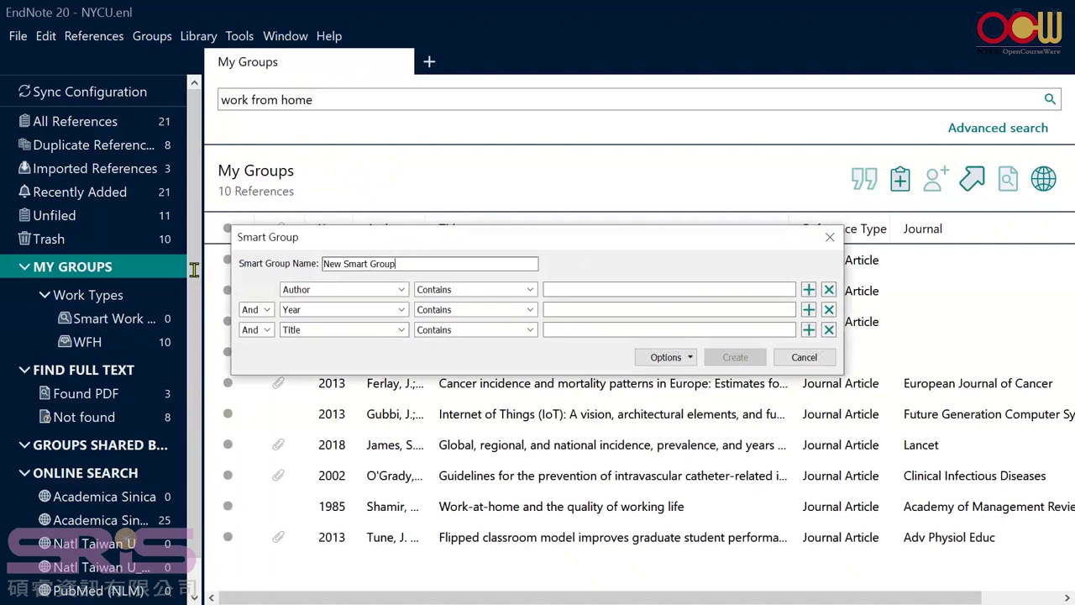
pyautogui.write('big data')
pyautogui.hotkey('ctrl', 'a')
pyautogui.hotkey('ctrl', 'c')
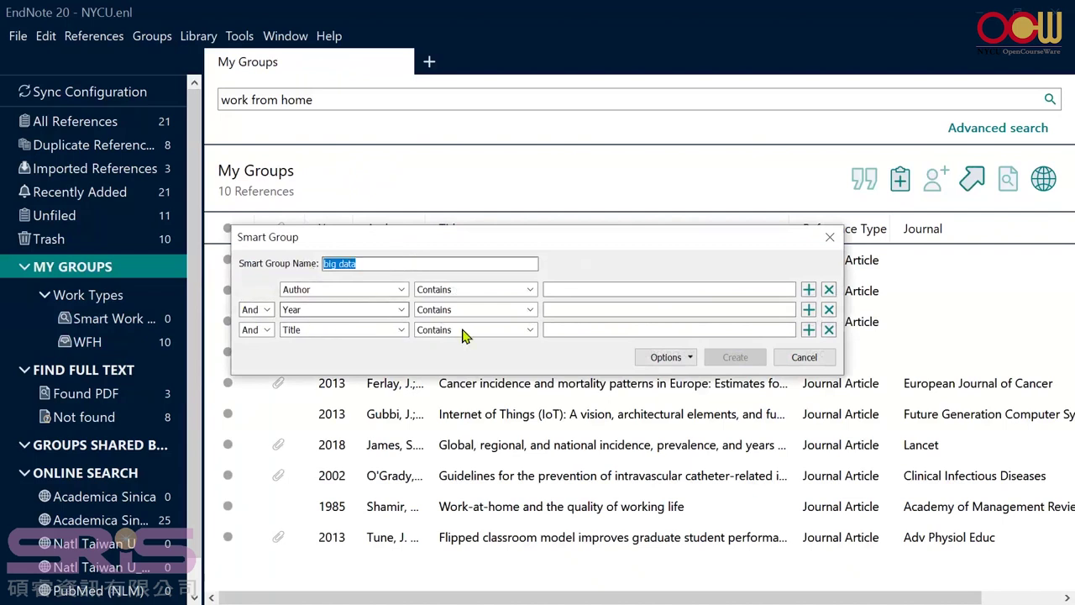
pyautogui.click(580, 334)
pyautogui.hotkey('ctrl', 'v')
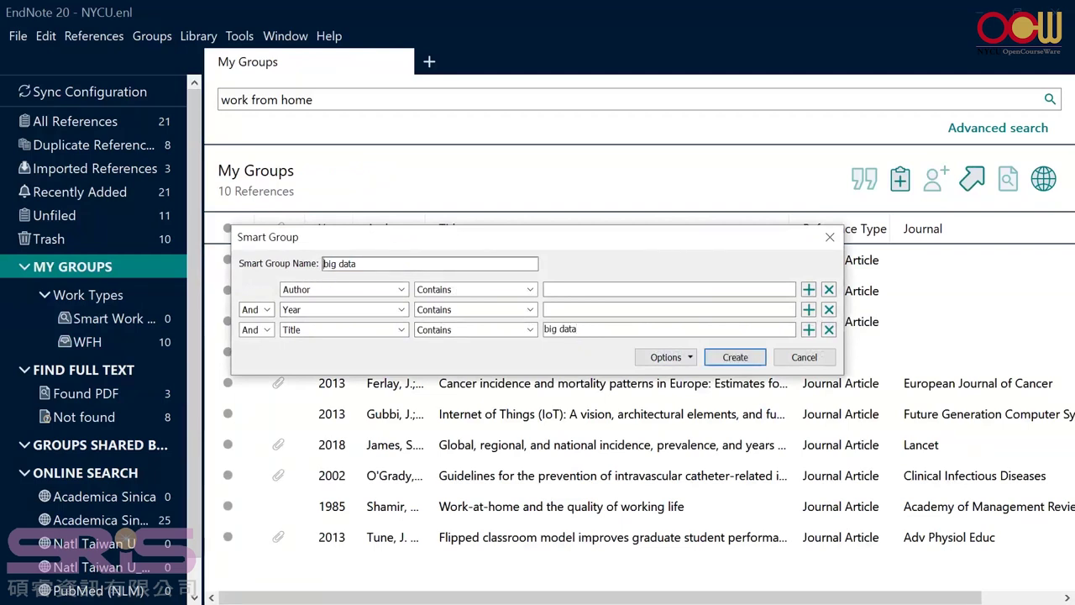
pyautogui.click(323, 264)
pyautogui.write('Smart')
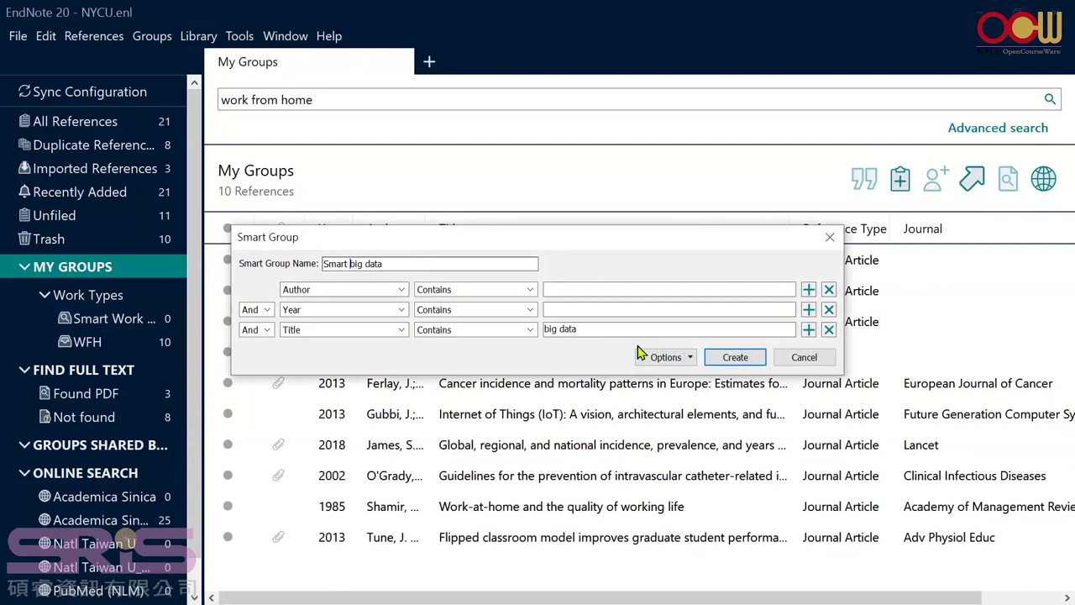
pyautogui.click(735, 359)
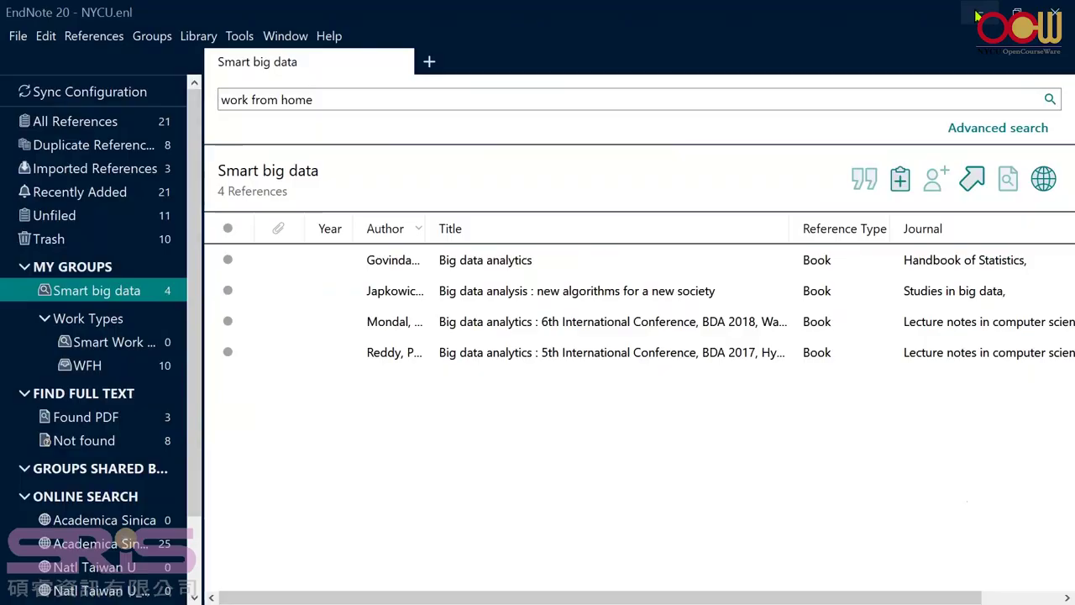
# Copy the abstract of "Big data analytics : 5th International Conference, BDA 2017" from its summary and paste it into the blank Word document.
pyautogui.click(481, 354)
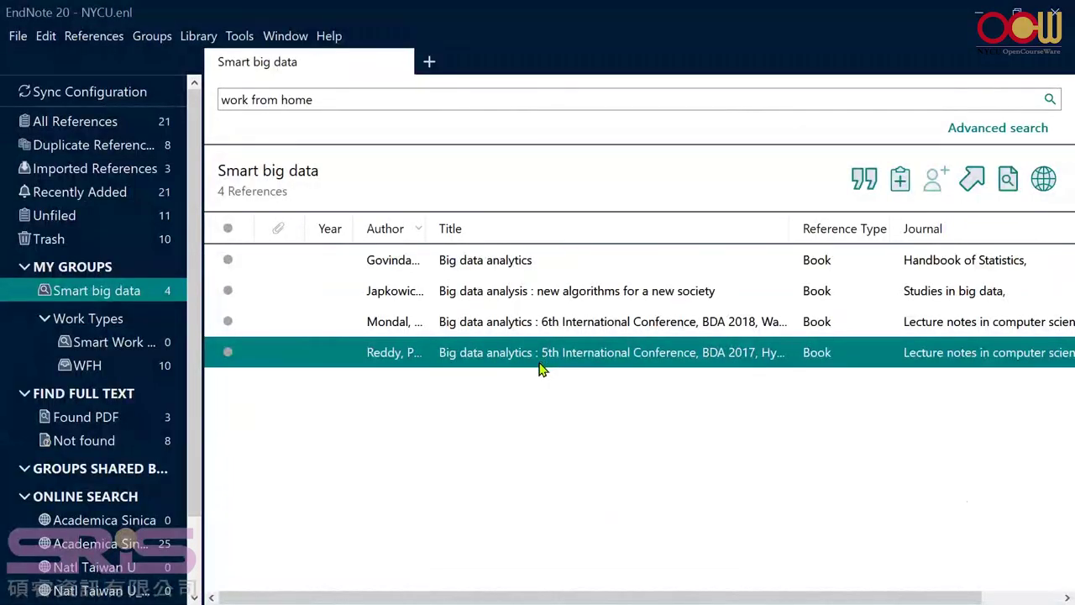
pyautogui.click(524, 357)
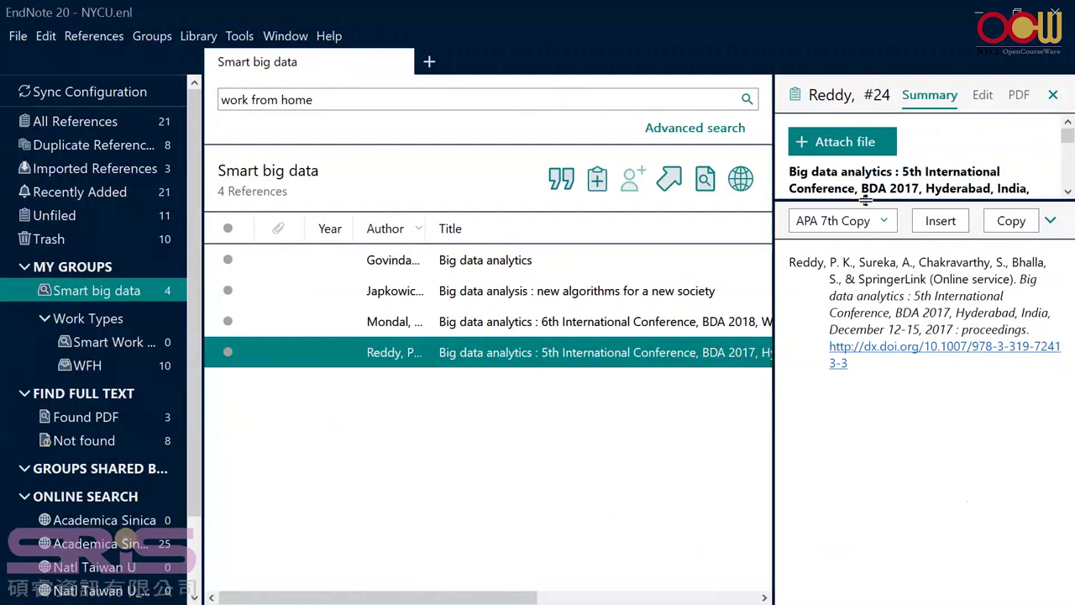
pyautogui.moveTo(865, 200); pyautogui.dragTo(865, 502)
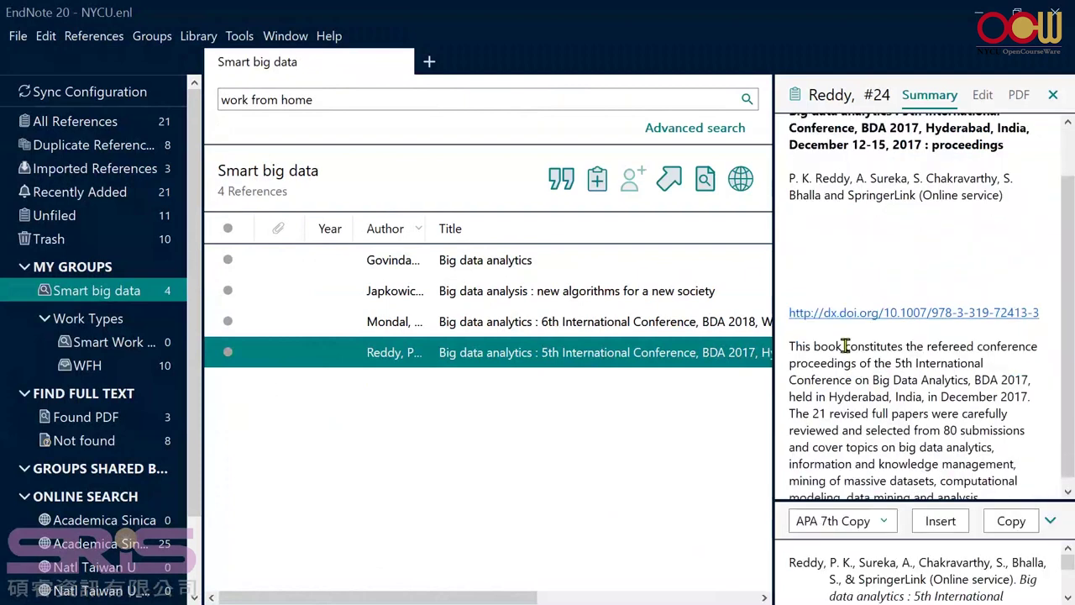
pyautogui.tripleClick(994, 458)
pyautogui.hotkey('ctrl', 'c')
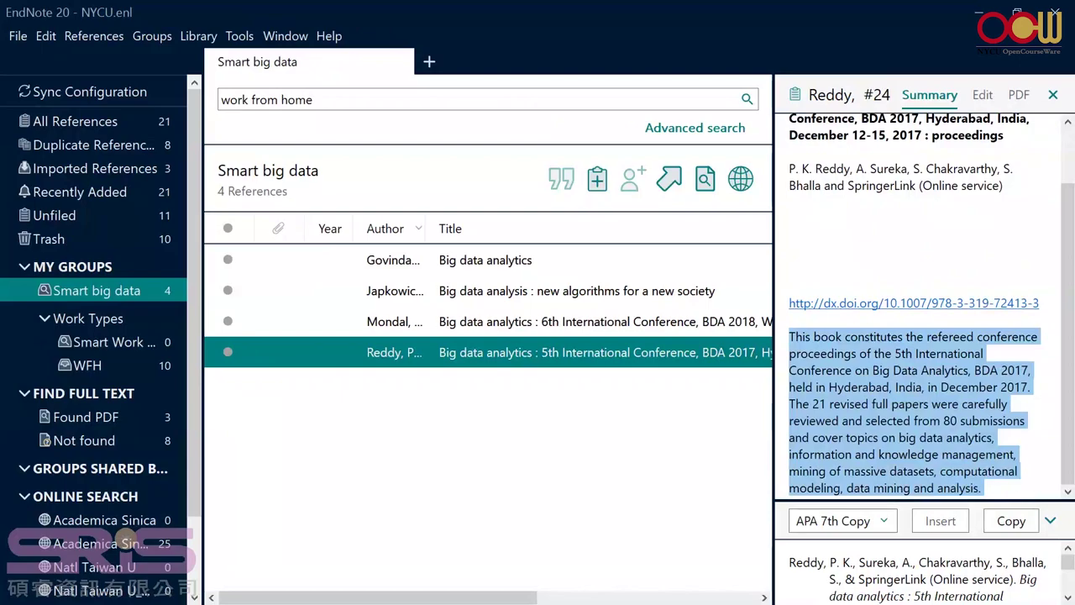
pyautogui.hotkey('alt', 'Tab')
pyautogui.hotkey('ctrl', 'v')
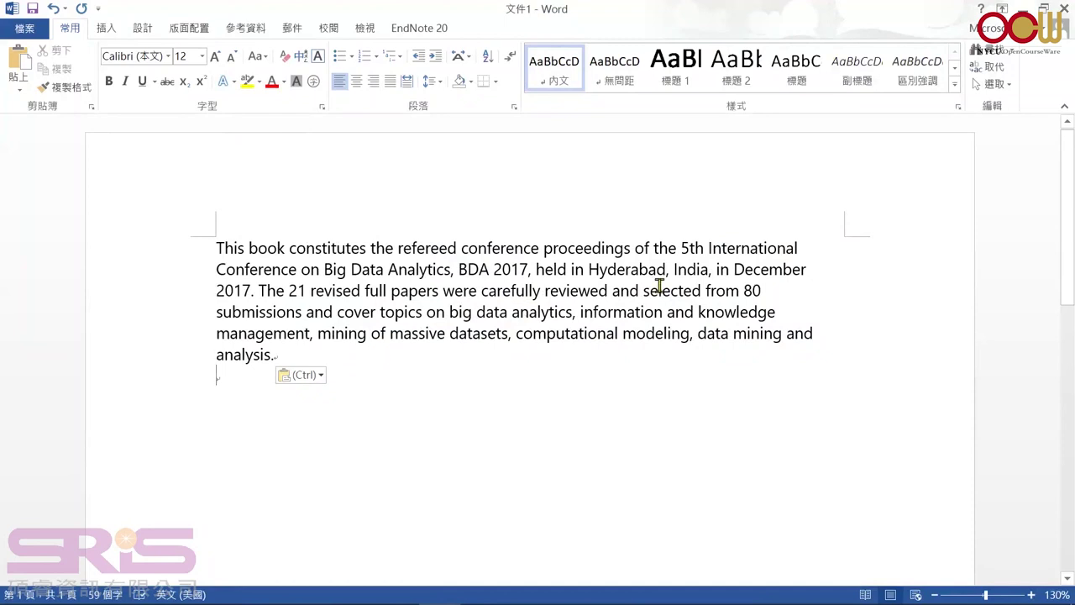
# Bring up the EndNote 20 citation tools in Word and enlarge the document view to 160%.
pyautogui.click(251, 289)
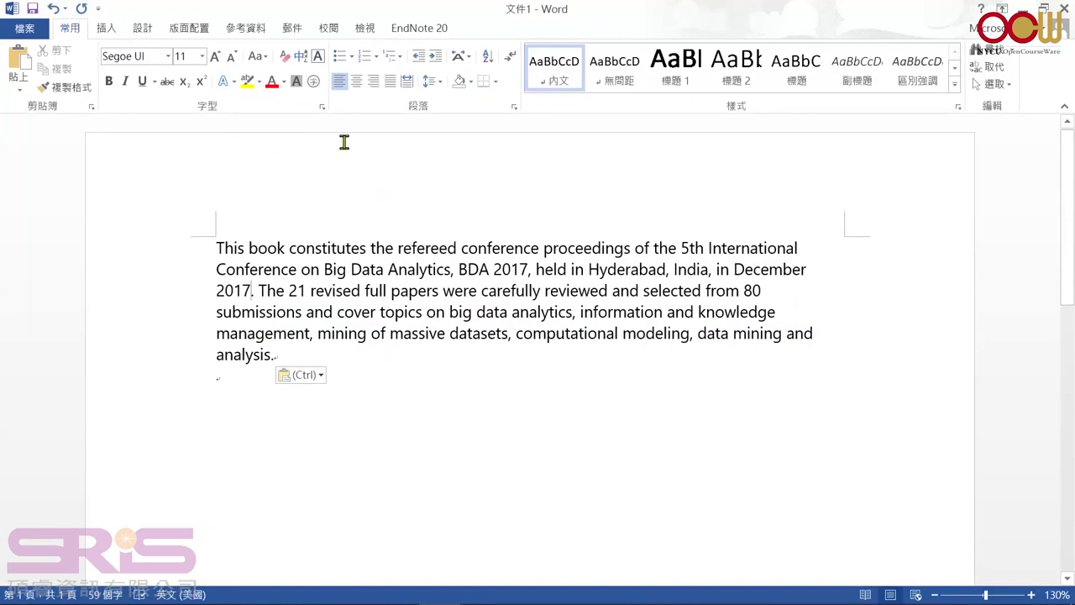
pyautogui.click(399, 32)
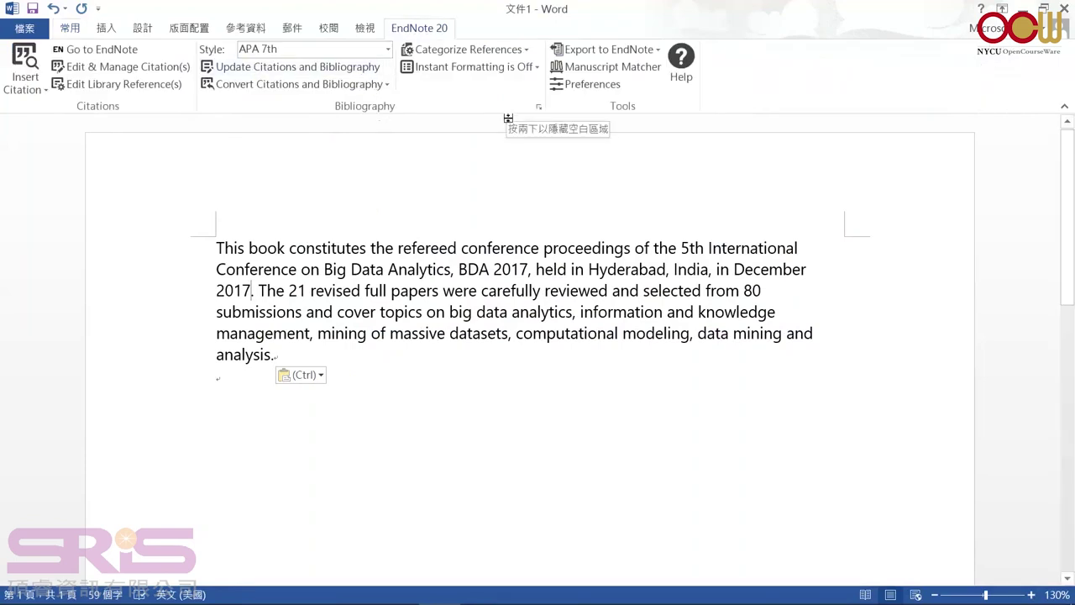
pyautogui.click(456, 190)
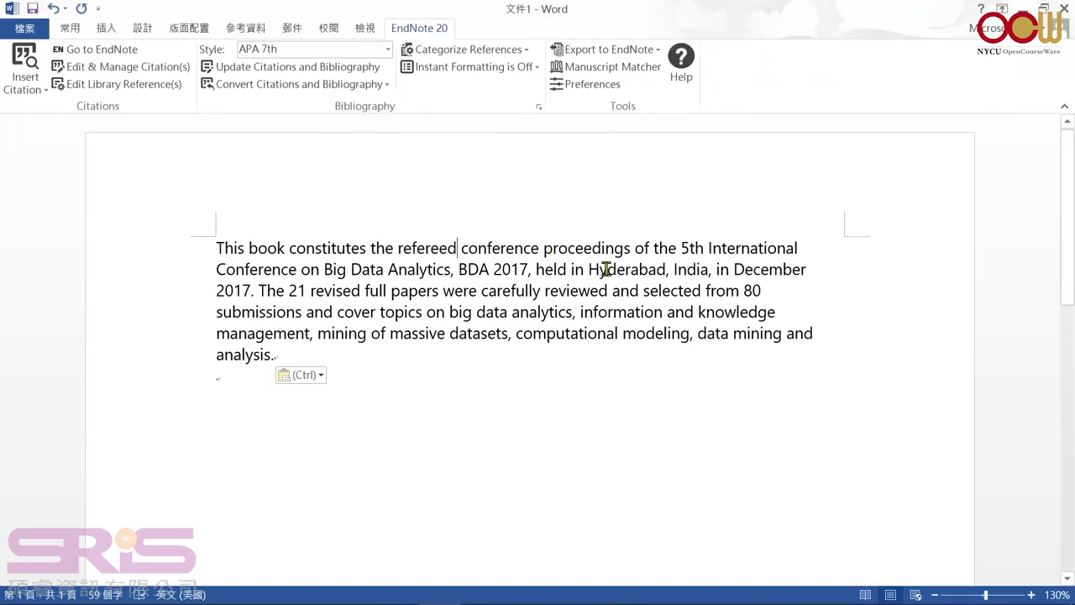
pyautogui.scroll(3, 609, 273)
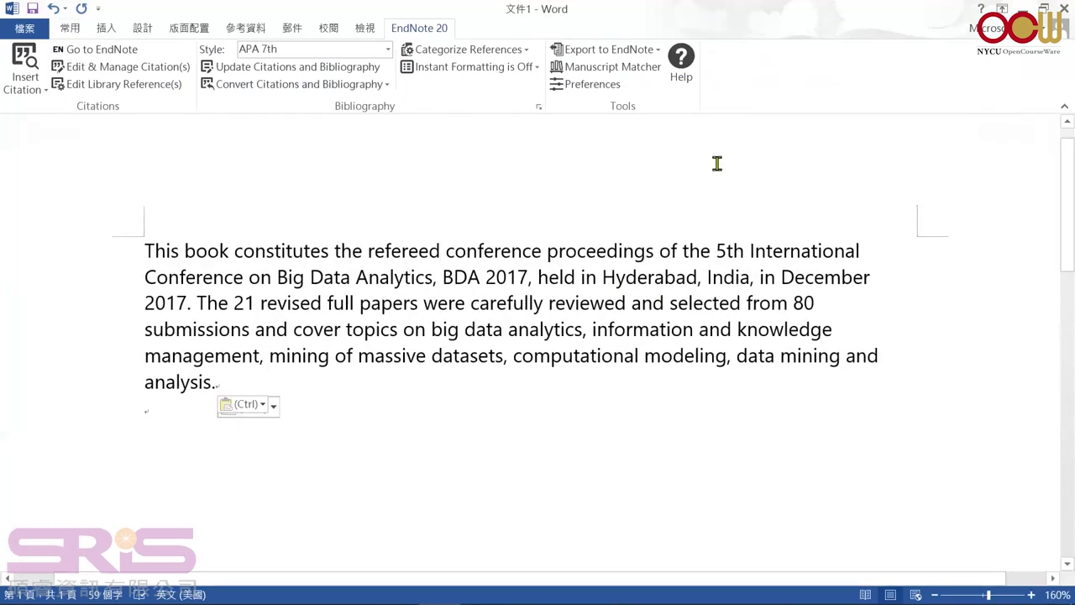
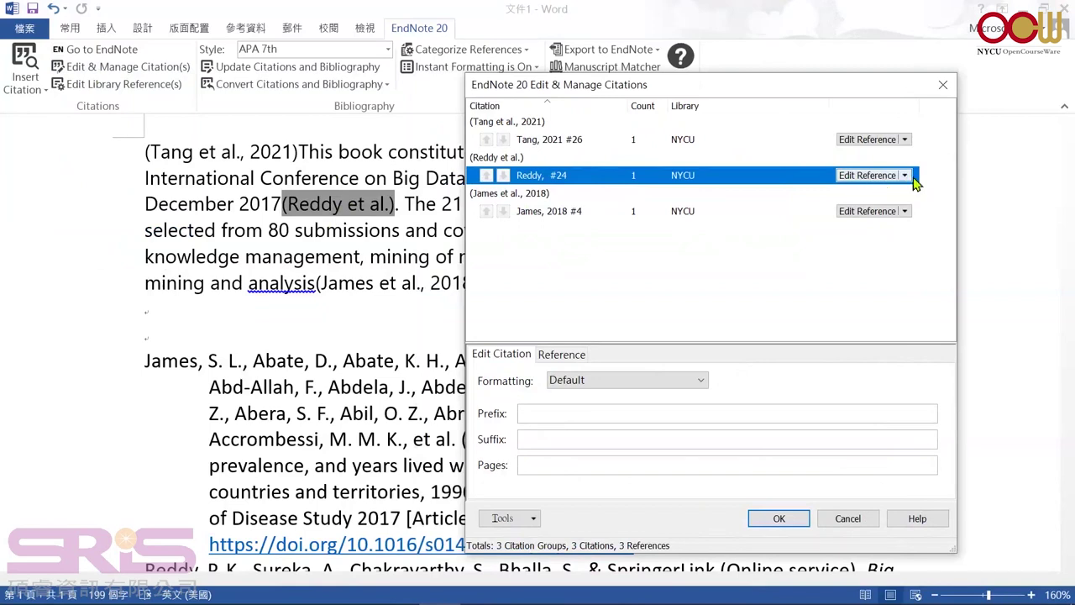
# Remove the undated citation after "December 2017" through the citation manager, apply the change, and check the bibliography.
pyautogui.click(905, 176)
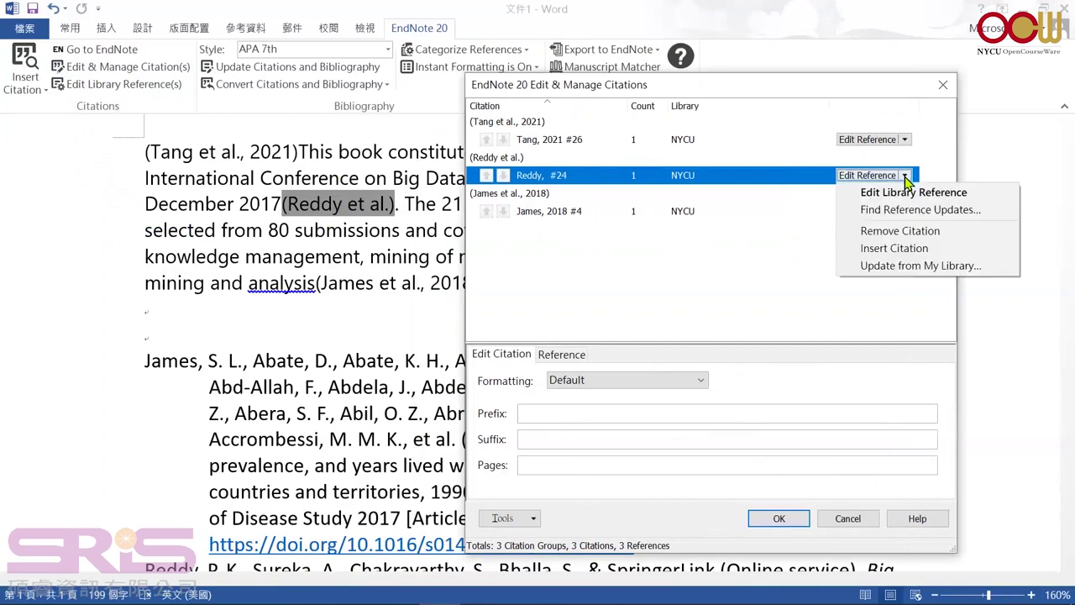
pyautogui.click(888, 240)
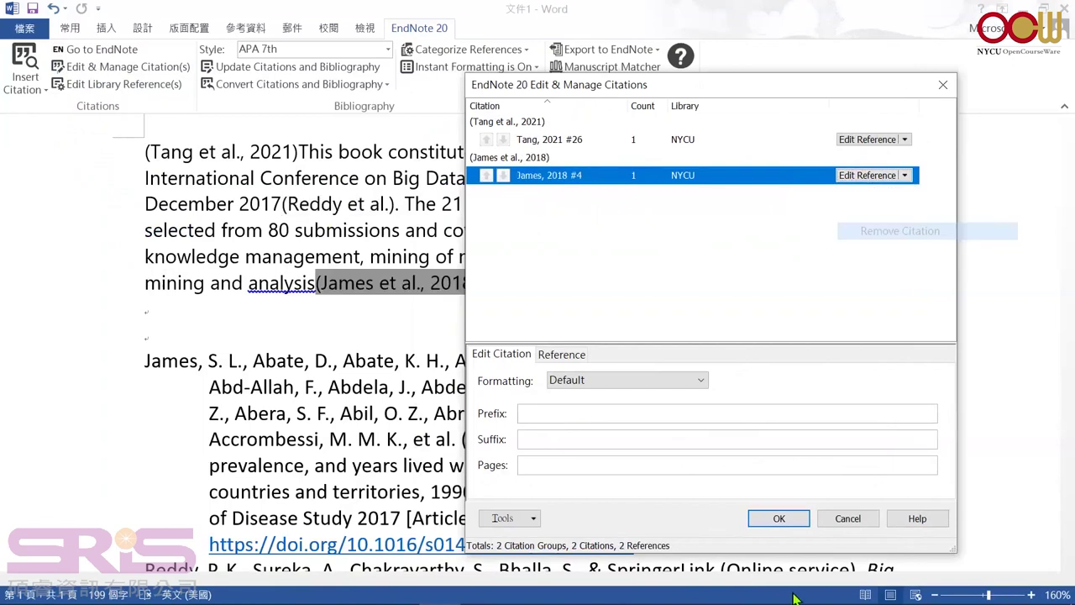
pyautogui.click(780, 518)
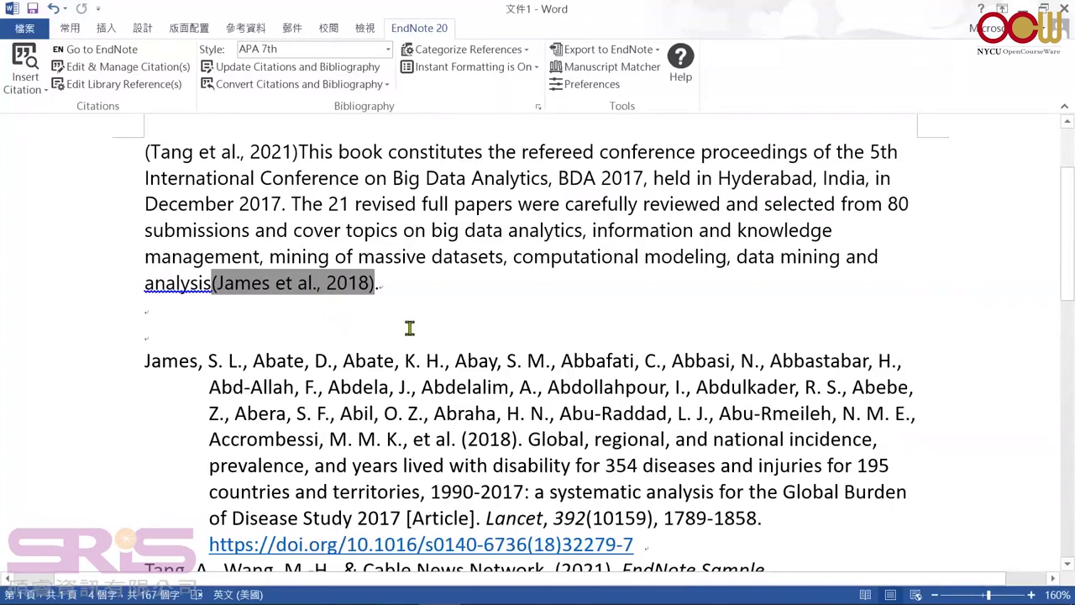
pyautogui.scroll(-4, 409, 327)
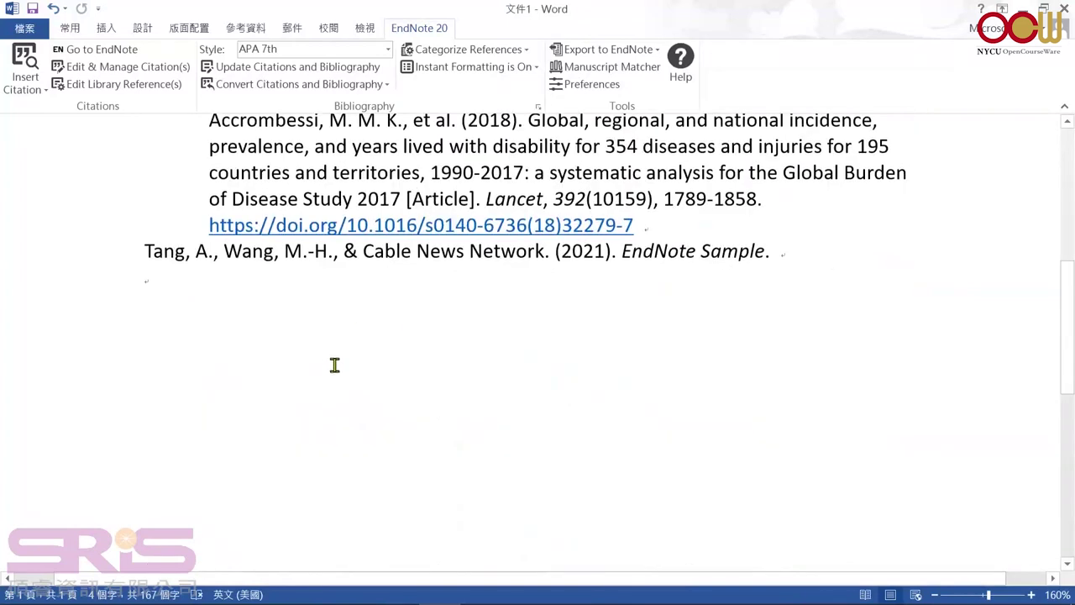
pyautogui.scroll(4, 328, 370)
pyautogui.scroll(2, 340, 370)
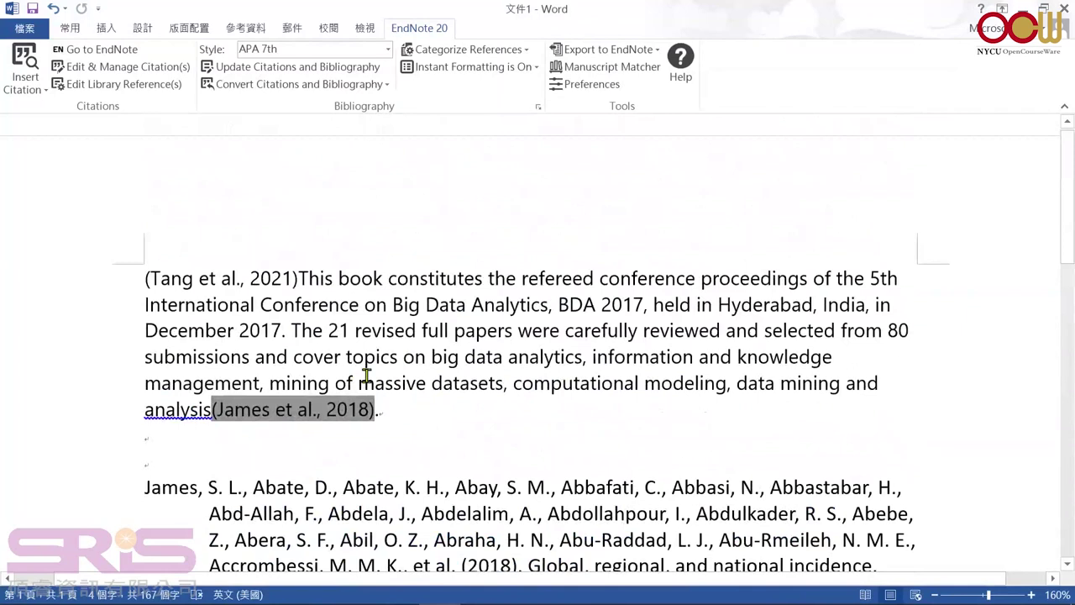
# Edit the 2021 citation at the paragraph's start to display as Author (Year) with pages 12-13.
pyautogui.click(223, 288)
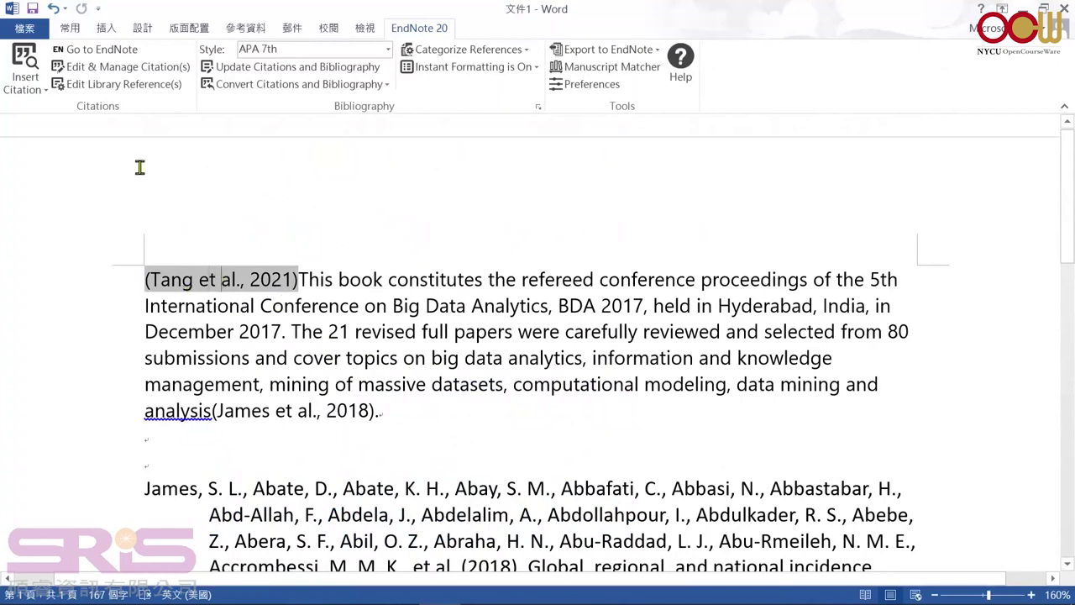
pyautogui.click(112, 70)
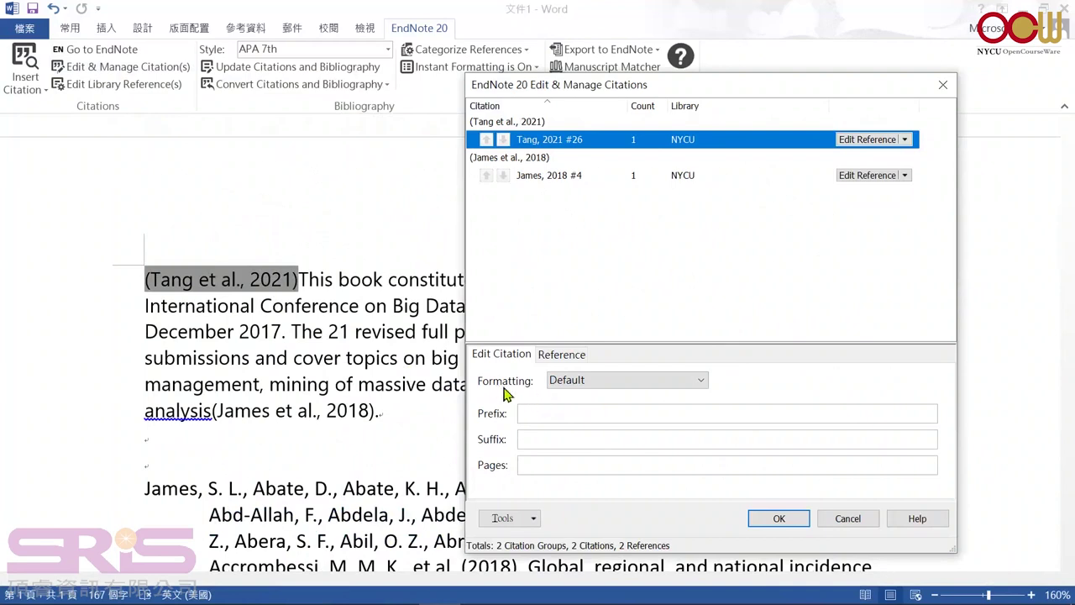
pyautogui.click(613, 388)
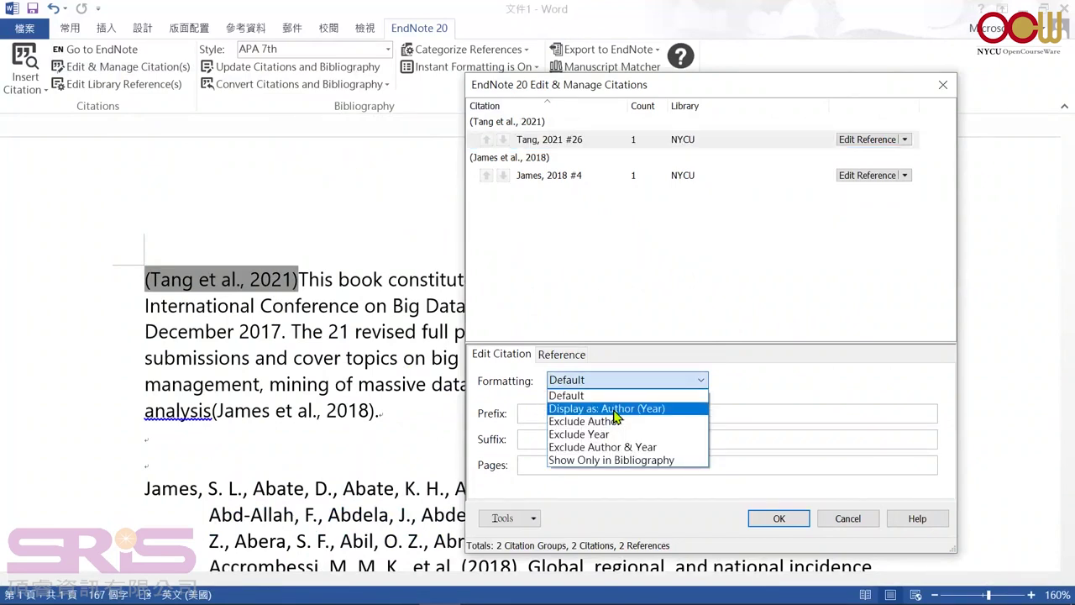
pyautogui.click(616, 412)
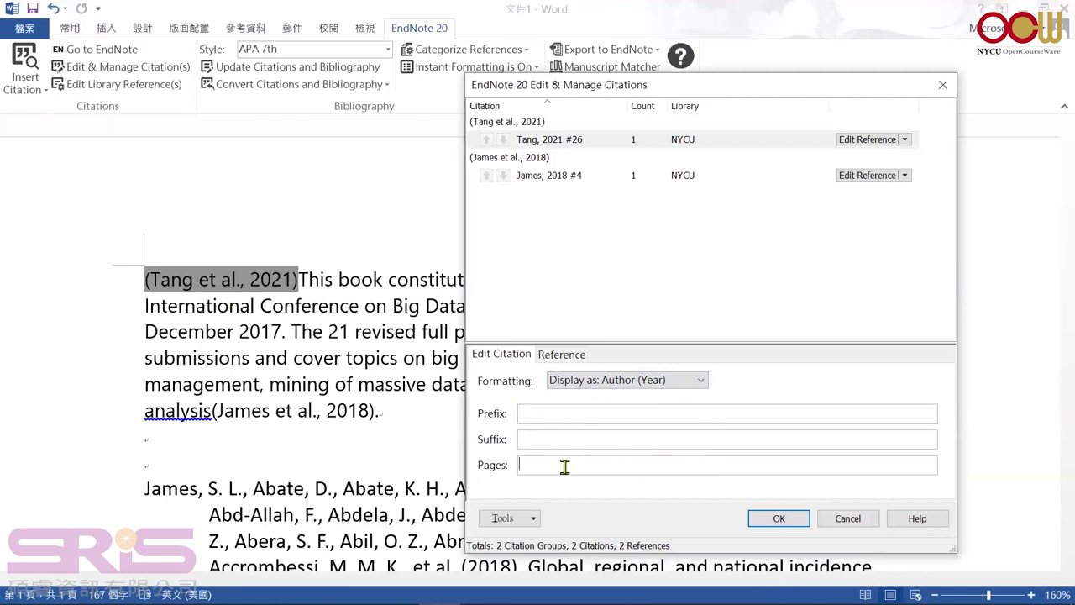
pyautogui.write('12-13')
pyautogui.click(780, 519)
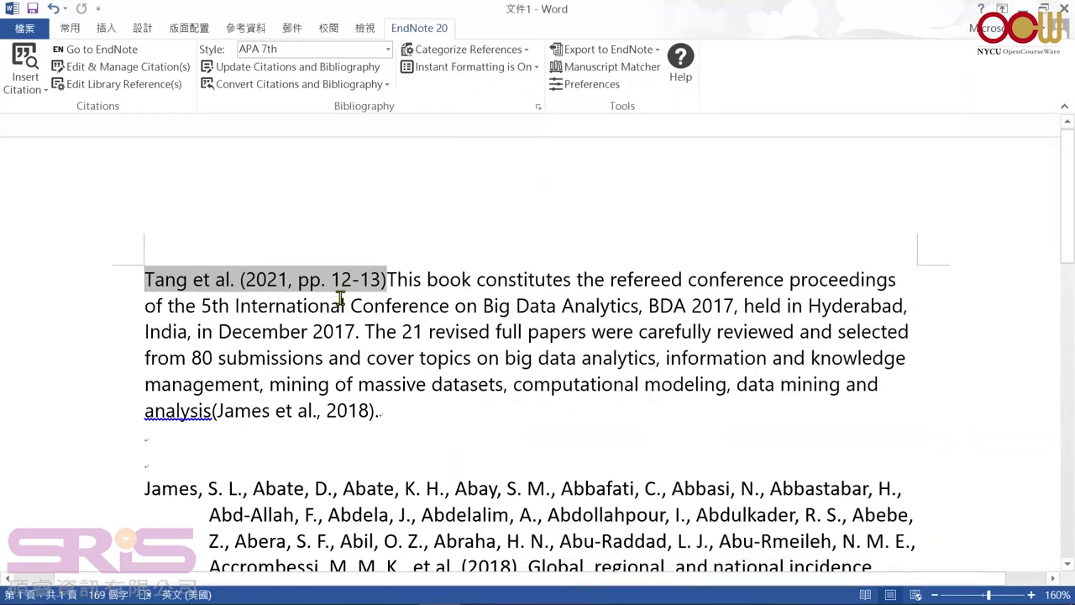
# Insert a space between the 2021 citation and "This book", and look over the bibliography.
pyautogui.click(216, 284)
pyautogui.click(386, 279)
pyautogui.scroll(-2, 617, 449)
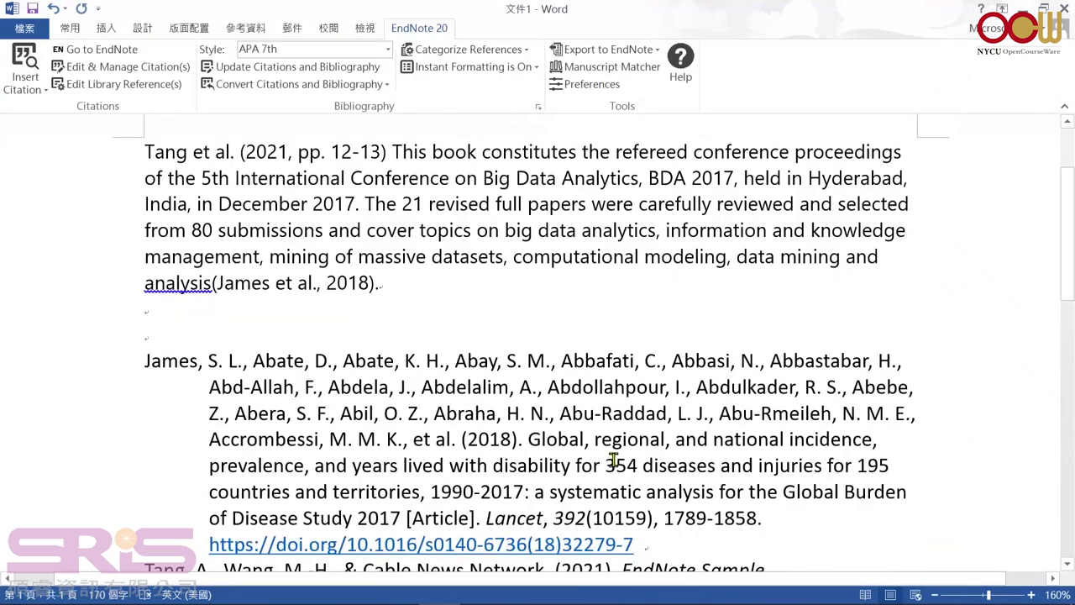
pyautogui.scroll(2, 611, 470)
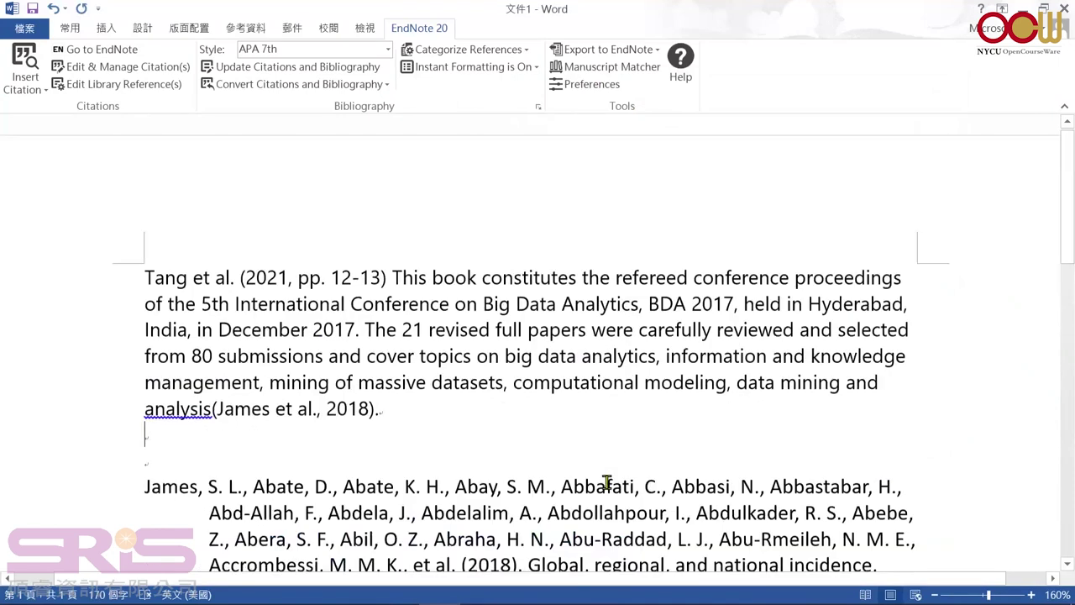
# Browse the complete list of EndNote output styles from Word down to the APA styles, and close it without choosing.
pyautogui.click(388, 49)
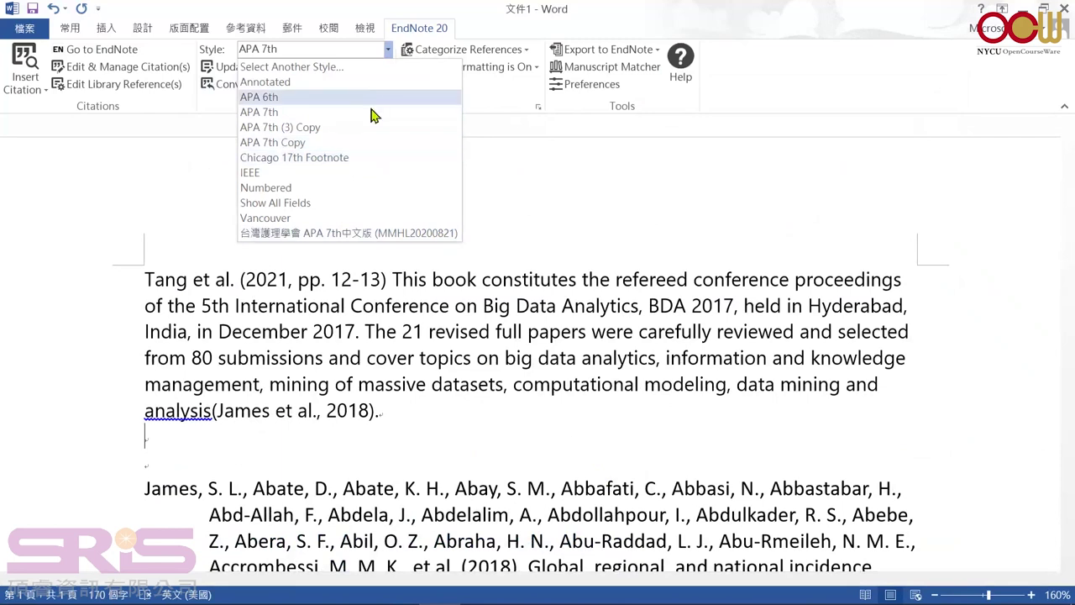
pyautogui.click(322, 73)
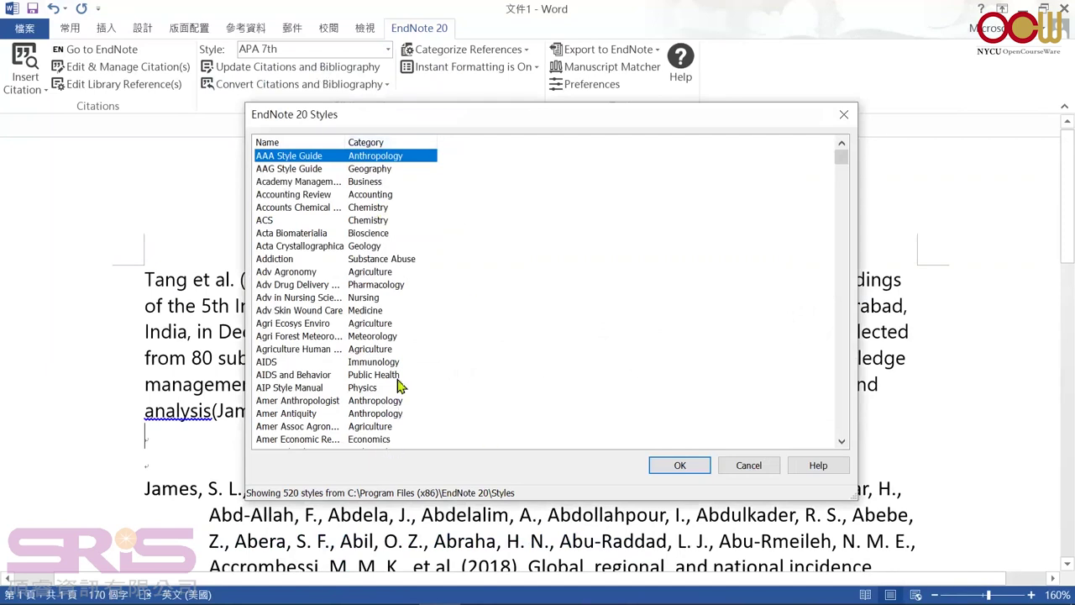
pyautogui.scroll(-10, 403, 356)
pyautogui.scroll(-12, 403, 355)
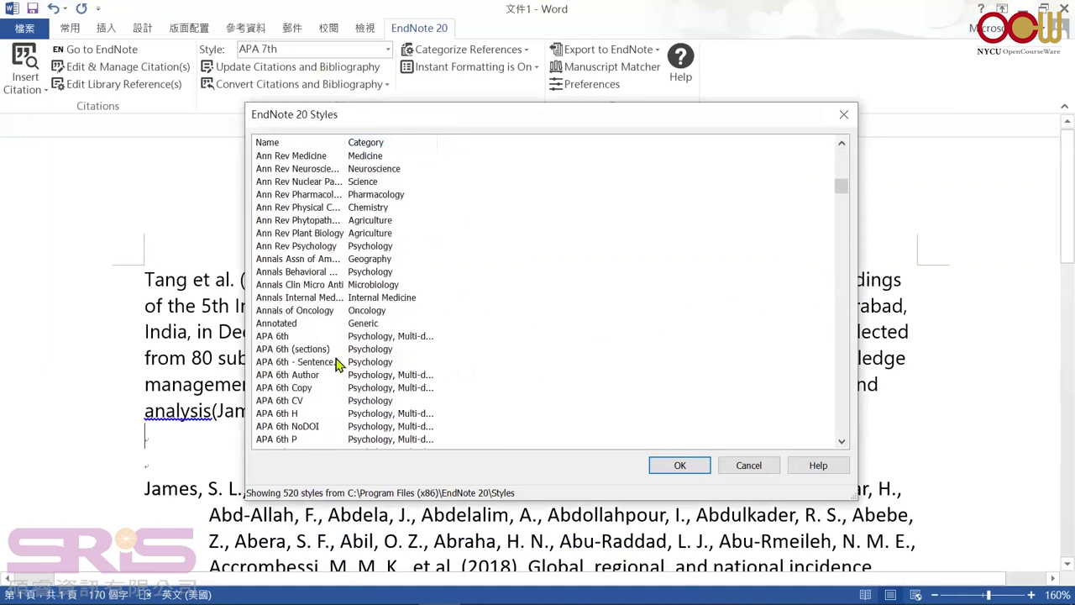
pyautogui.scroll(-2, 418, 374)
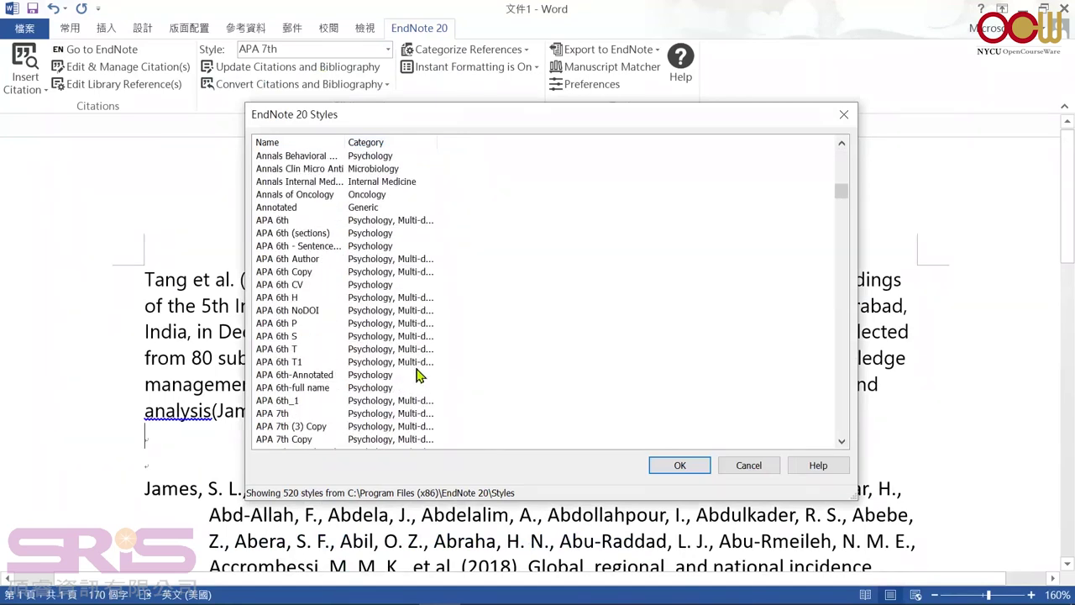
pyautogui.click(843, 117)
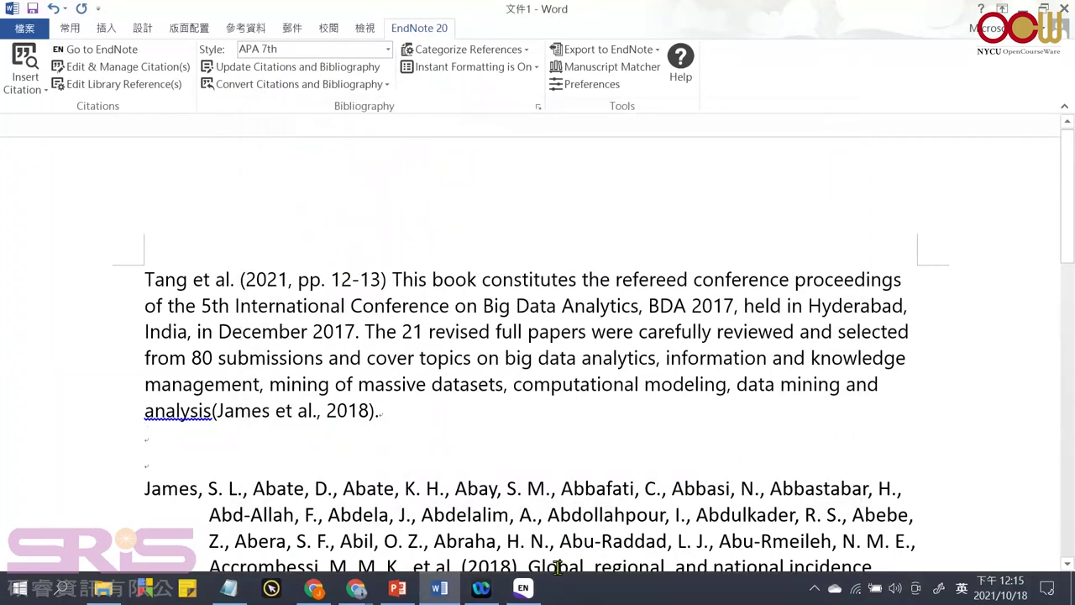
# Switch to EndNote, select "Big data analytics : 6th International Conference, BDA 2018", and enlarge its summary area above the citation preview.
pyautogui.click(523, 587)
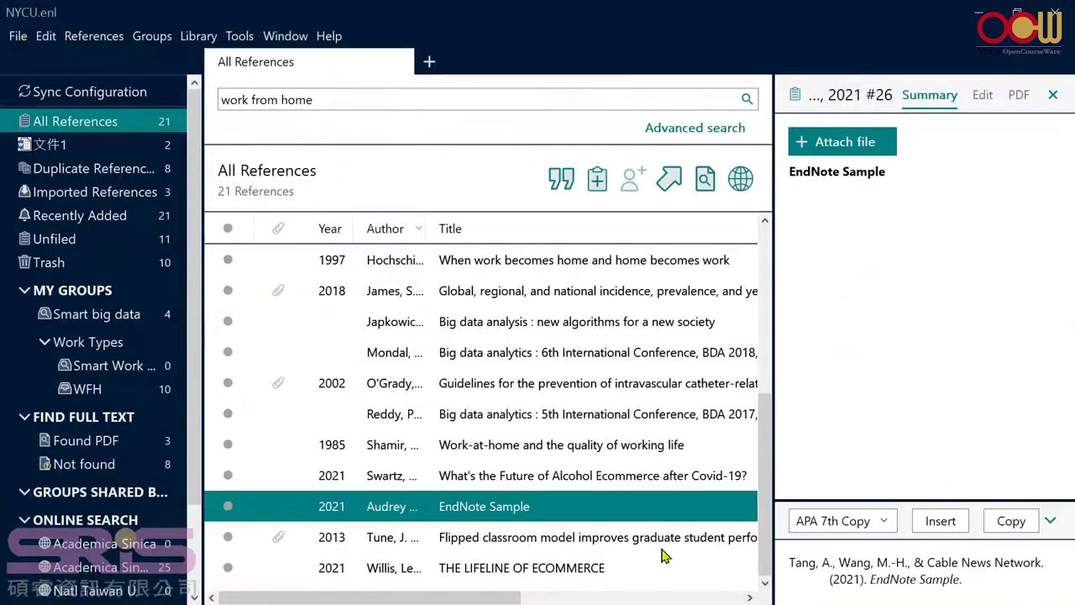
pyautogui.click(579, 357)
pyautogui.scroll(2, 579, 378)
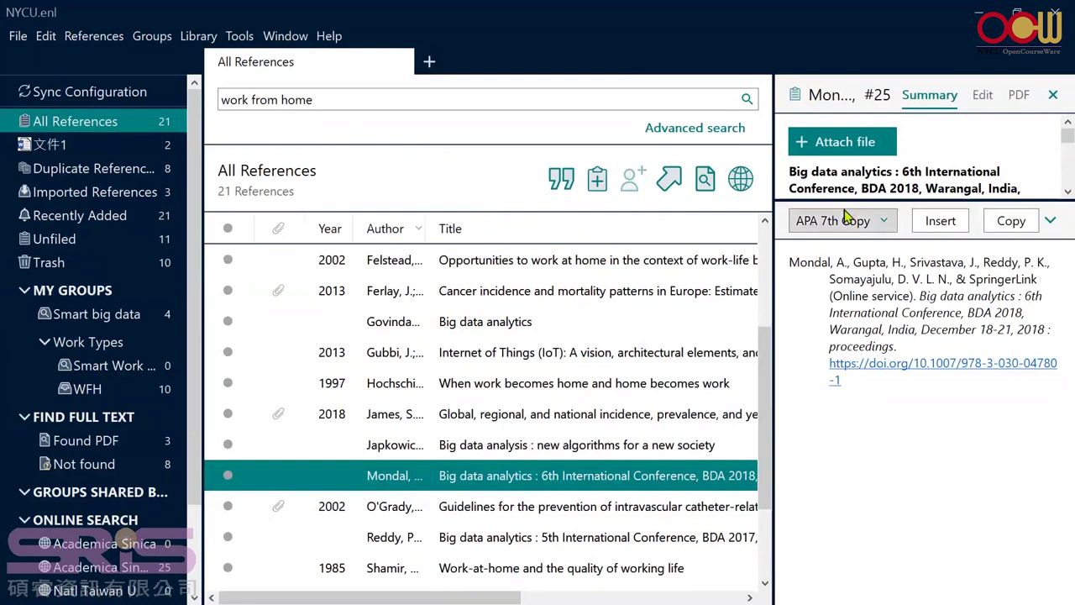
pyautogui.moveTo(874, 199); pyautogui.dragTo(869, 376)
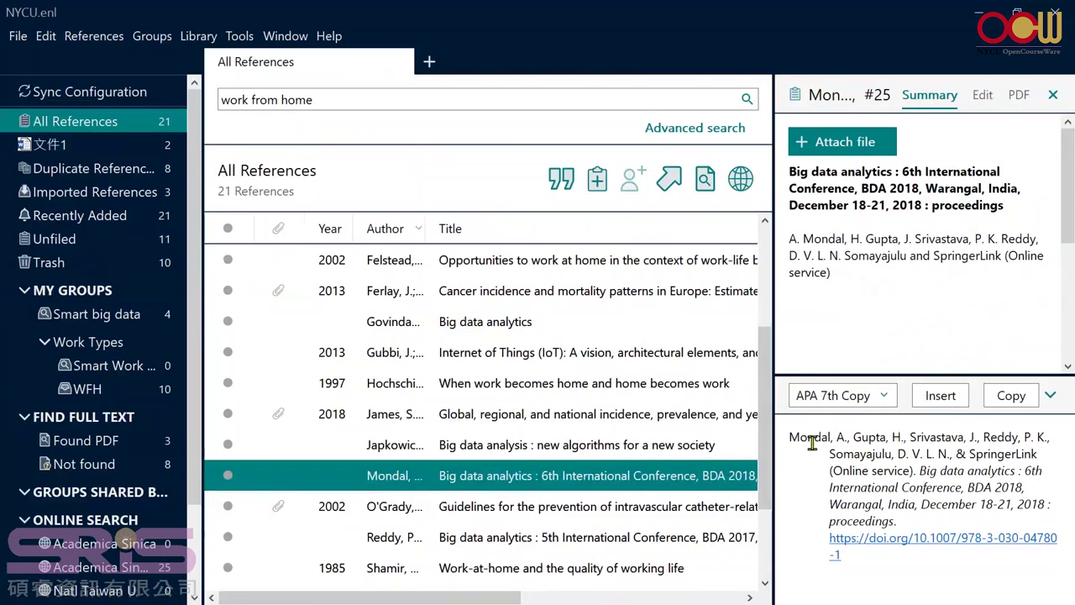
# Find the Business Ethics output style in EndNote by searching all styles for "busi", and choose it.
pyautogui.click(884, 395)
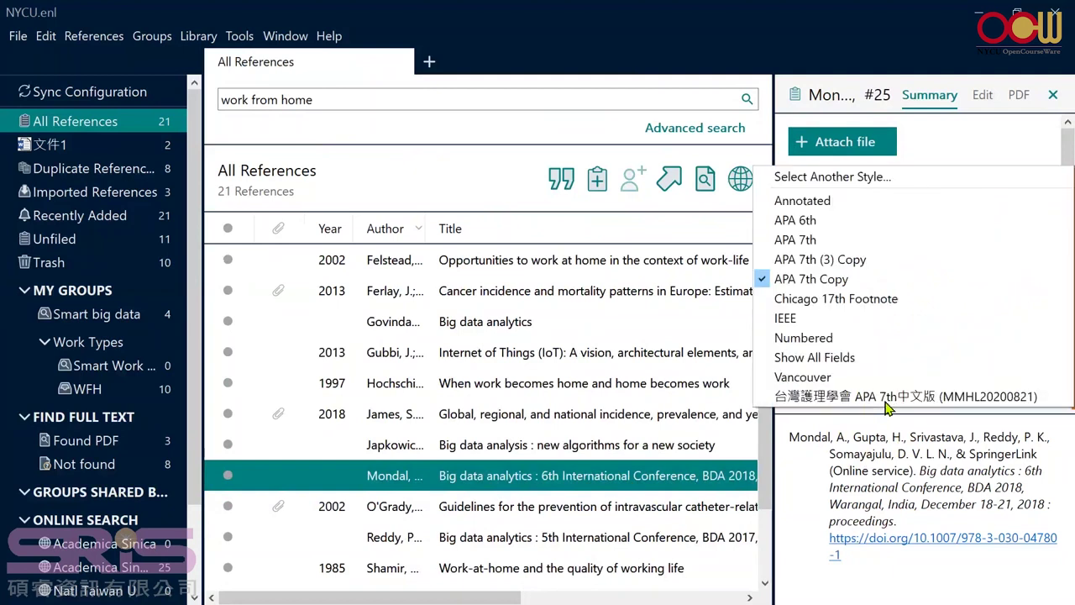
pyautogui.click(824, 177)
pyautogui.click(434, 321)
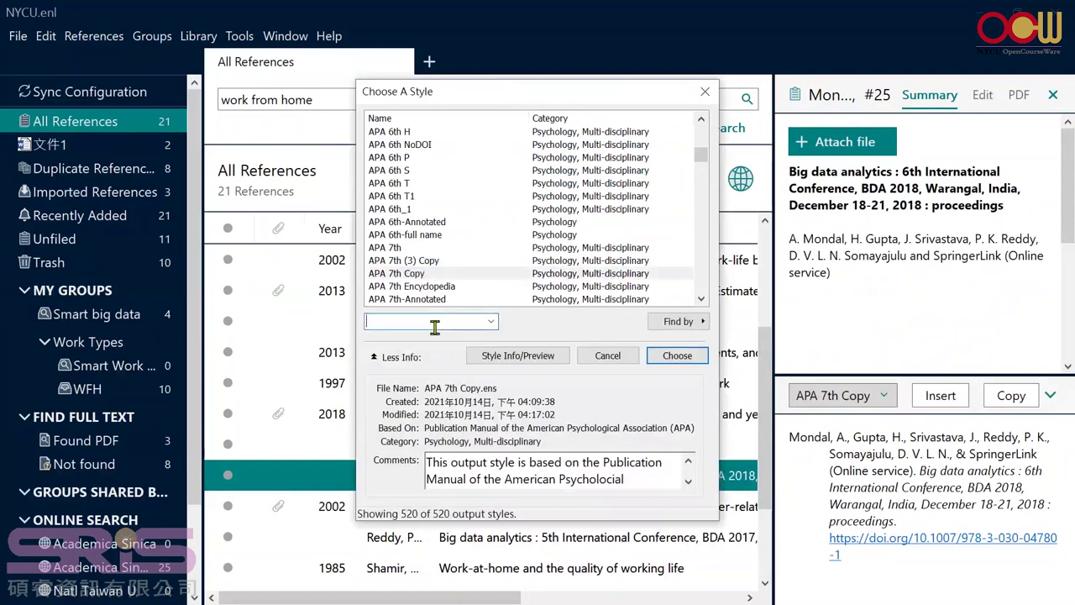
pyautogui.write('busi')
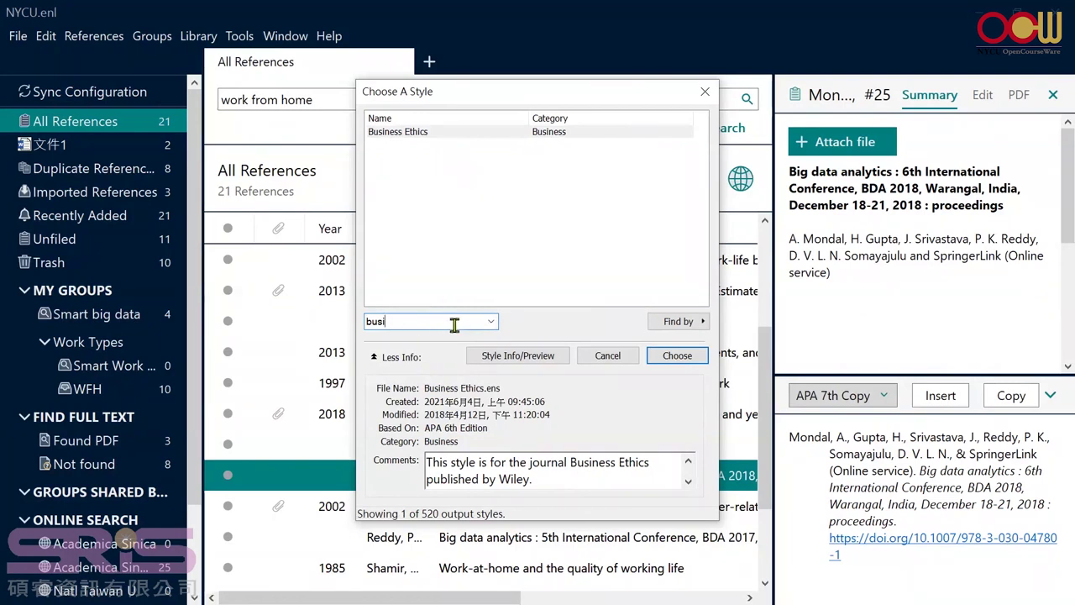
pyautogui.click(416, 133)
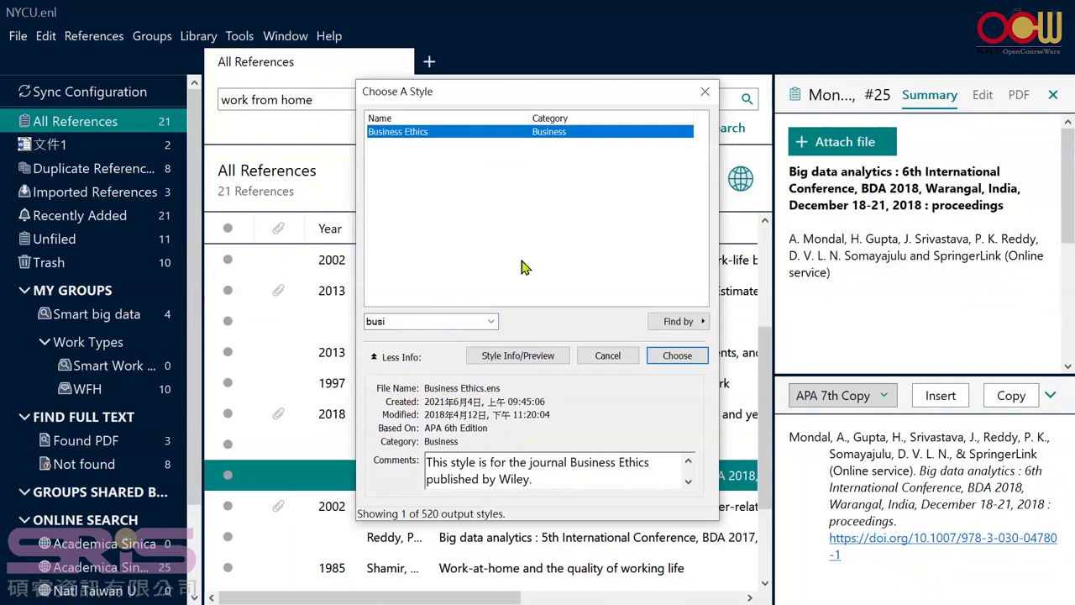
pyautogui.click(679, 356)
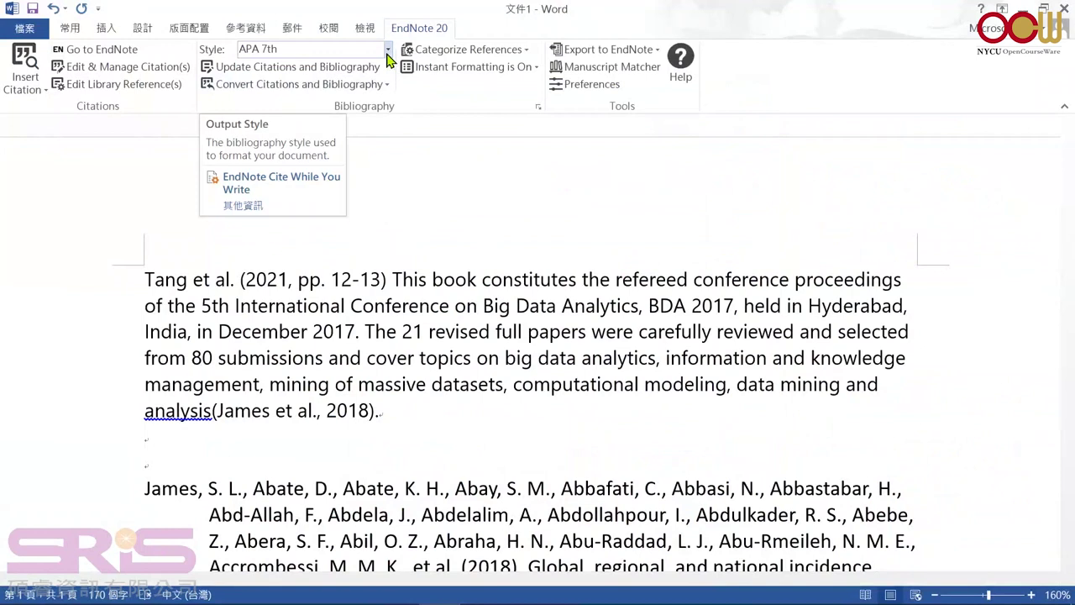
# Apply the Business Ethics output style to the Word document and review its in-text citations and bibliography.
pyautogui.click(388, 52)
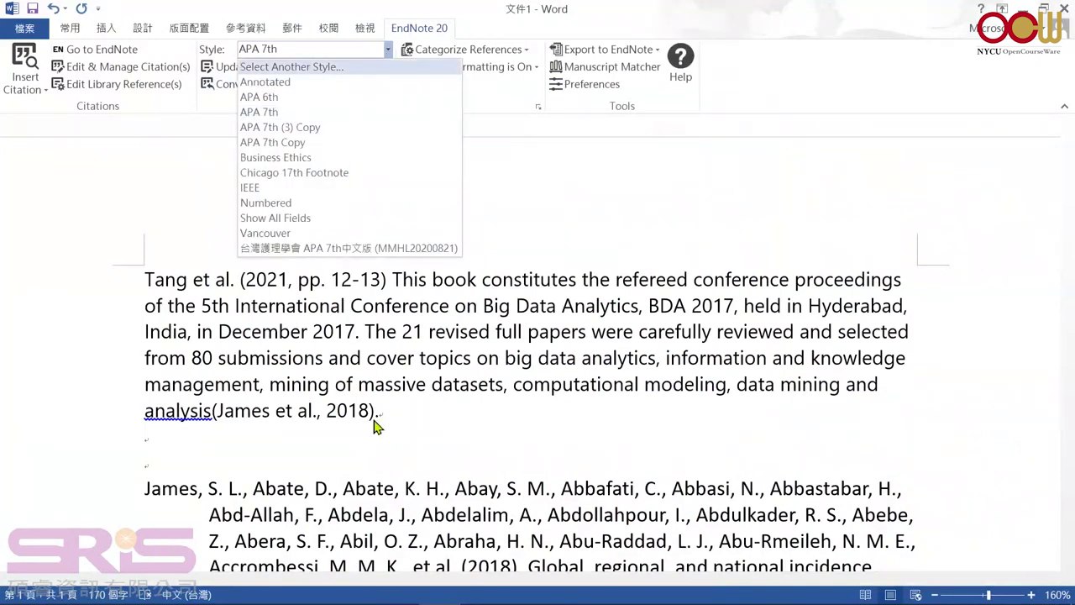
pyautogui.click(302, 159)
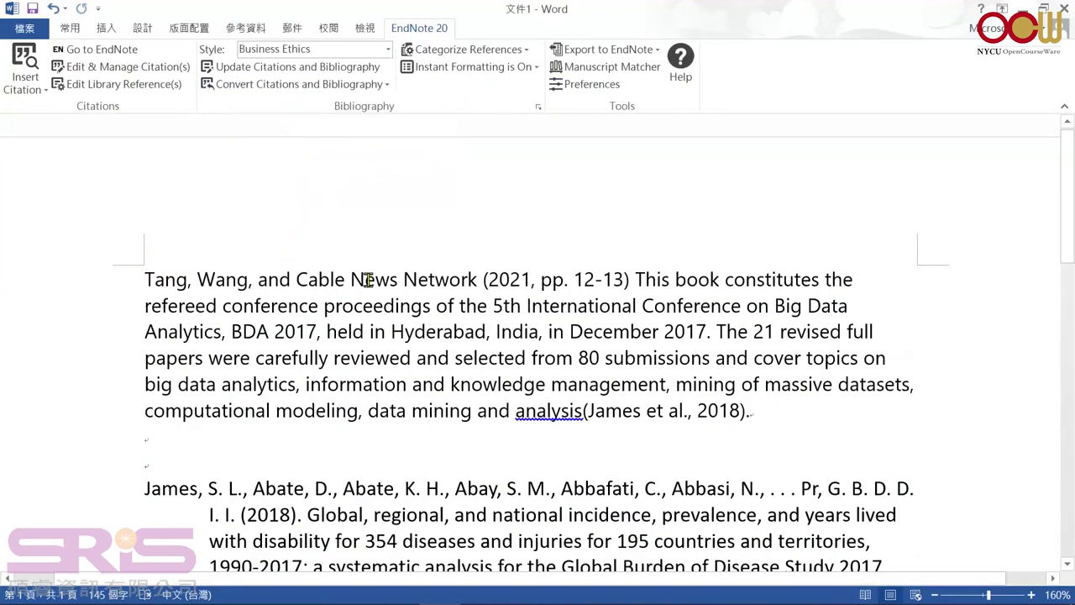
pyautogui.click(370, 280)
pyautogui.scroll(-1, 557, 345)
pyautogui.click(640, 346)
pyautogui.scroll(-3, 461, 269)
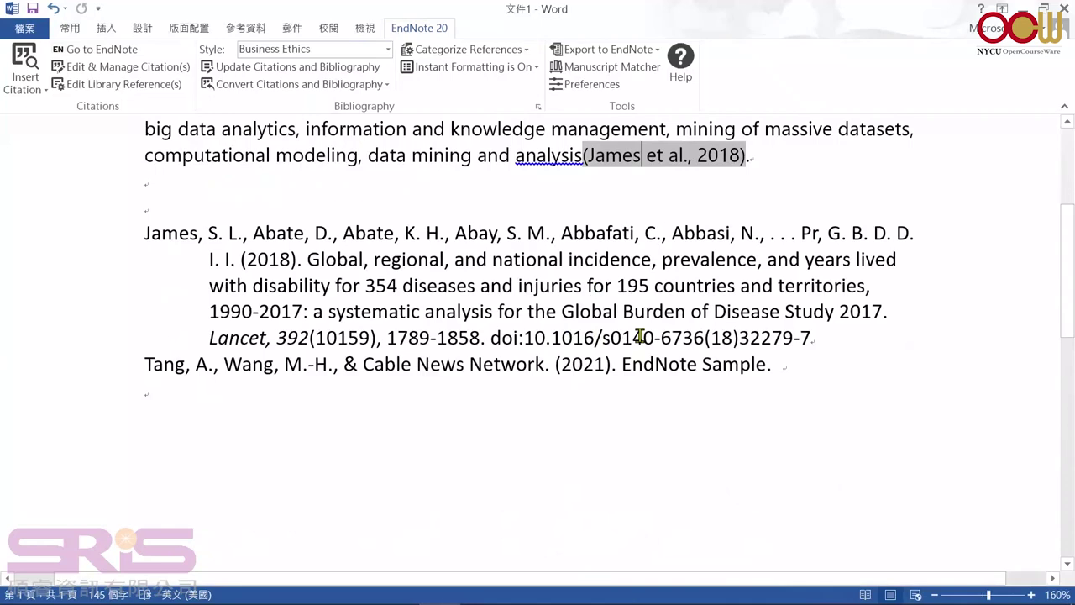
# Update the document's citations and bibliography in Word and look over the references.
pyautogui.scroll(4, 626, 336)
pyautogui.click(351, 70)
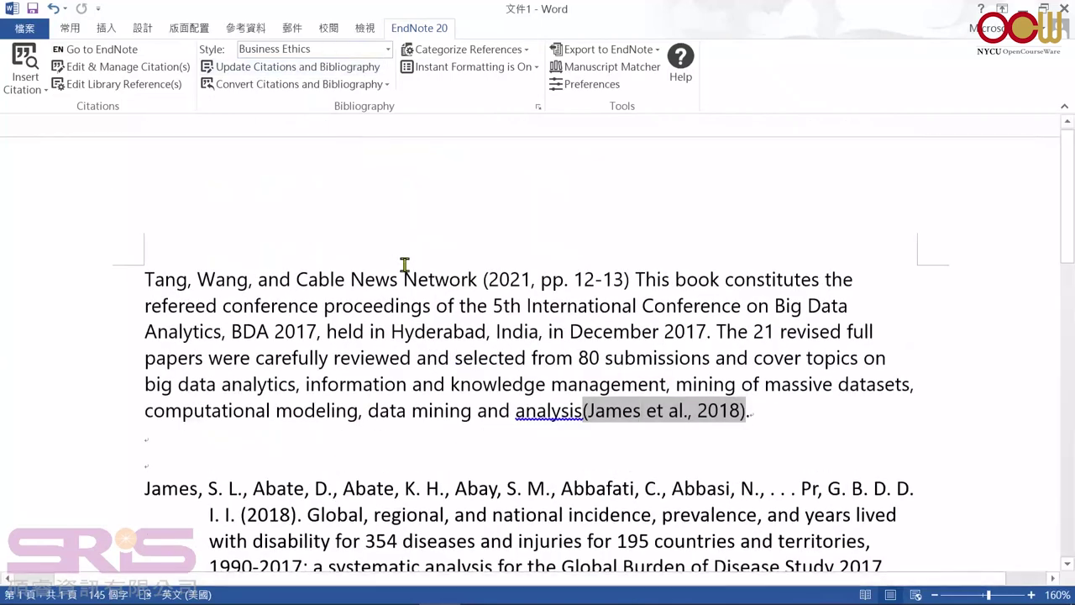
pyautogui.scroll(-3, 408, 270)
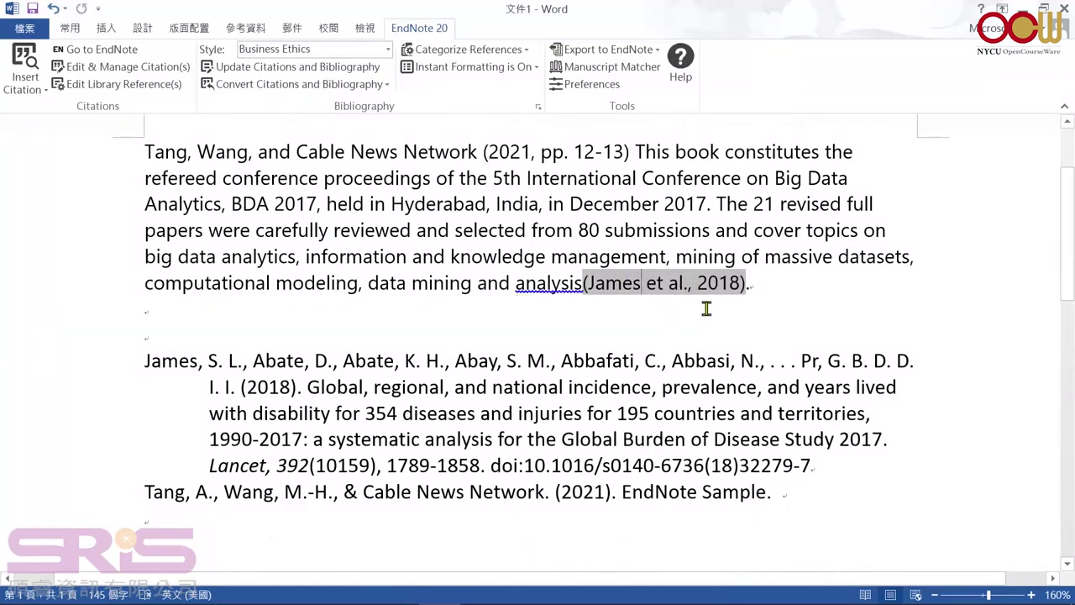
# Switch the Word document's citations and bibliography to the APA 7th output style.
pyautogui.click(501, 333)
pyautogui.scroll(3, 502, 333)
pyautogui.click(390, 52)
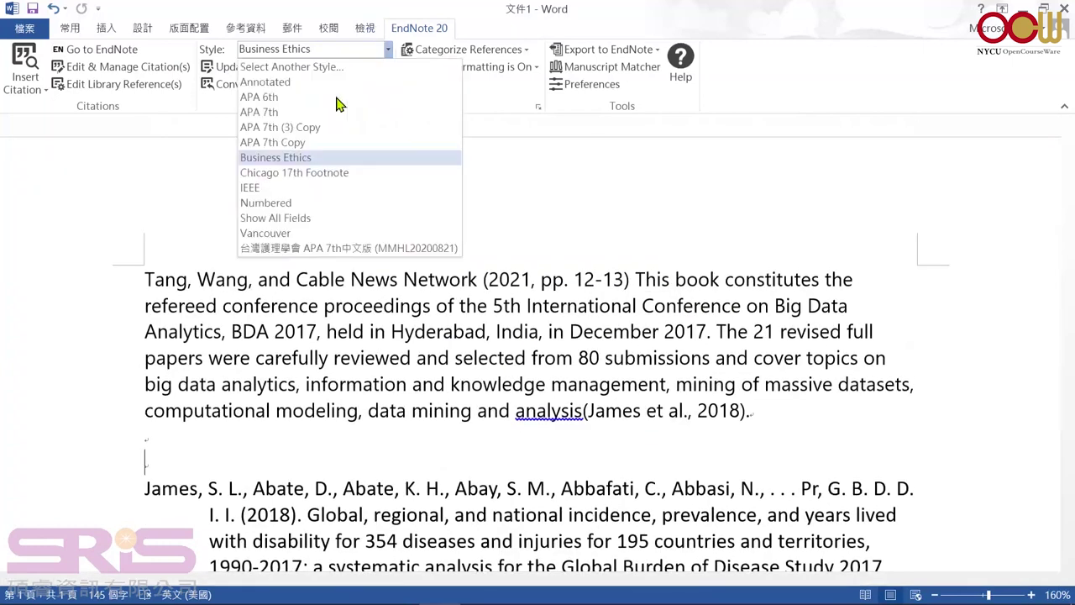
pyautogui.click(333, 118)
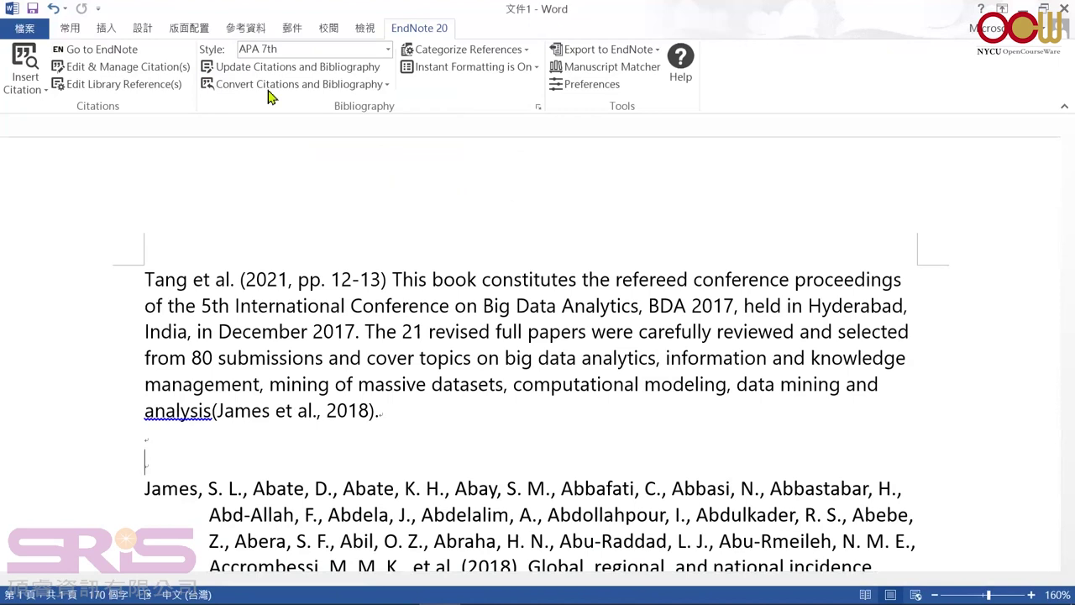
# Start converting the citations to plain text and save the unsaved document to the desktop (桌面) under its suggested name.
pyautogui.click(334, 87)
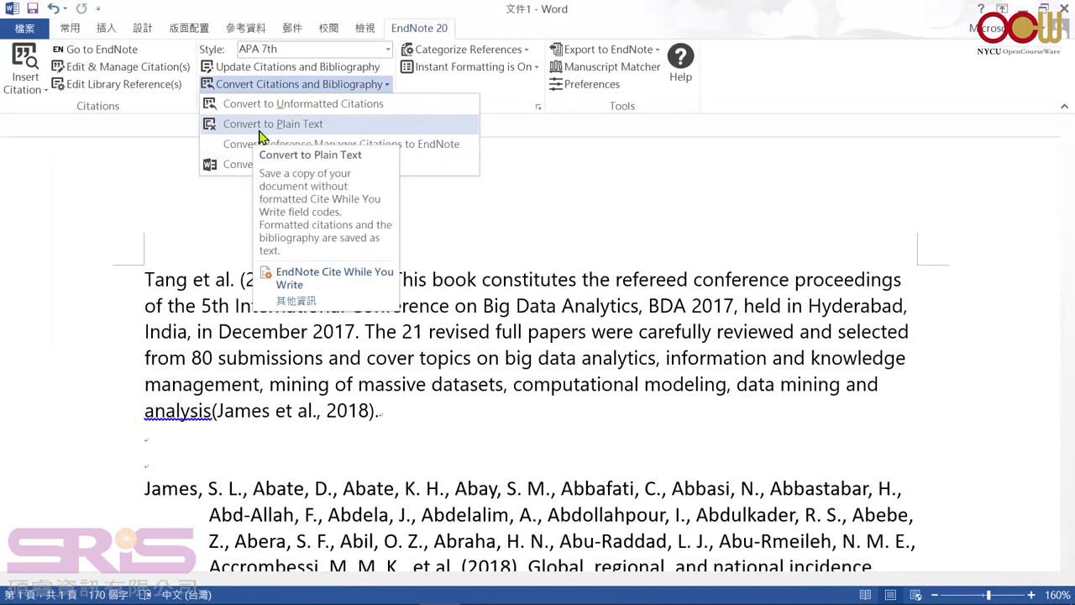
pyautogui.click(281, 128)
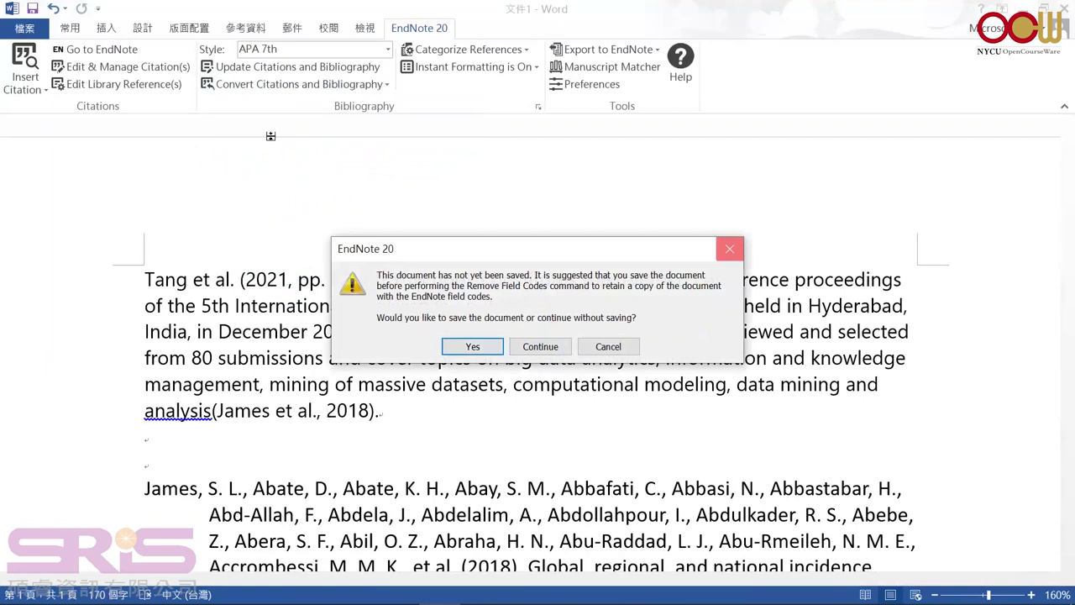
pyautogui.press('Return')
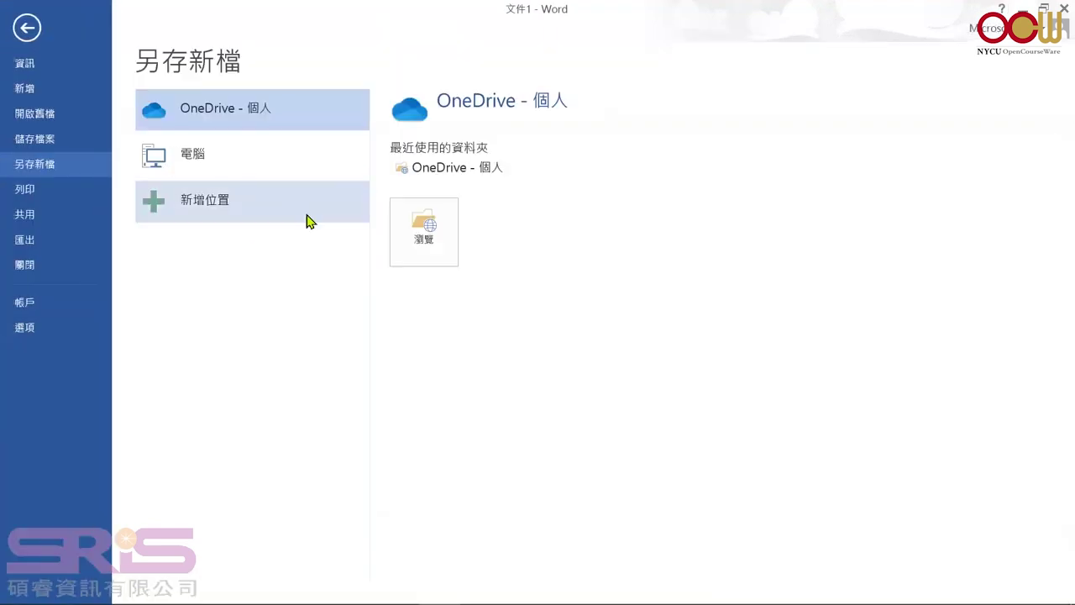
pyautogui.click(247, 168)
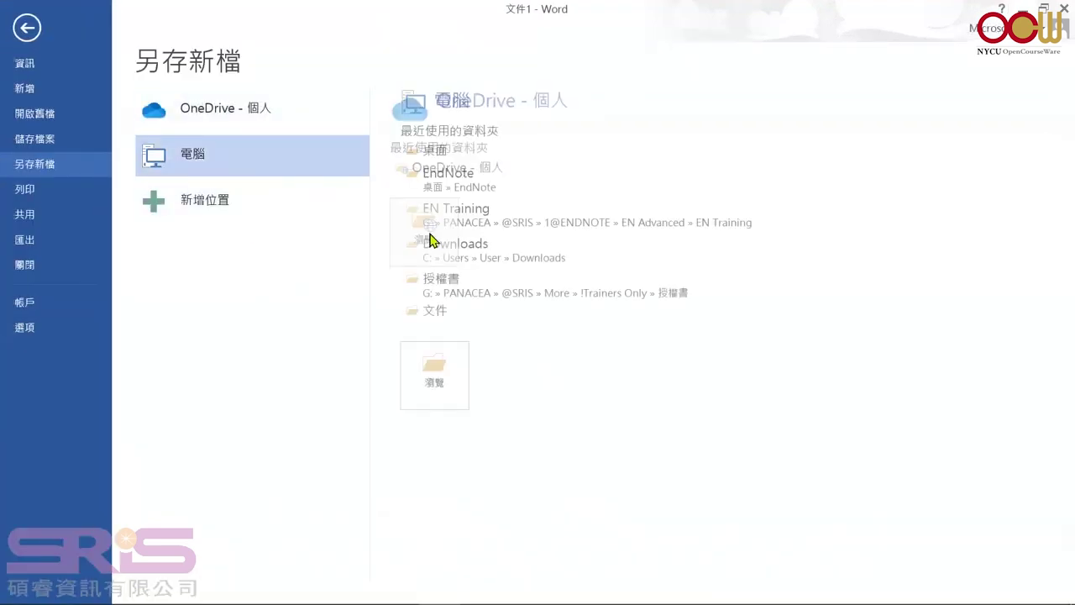
pyautogui.click(473, 161)
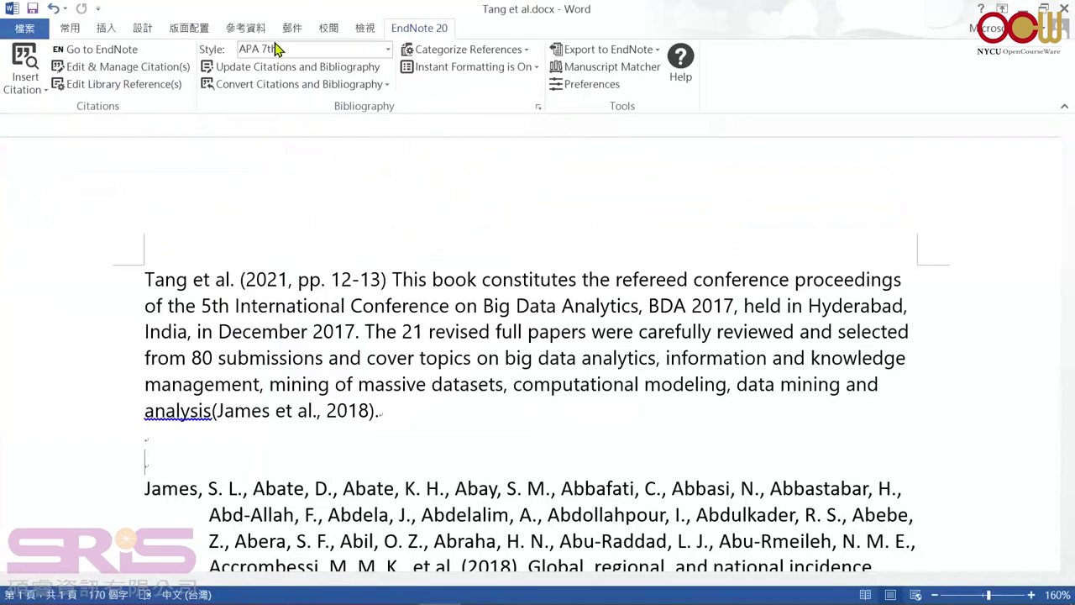
# Convert the saved document's citations and bibliography to plain text in a new copy of the document.
pyautogui.click(244, 87)
pyautogui.click(252, 123)
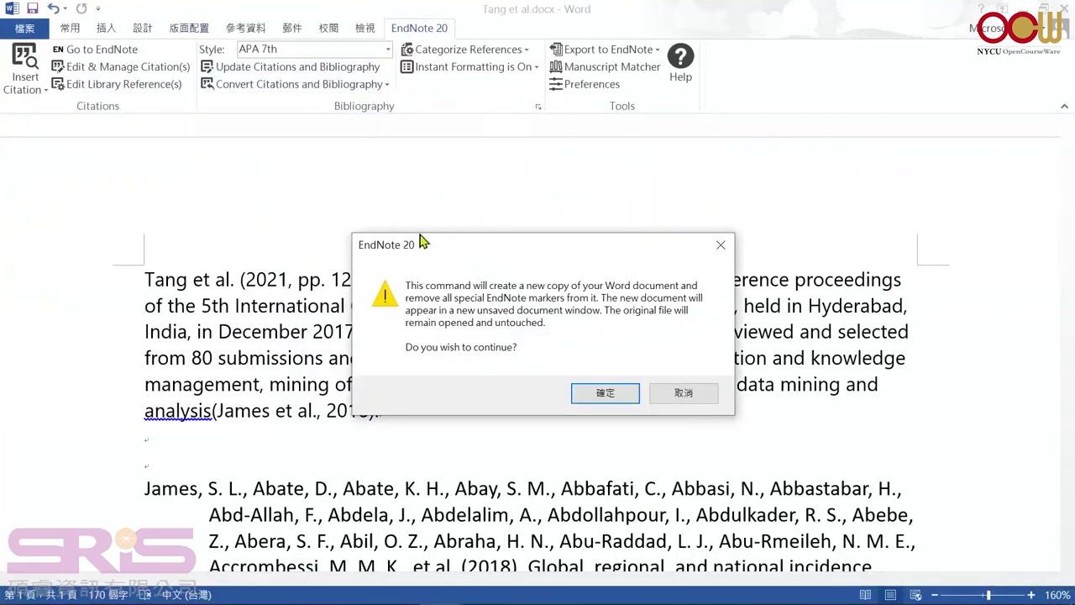
pyautogui.click(607, 393)
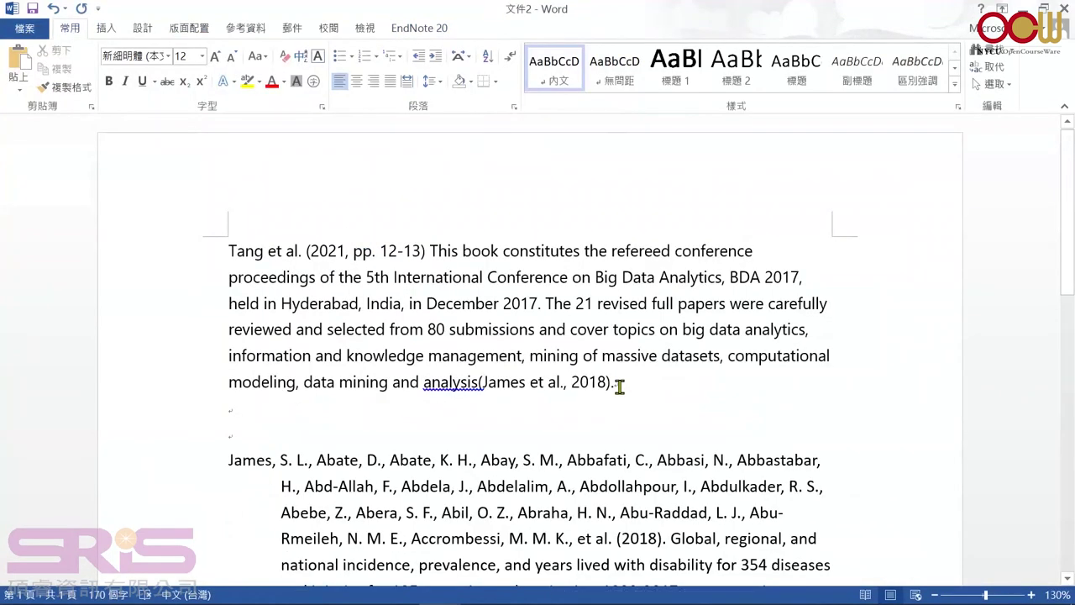
# Check the in-text citations and the reference list in the plain-text copy for EndNote field codes.
pyautogui.click(576, 386)
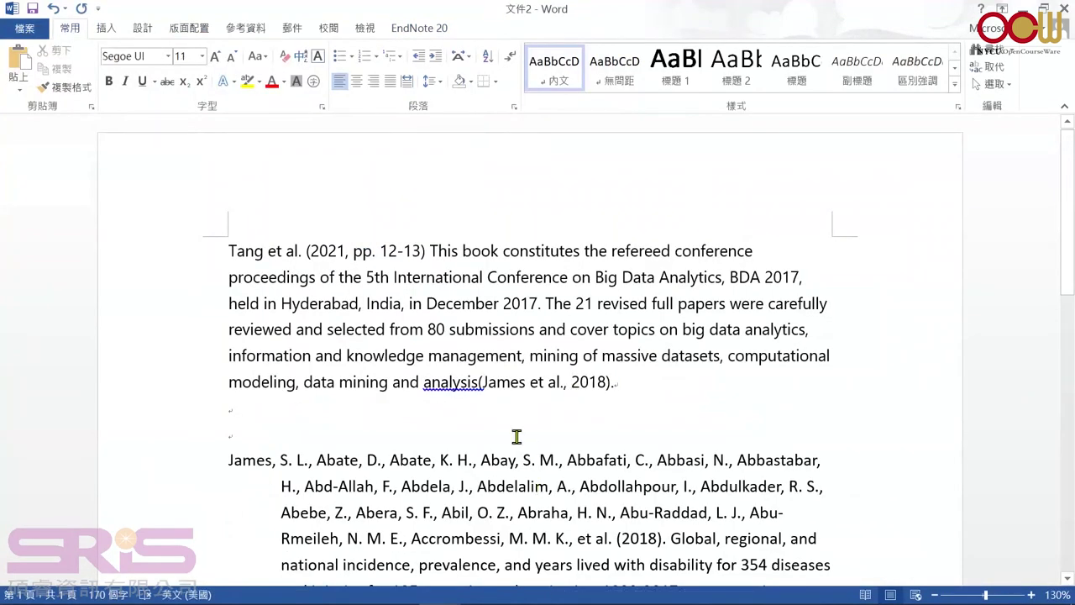
pyautogui.click(328, 250)
pyautogui.click(345, 256)
pyautogui.scroll(-3, 557, 445)
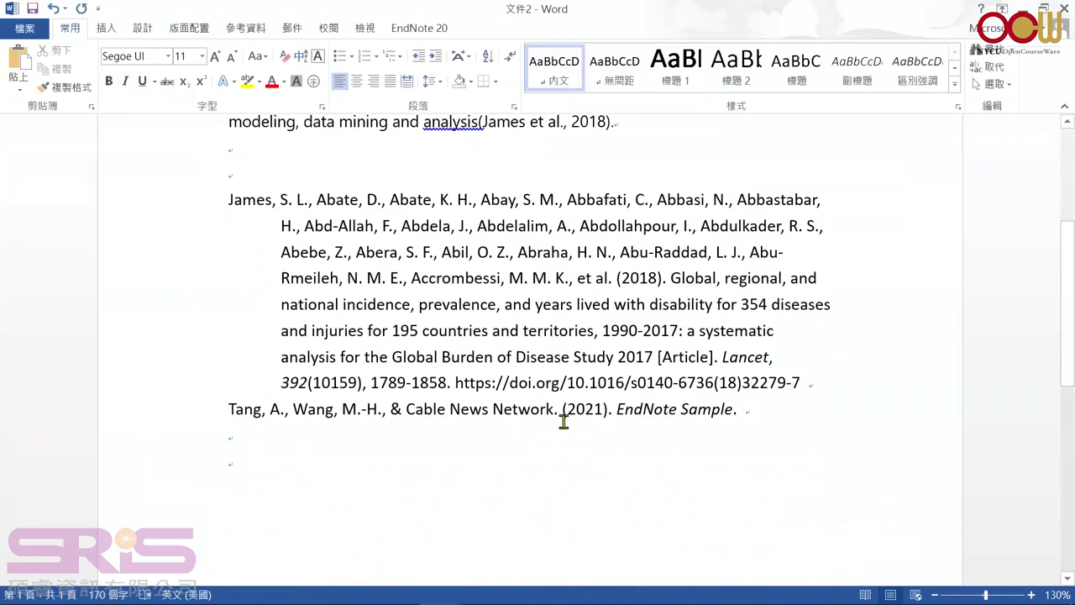
pyautogui.scroll(4, 565, 417)
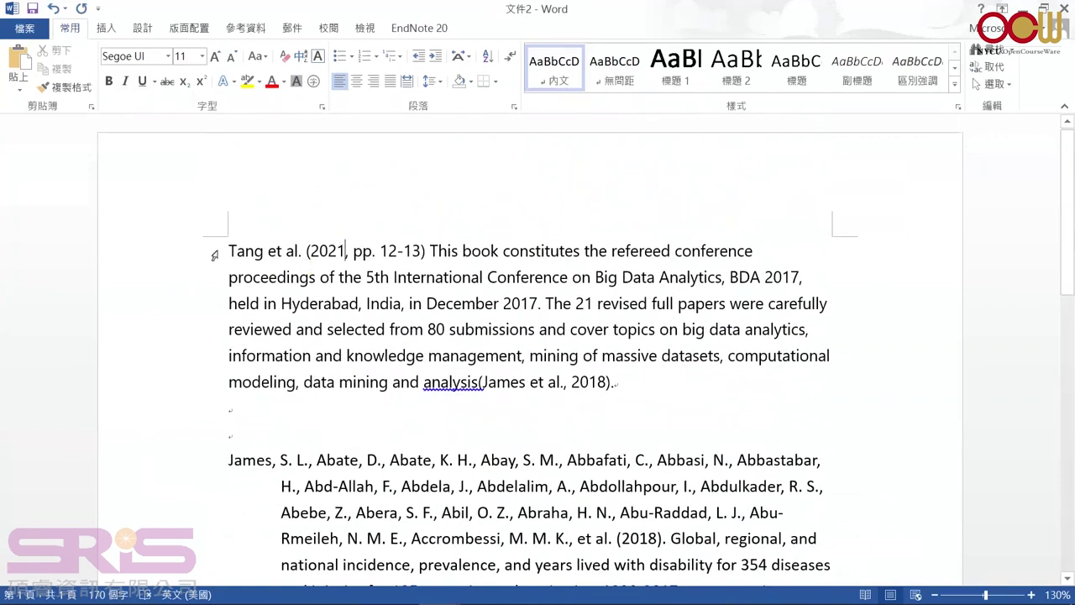
pyautogui.click(246, 250)
pyautogui.click(314, 253)
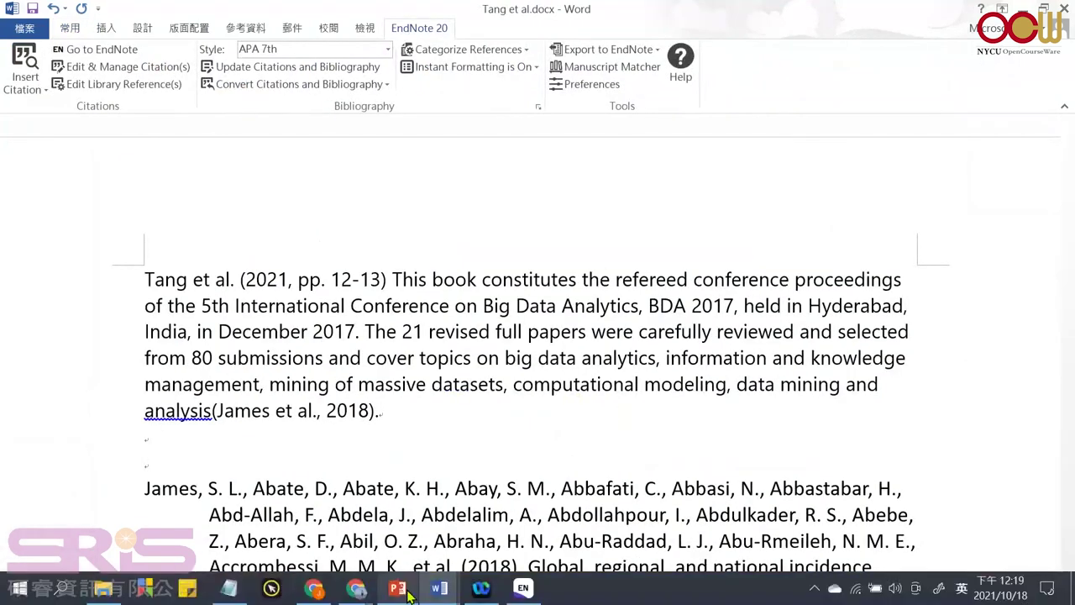
# Switch to the PowerPoint deck, present the Backup & Sync section from slide 73 to the Library Backup slide, and end the show.
pyautogui.moveTo(409, 595)
pyautogui.click(424, 517)
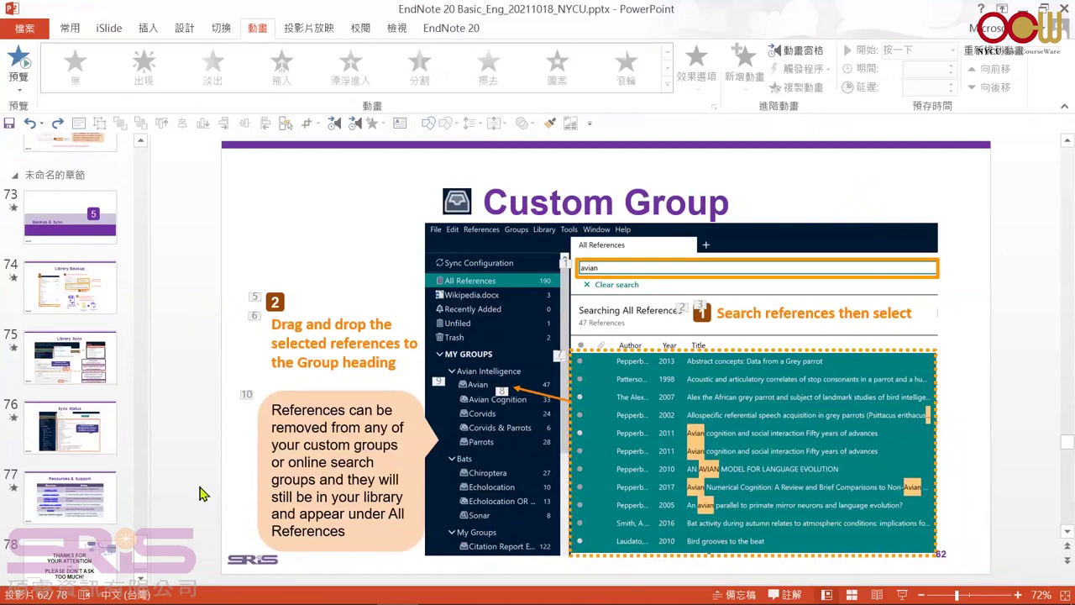
pyautogui.click(74, 275)
pyautogui.press('Up')
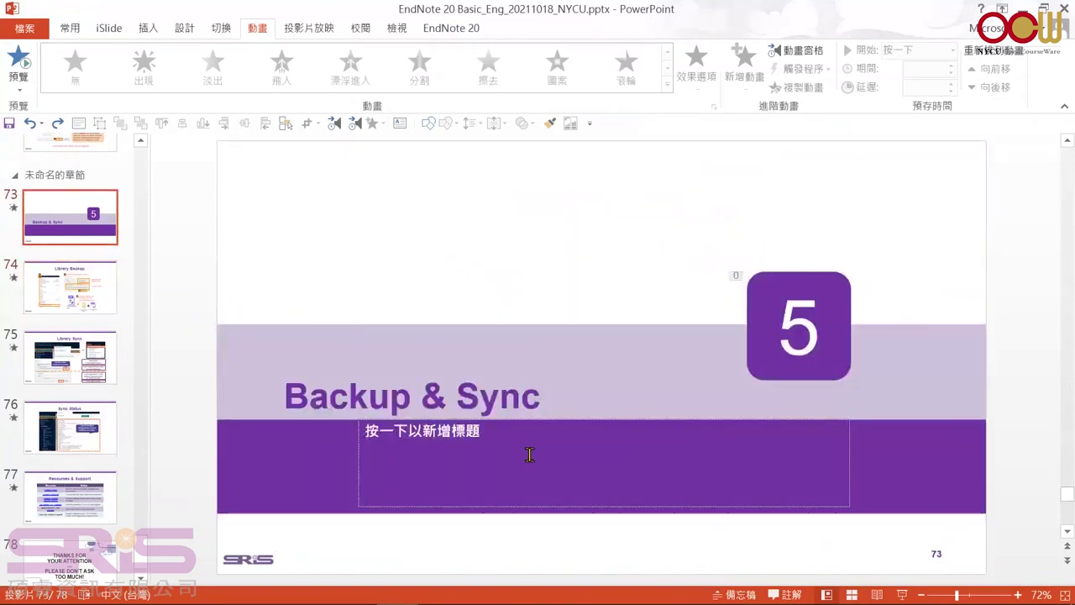
pyautogui.click(902, 594)
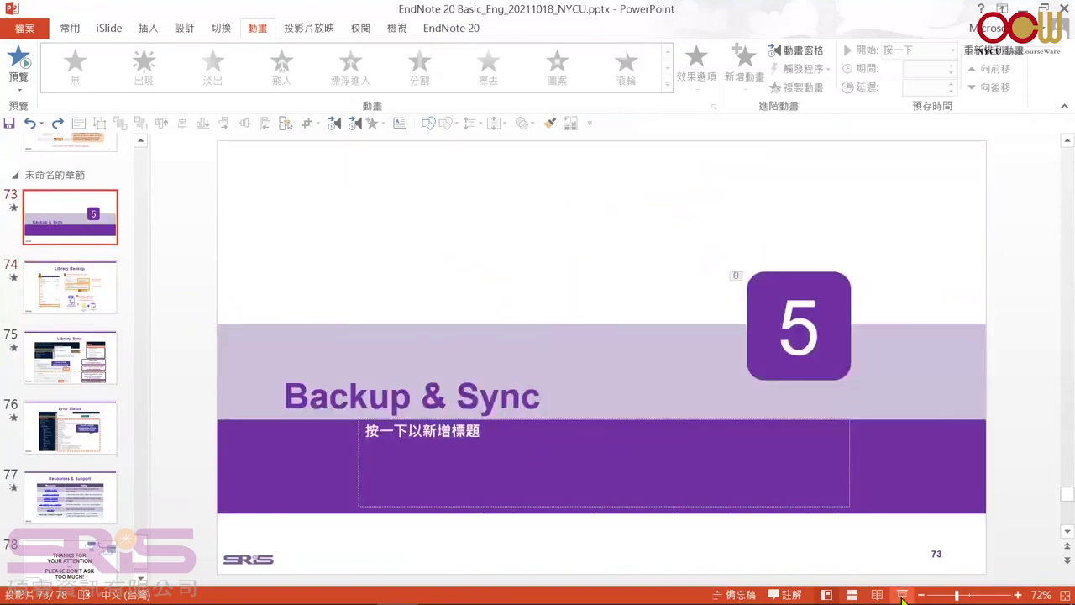
pyautogui.press('Right')
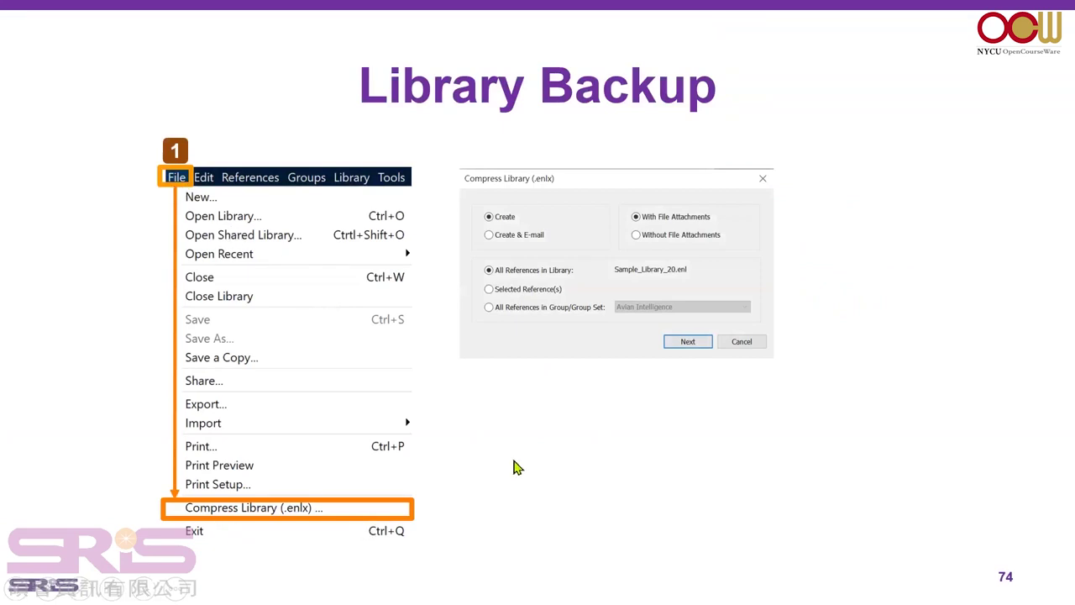
pyautogui.press('Escape')
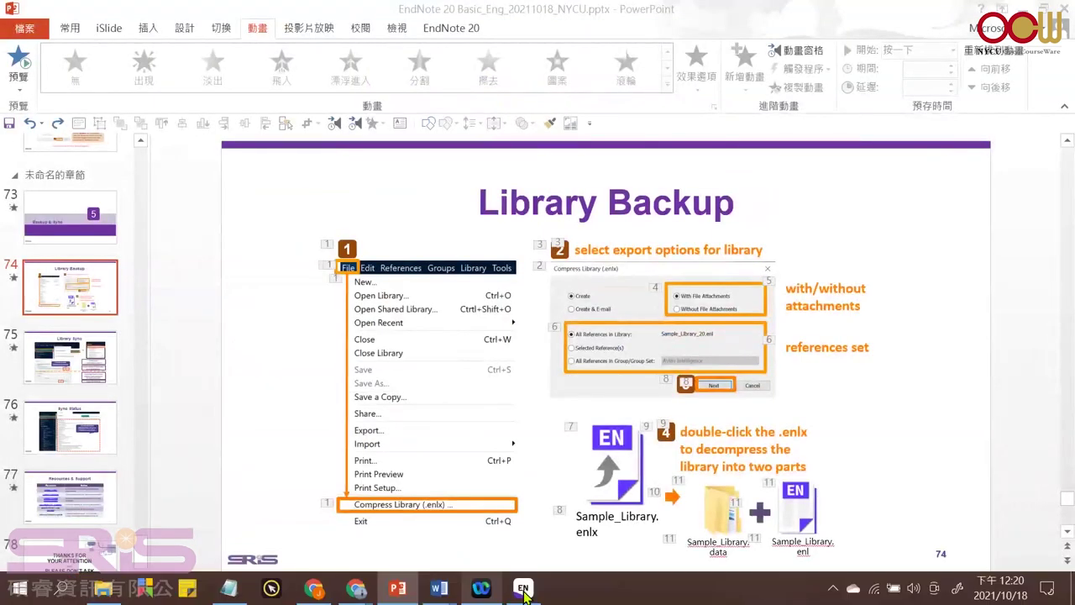
# Switch to EndNote and compress all references in NYCU.enl with file attachments, saving the archive as NYCU_com.enlx on the desktop.
pyautogui.click(523, 590)
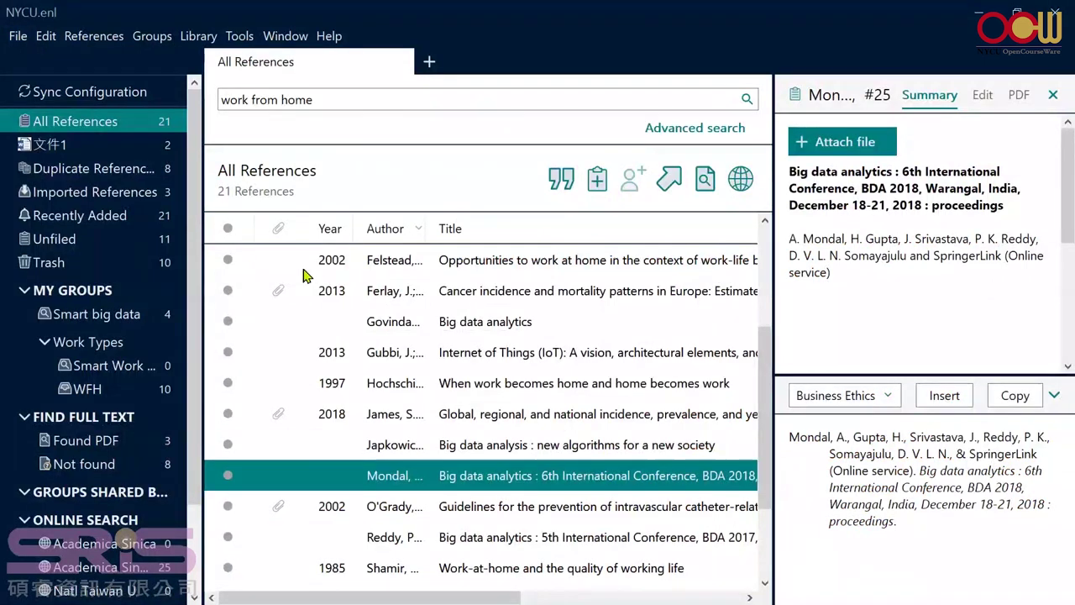
pyautogui.click(20, 40)
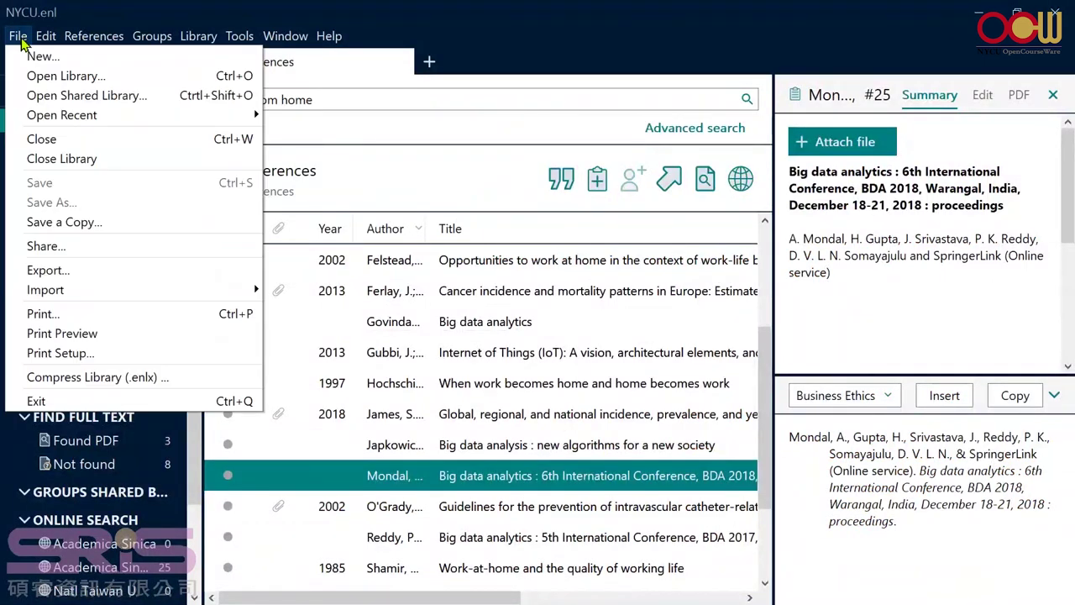
pyautogui.click(61, 378)
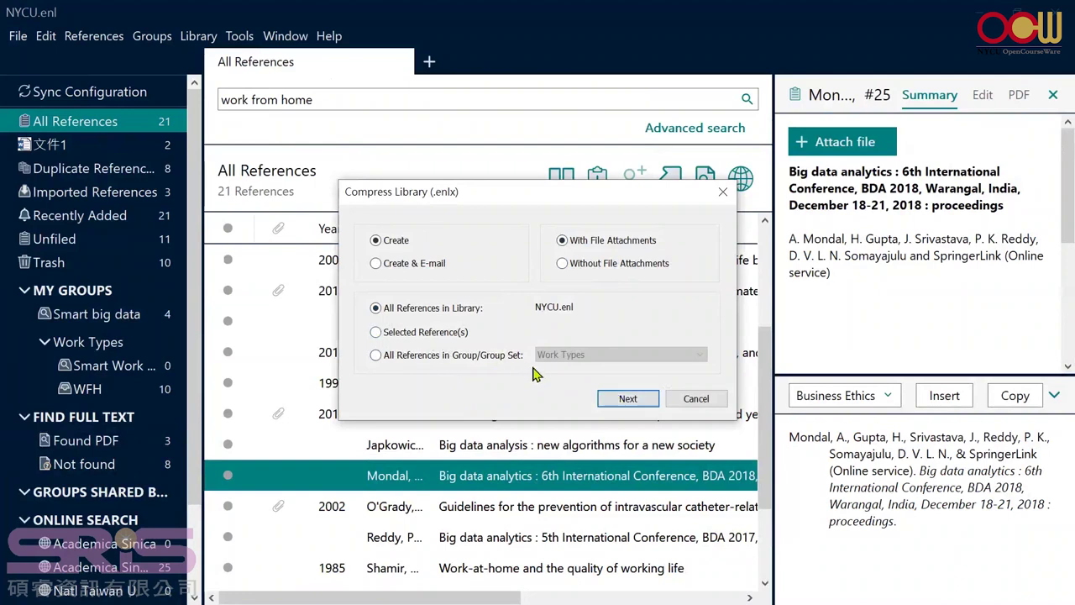
pyautogui.click(627, 398)
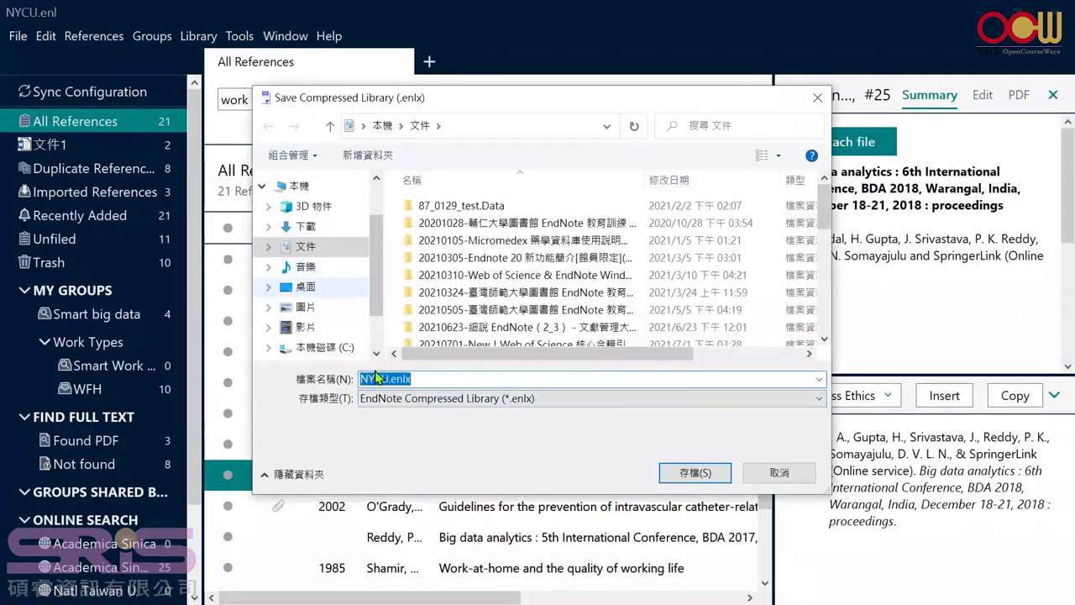
pyautogui.click(389, 380)
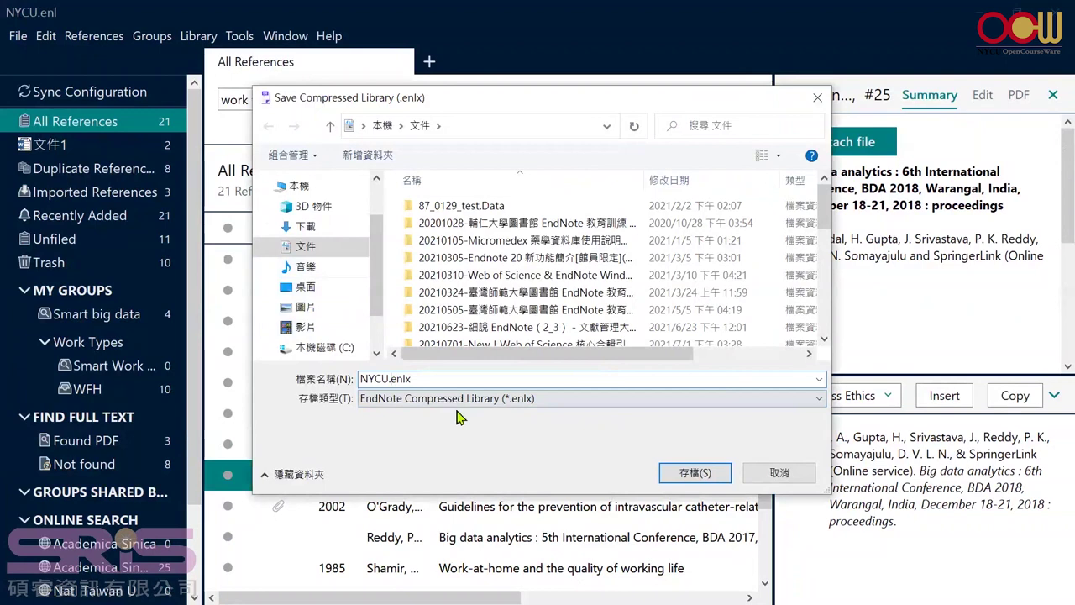
pyautogui.write('_com')
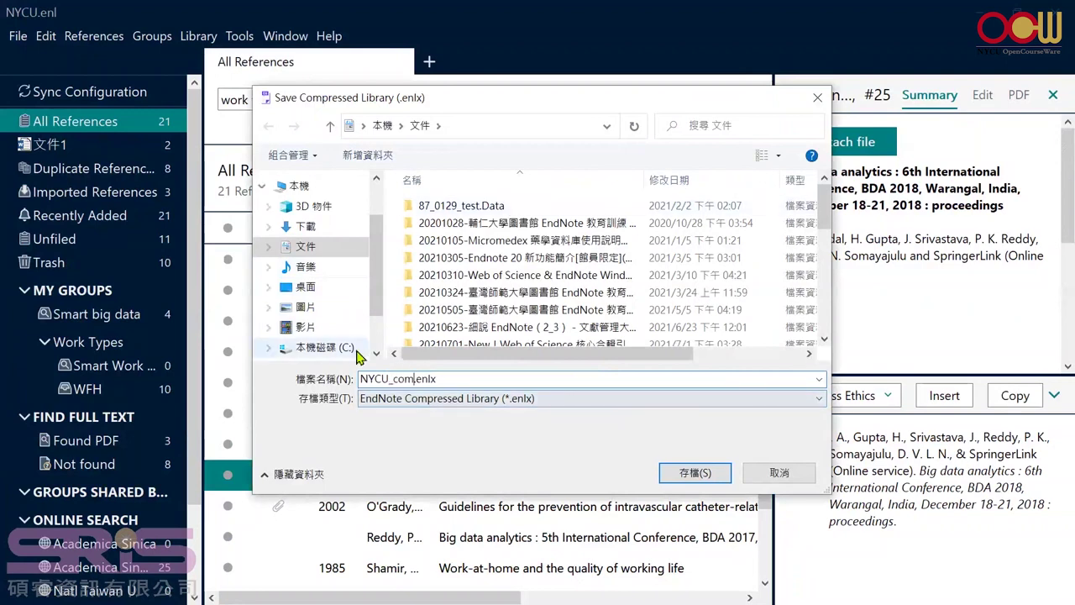
pyautogui.click(315, 294)
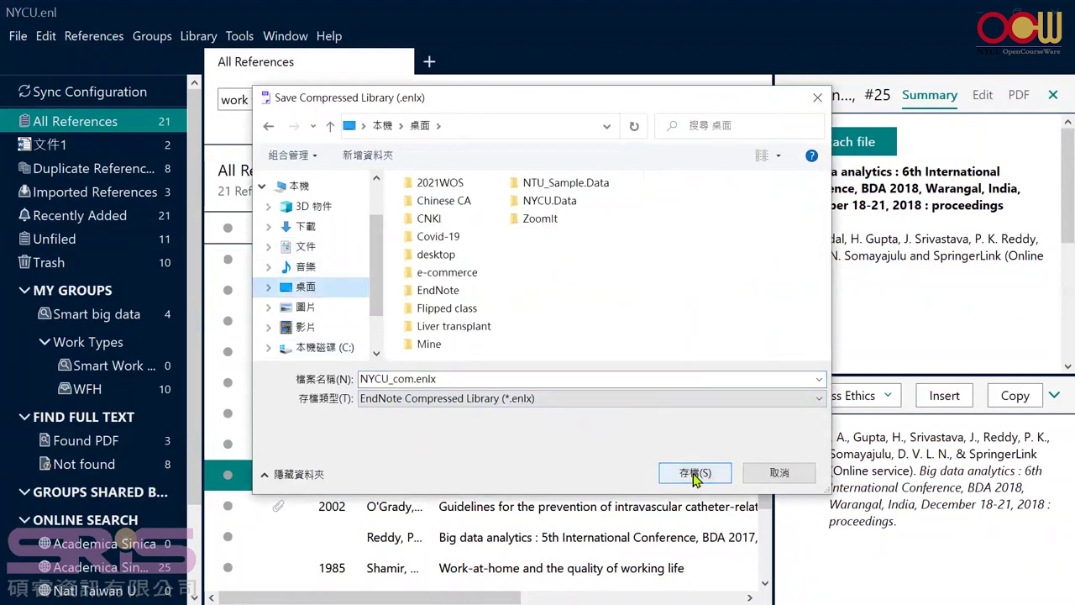
pyautogui.click(694, 473)
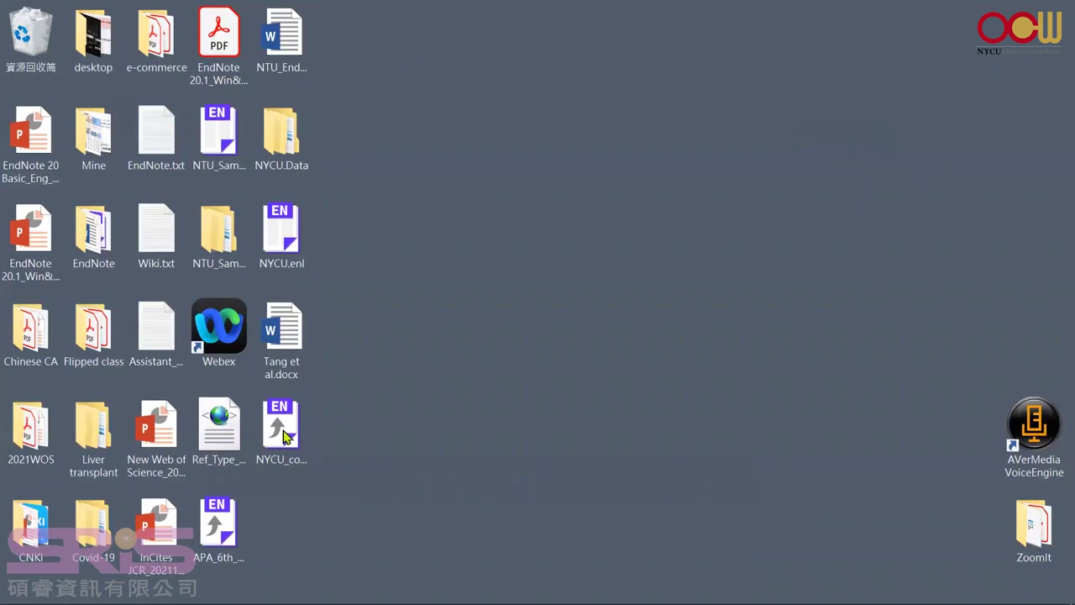
# Select the NYCU_com.enlx archive on the desktop, open it in EndNote, and maximize the restored library's window.
pyautogui.click(298, 445)
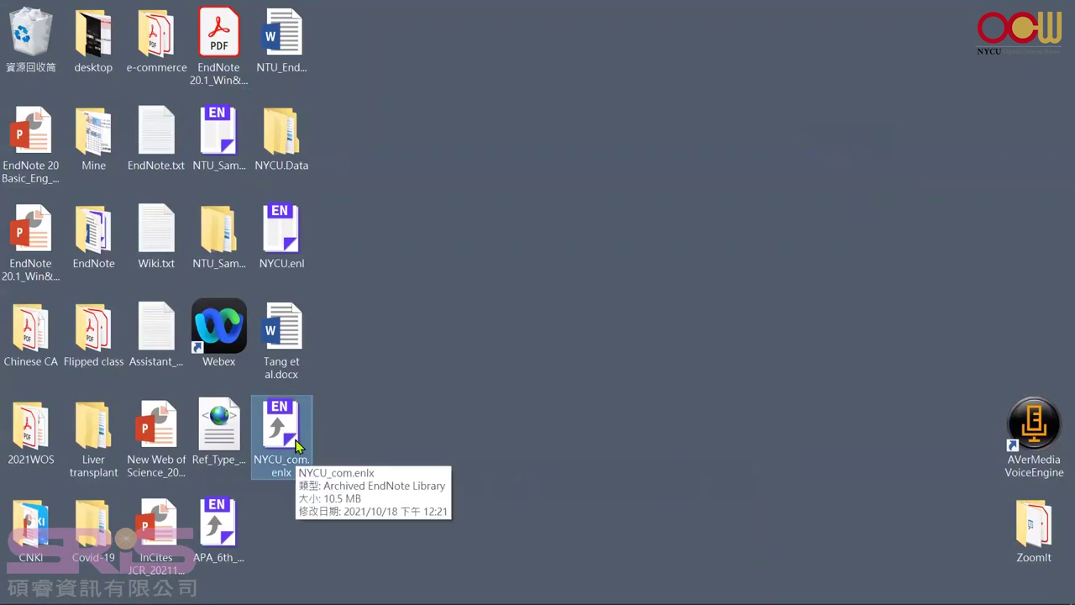
pyautogui.moveTo(288, 443)
pyautogui.mouseDown()
pyautogui.moveTo(431, 407)
pyautogui.moveTo(298, 440)
pyautogui.mouseUp()
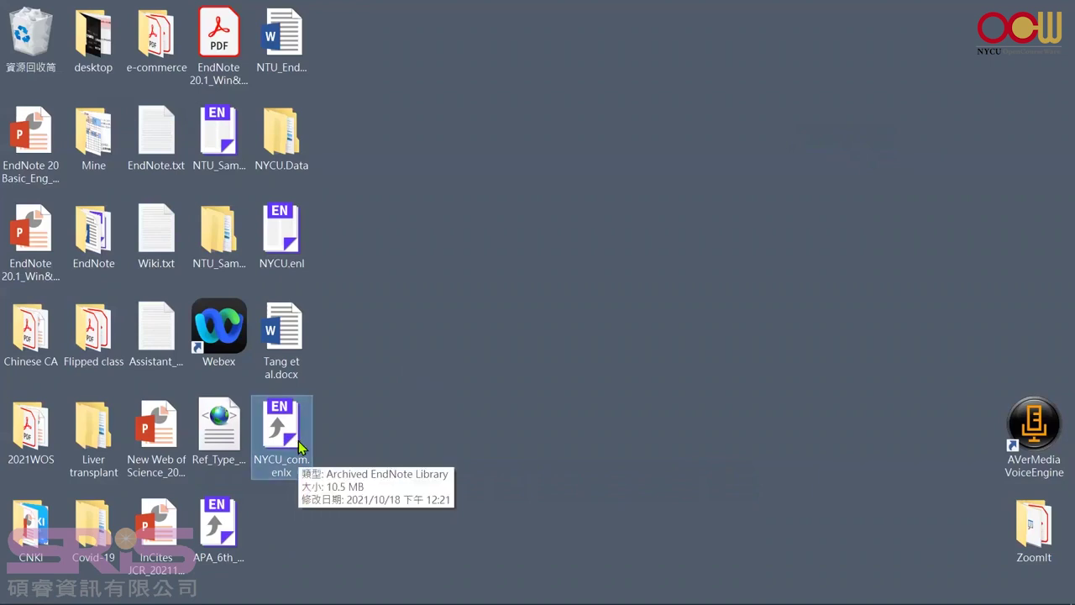
pyautogui.moveTo(287, 445); pyautogui.dragTo(471, 429)
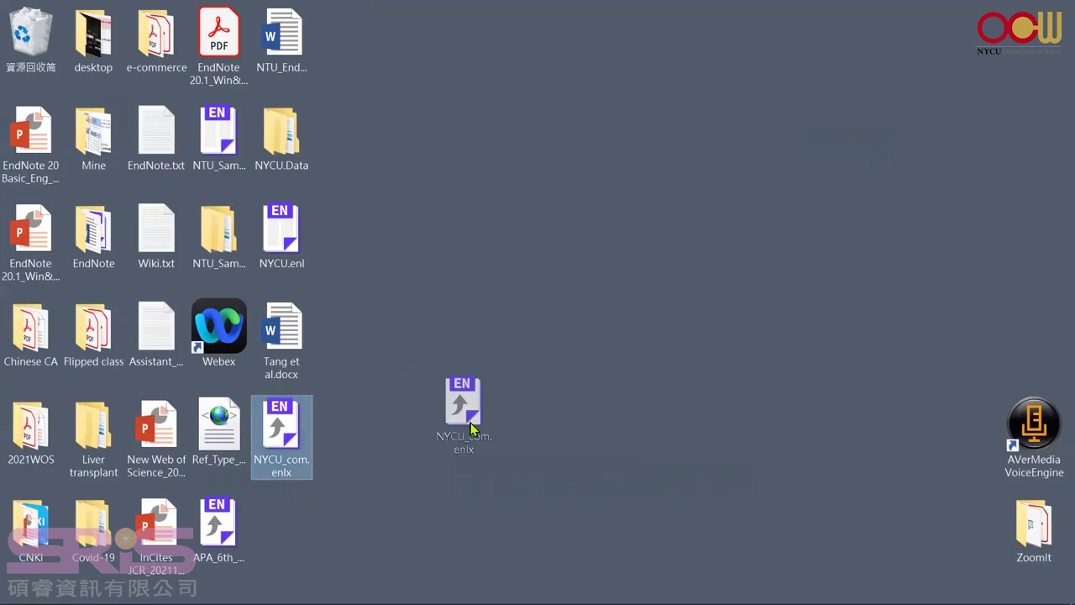
pyautogui.moveTo(471, 429); pyautogui.dragTo(294, 450)
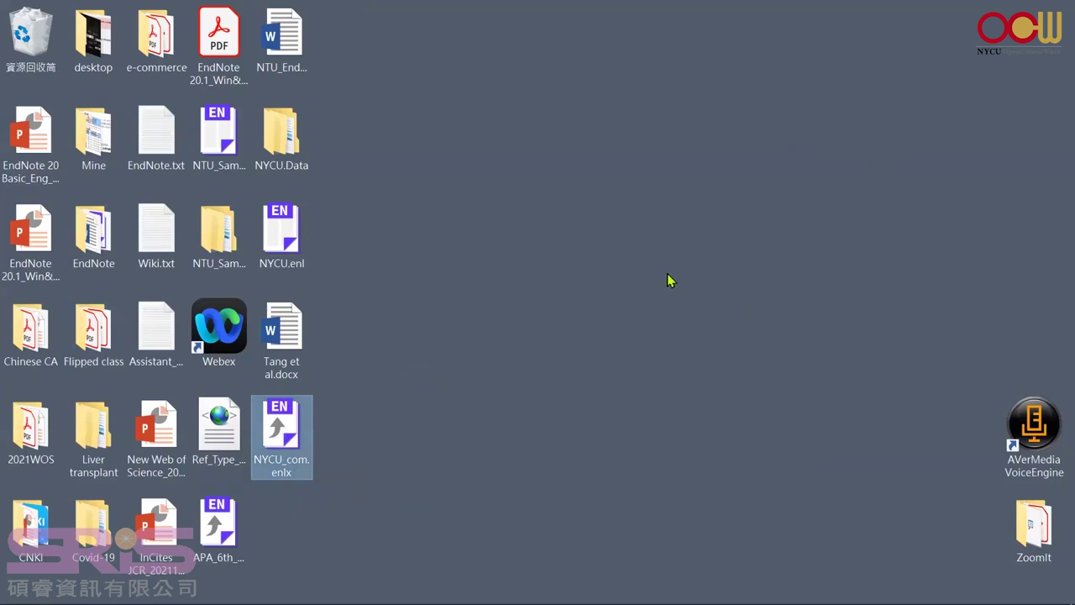
pyautogui.moveTo(268, 446)
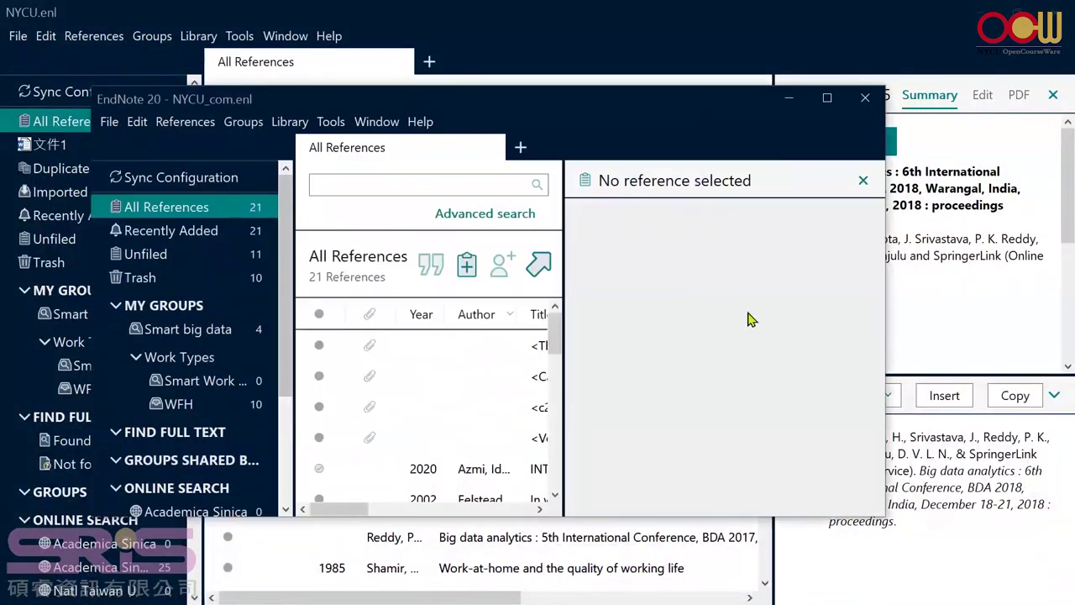
pyautogui.click(824, 99)
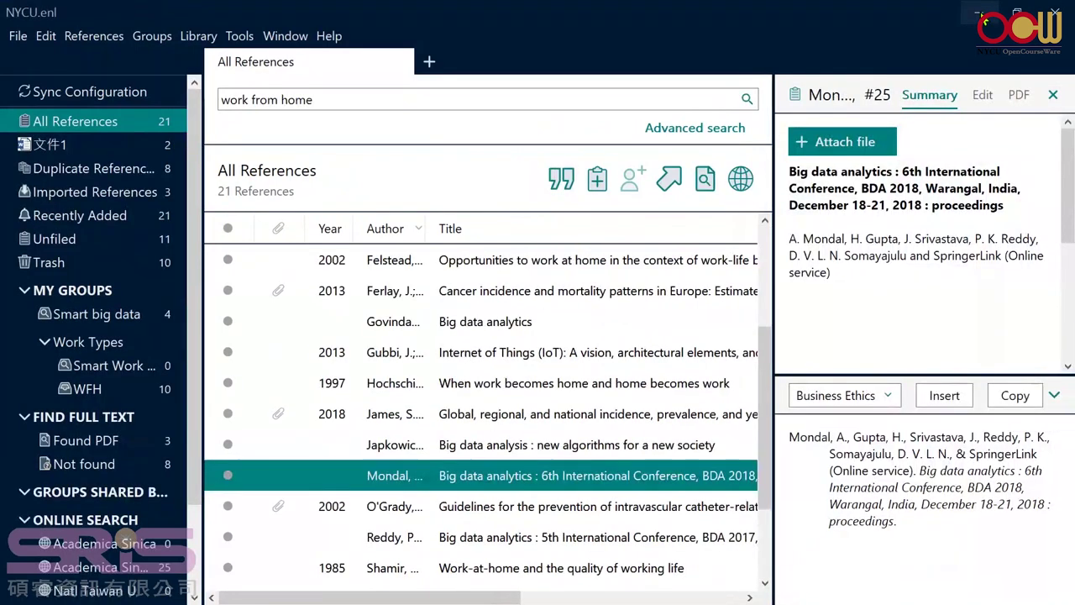
# Minimize the NYCU.enl library, switch to PowerPoint, and present the Library Sync slide 75.
pyautogui.click(979, 15)
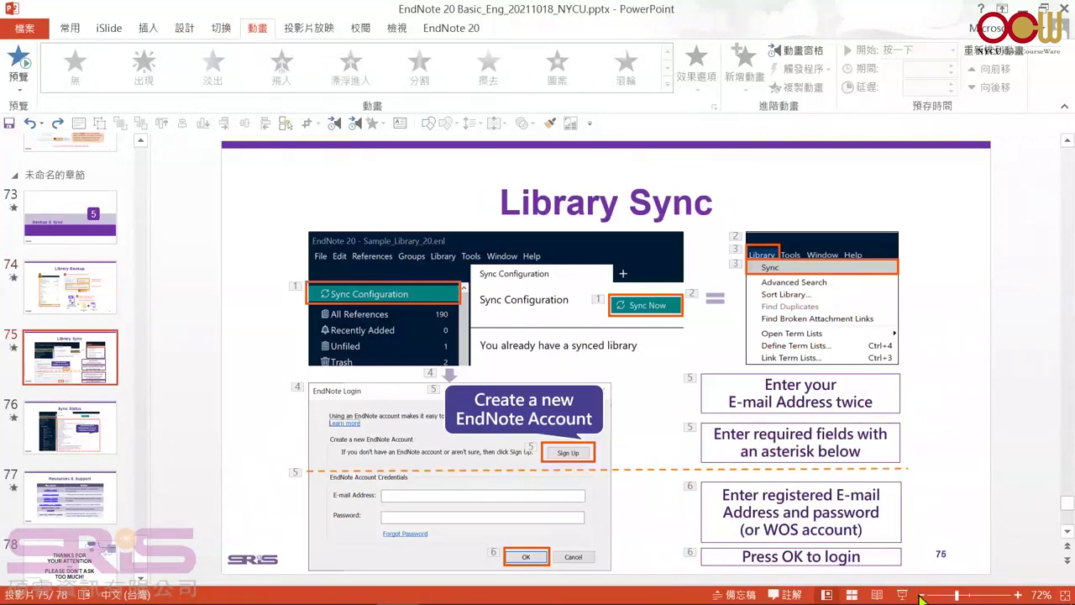
pyautogui.click(904, 595)
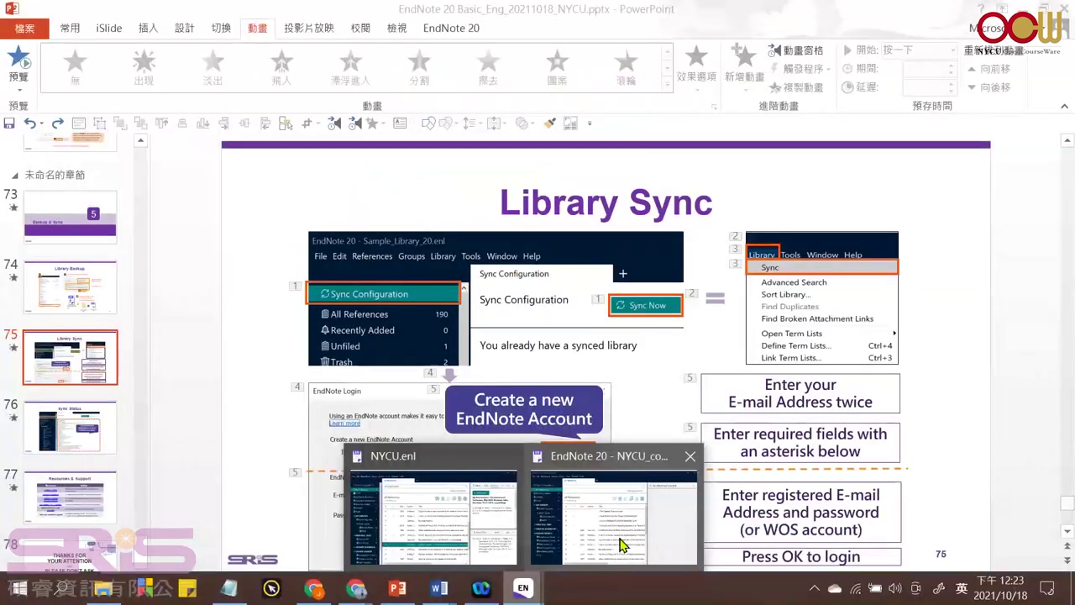
pyautogui.click(619, 547)
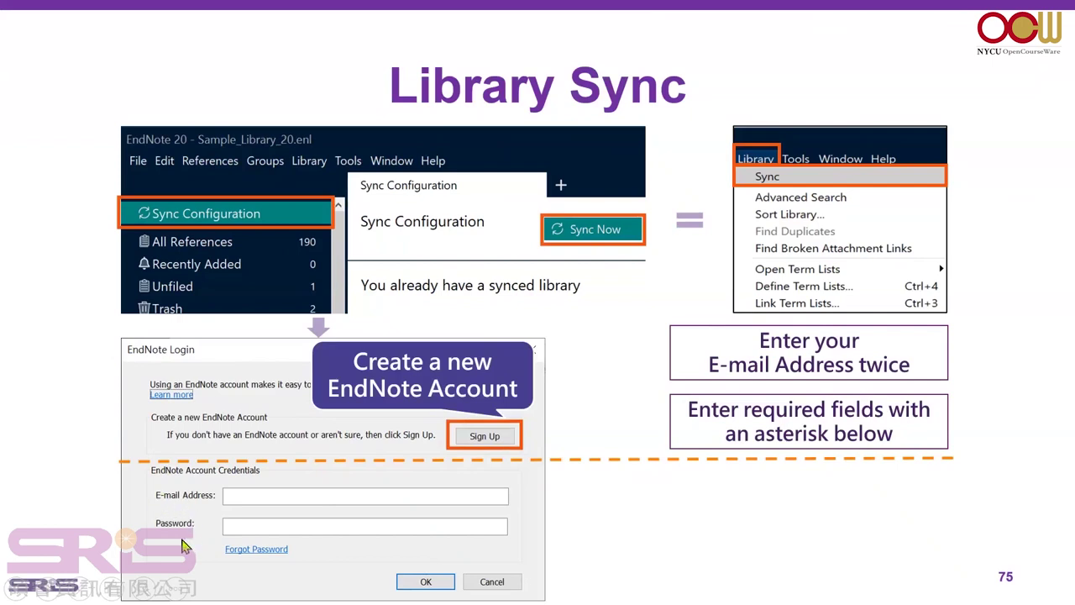
# Present the remaining login instructions on the Library Sync slide, advance to the Sync Status slide 76, and end the show.
pyautogui.click(538, 557)
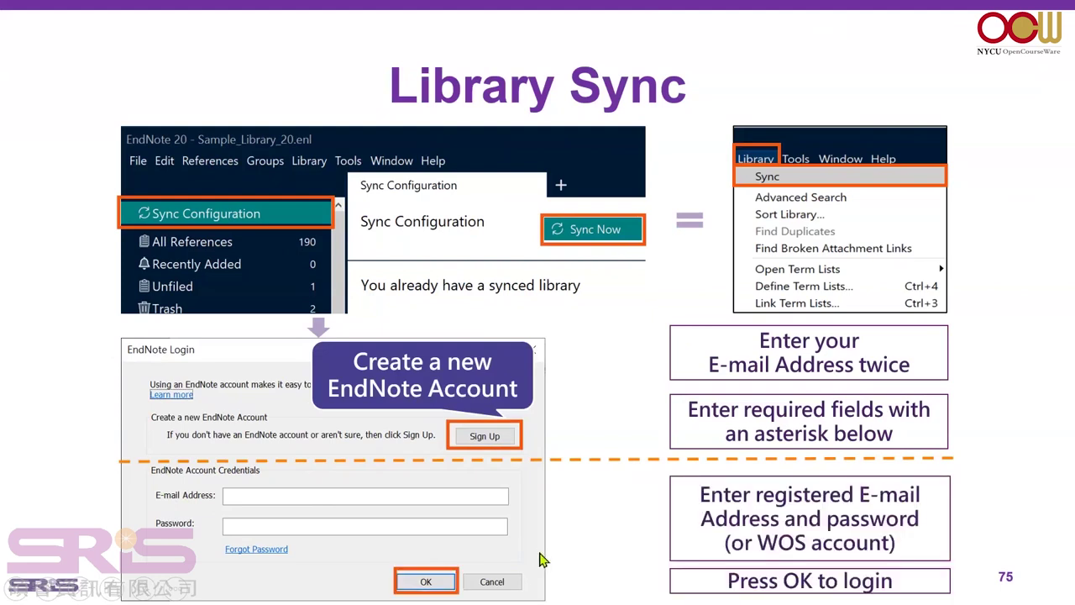
pyautogui.click(622, 569)
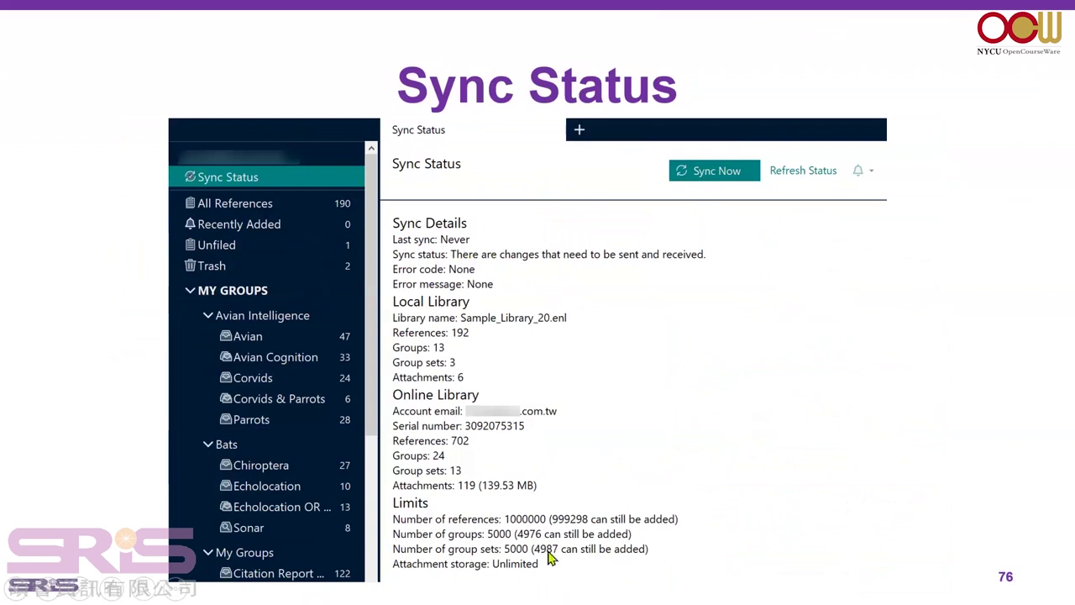
pyautogui.press('Escape')
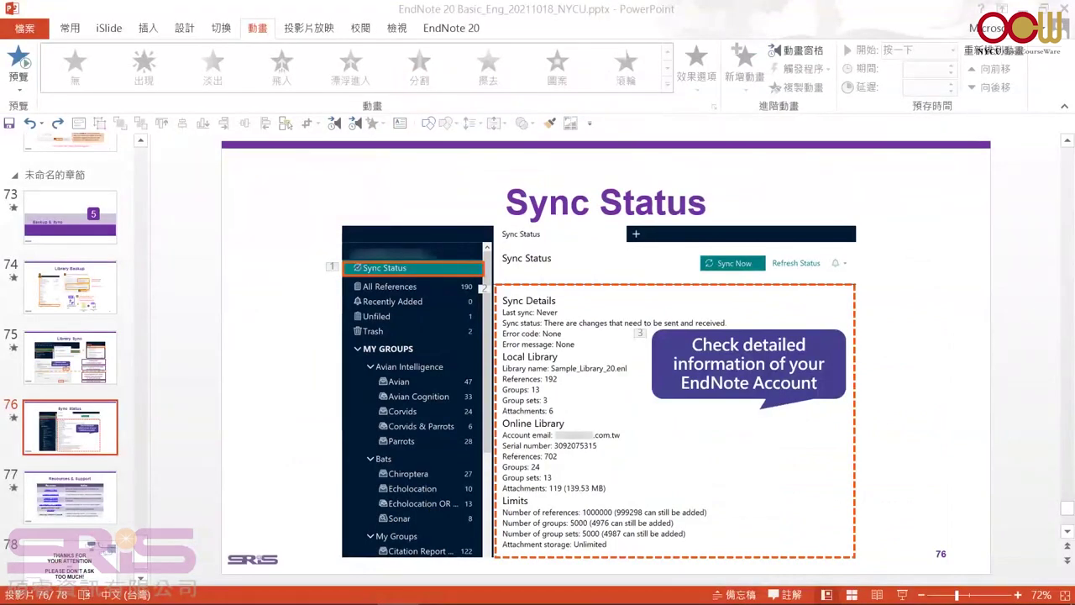
# Switch to the NYCU.enl library in EndNote, open EndNote online, and sign in with the saved account credentials.
pyautogui.moveTo(530, 592)
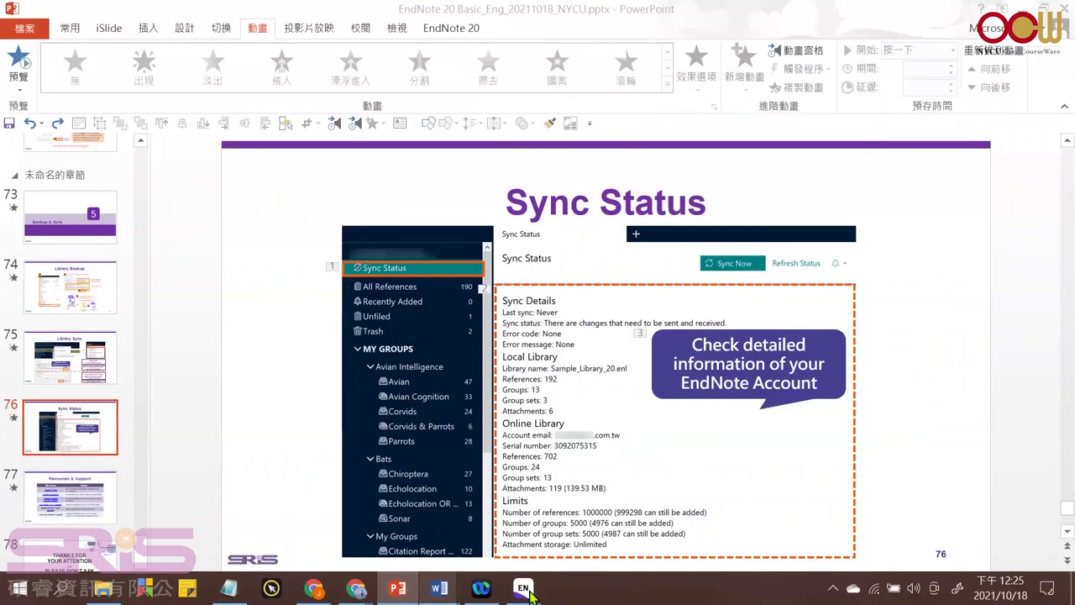
pyautogui.click(524, 588)
pyautogui.click(329, 36)
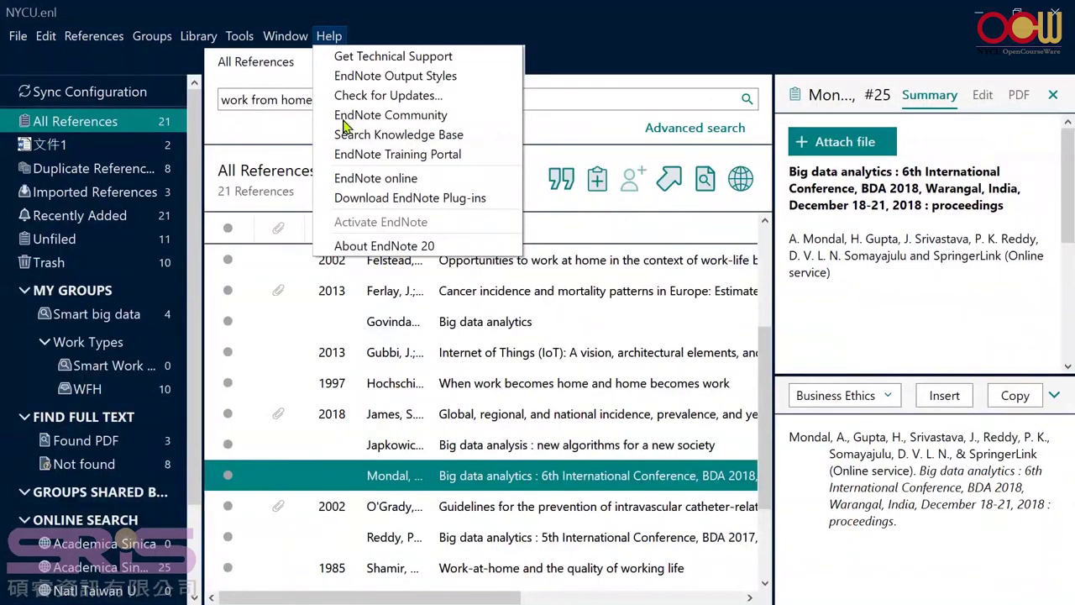
pyautogui.click(361, 181)
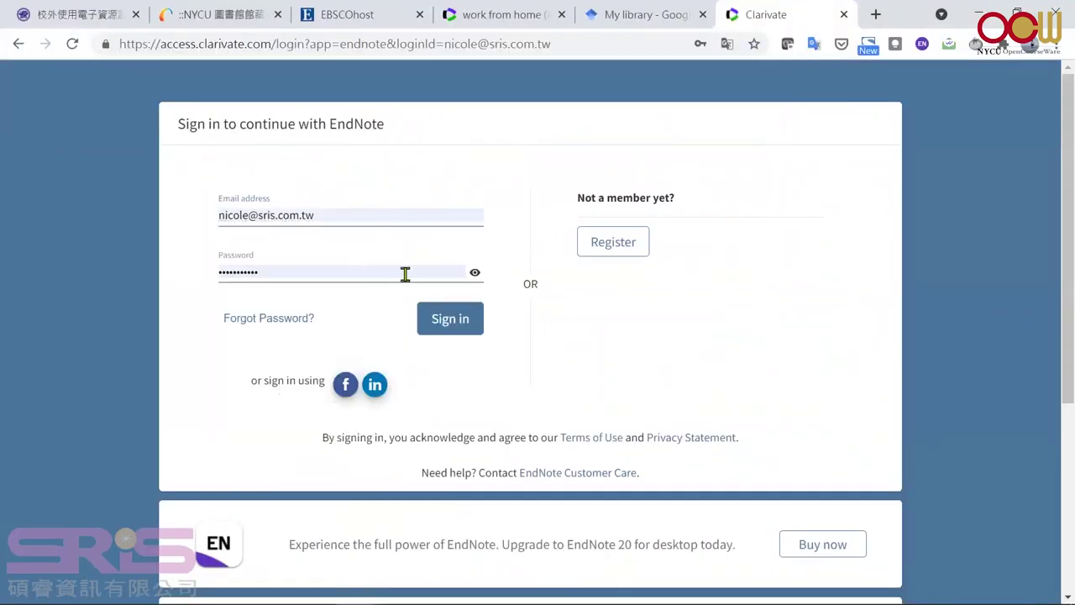
pyautogui.click(439, 326)
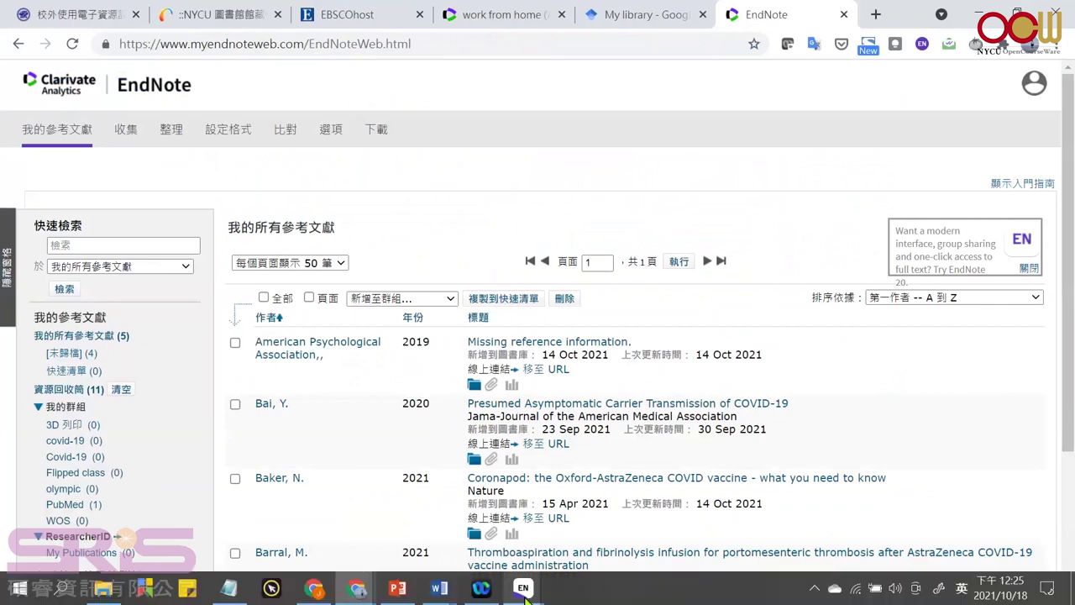
# Return to the NYCU.enl library in EndNote and open its Sync Configuration page.
pyautogui.moveTo(522, 587)
pyautogui.click(473, 555)
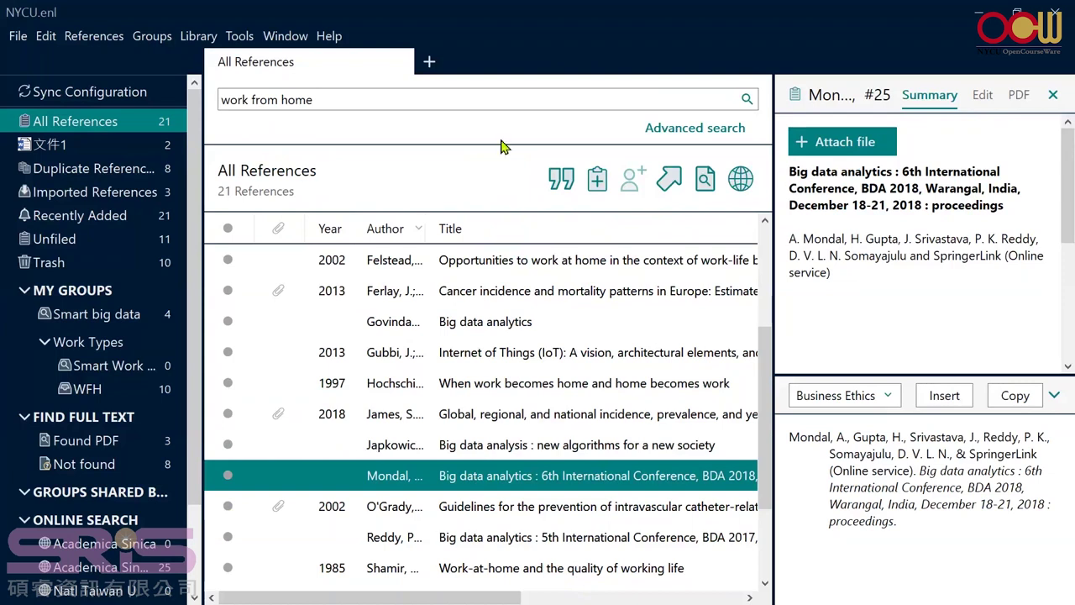
pyautogui.click(96, 95)
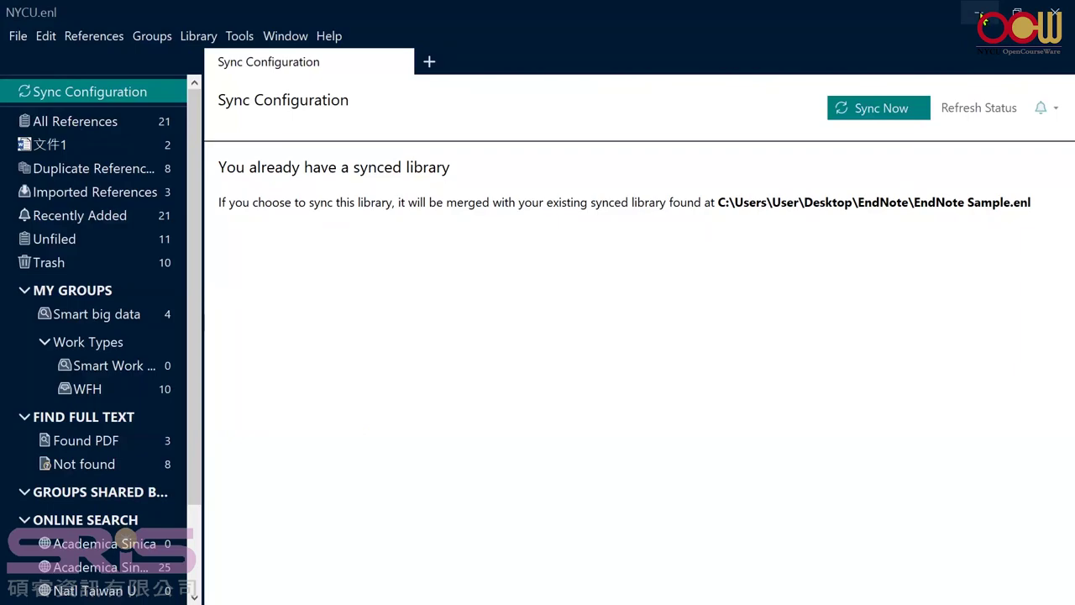
# Minimize the NYCU.enl library and switch to the EndNote 20 Basic deck in PowerPoint.
pyautogui.click(977, 14)
pyautogui.moveTo(398, 587)
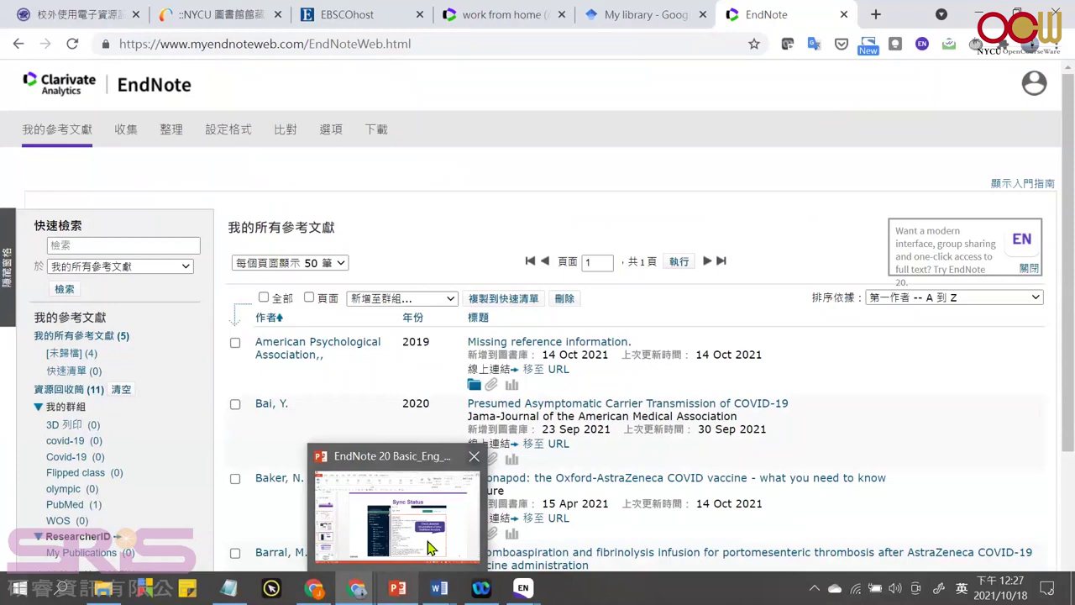
pyautogui.click(431, 548)
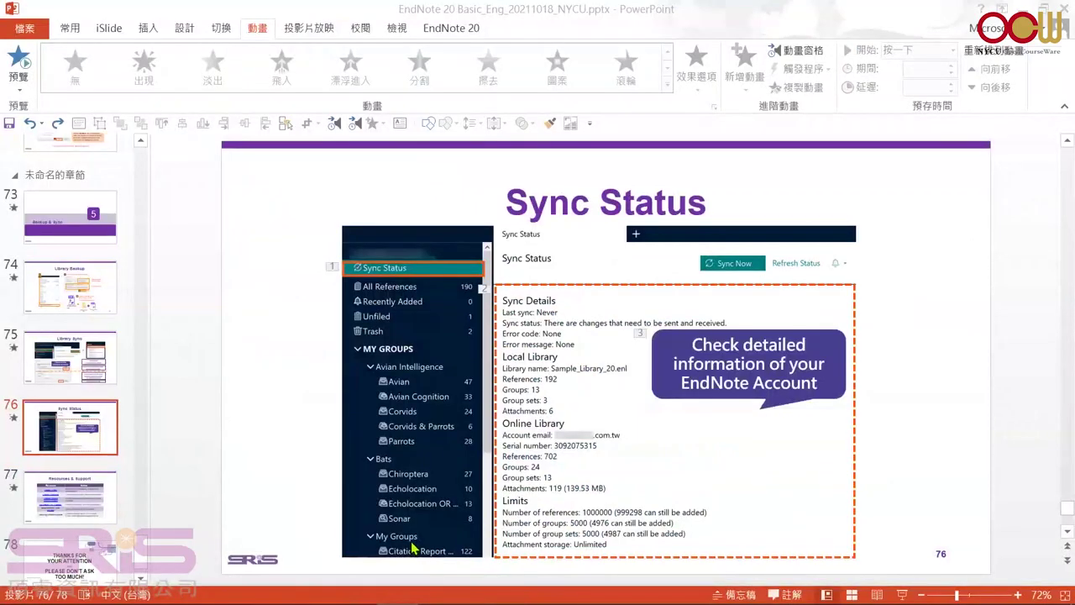